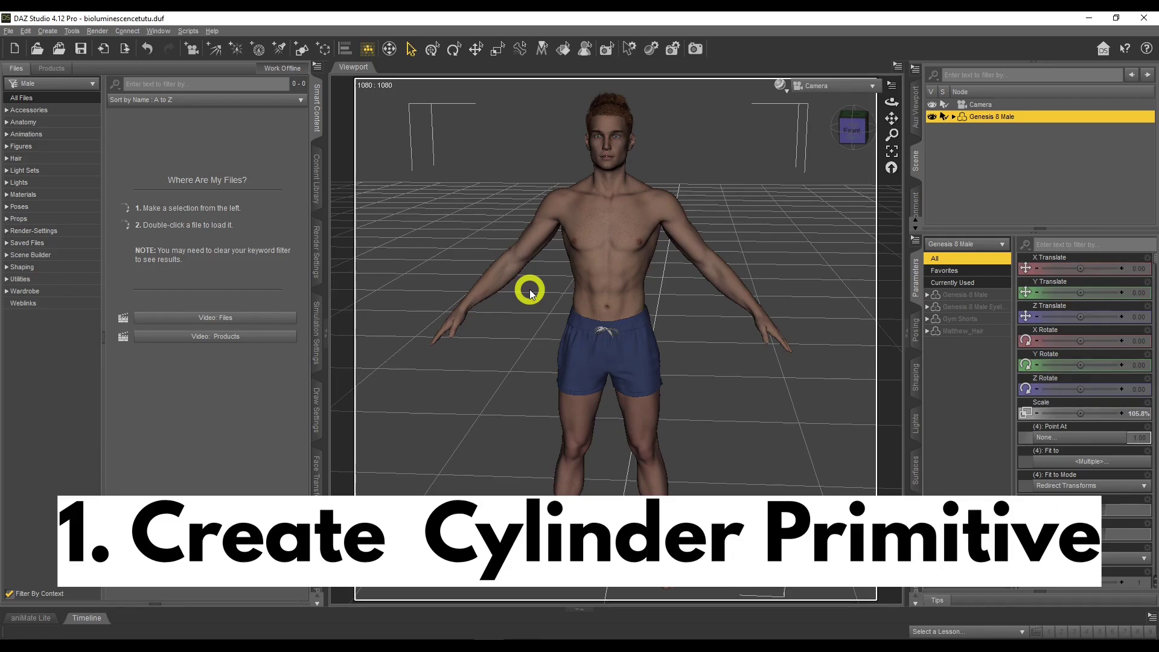
Create a new cylinder primitive at the world center with the Y Positive primary axis and a length of 1 m.
drag(888, 103, 888, 103)
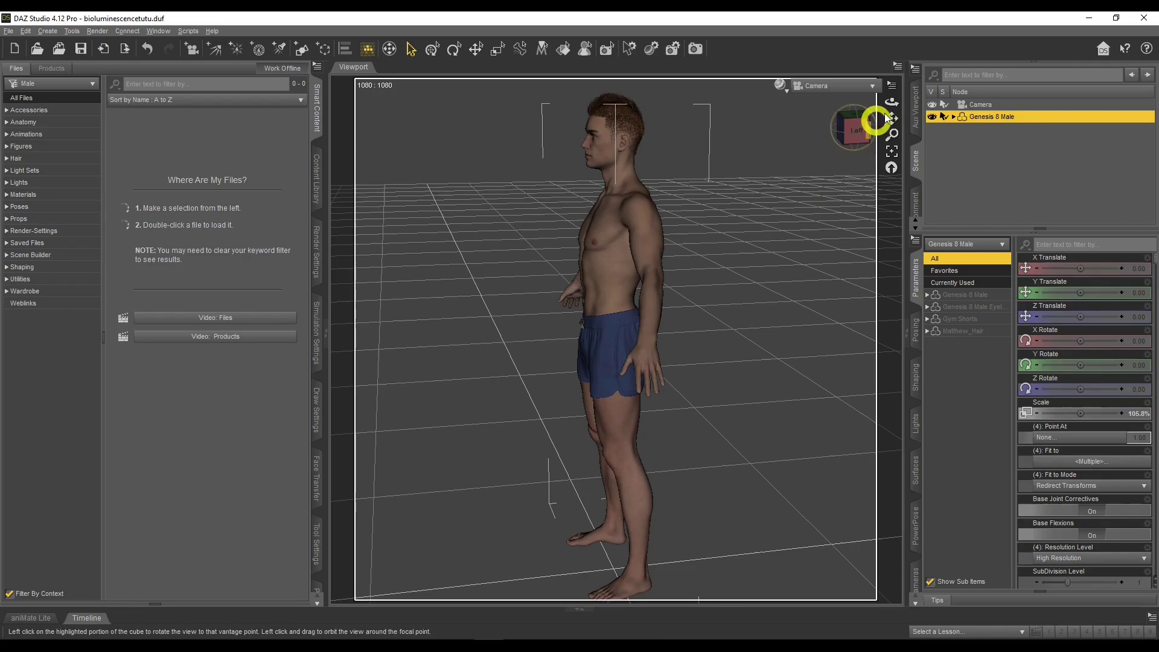
drag(891, 103, 883, 110)
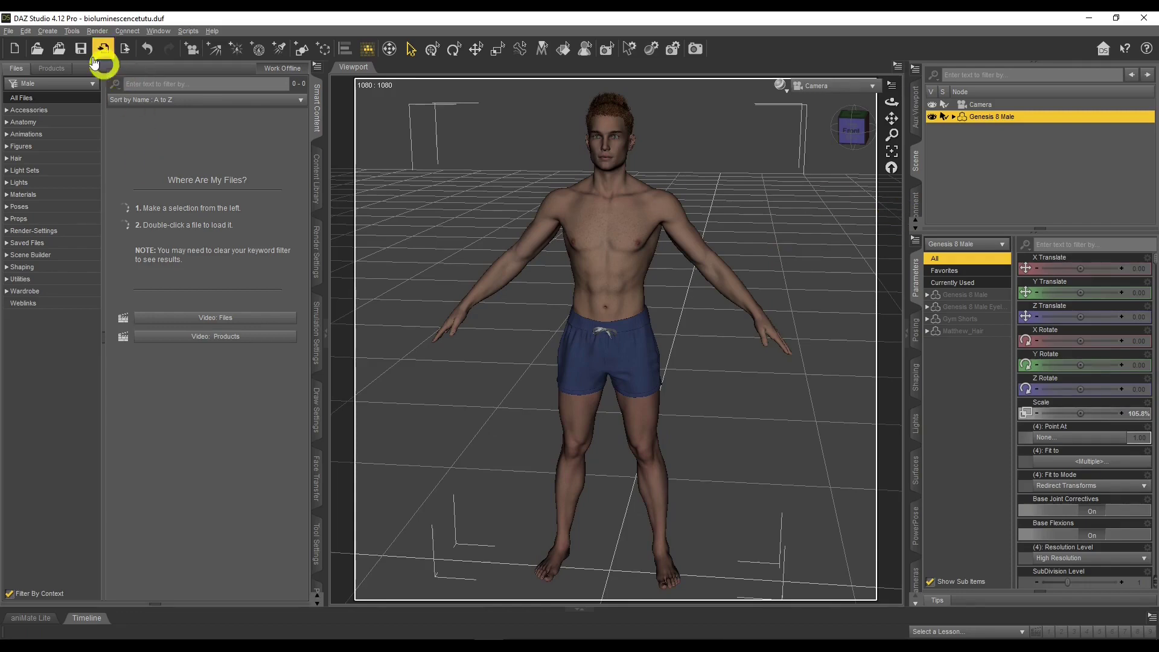
click(47, 31)
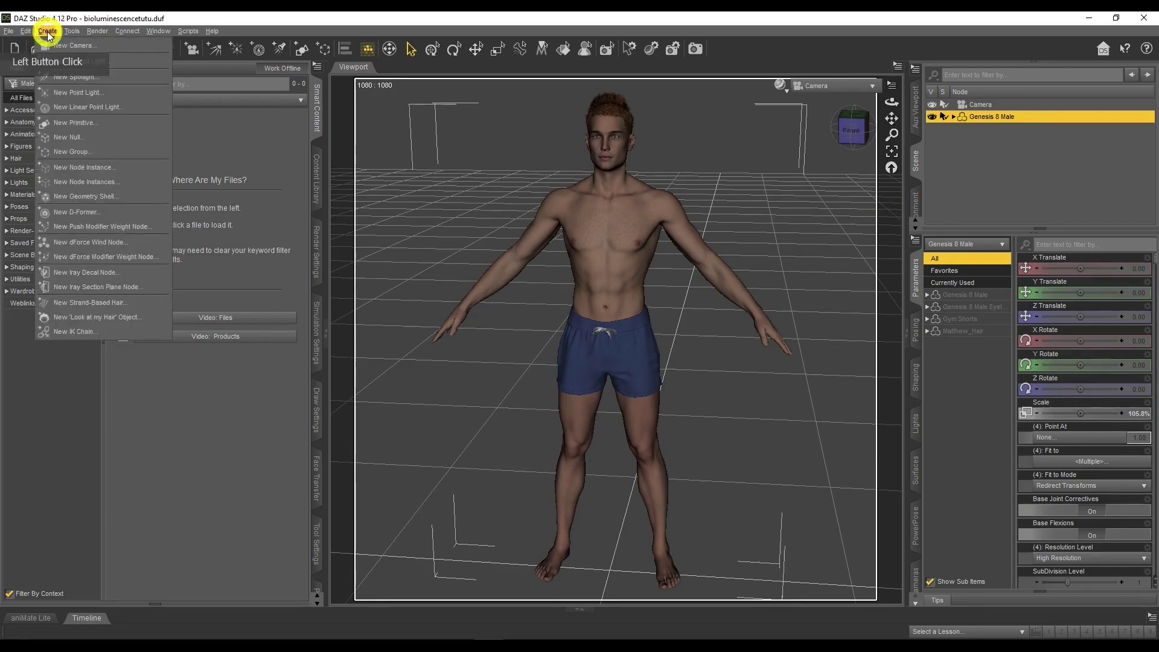
click(74, 122)
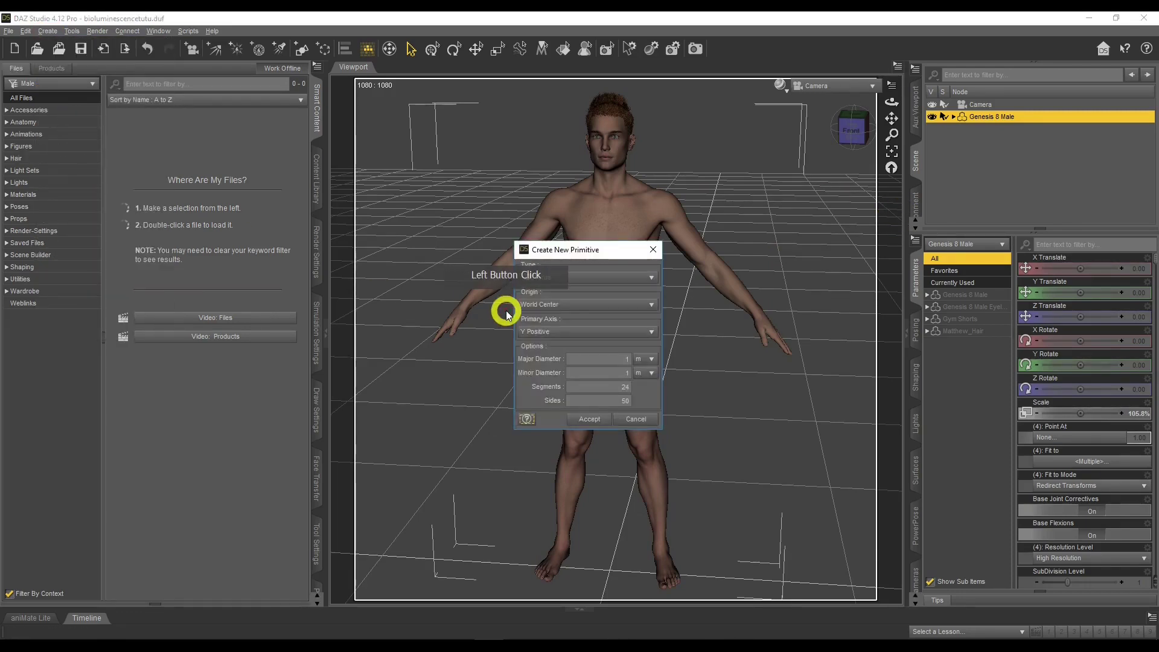
click(561, 279)
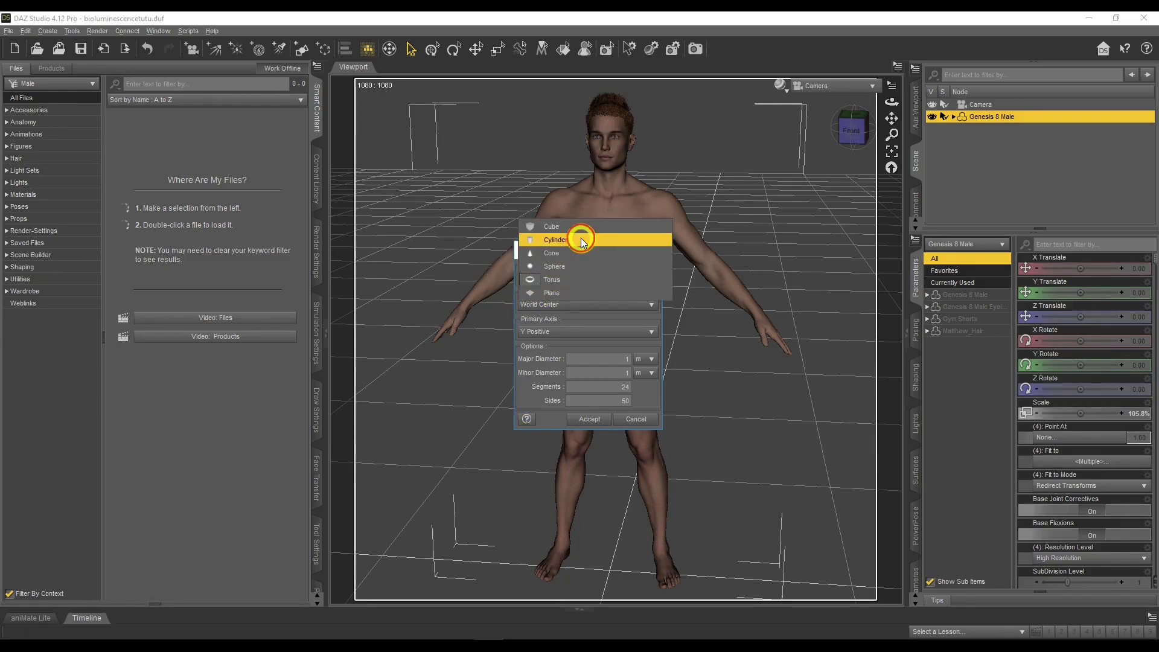
click(581, 240)
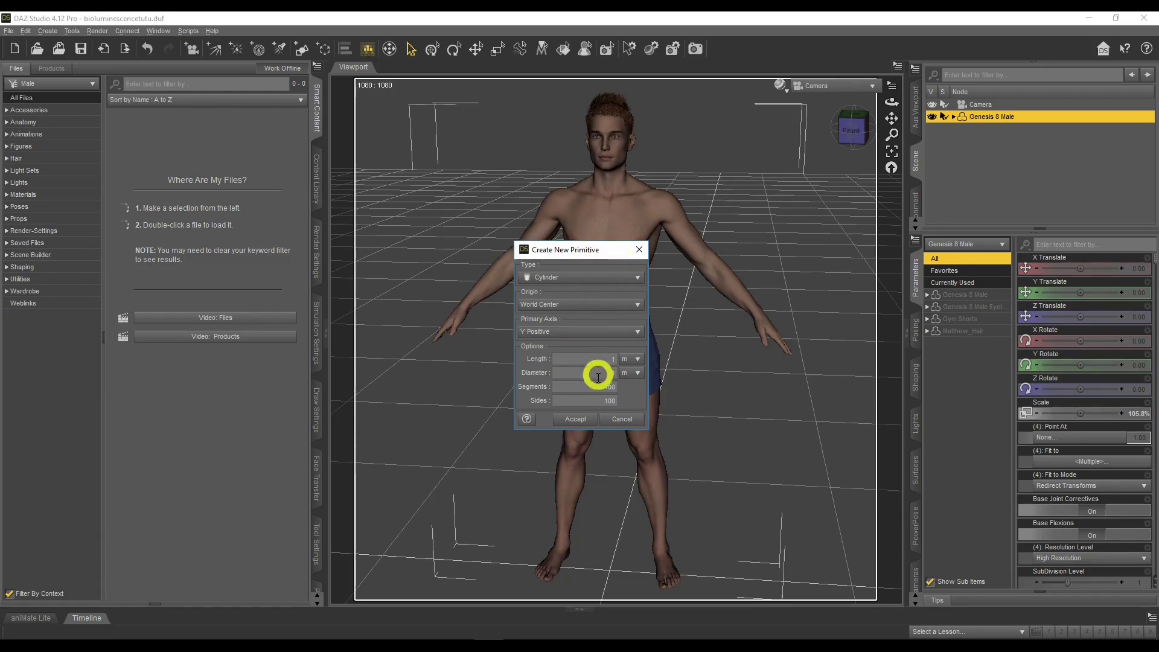
click(586, 421)
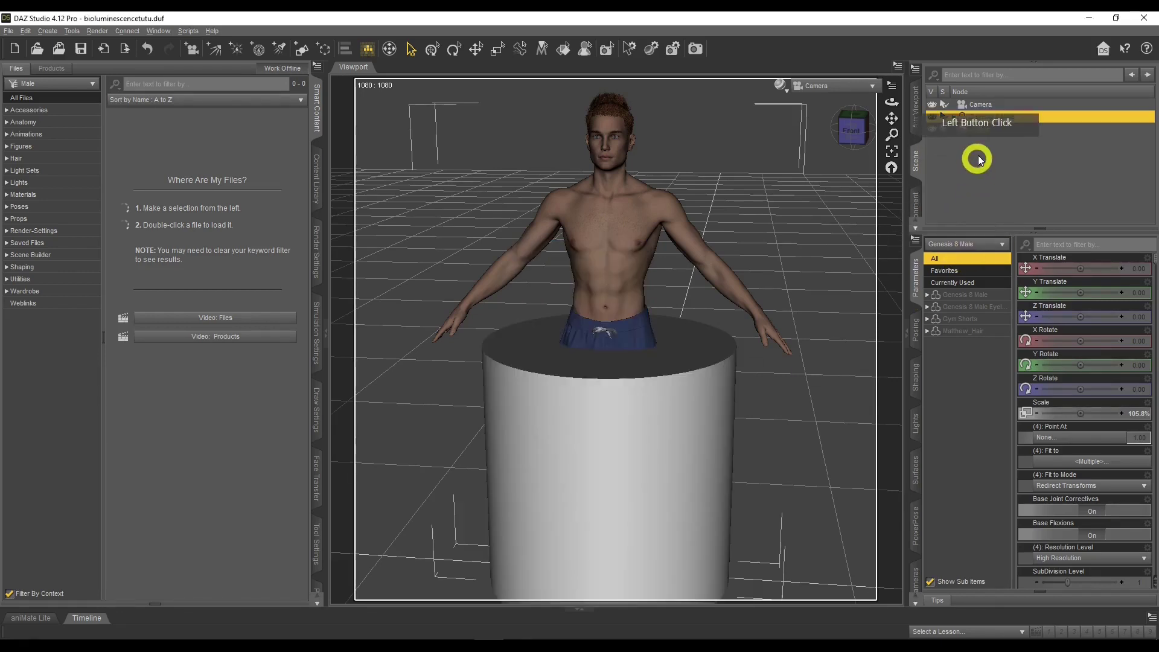
Scale the cylinder down to 23.7% and raise it to a Y translate of 115.18, inside the figure's abdomen.
click(982, 130)
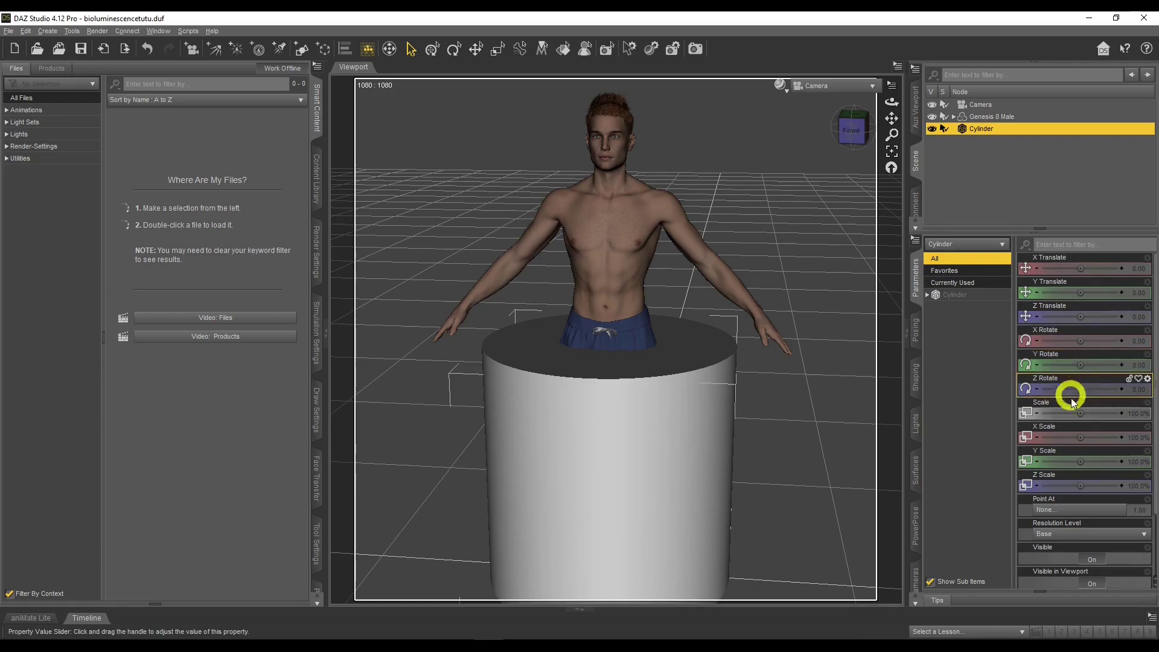
drag(1079, 416, 1080, 412)
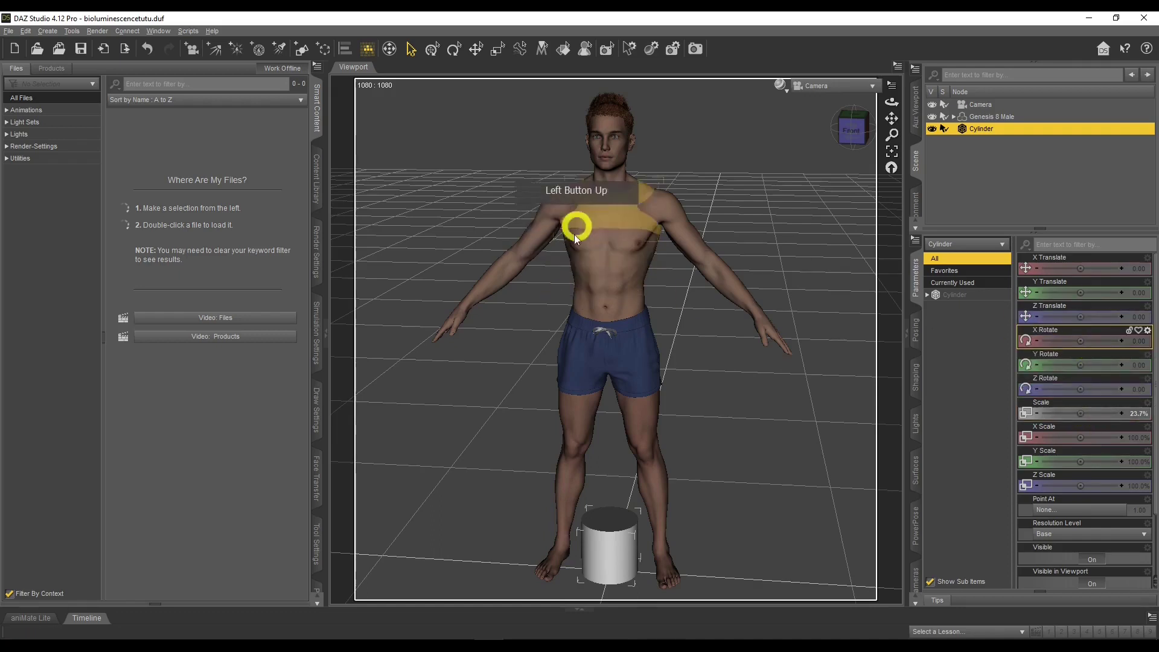
drag(1080, 293, 1080, 293)
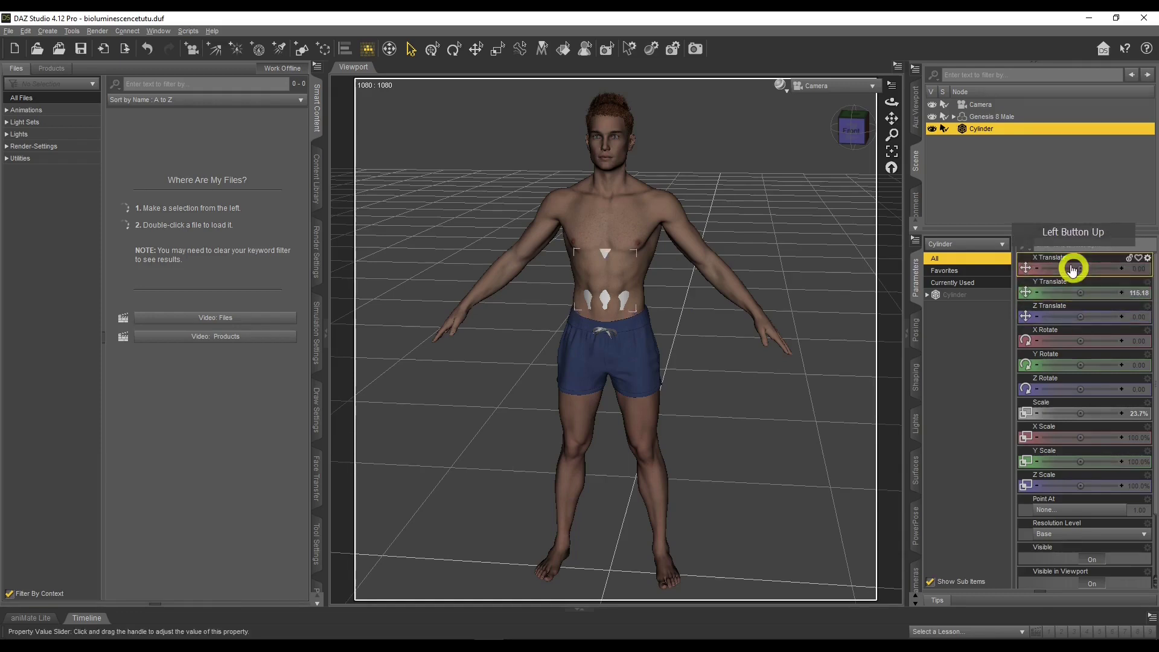
Shift the cylinder forward inside the abdomen to about Z 2.39 and reduce its Z scale to 65.9% and X scale to 86.4%.
drag(891, 103, 891, 104)
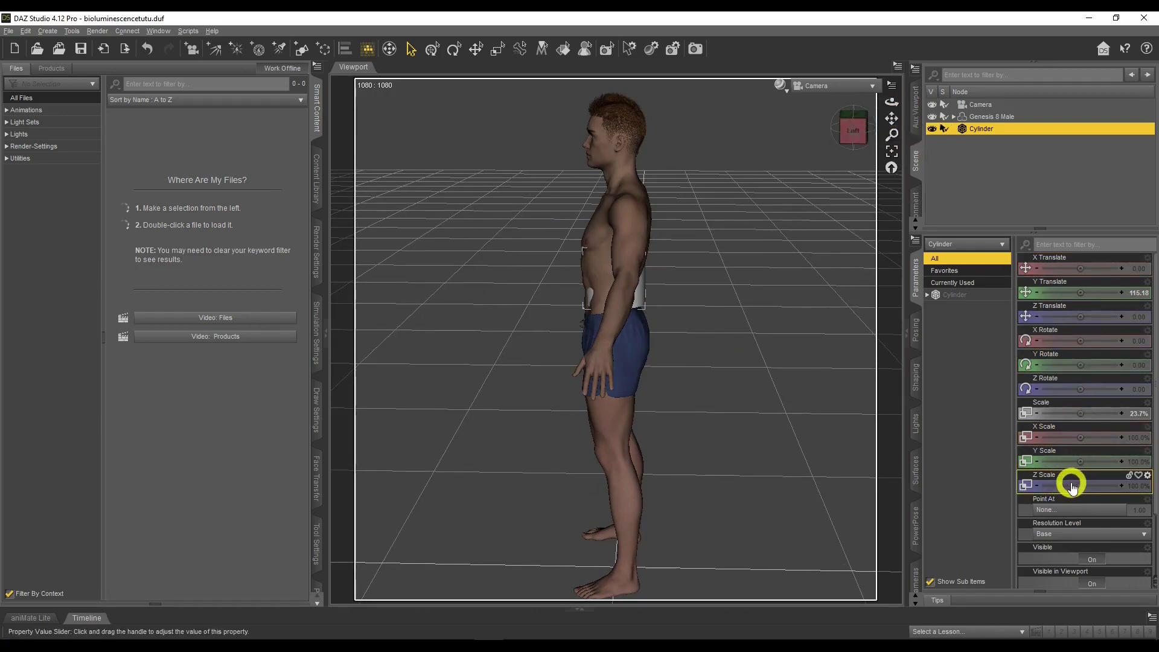
drag(1078, 485, 1057, 486)
click(476, 48)
drag(564, 304, 561, 302)
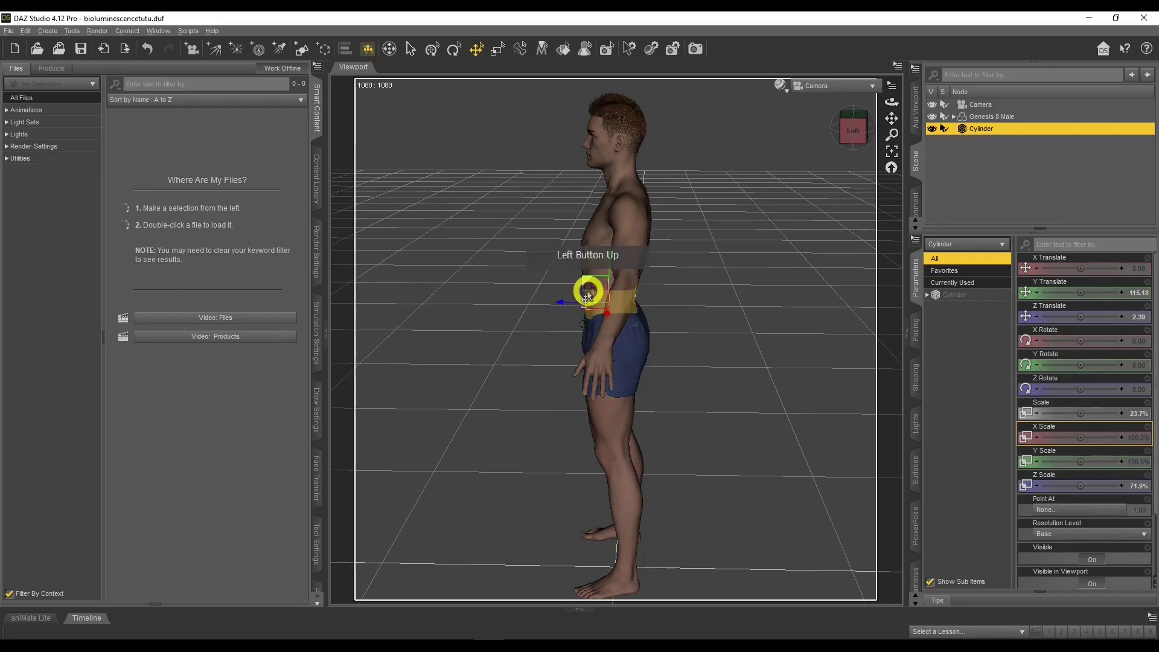
drag(1083, 489, 1083, 486)
drag(1076, 435, 1070, 436)
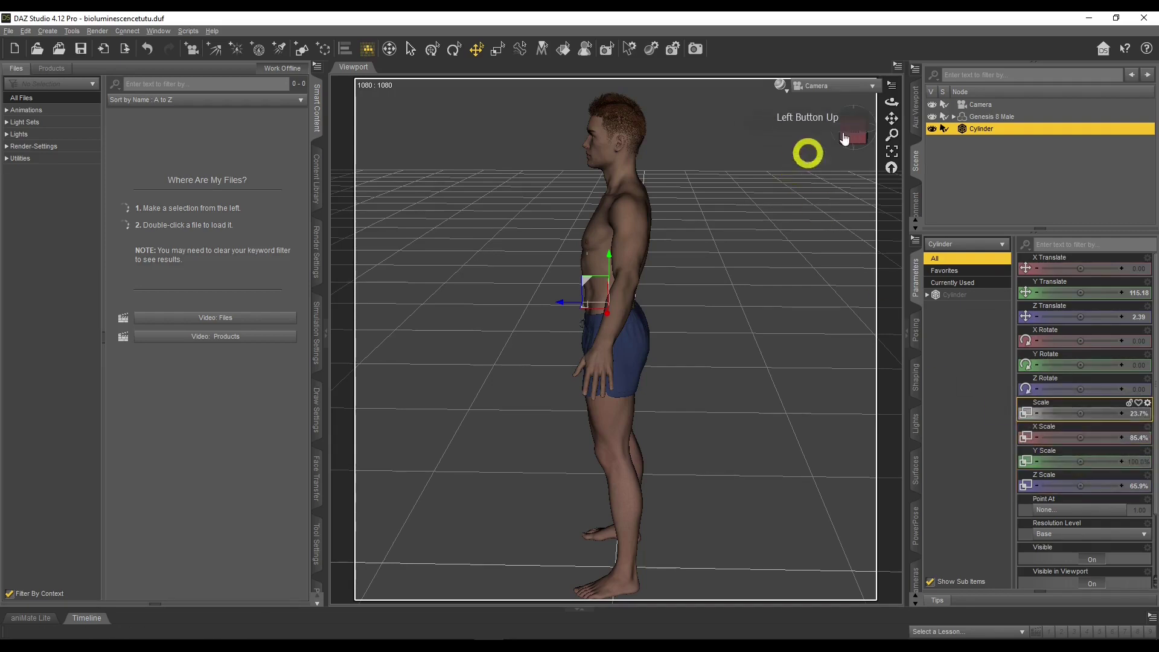
With the cylinder pulled out in front of the body, set its X scale to 64.5%, and return it inside at Z translate 2.34.
drag(555, 302, 498, 298)
drag(887, 103, 881, 107)
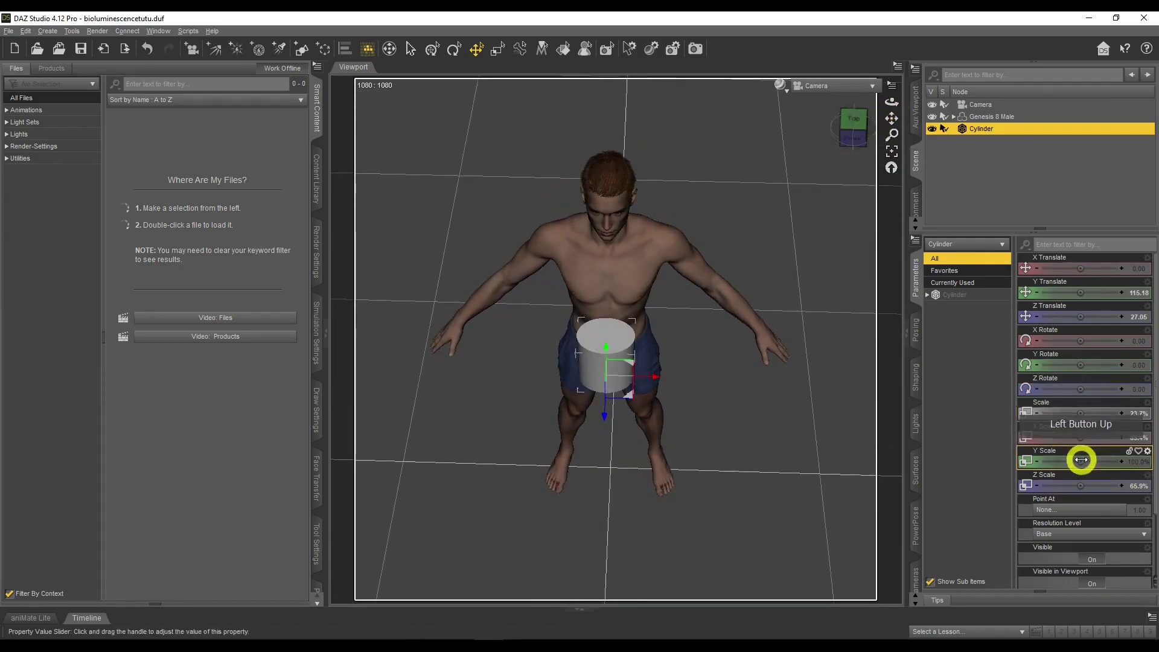
drag(1079, 439, 1079, 440)
mouse_move(892, 105)
mouse_down()
mouse_move(874, 103)
mouse_move(890, 103)
mouse_up()
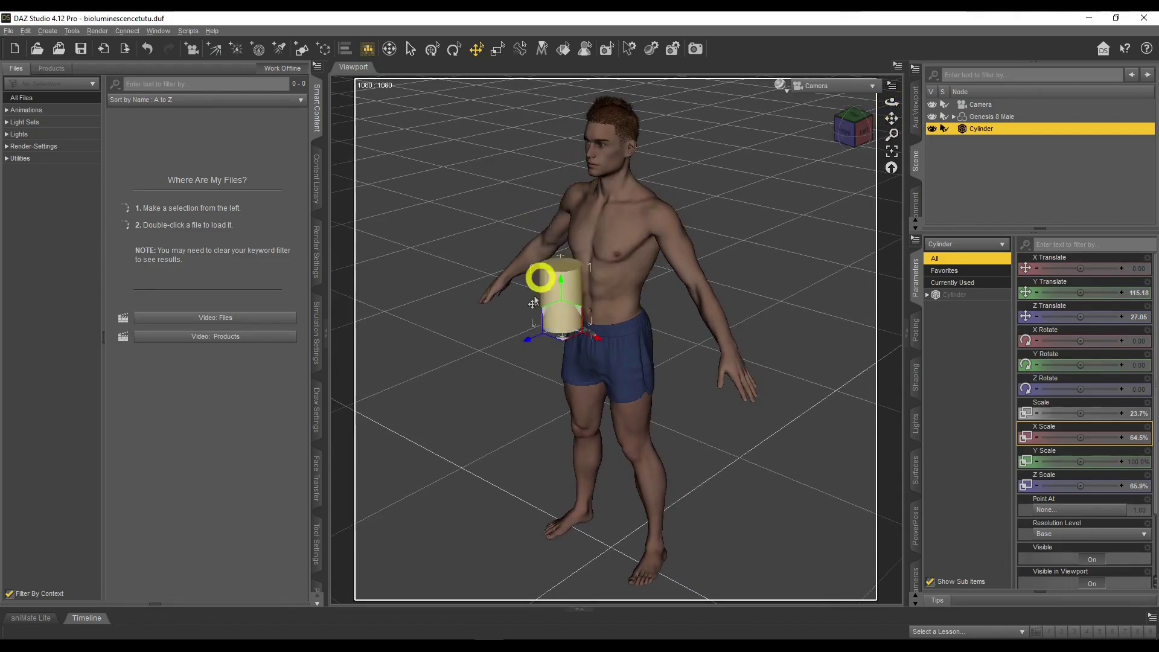
drag(525, 341, 657, 298)
drag(892, 98, 890, 98)
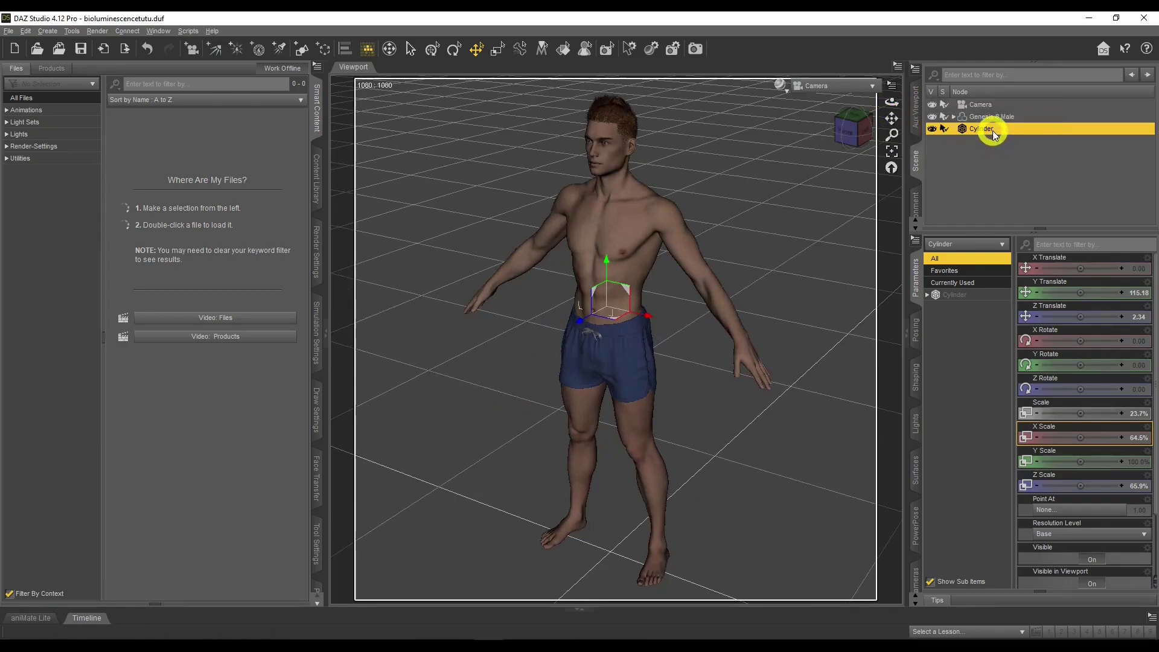
Rename the cylinder node in the scene as Torso.
click(992, 131)
click(994, 130)
drag(994, 129, 951, 129)
text(Torso)
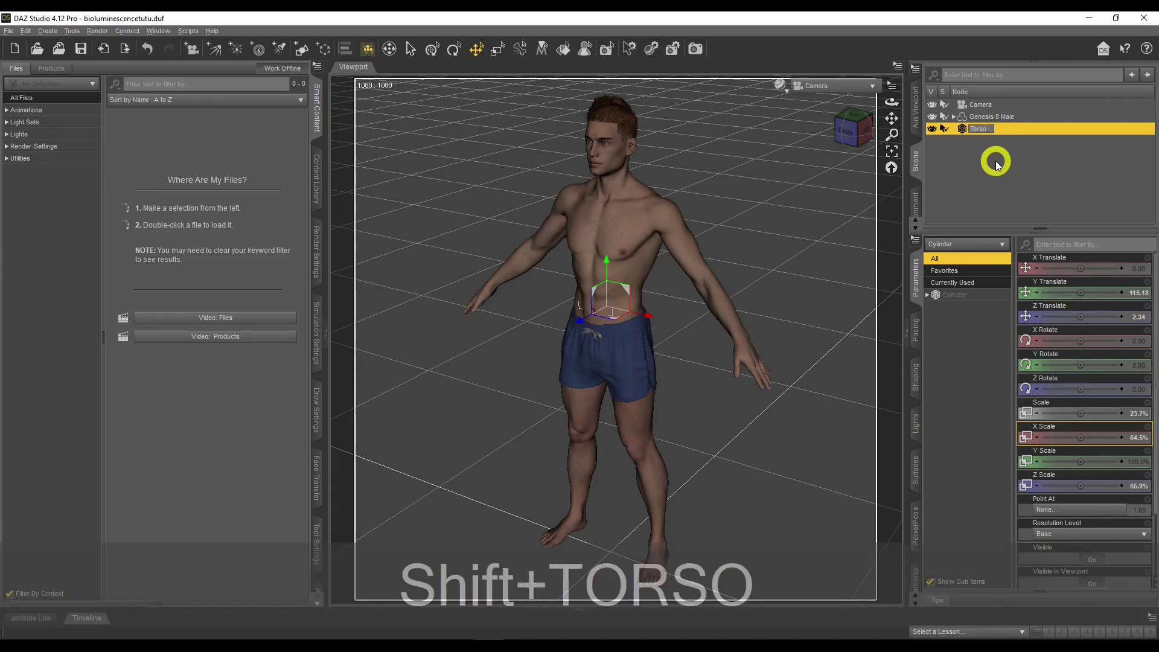
key(Return)
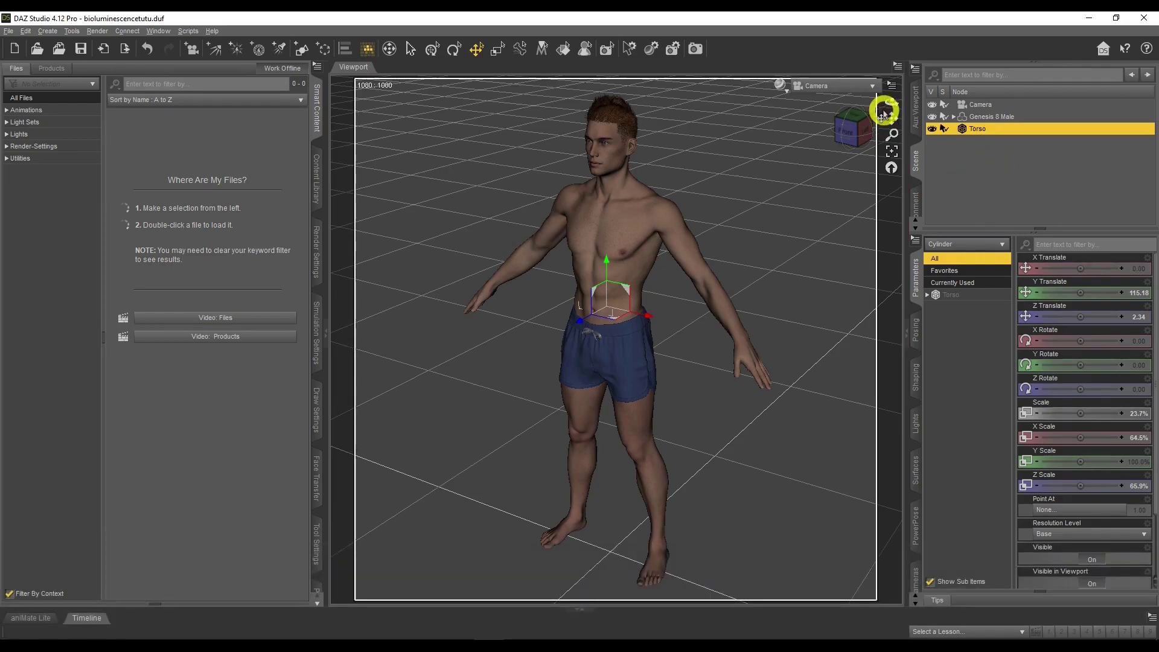
Identify the figure's Abdomen Upper bone at the waist and parent the Torso cylinder to it.
drag(892, 104, 891, 104)
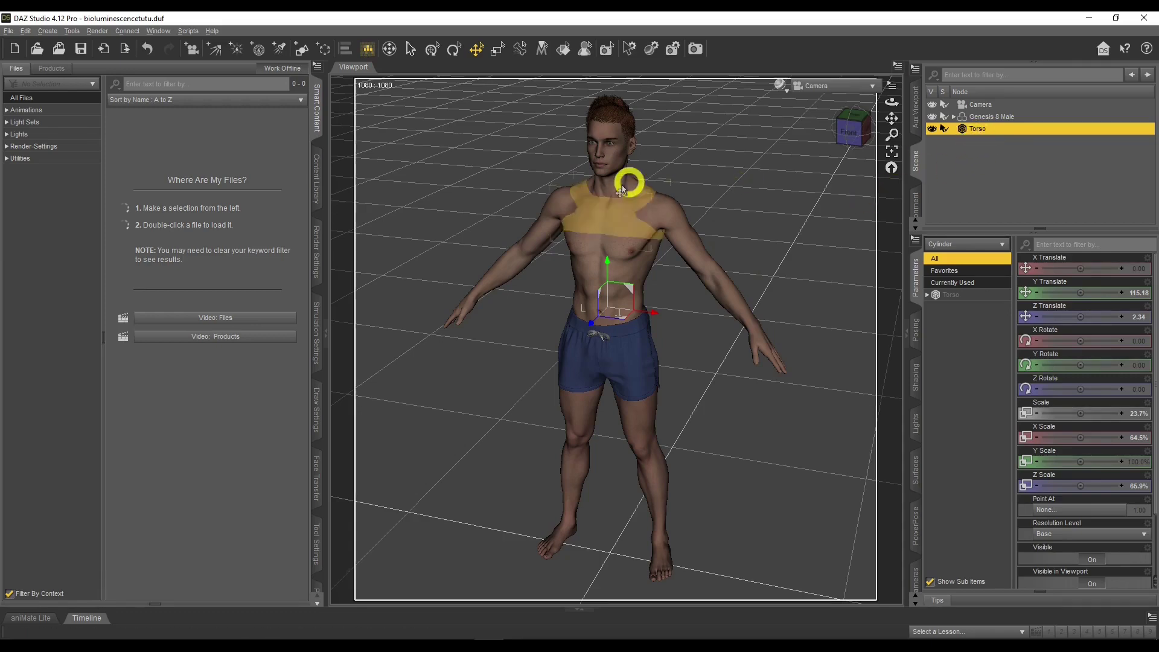
click(953, 117)
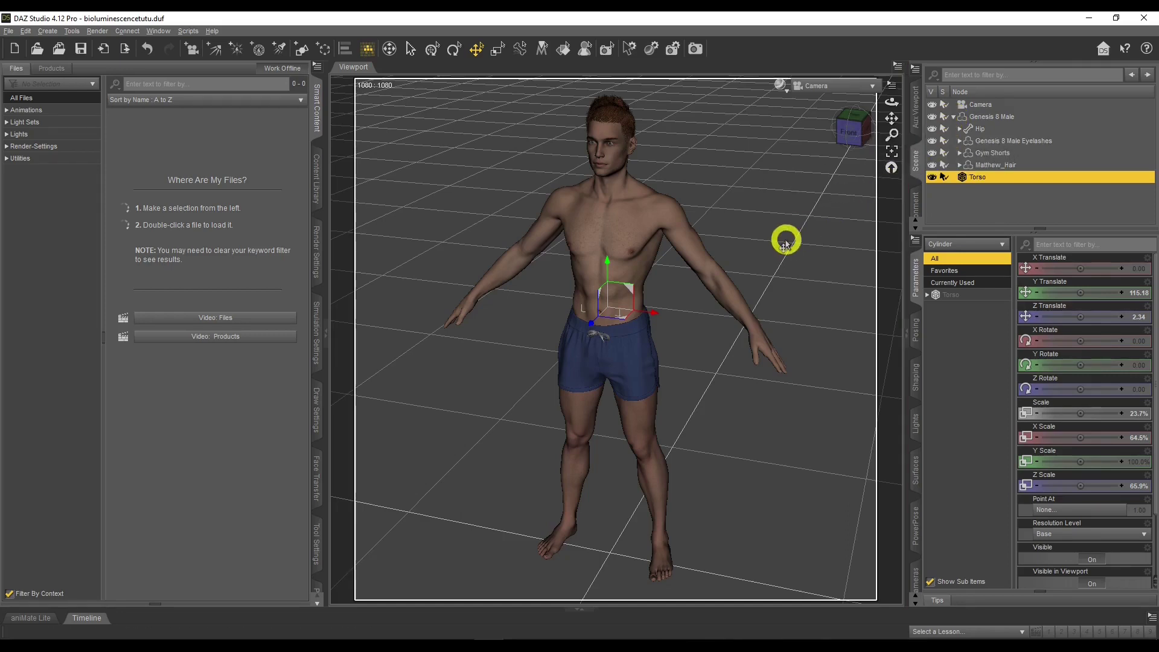
click(410, 49)
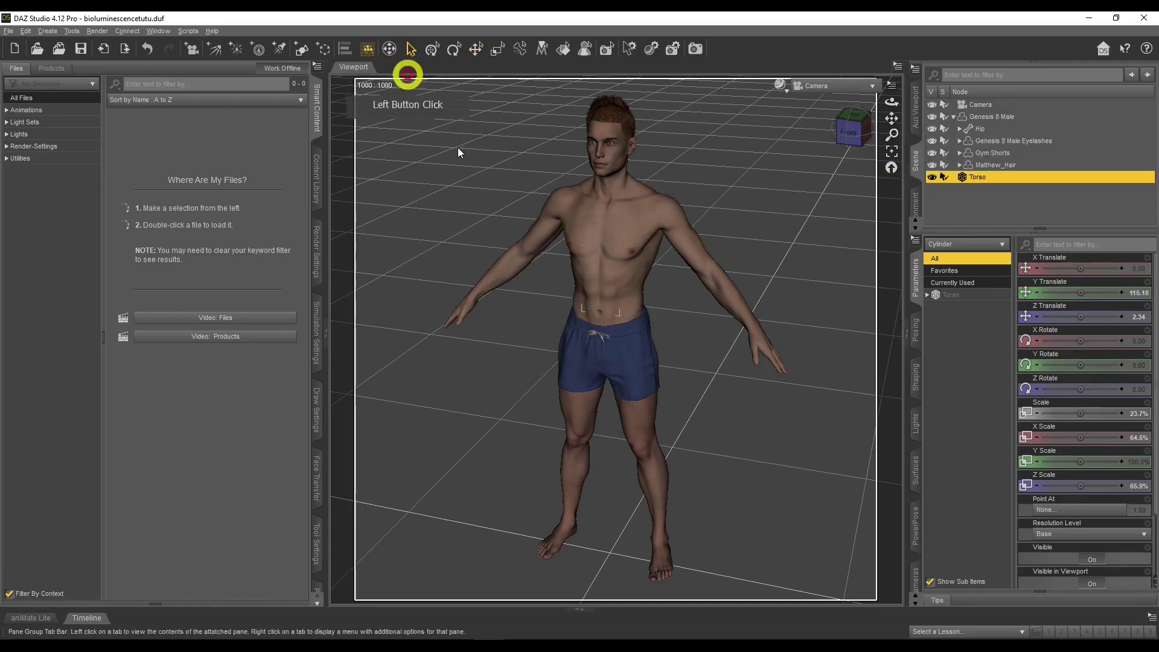
click(599, 275)
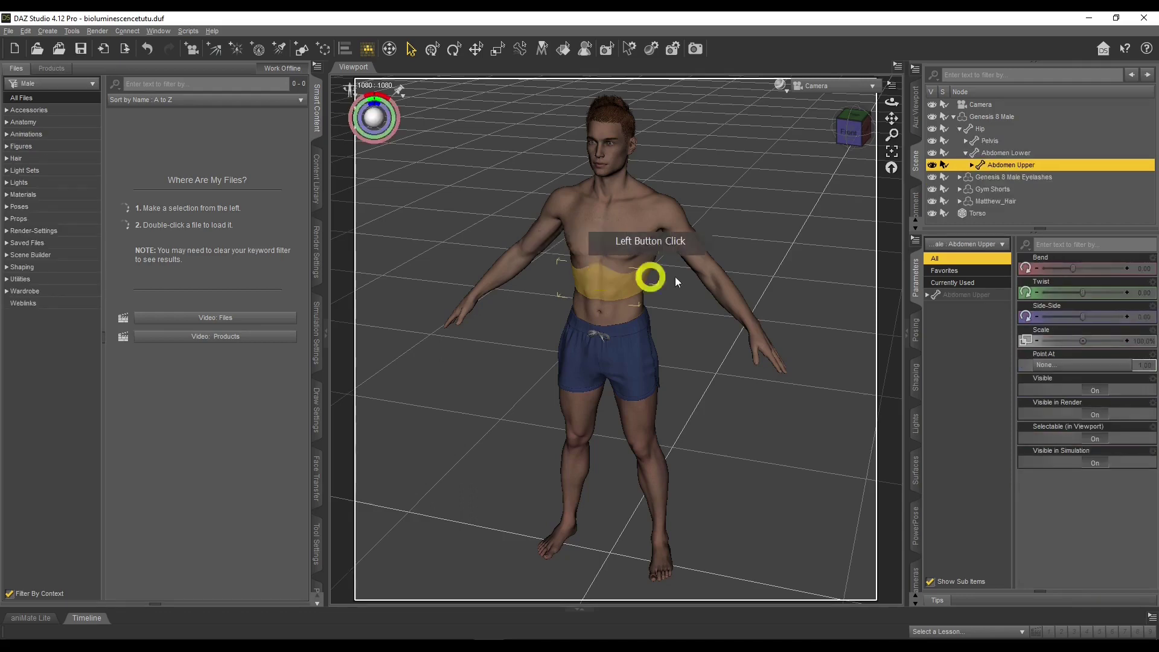
drag(977, 213, 1004, 169)
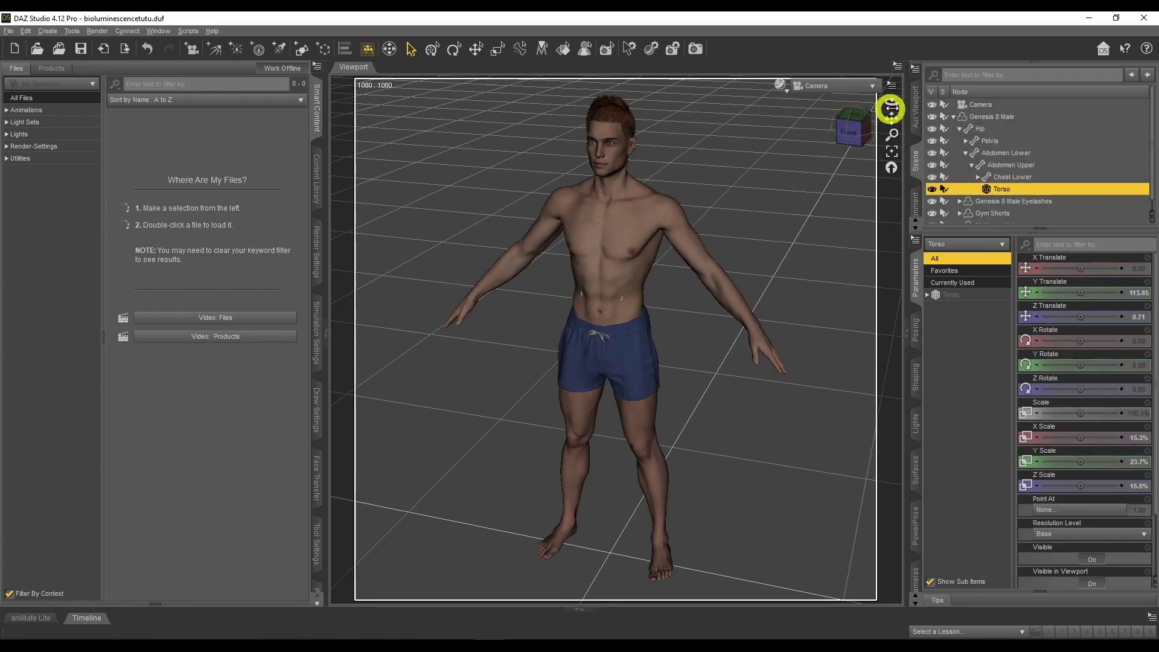
Lower the Torso cylinder inside the abdomen to a Y translate of 110.67.
drag(893, 102, 895, 103)
click(1030, 304)
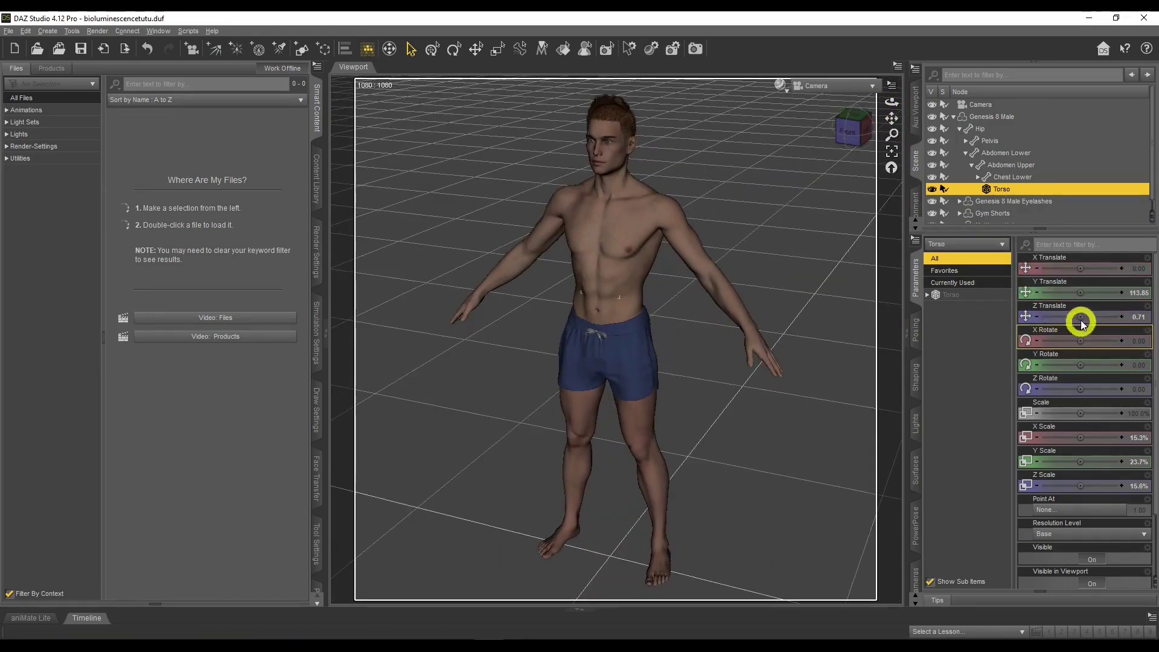
drag(1081, 294, 1080, 292)
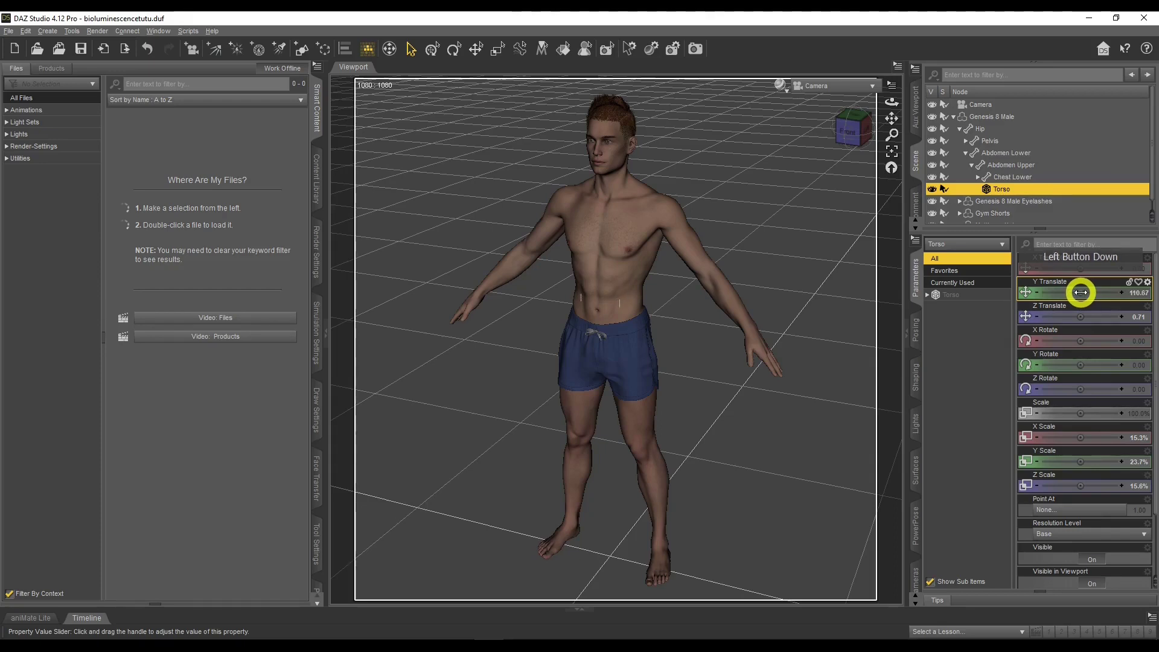
drag(1080, 292, 1080, 292)
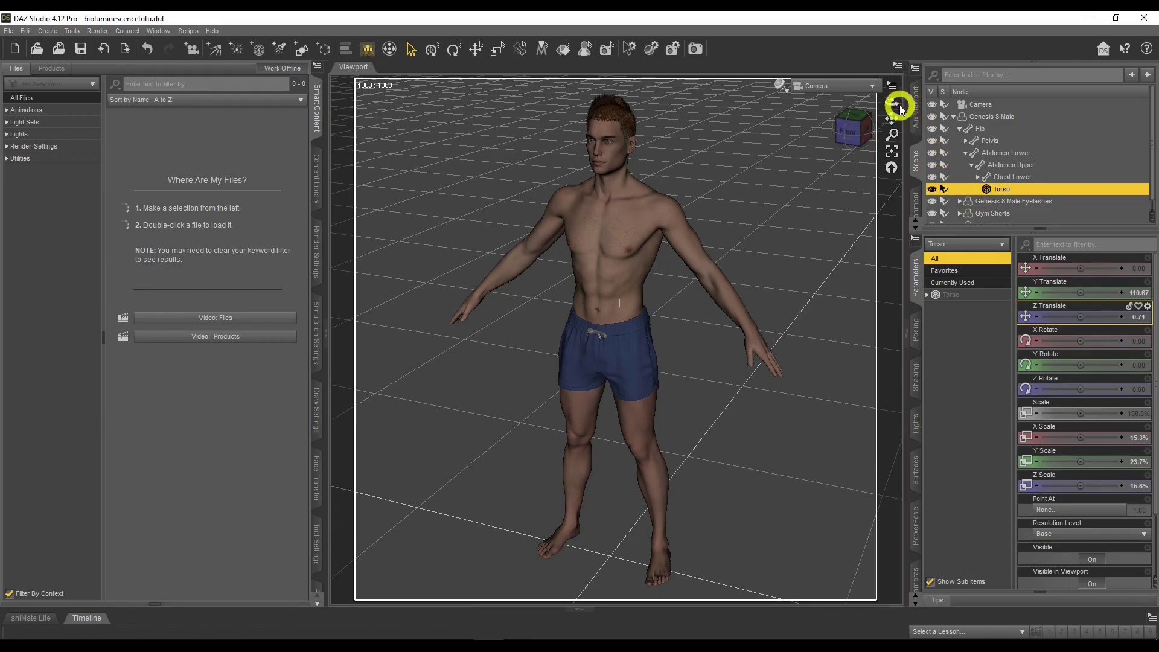
Face the figure from the front and switch the viewport's draw style to NVIDIA Iray.
drag(892, 102, 892, 102)
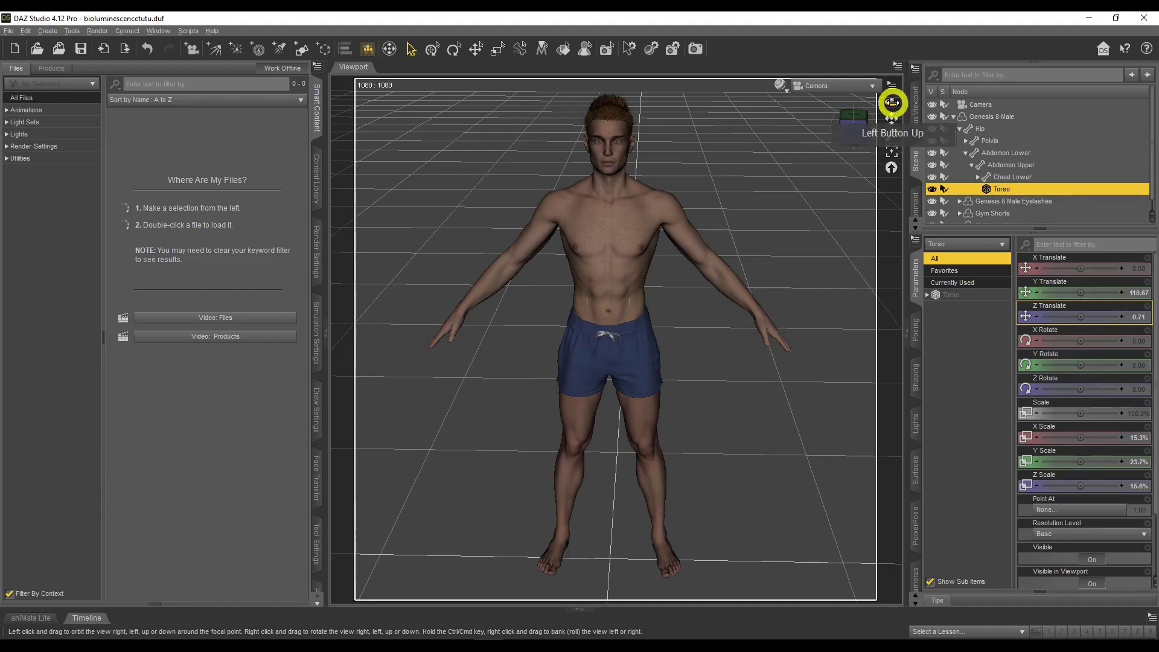
click(780, 86)
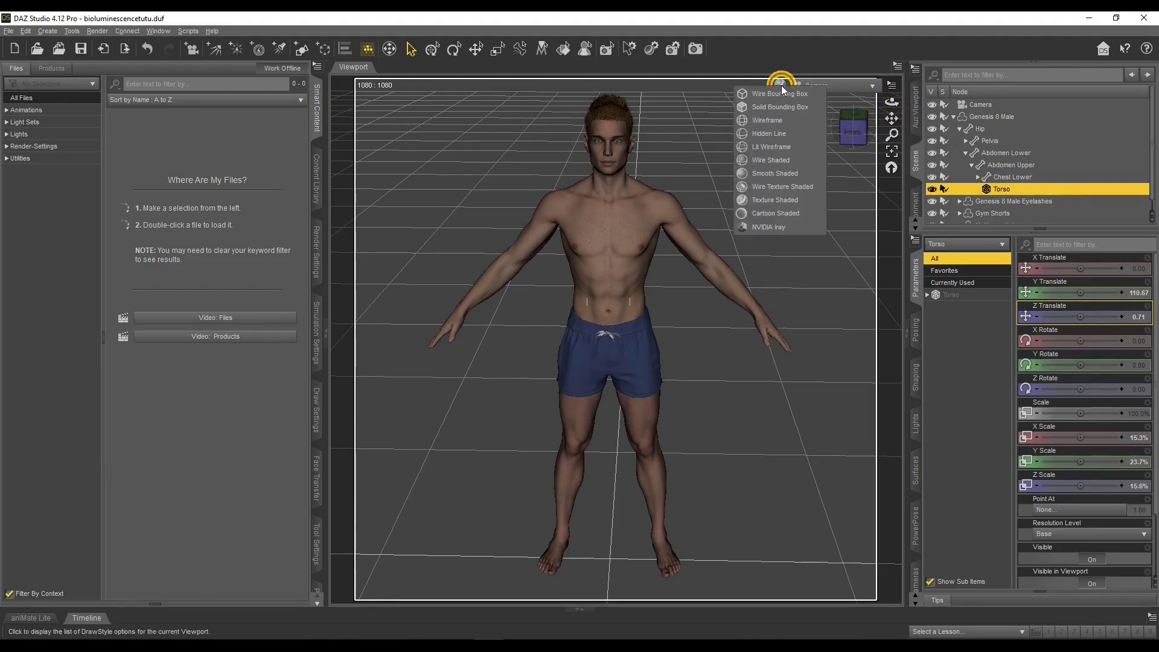
click(784, 227)
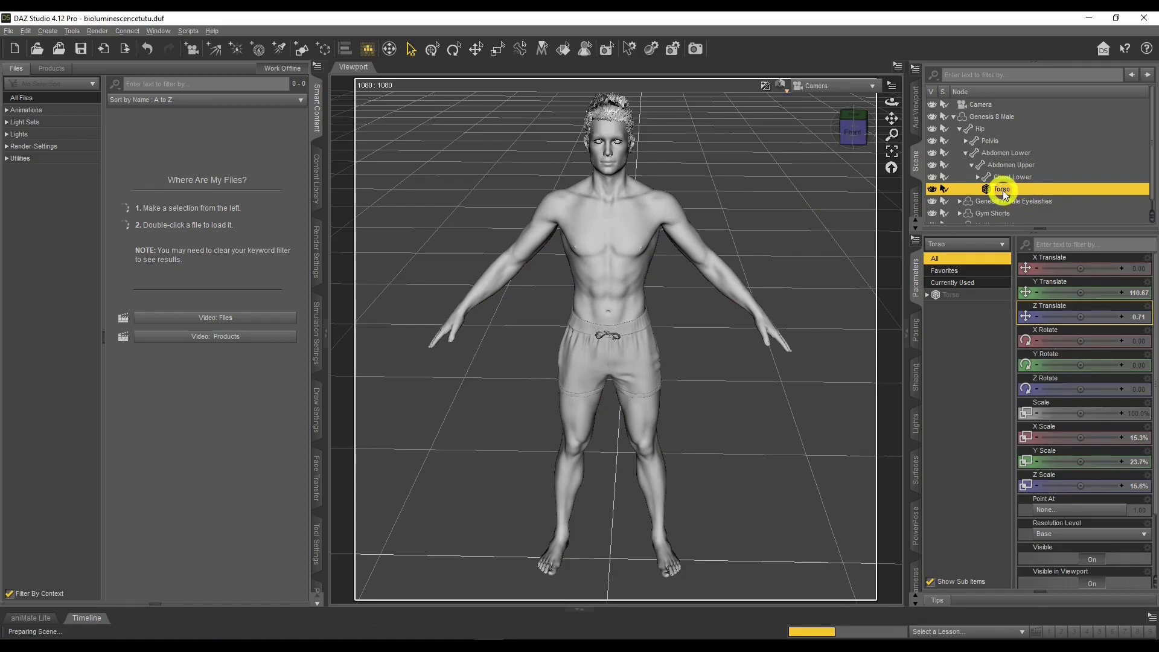
Apply the Iray Emissive shader preset to the Torso surface and show its editable surface properties.
click(917, 473)
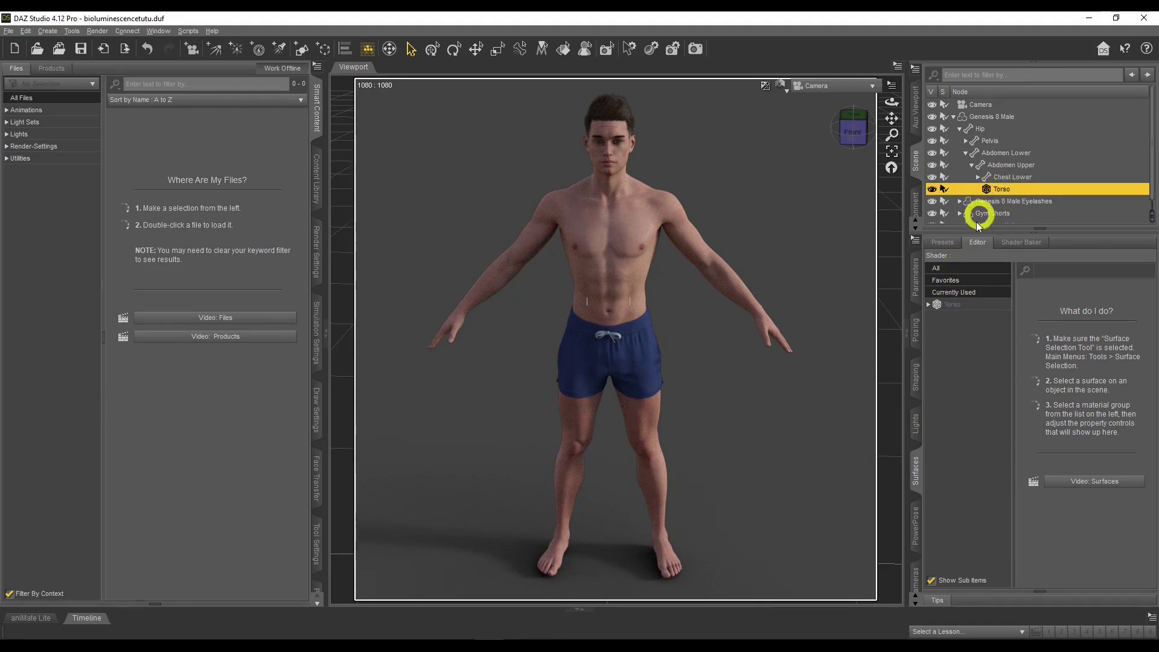
click(953, 305)
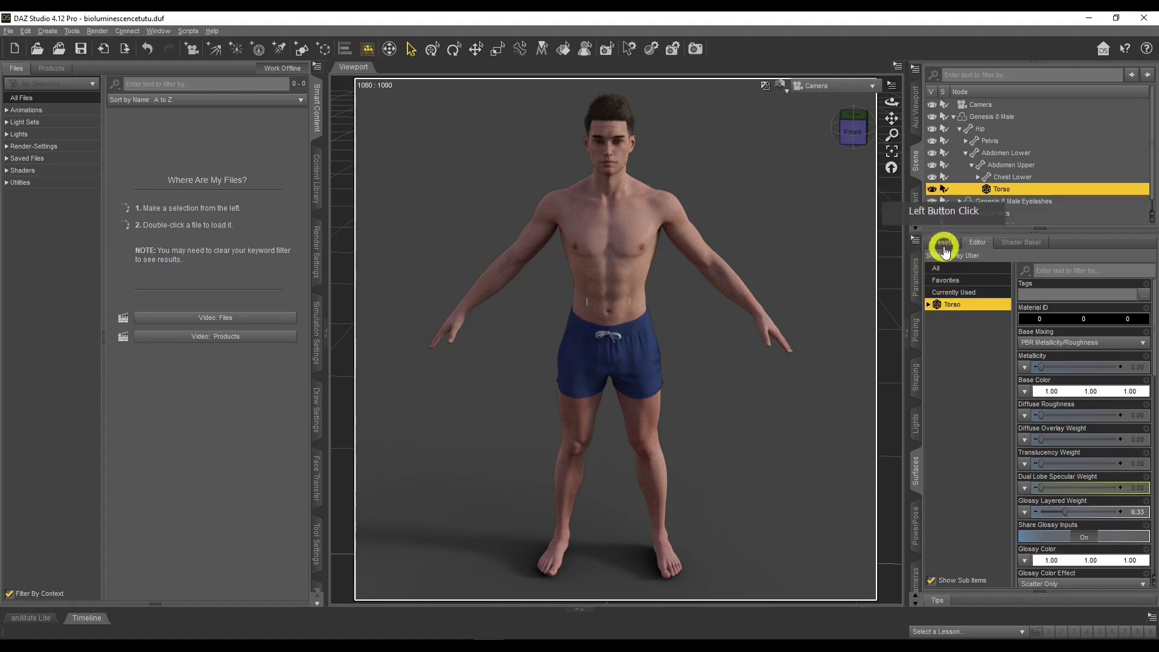
click(943, 242)
click(928, 296)
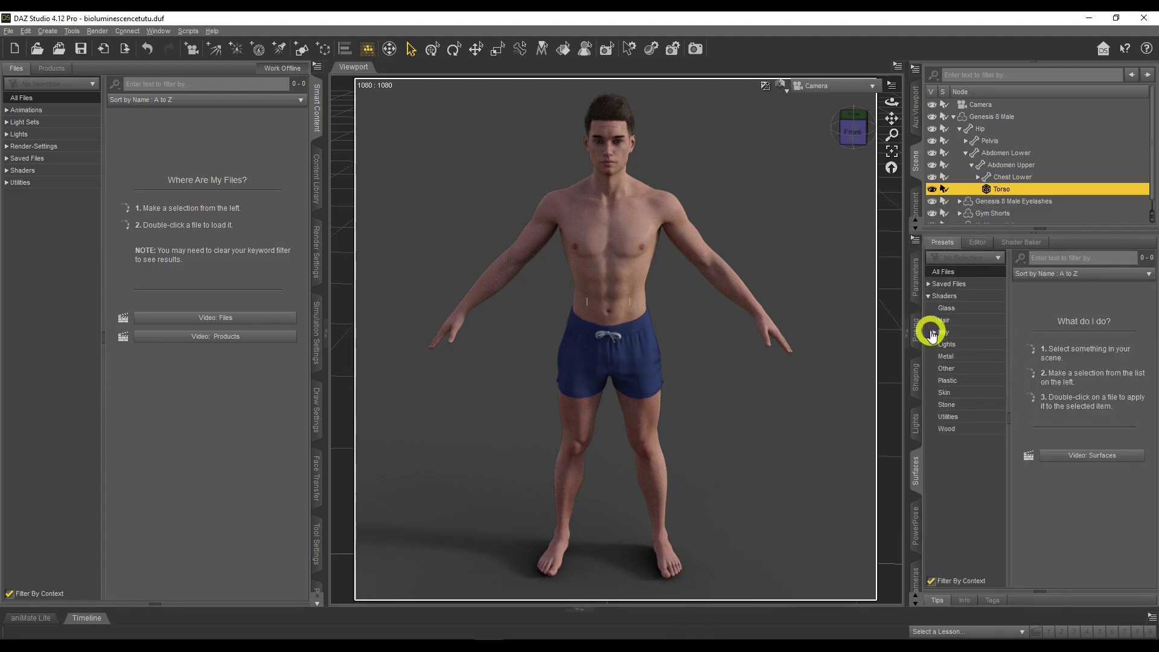
click(937, 333)
click(935, 333)
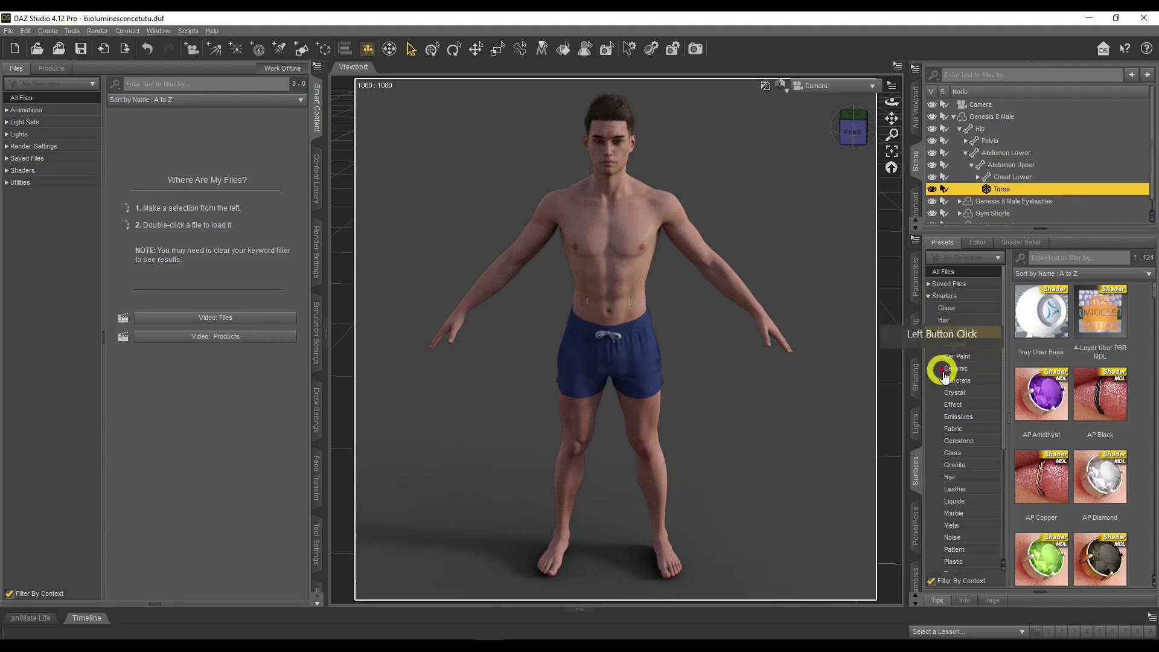
click(955, 417)
double_click(1044, 312)
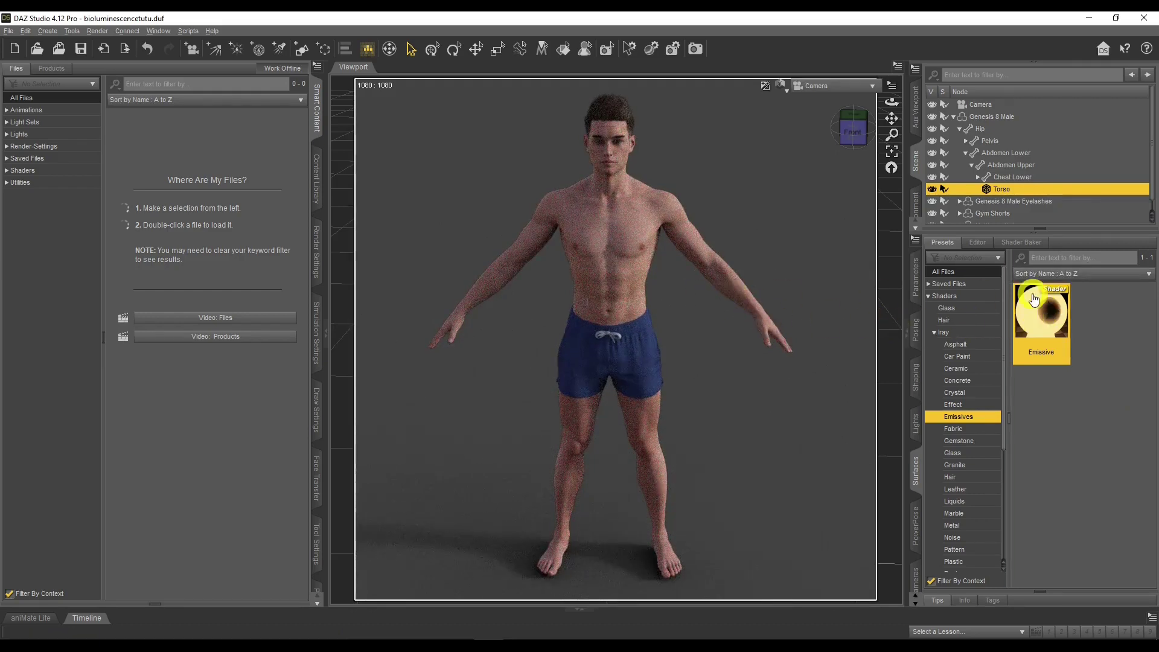
click(979, 242)
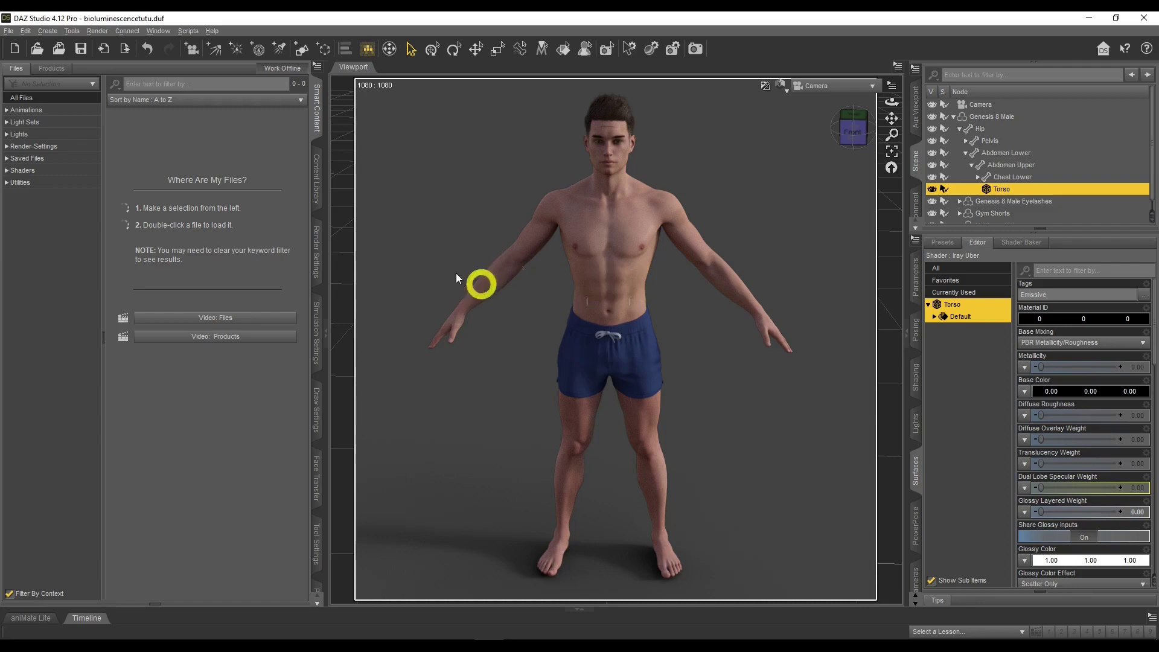
Set the render settings' environment mode to Scene Only so that only scene emitters light the figure.
click(315, 252)
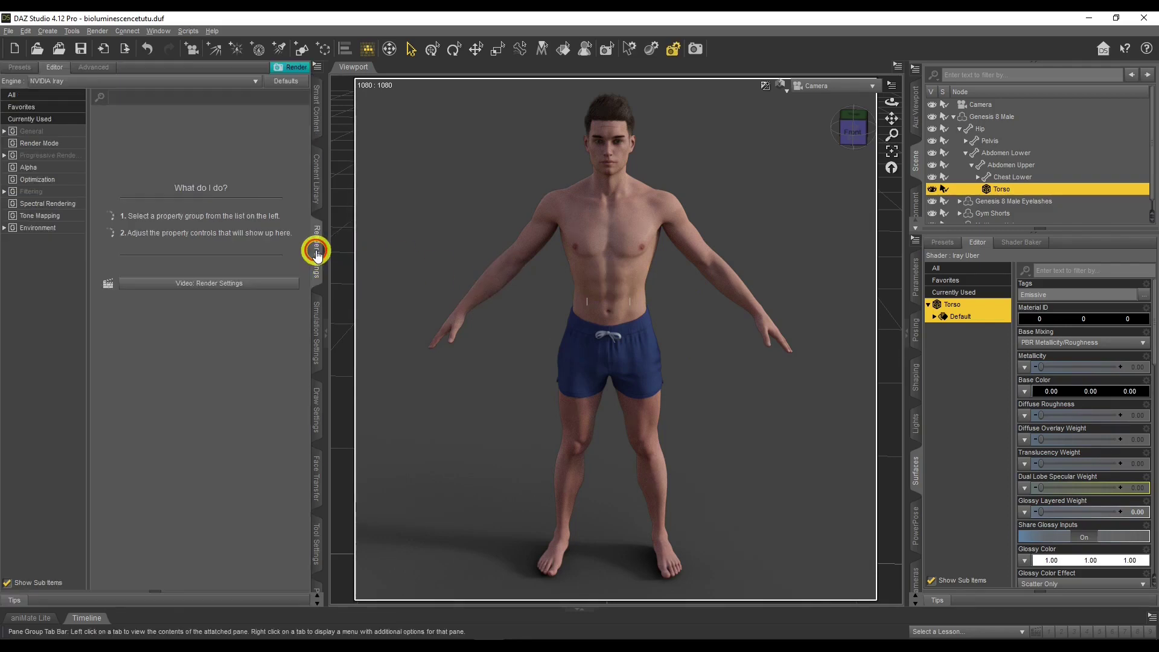
click(56, 229)
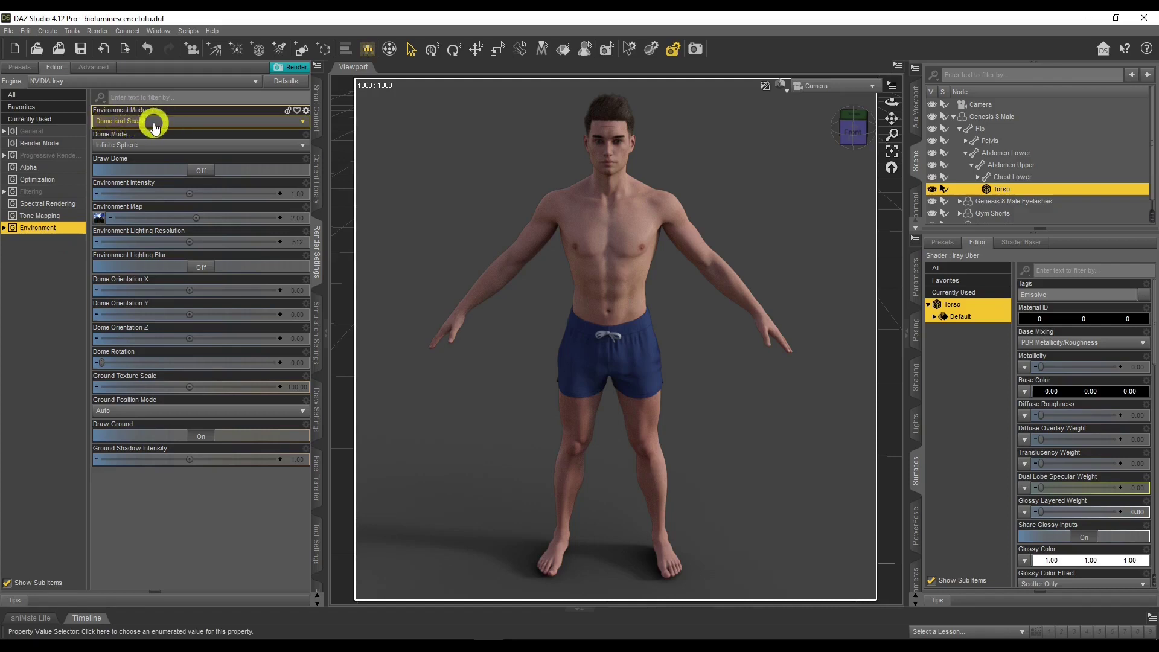
click(154, 122)
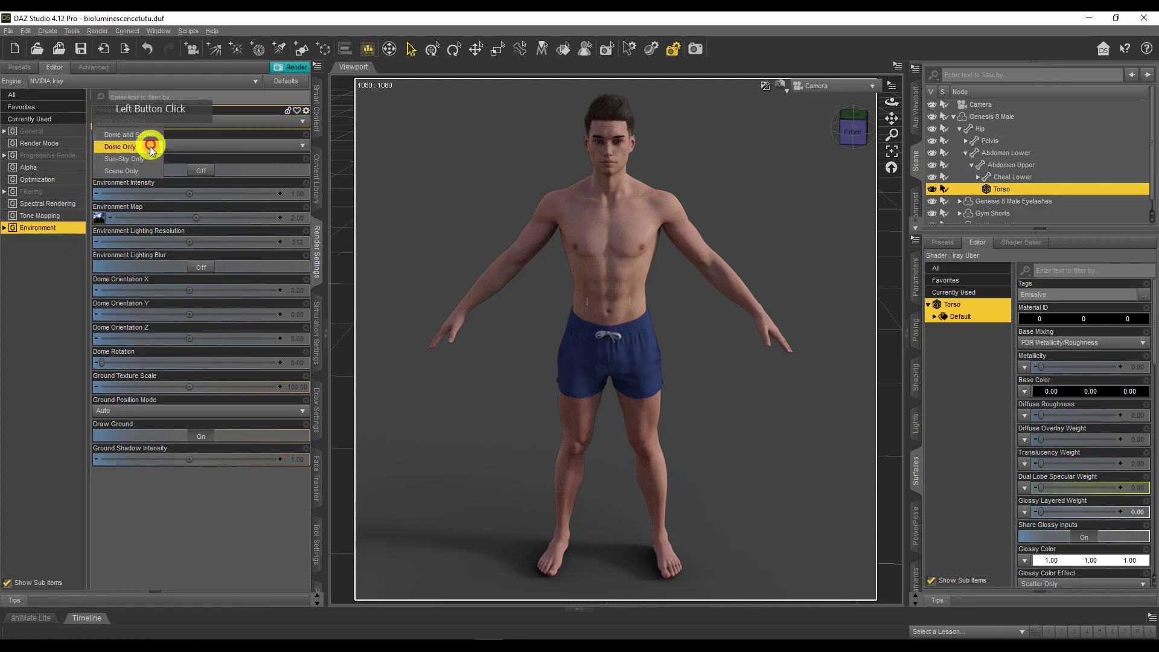
click(128, 171)
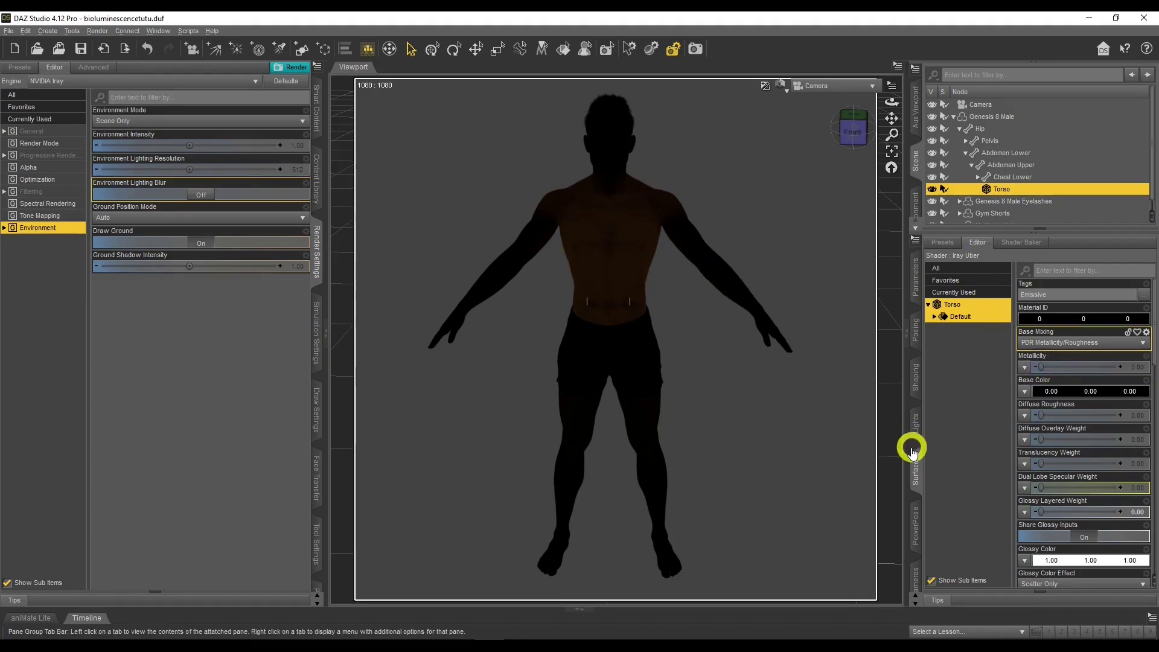
Set the Torso surface's emission temperature to 6500 K.
scroll(1080, 430, down, 10)
scroll(1080, 429, down, 4)
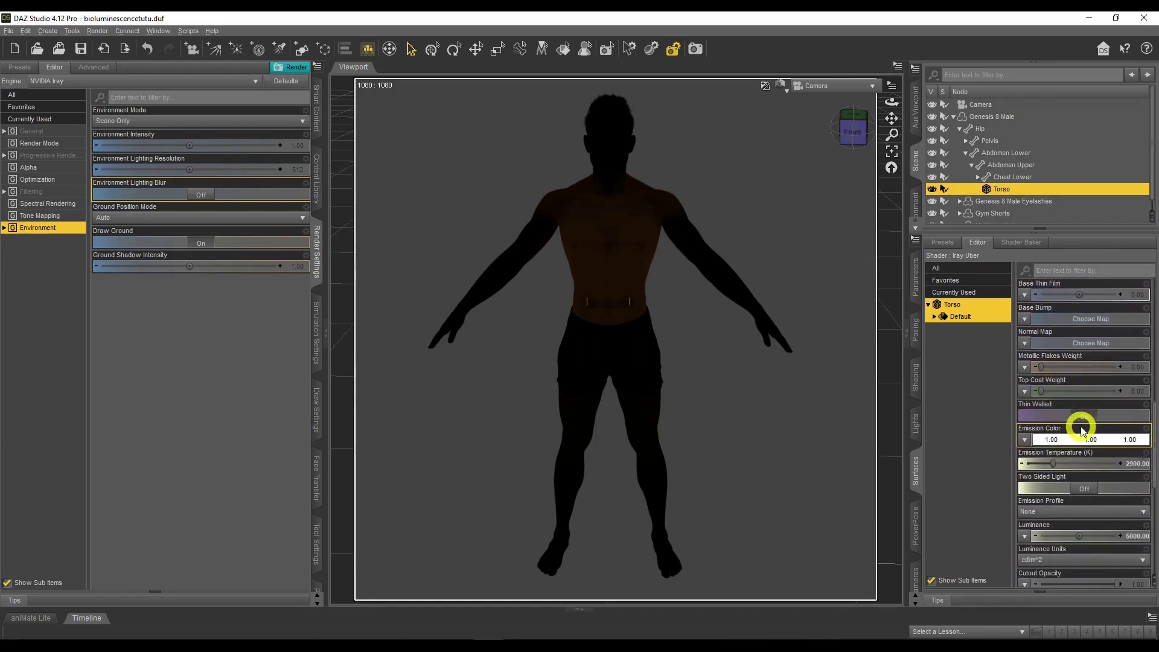
scroll(1071, 441, down, 3)
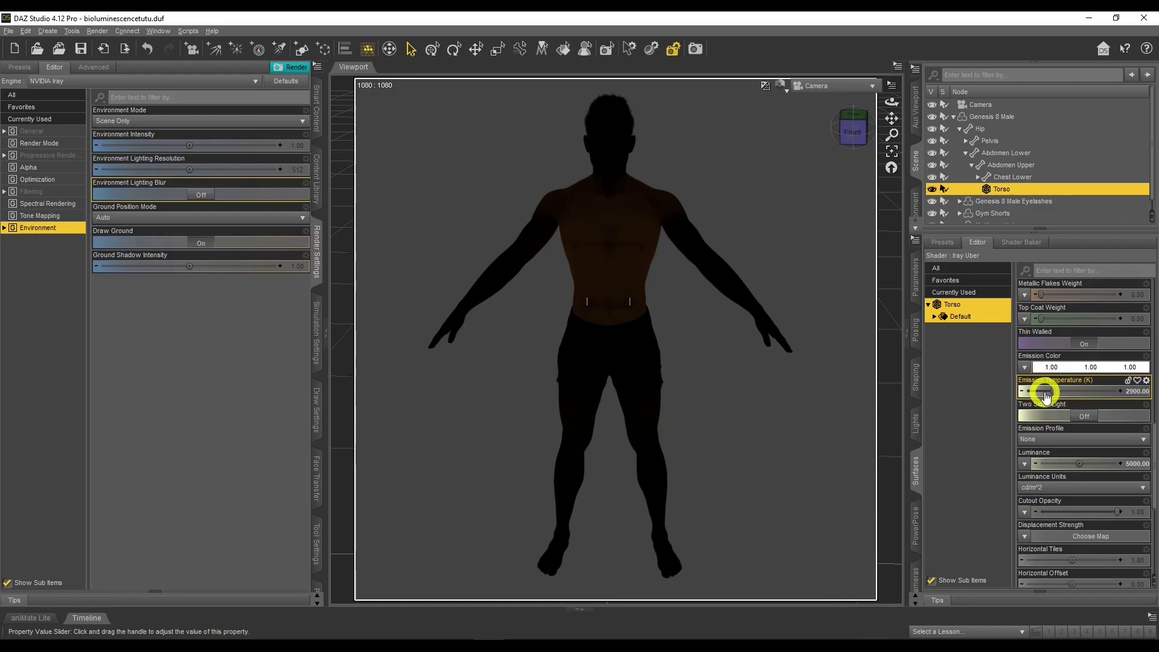
drag(1040, 394, 1078, 394)
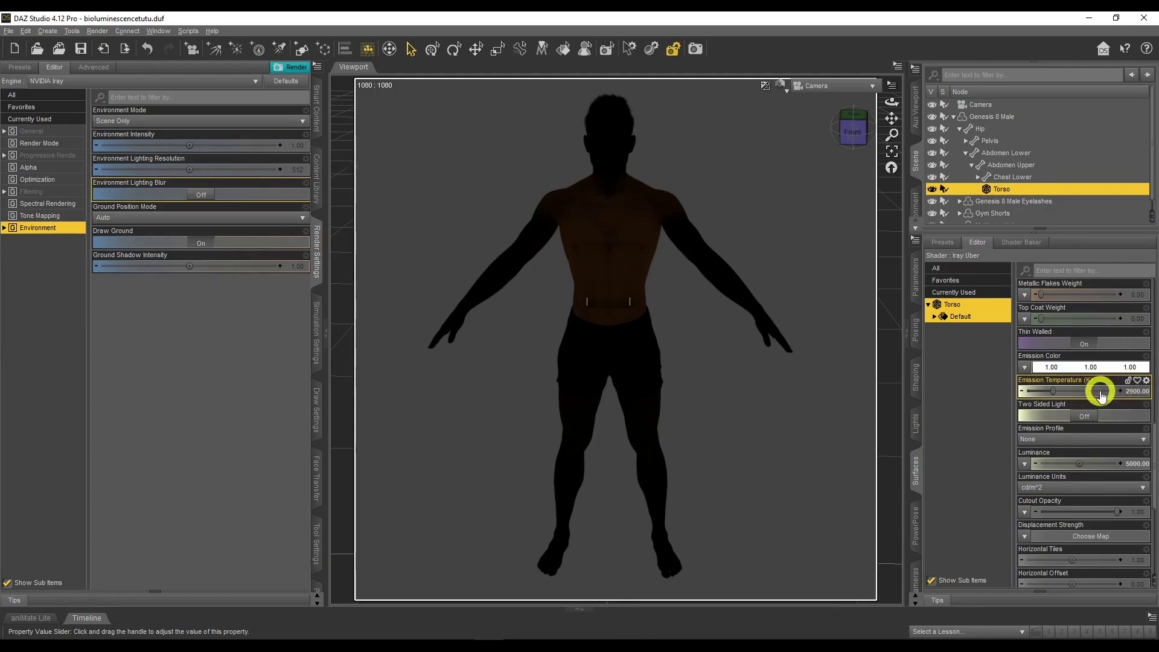
click(1131, 391)
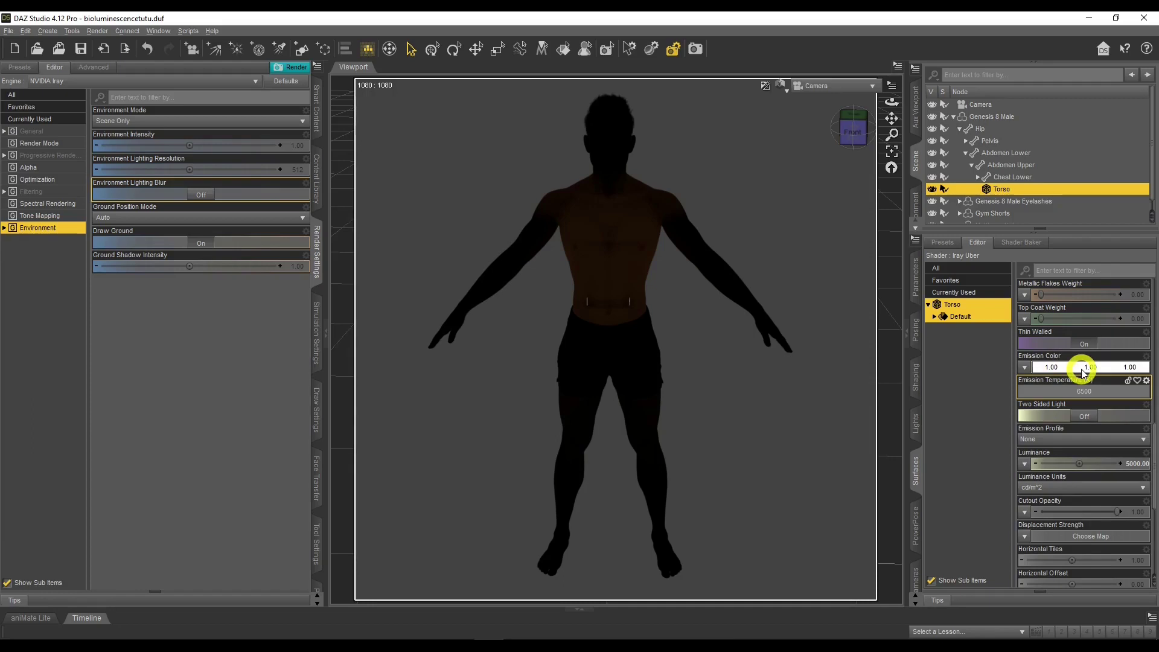
key(Return)
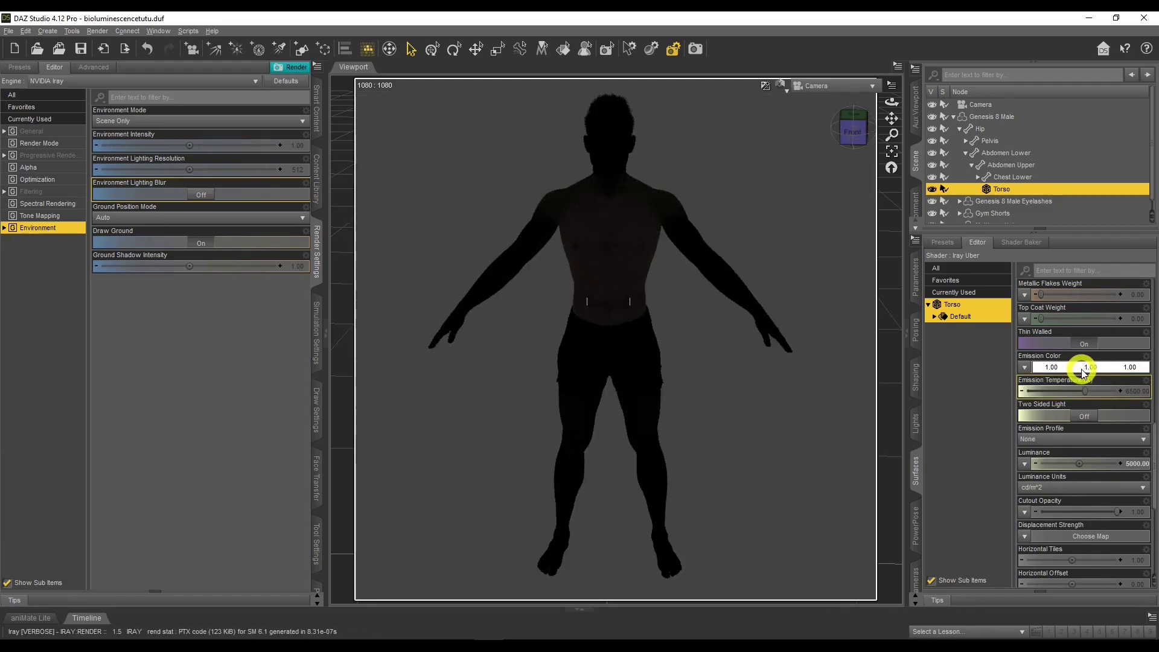
Set the Torso surface's luminance units to kcd/m^2 and its luminance to 100.
click(1048, 487)
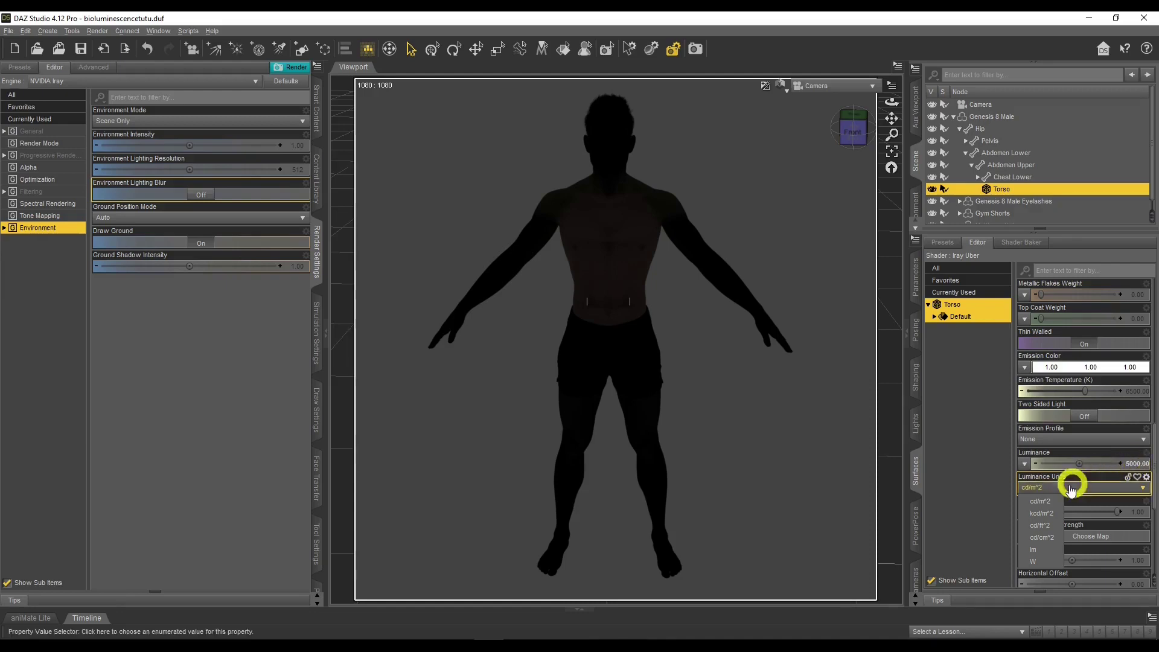
click(1047, 514)
click(570, 273)
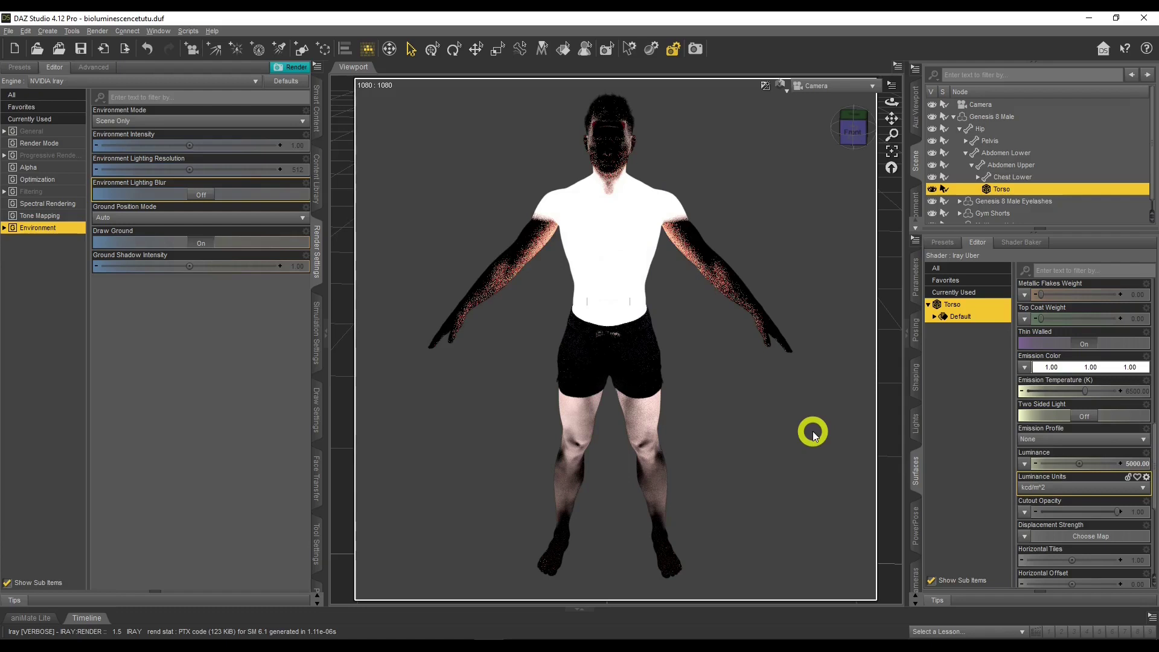
click(1134, 462)
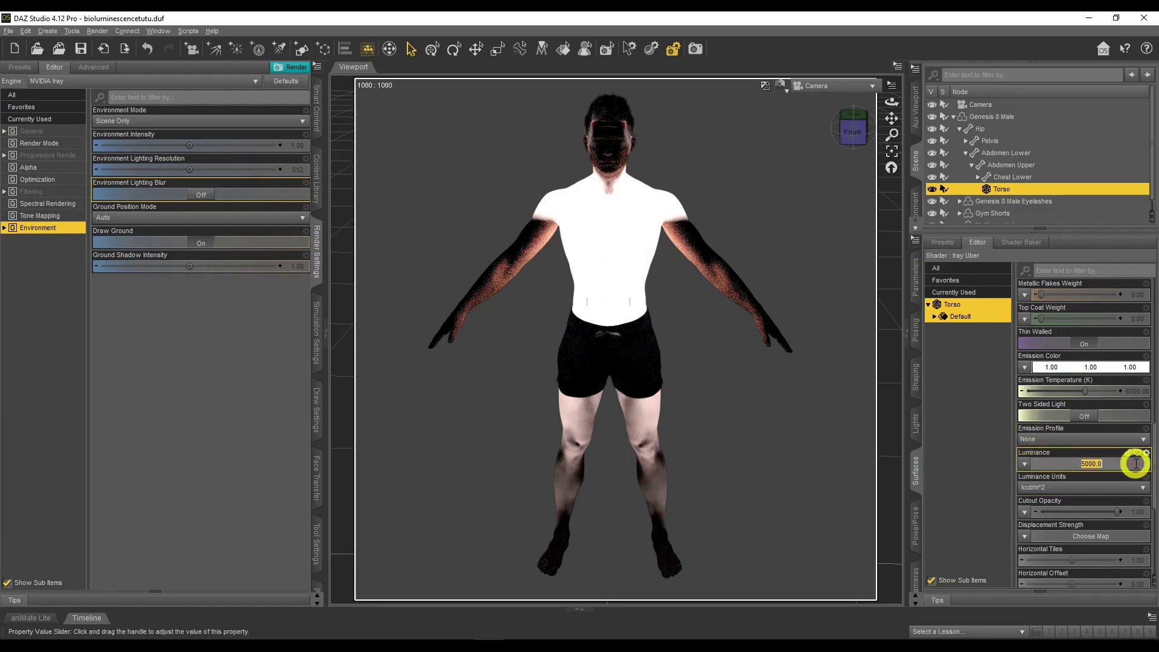
text(100)
key(Return)
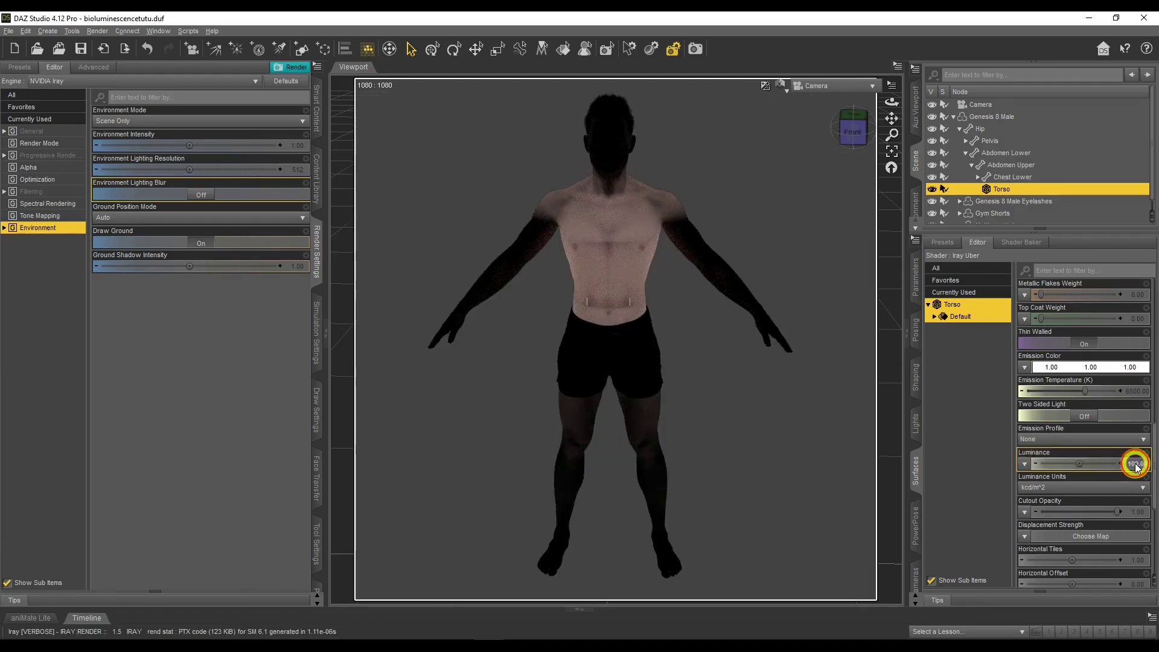
Raise the Torso surface's luminance to 200.
click(1134, 463)
text(20)
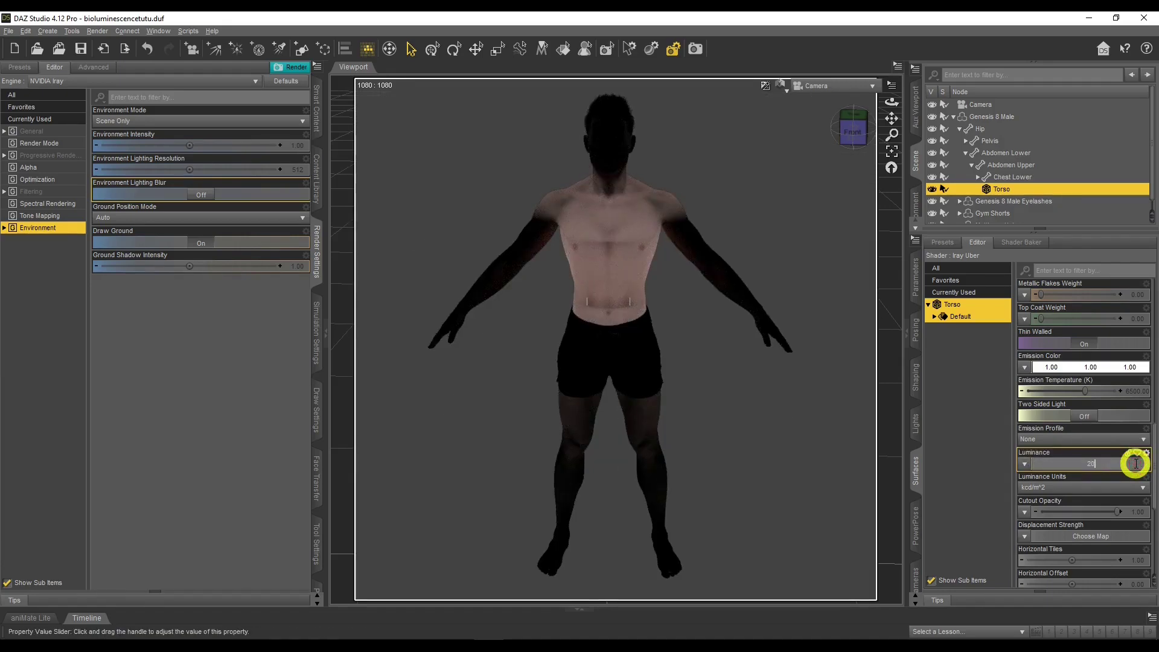
text(0)
key(Return)
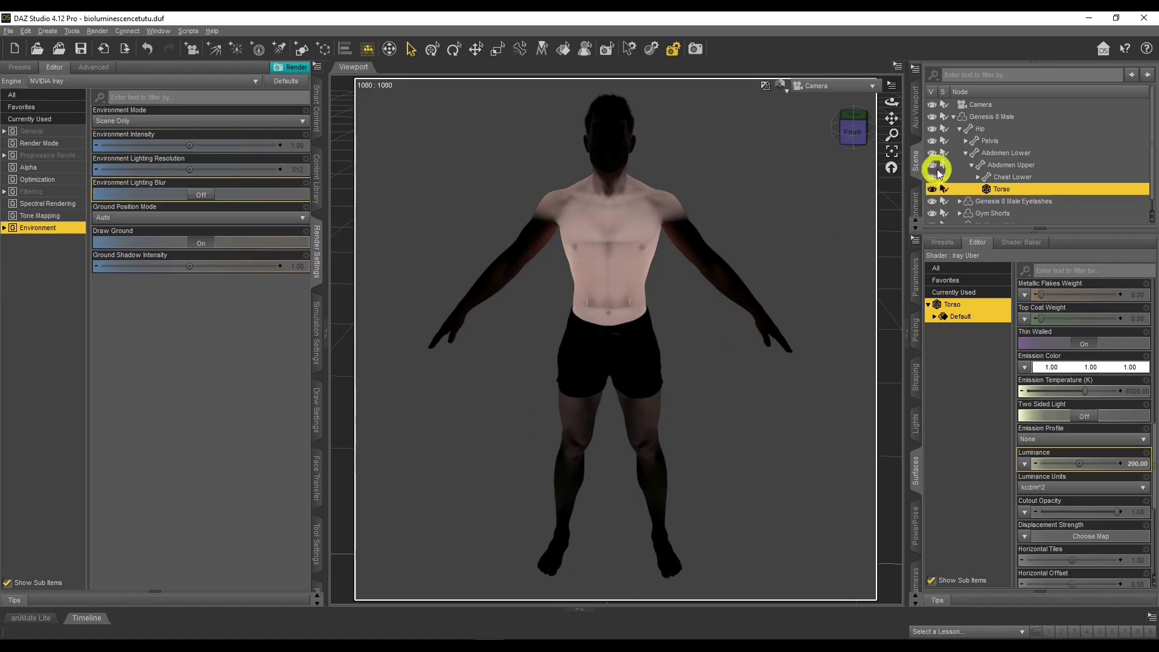
Switch the viewport's draw style from NVIDIA Iray back to a simple shaded preview.
click(953, 117)
click(779, 98)
click(791, 194)
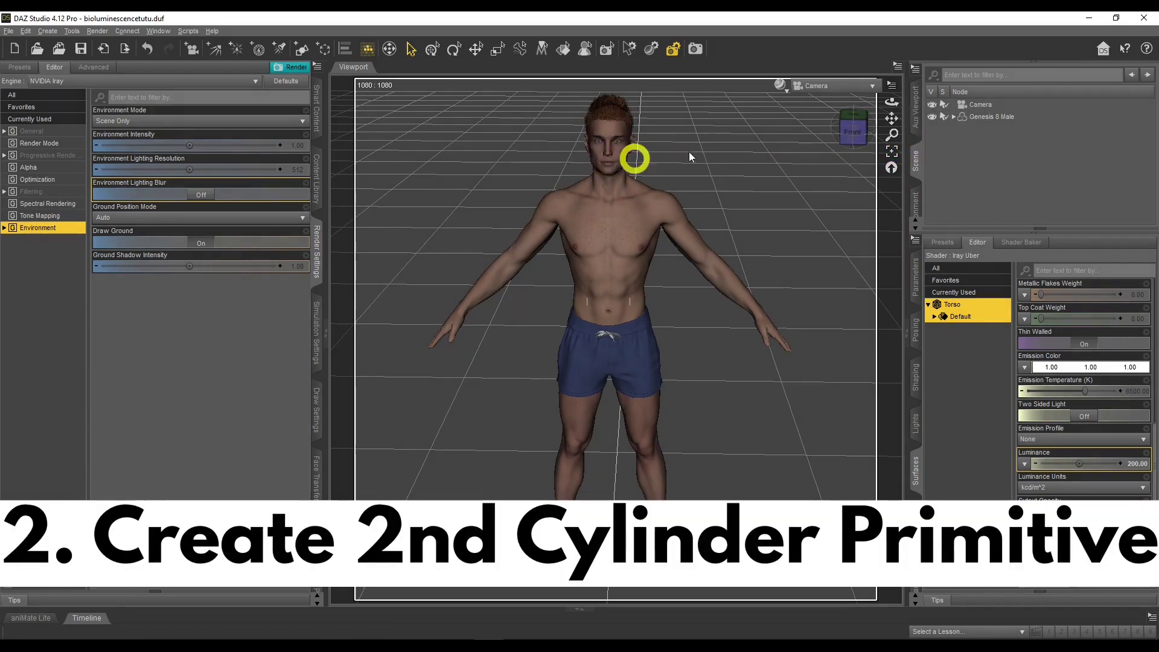
Expand the Genesis 8 Male hierarchy and duplicate the Torso cylinder node.
click(953, 117)
click(994, 189)
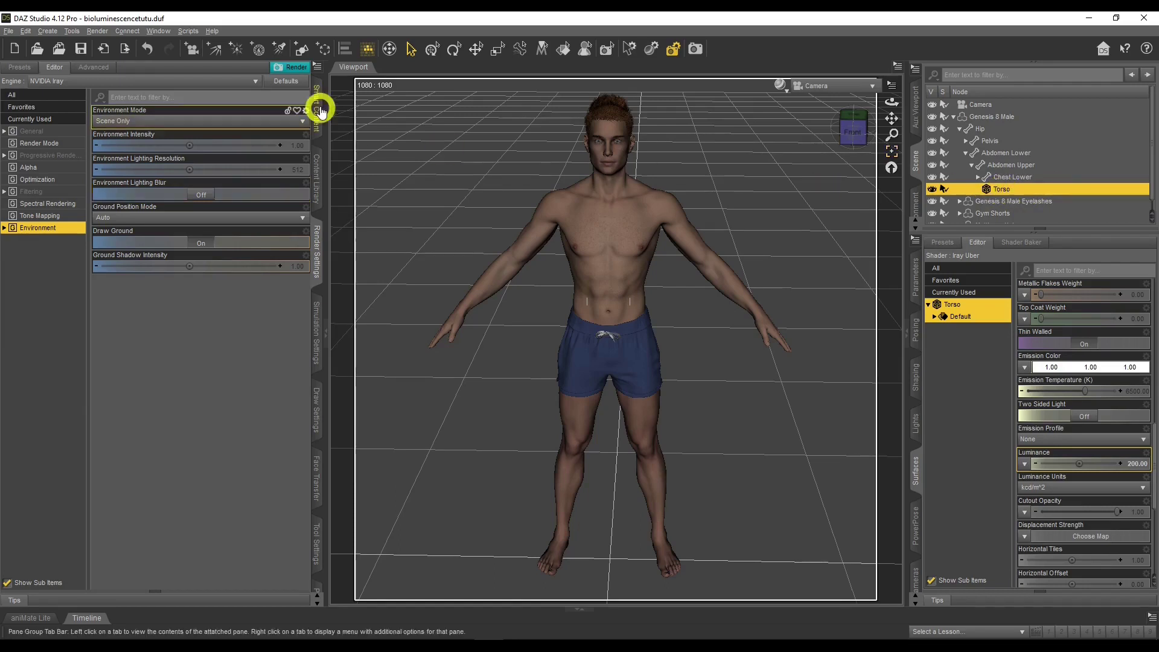
click(26, 32)
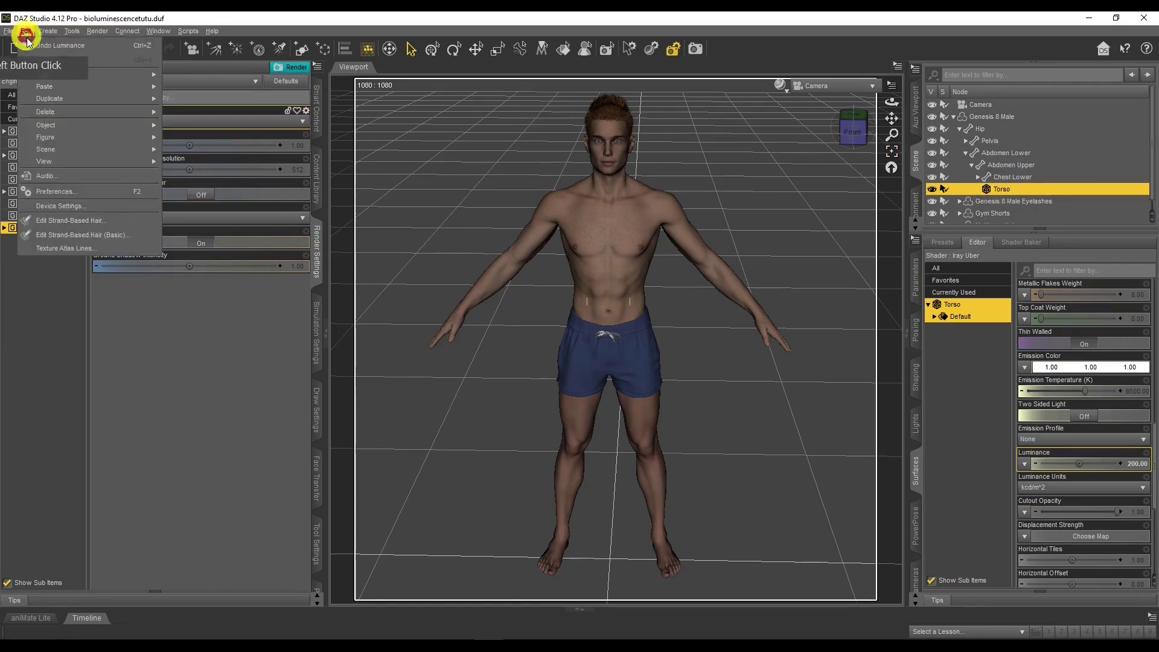
click(52, 99)
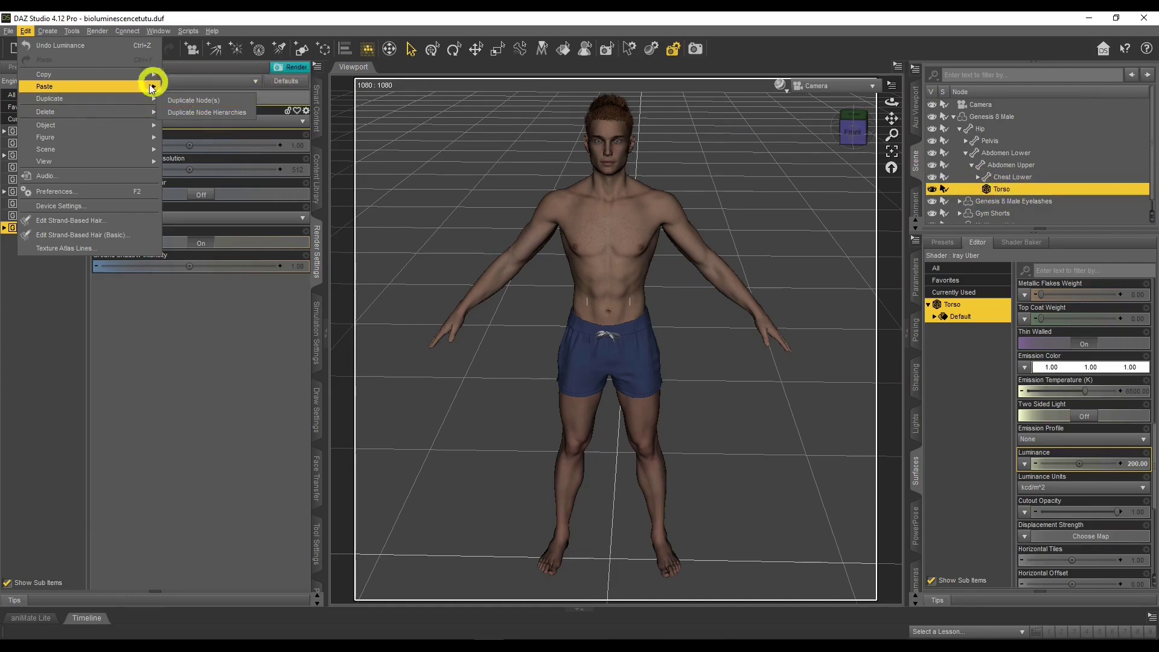
click(200, 100)
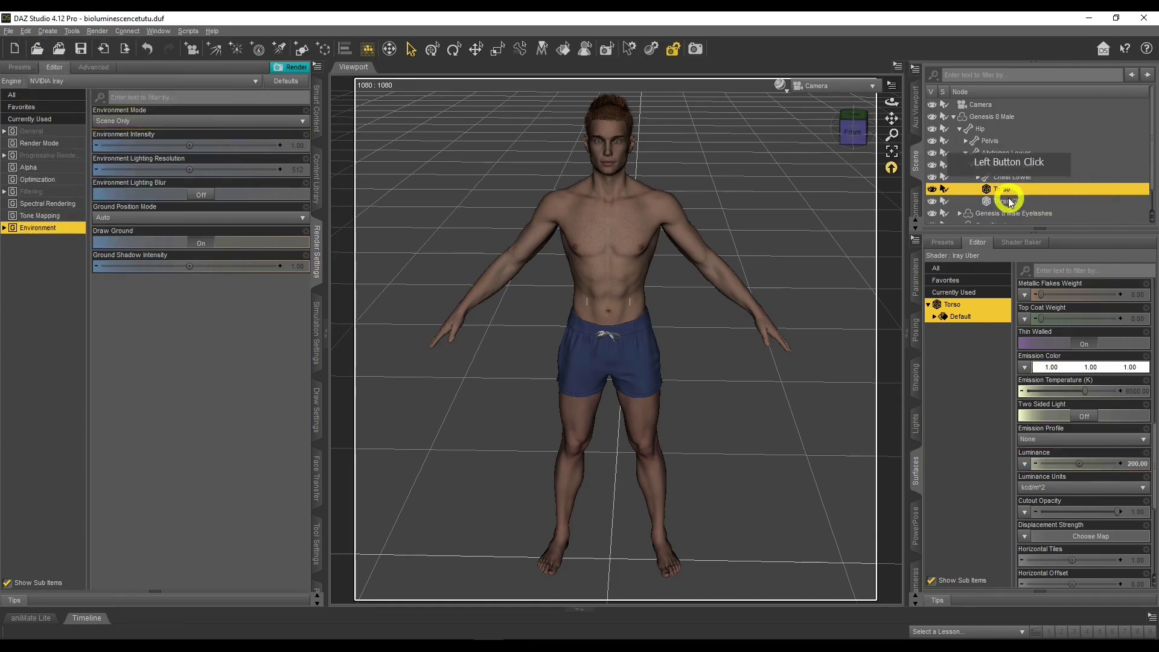
Rename the duplicated Torso cylinder as Face.
click(999, 203)
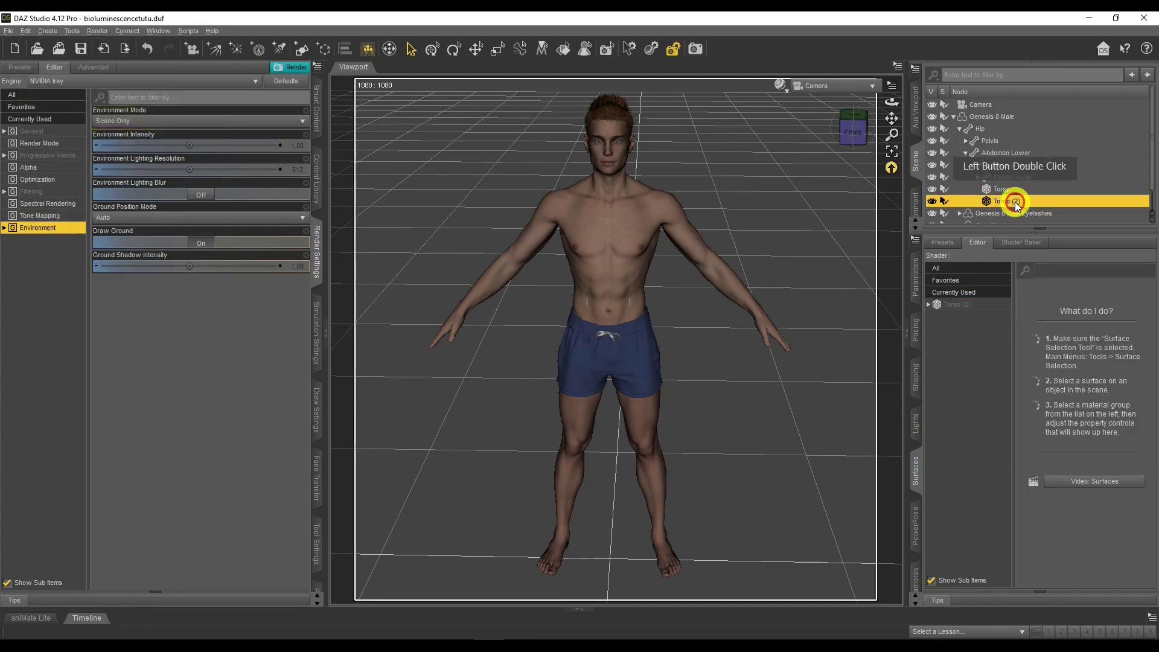
double_click(1020, 202)
double_click(1015, 204)
click(1011, 202)
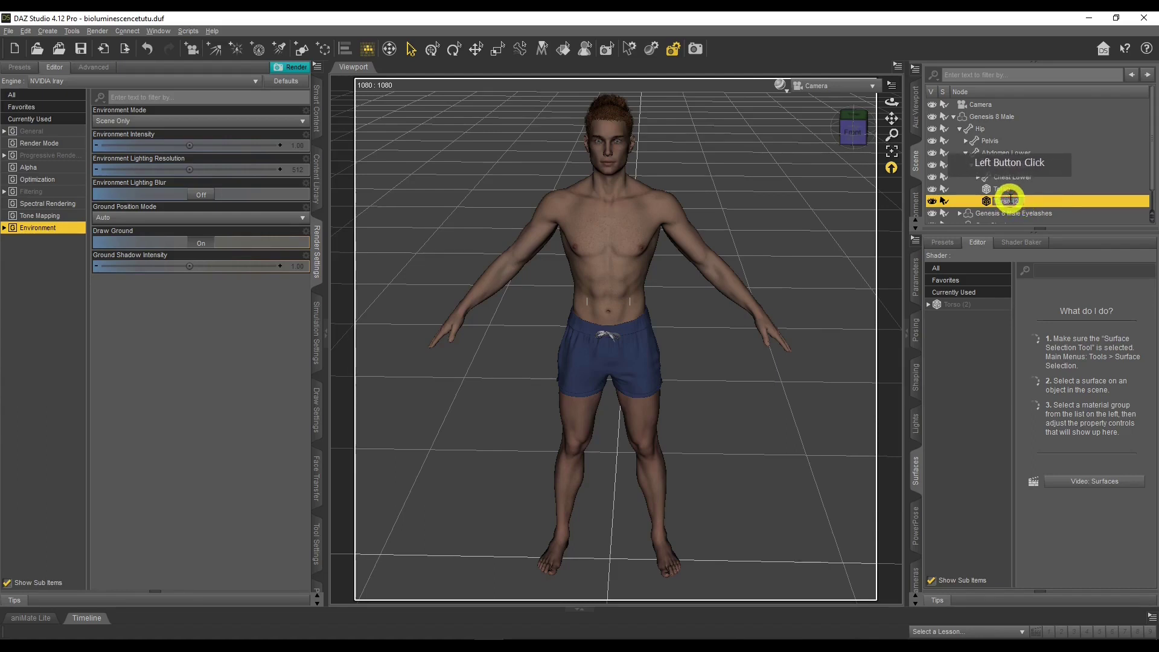
key(ctrl+a)
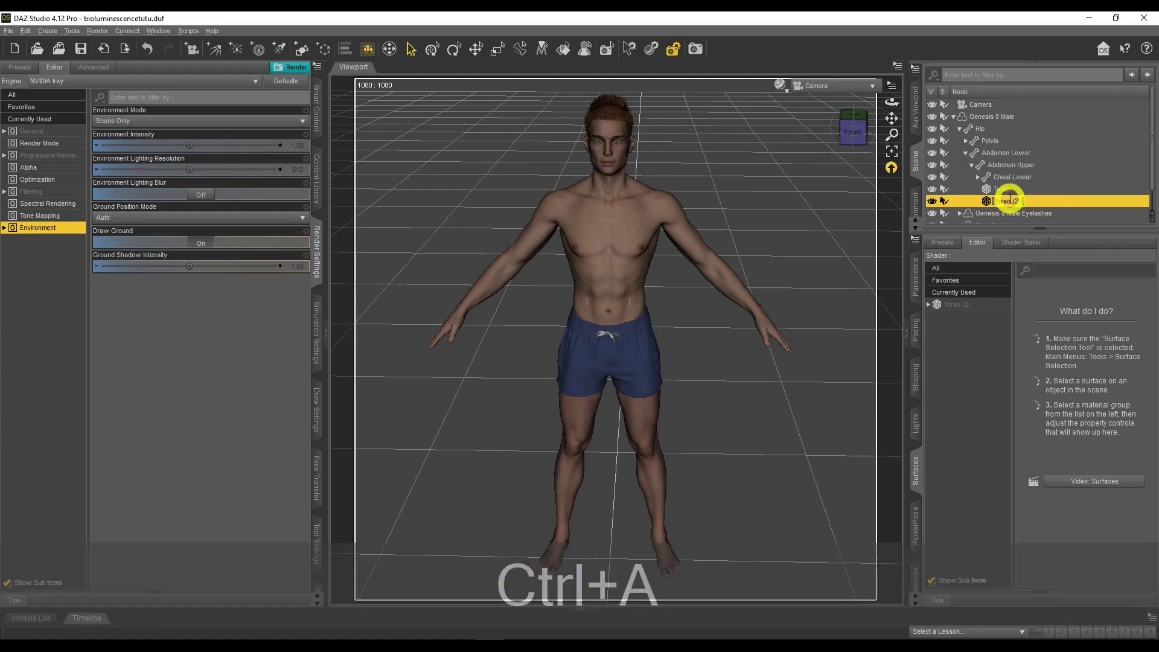
key(BackSpace)
text(FACE)
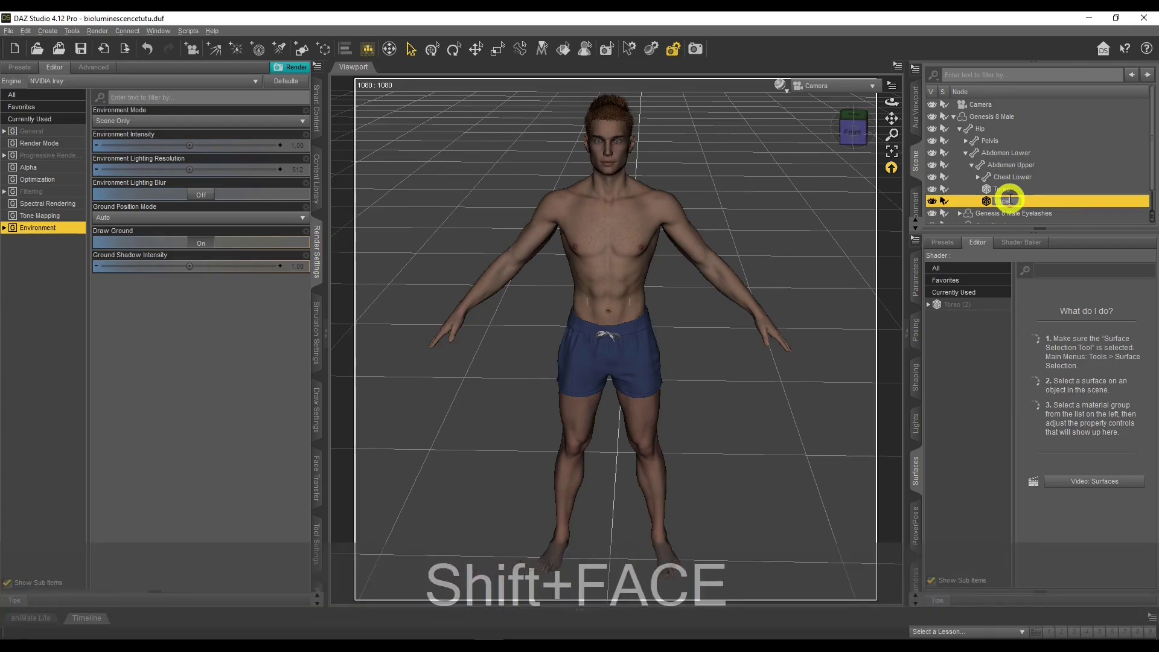
key(Return)
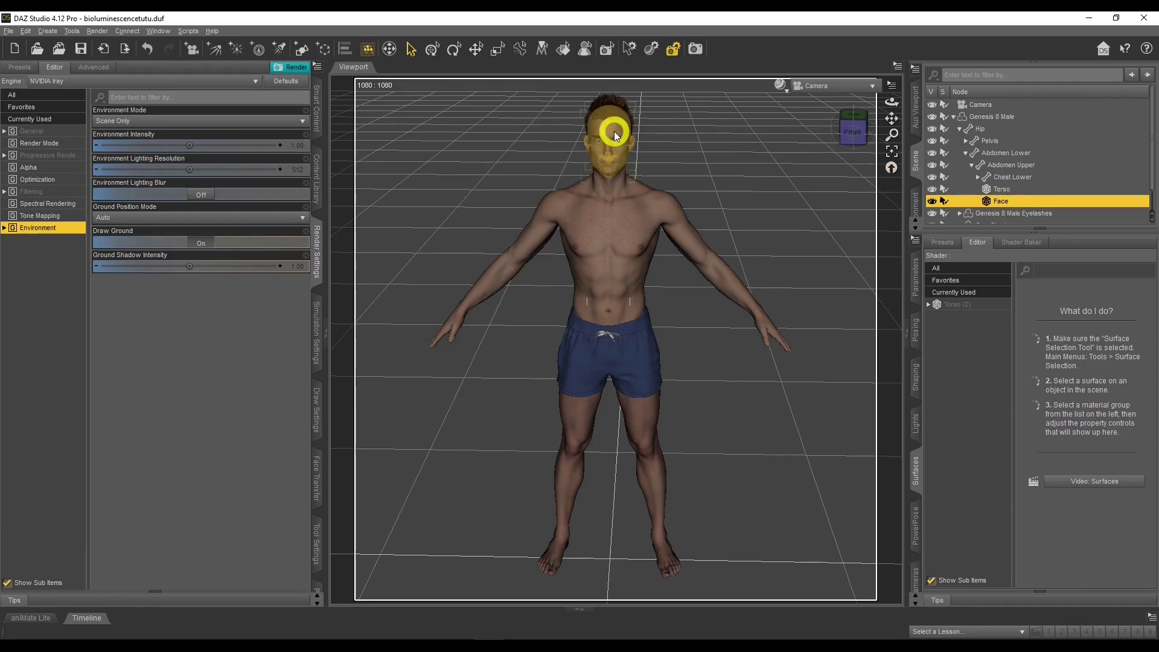
Locate the figure's Head bone in the scene hierarchy and parent the Face cylinder to it.
click(615, 134)
click(1001, 222)
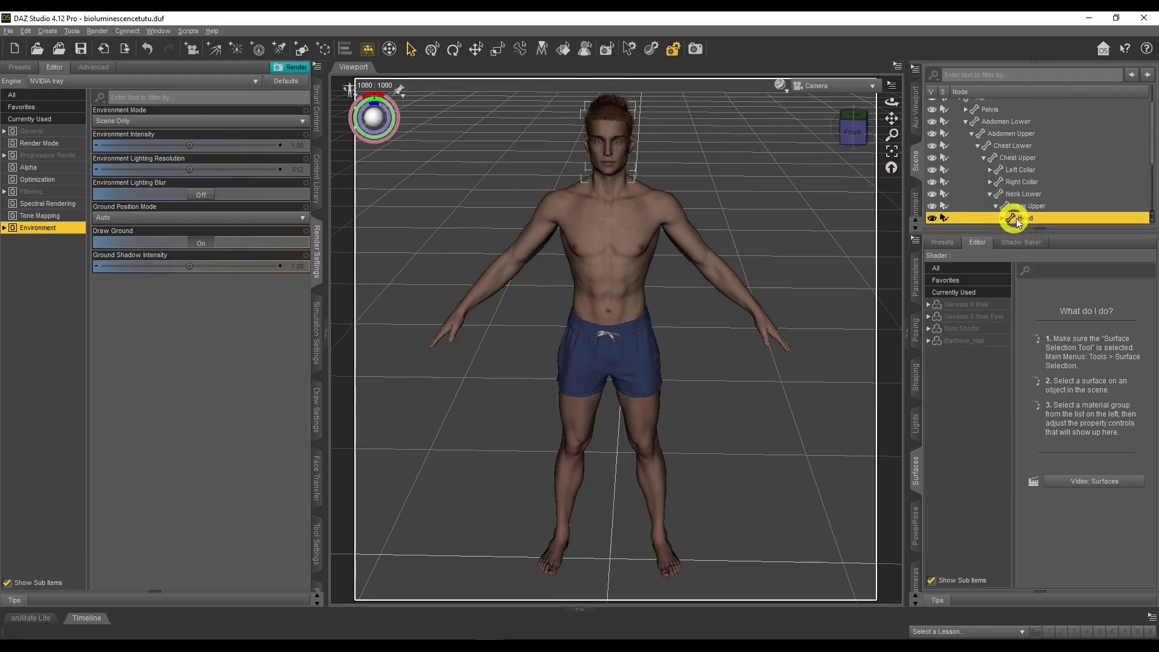
scroll(1026, 199, up, 3)
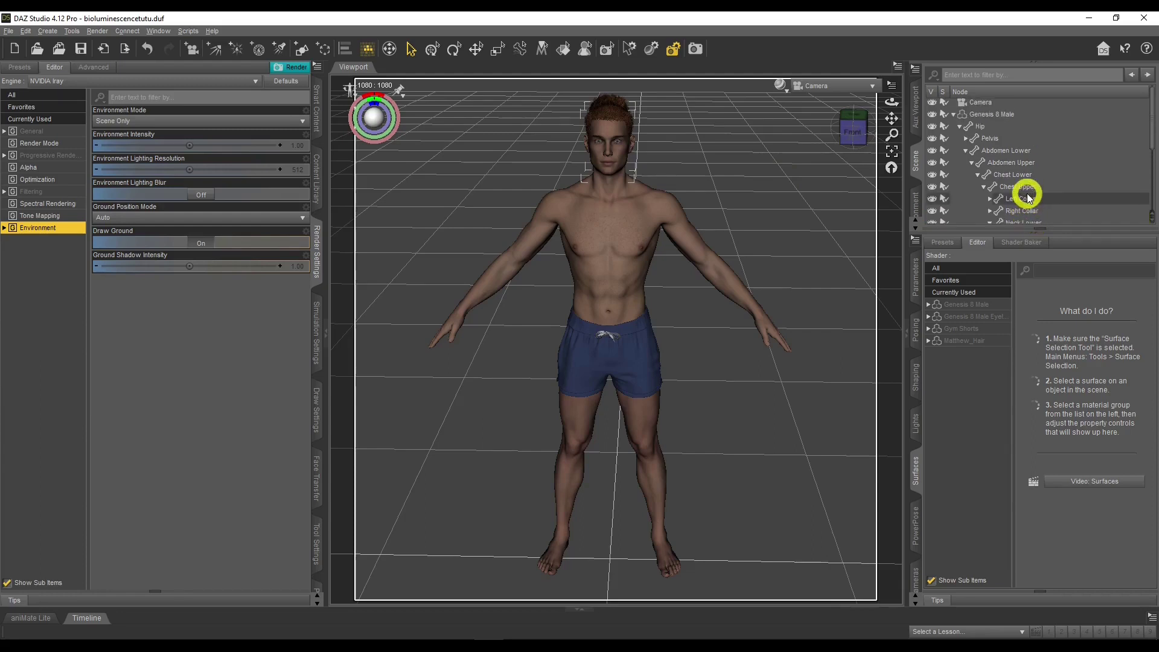
scroll(1027, 190, down, 5)
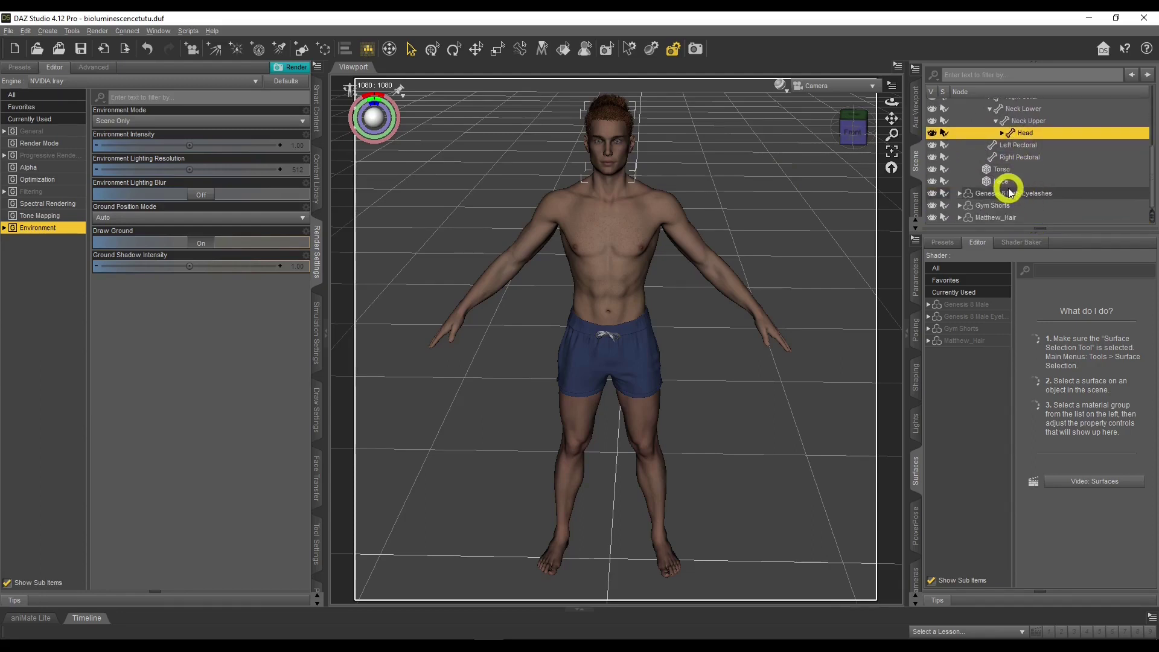
drag(1003, 184, 1030, 134)
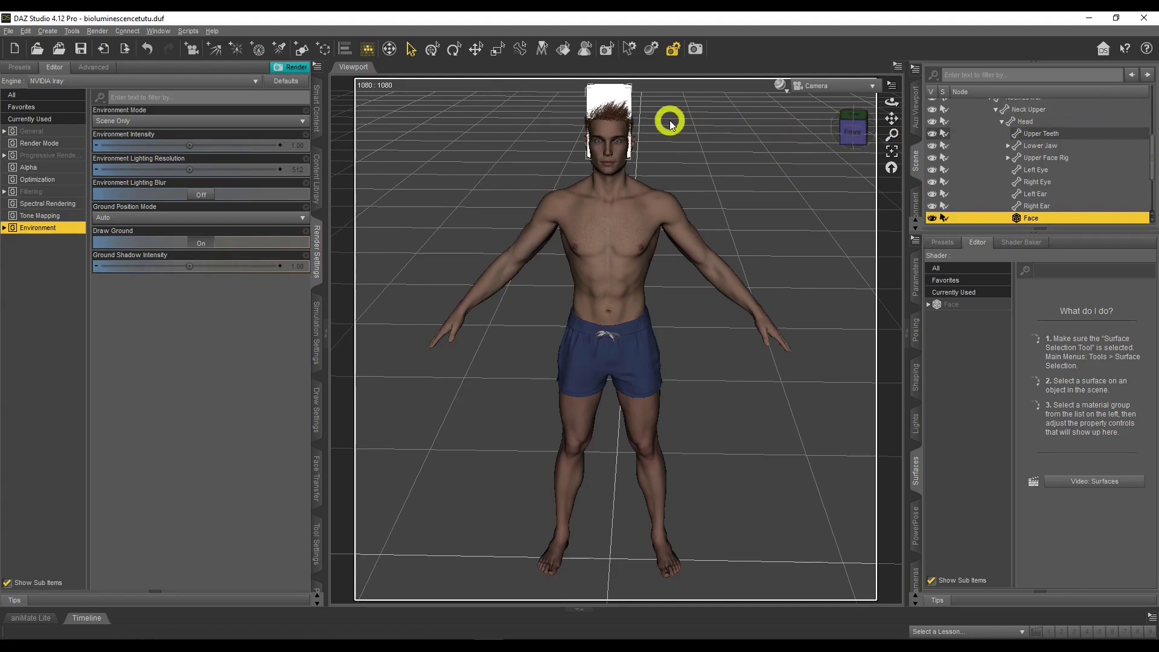
Scale the Face cylinder to 53.7% and, viewing from the side, position it inside the head at Y translate 161.34 and Z translate -0.79.
click(916, 279)
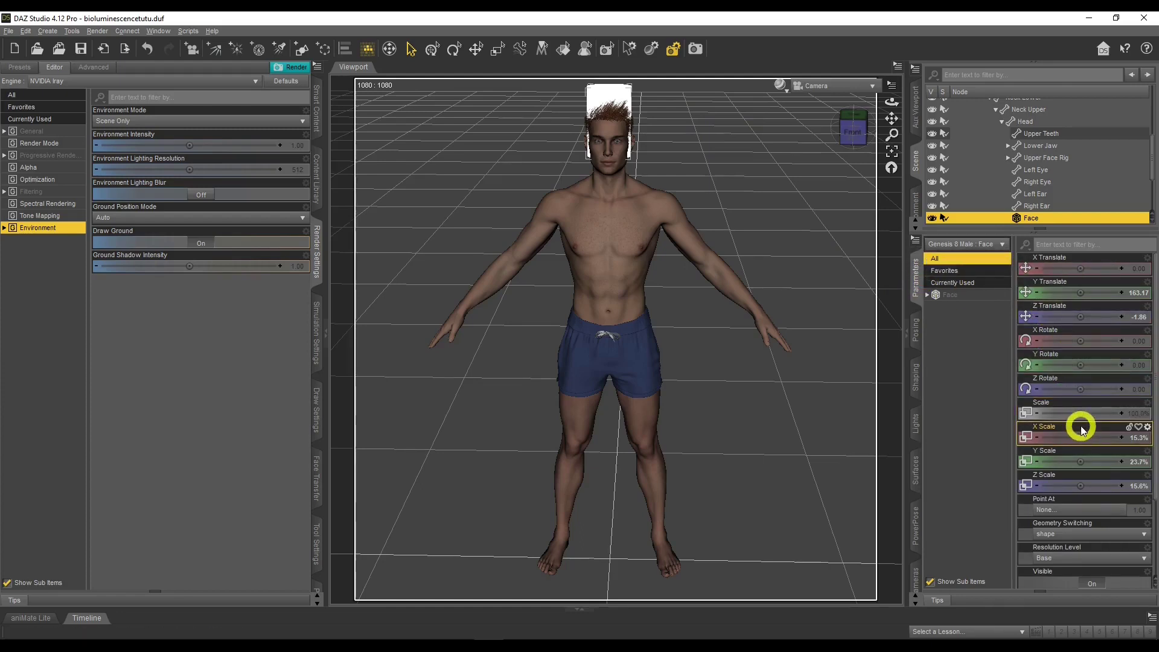
drag(1078, 410, 1080, 412)
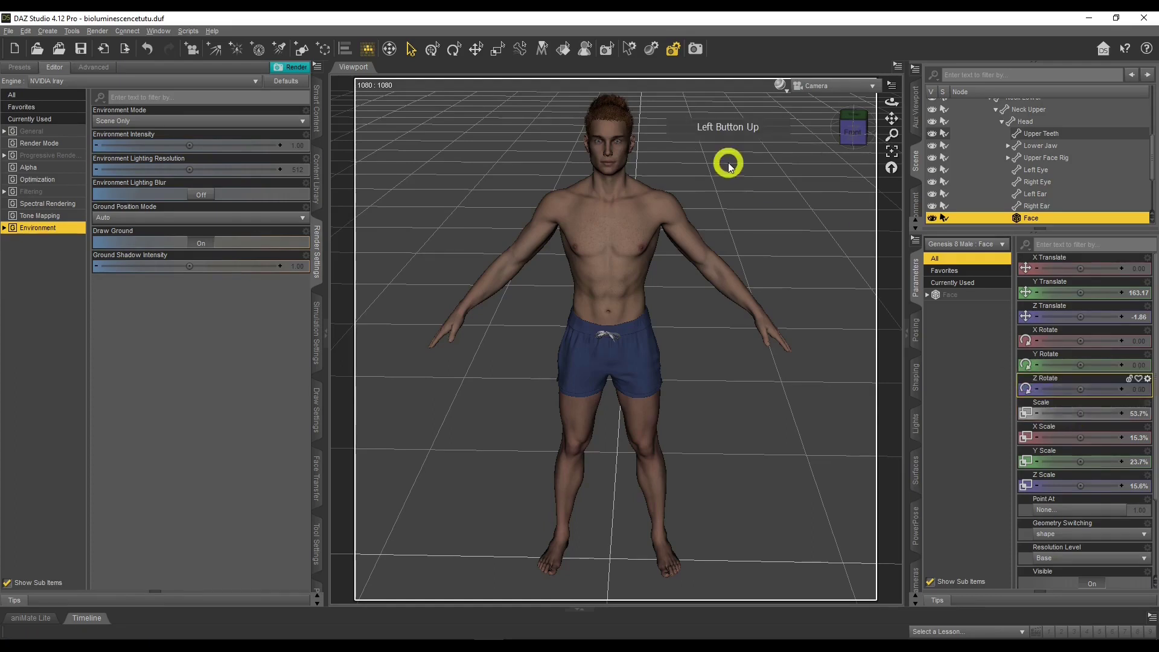
click(476, 49)
drag(892, 102, 893, 103)
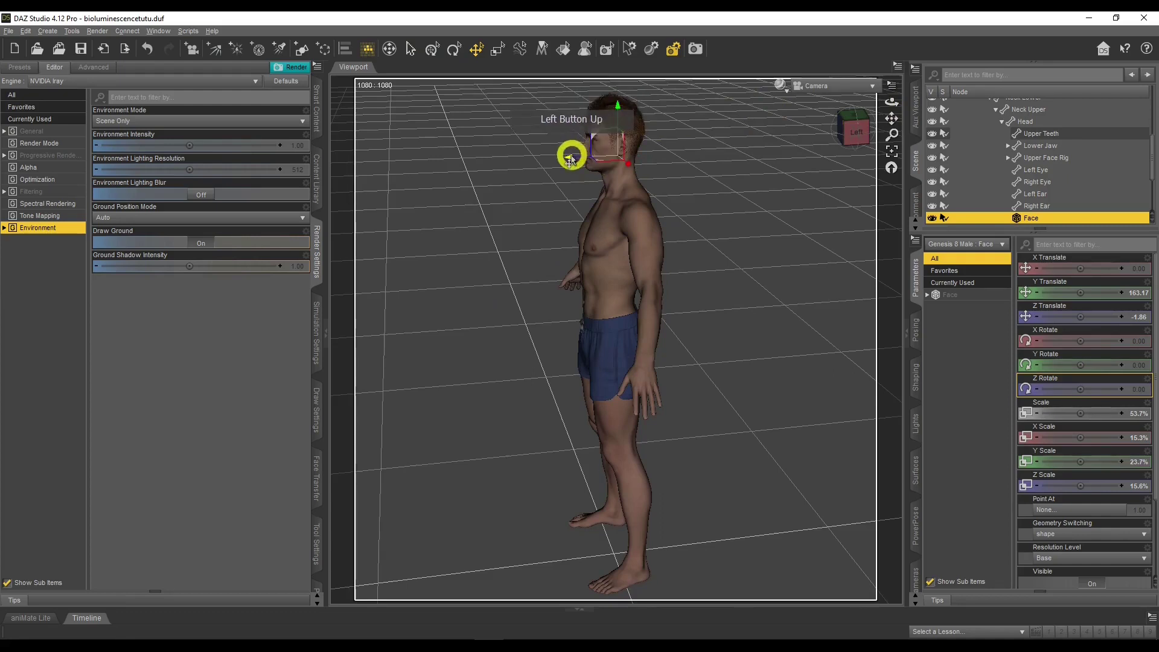
mouse_move(567, 156)
mouse_down()
mouse_move(519, 157)
mouse_move(559, 156)
mouse_move(551, 162)
mouse_up()
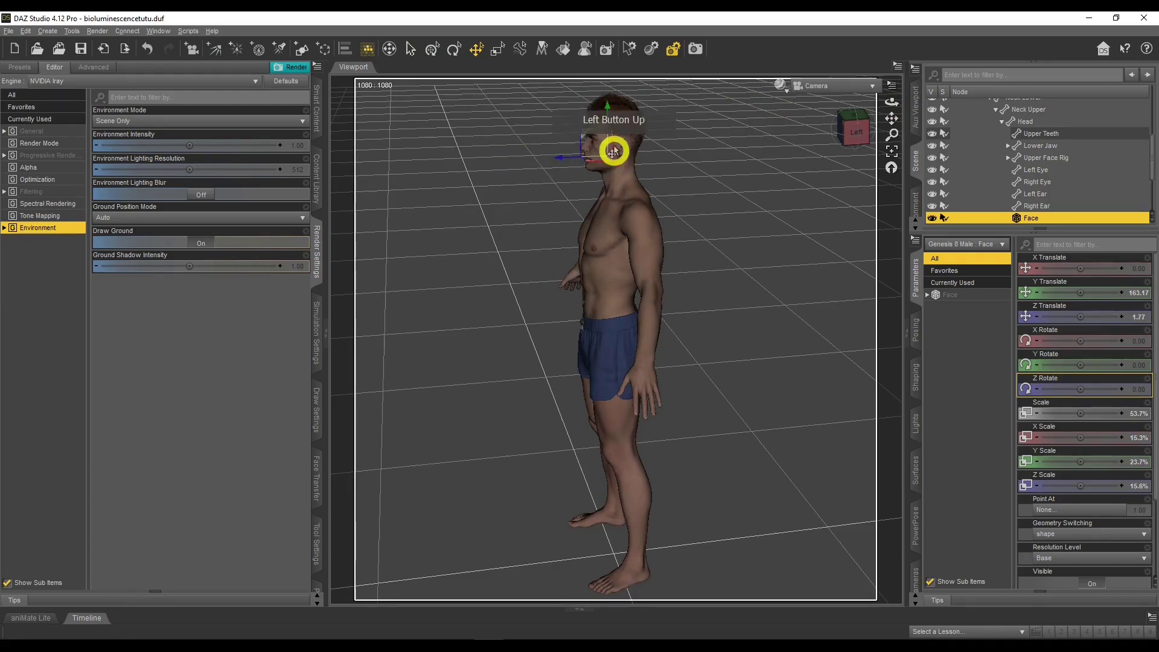
drag(607, 108, 607, 117)
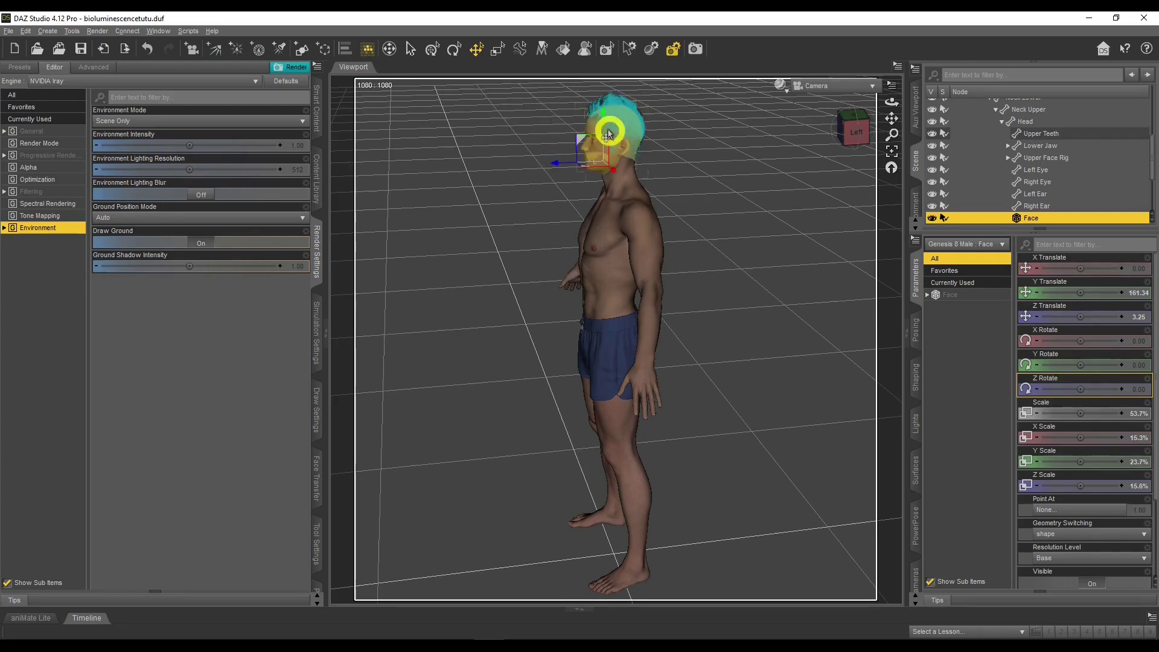
drag(554, 163, 568, 161)
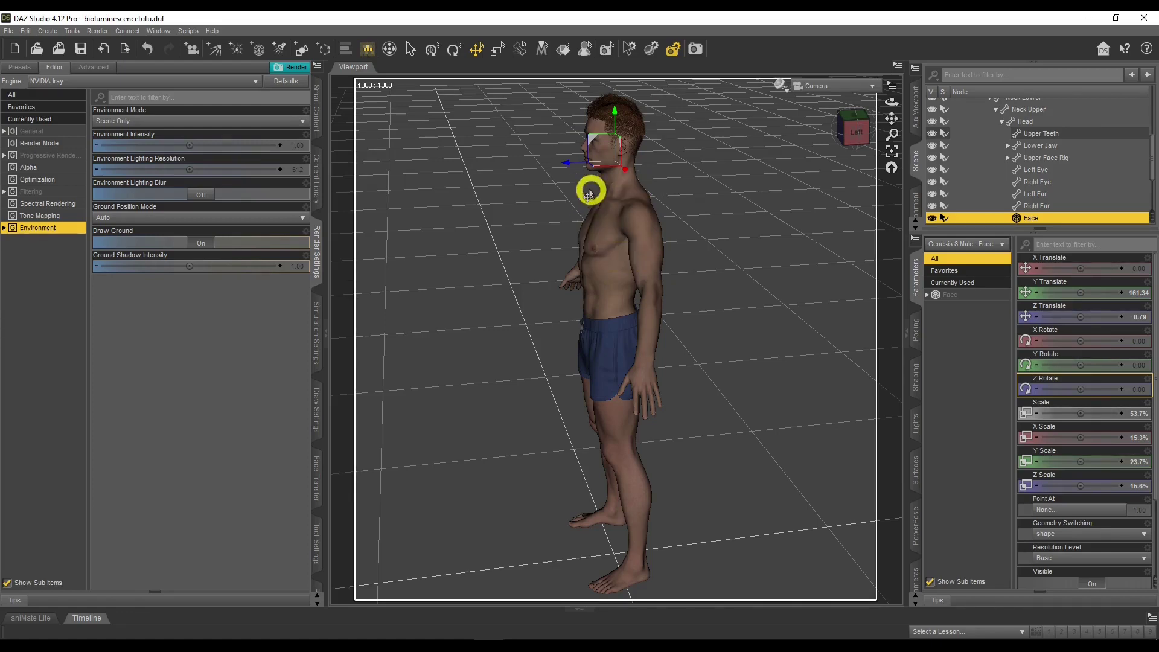
Nudge the Face cylinder slightly back along Z inside the head and preview the figure from the front in NVIDIA Iray draw style.
mouse_move(567, 164)
mouse_down()
mouse_move(556, 162)
mouse_move(566, 163)
mouse_up()
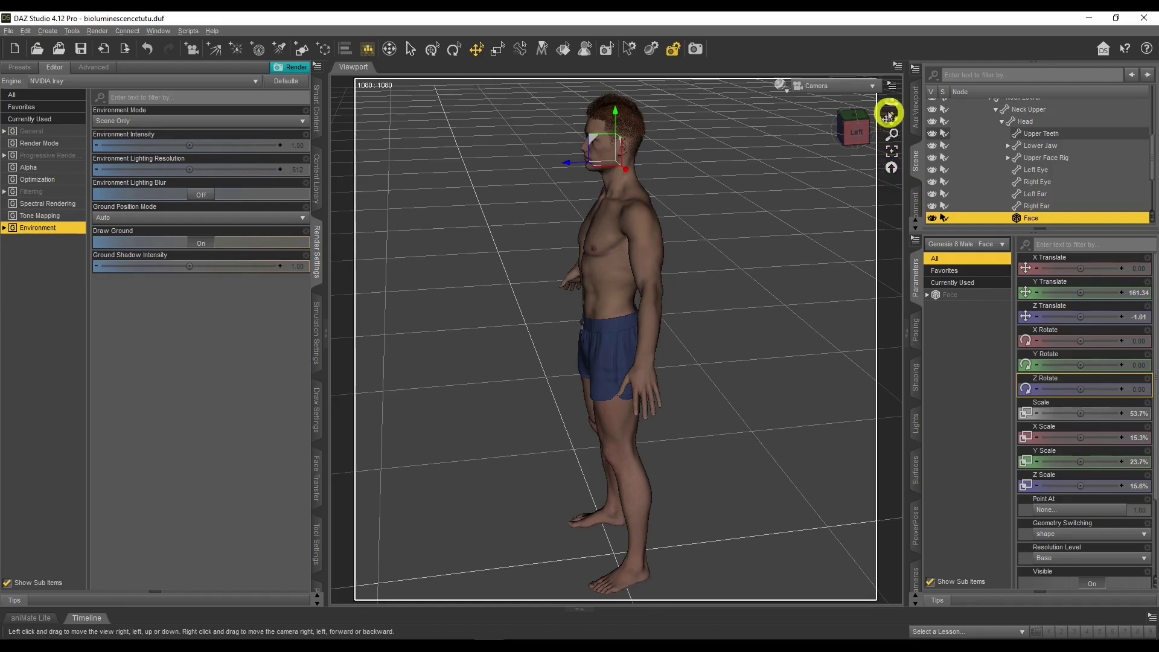
drag(889, 106, 892, 121)
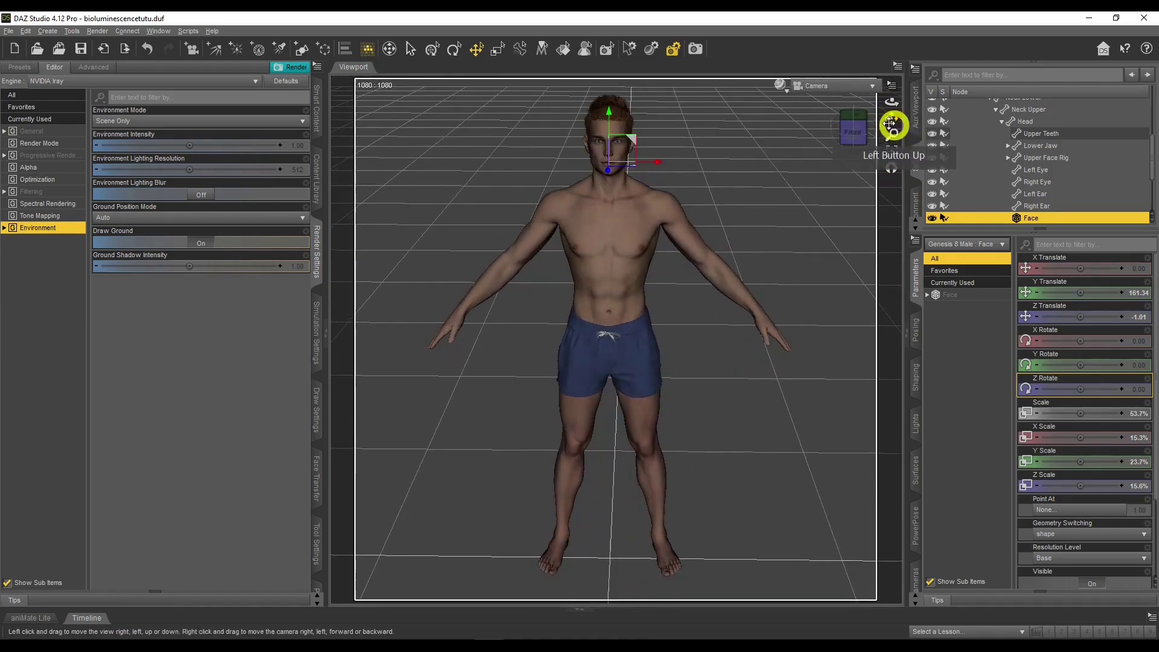
click(782, 87)
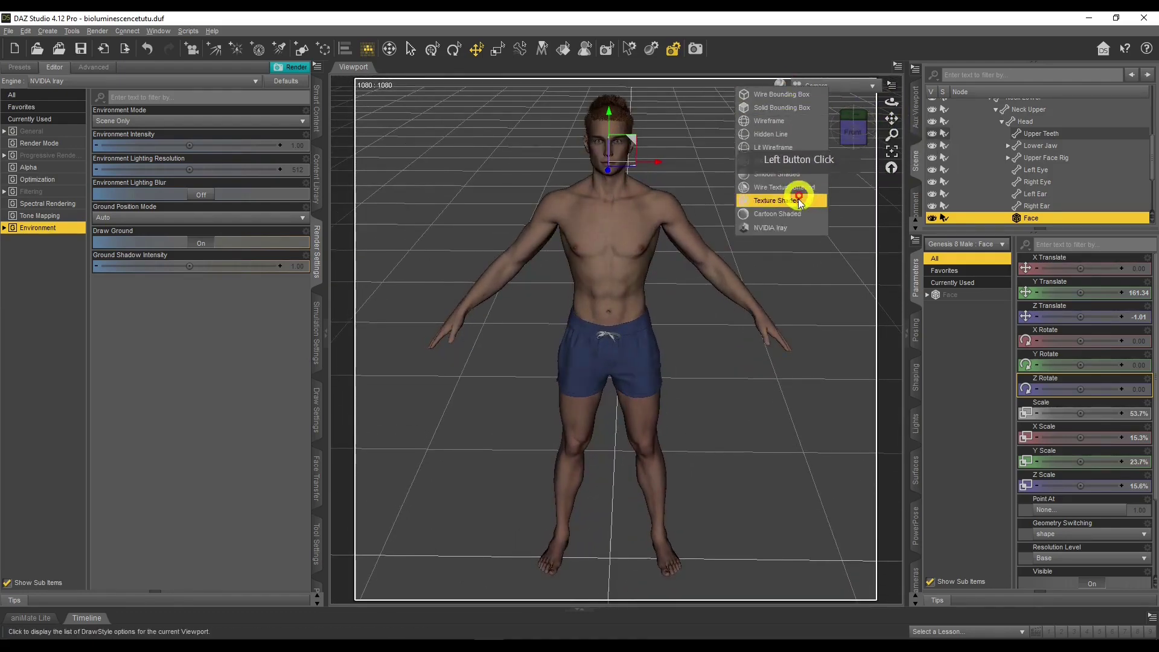
click(795, 229)
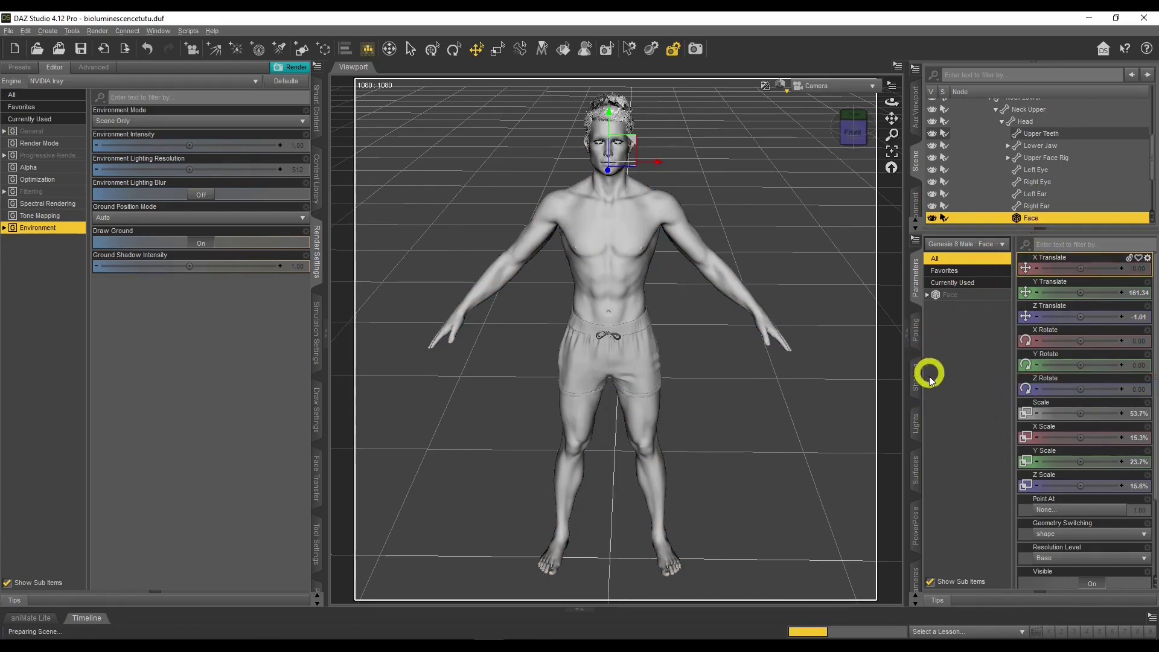
Review the surface settings of the Face cylinder.
click(915, 465)
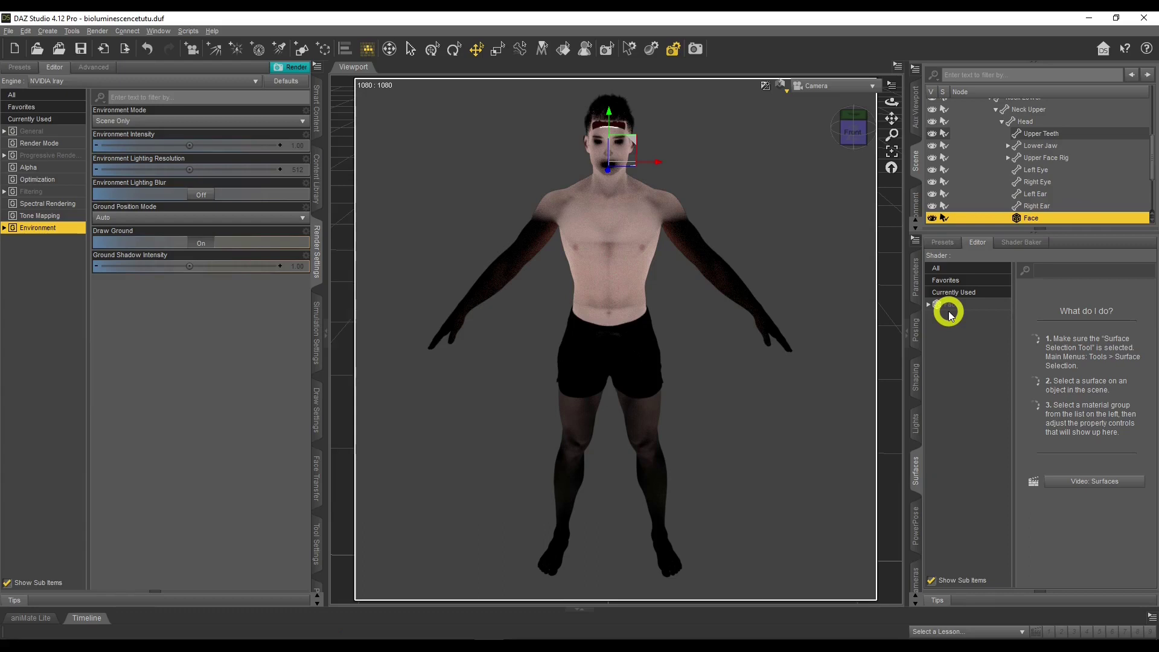
click(930, 306)
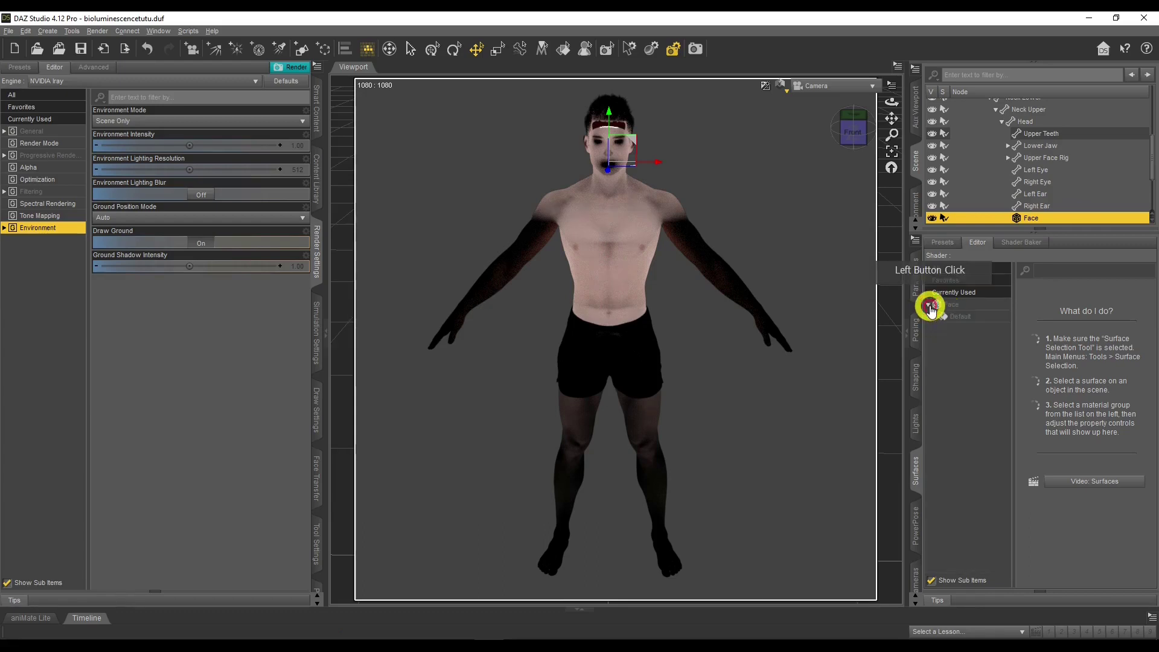
click(950, 304)
click(1033, 376)
Deselect the Face cylinder and hide the Matthew_Hair item in the scene.
click(759, 160)
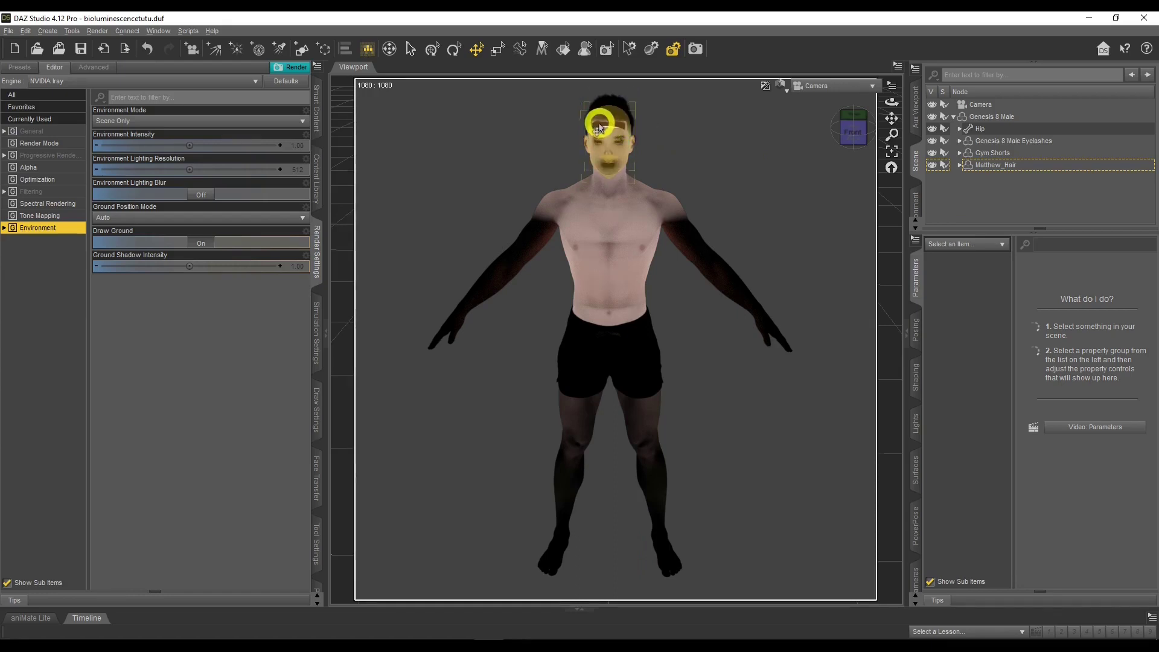
click(931, 165)
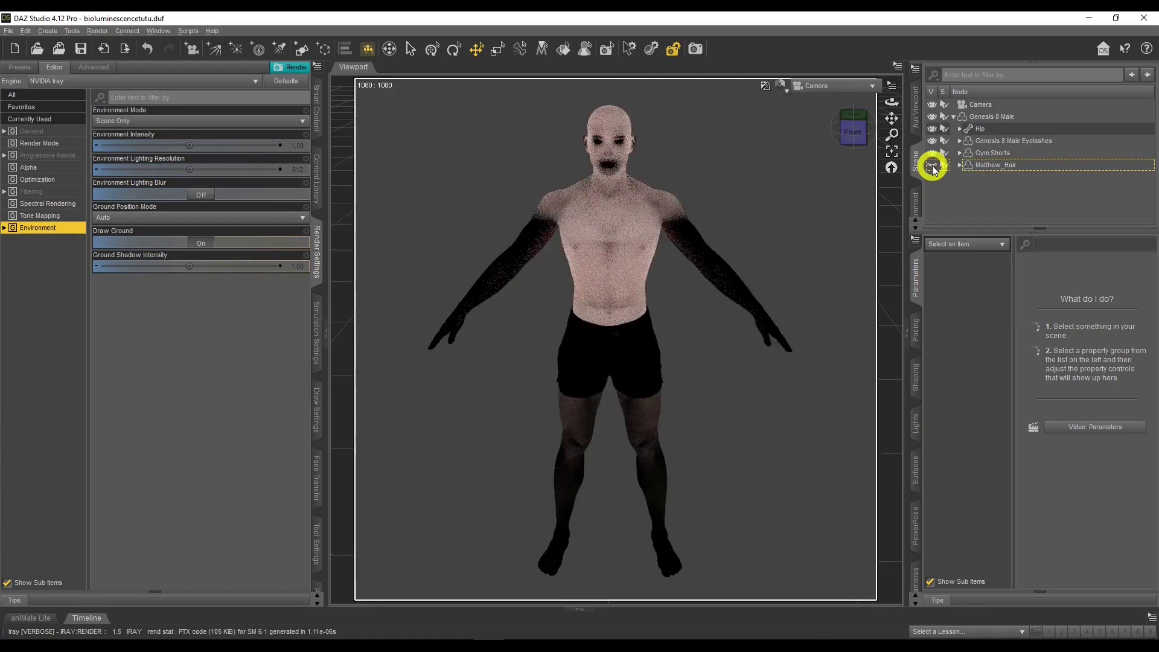
mouse_move(889, 101)
mouse_down()
mouse_move(863, 103)
mouse_move(889, 101)
mouse_up()
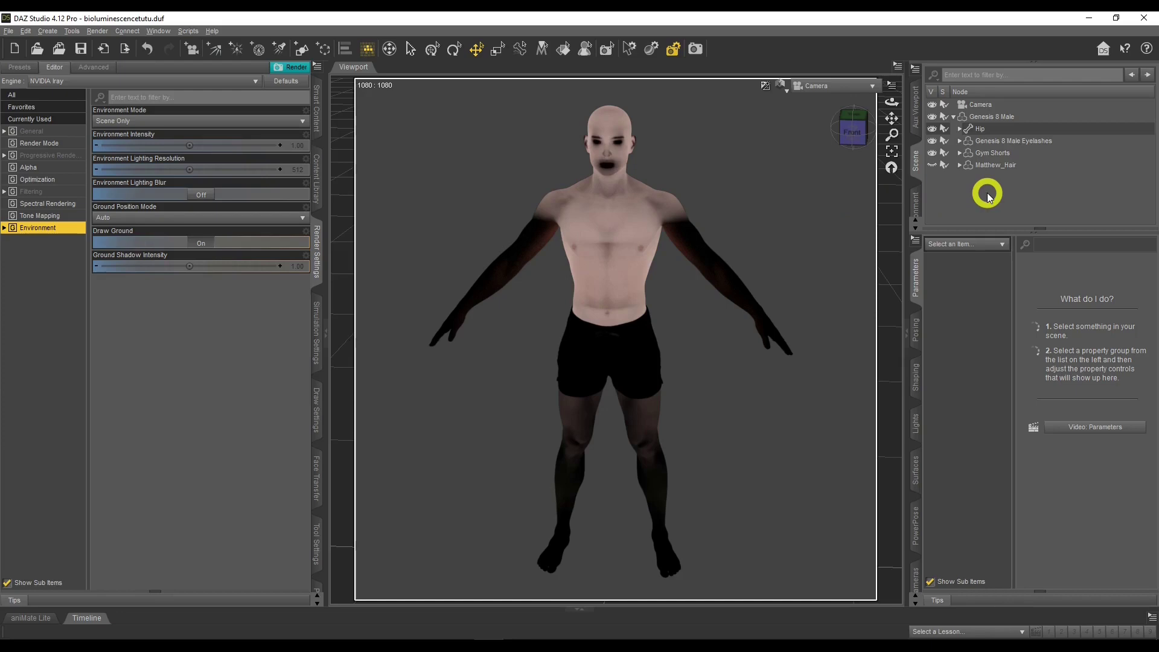
Create a geometry shell for Genesis 8 Male, parented to the figure, and return the viewport to Texture Shaded.
click(987, 117)
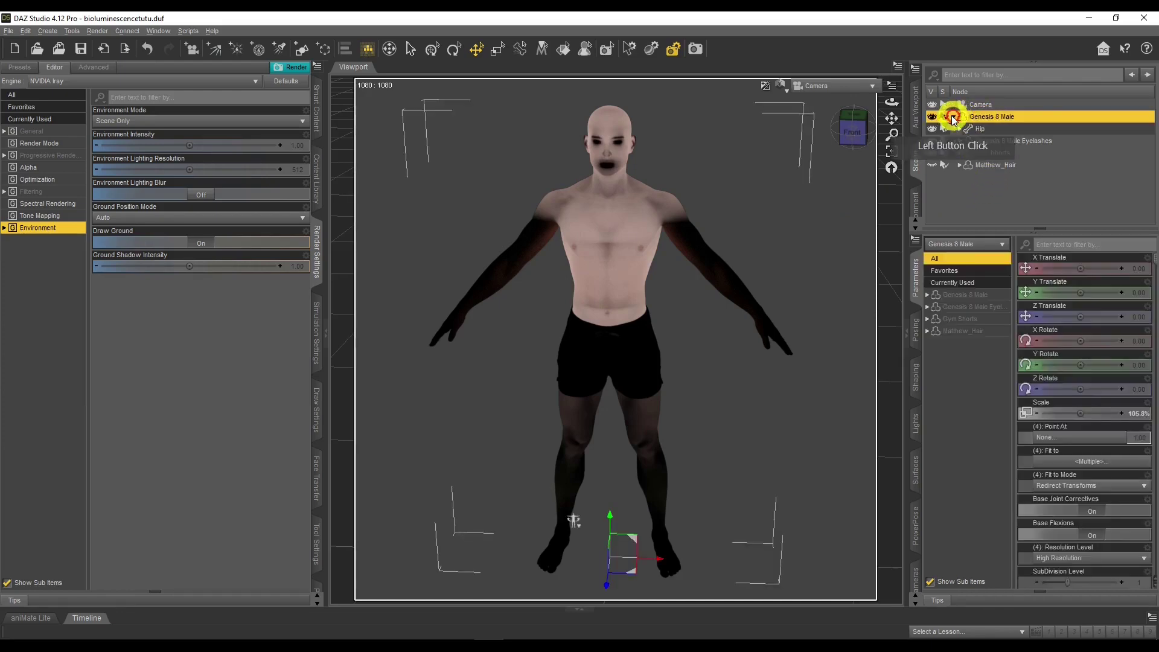
click(47, 31)
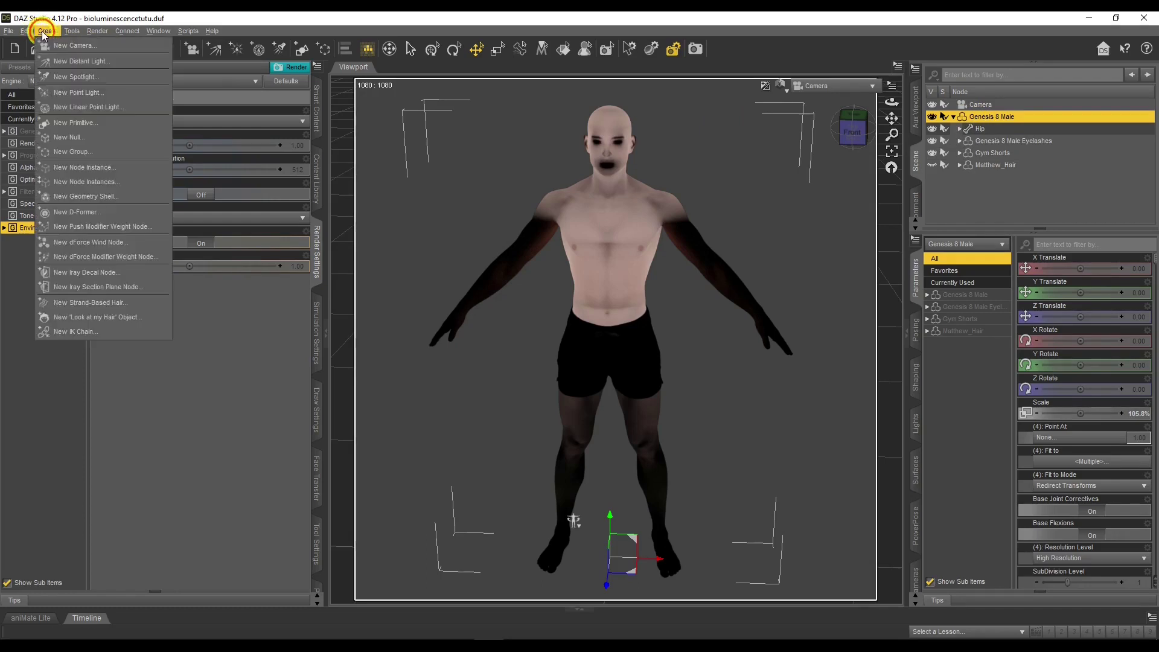
click(85, 196)
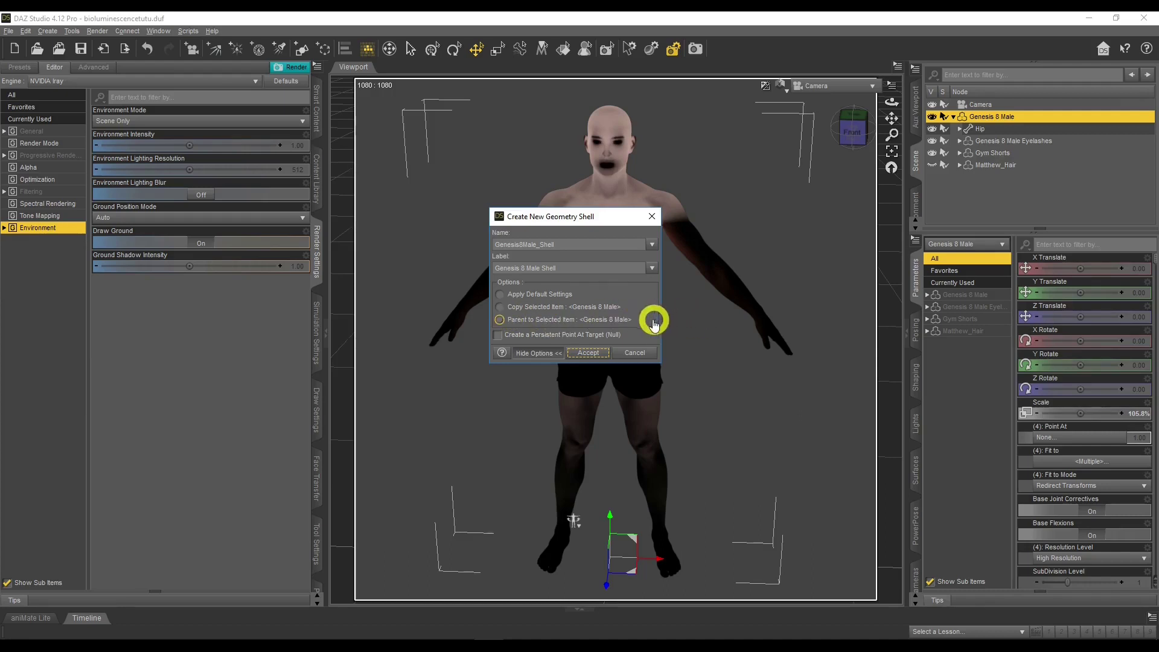
click(588, 354)
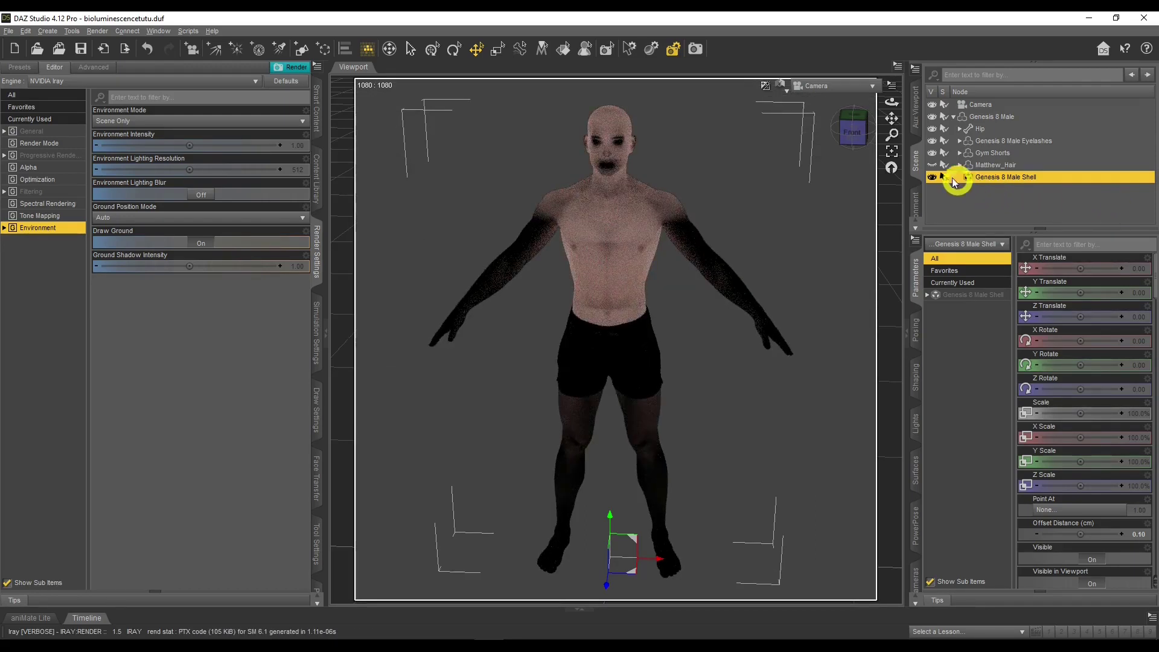
click(779, 87)
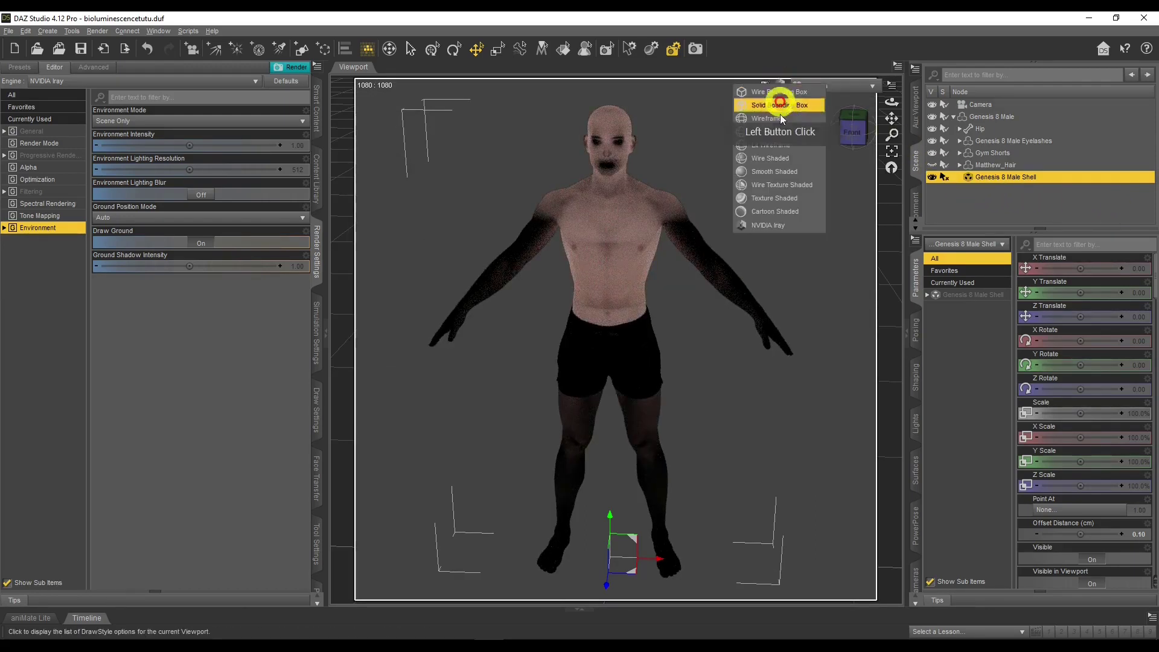
click(778, 198)
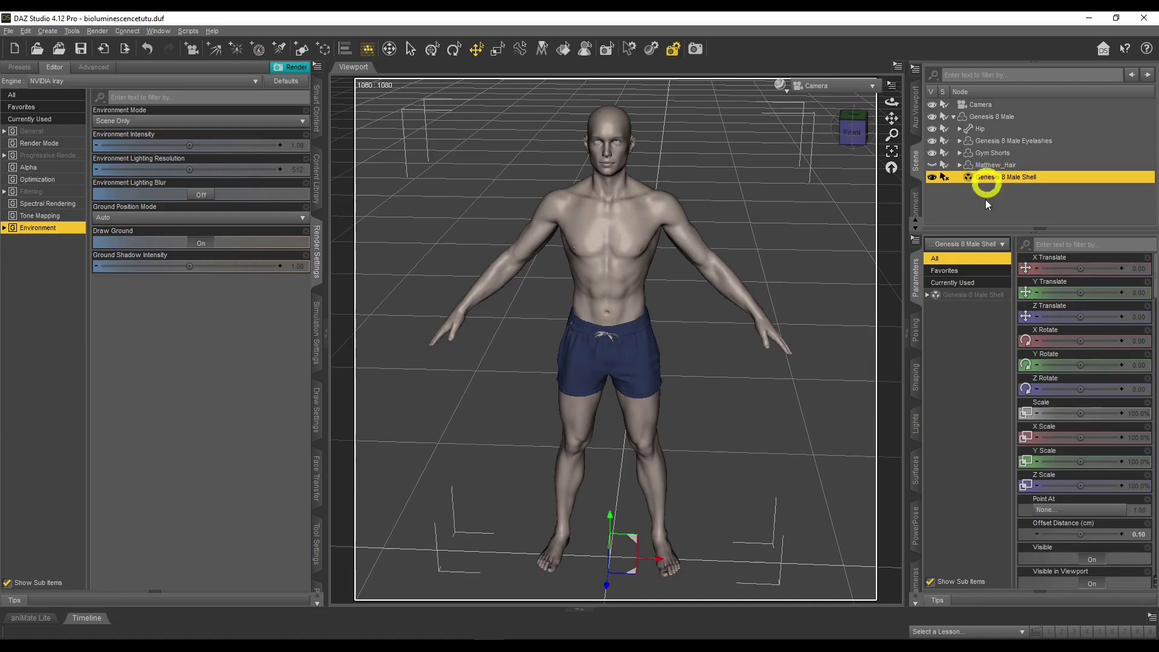
Apply the Iray Uber Base shader to all surfaces of the Genesis 8 Male Shell.
click(914, 468)
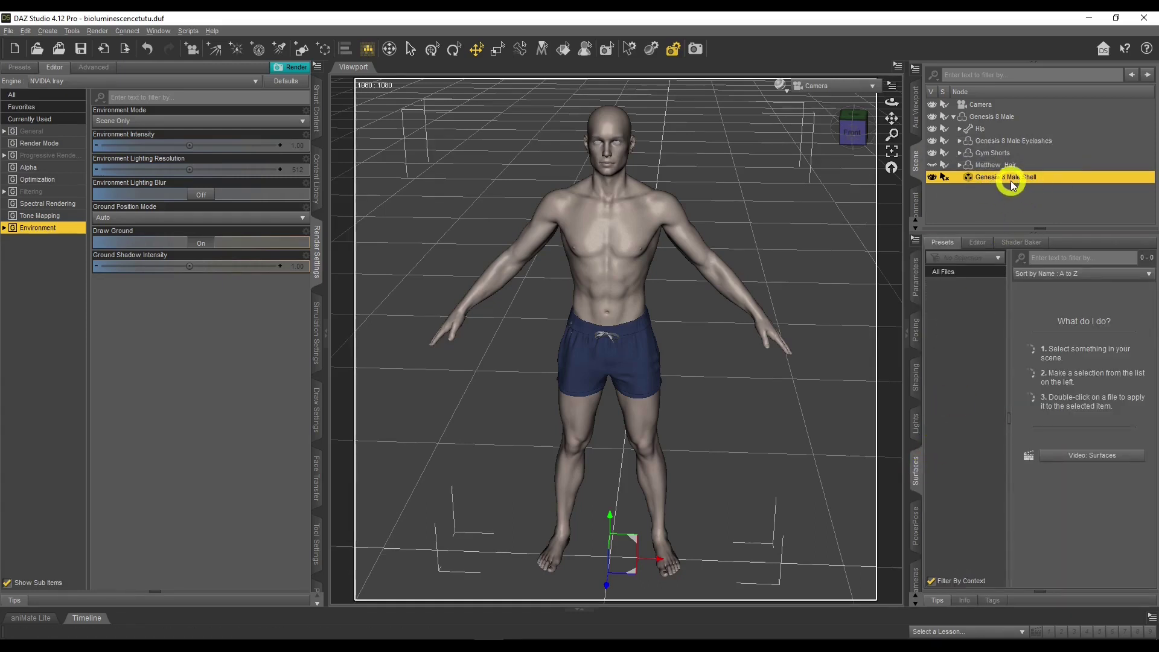
click(977, 242)
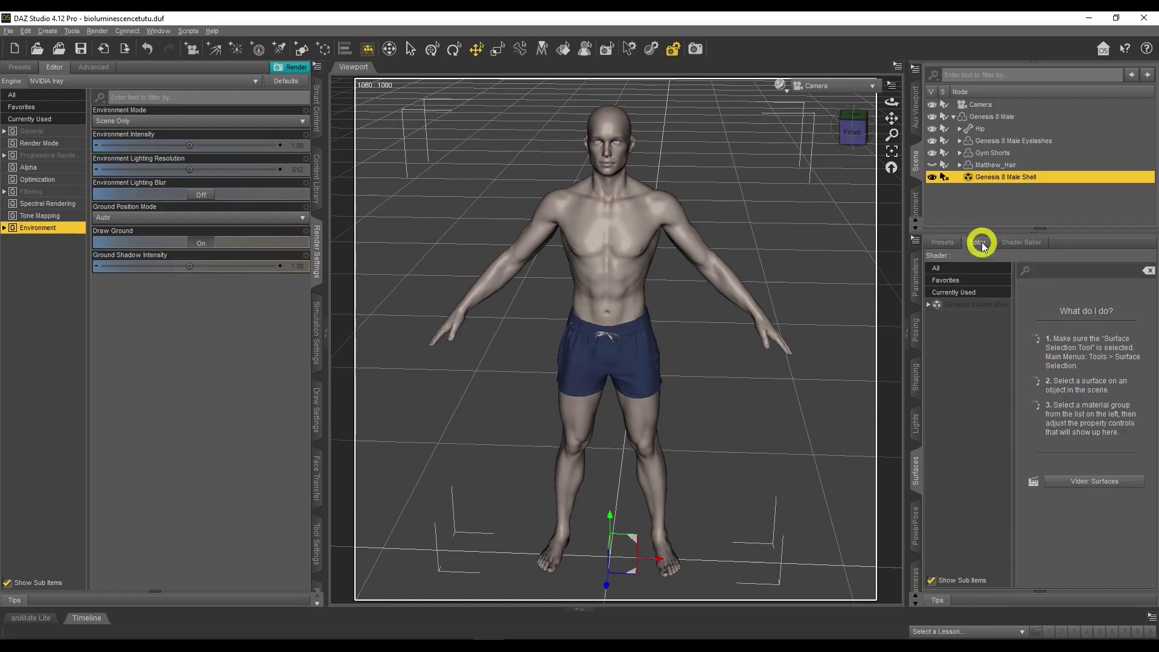
click(966, 306)
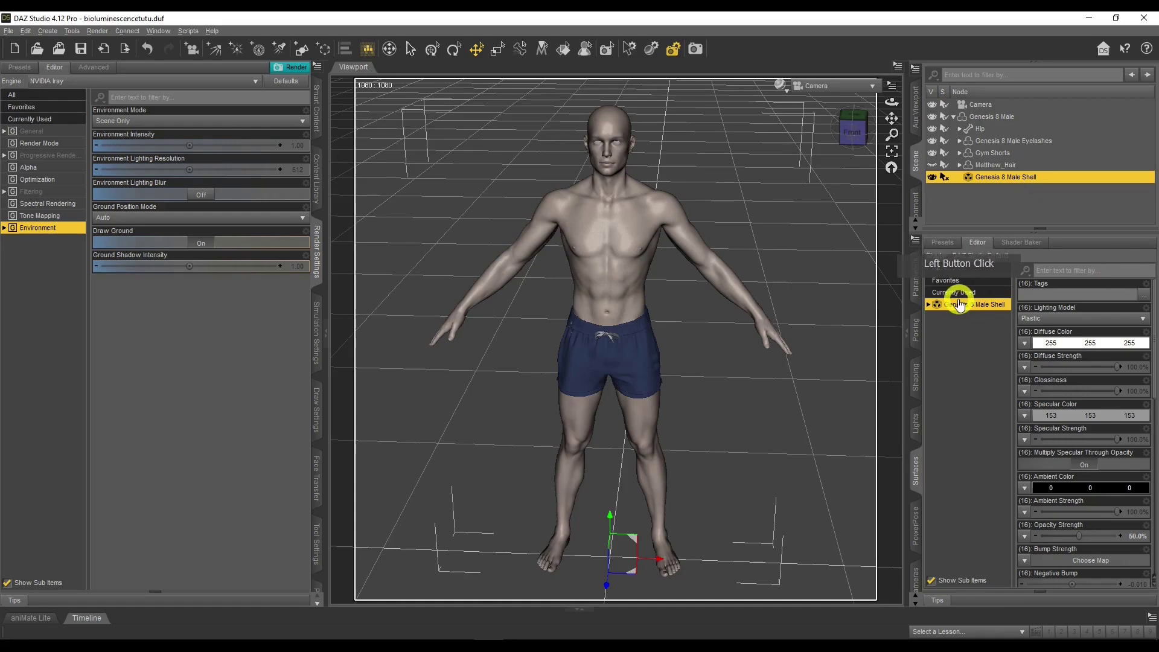
click(943, 243)
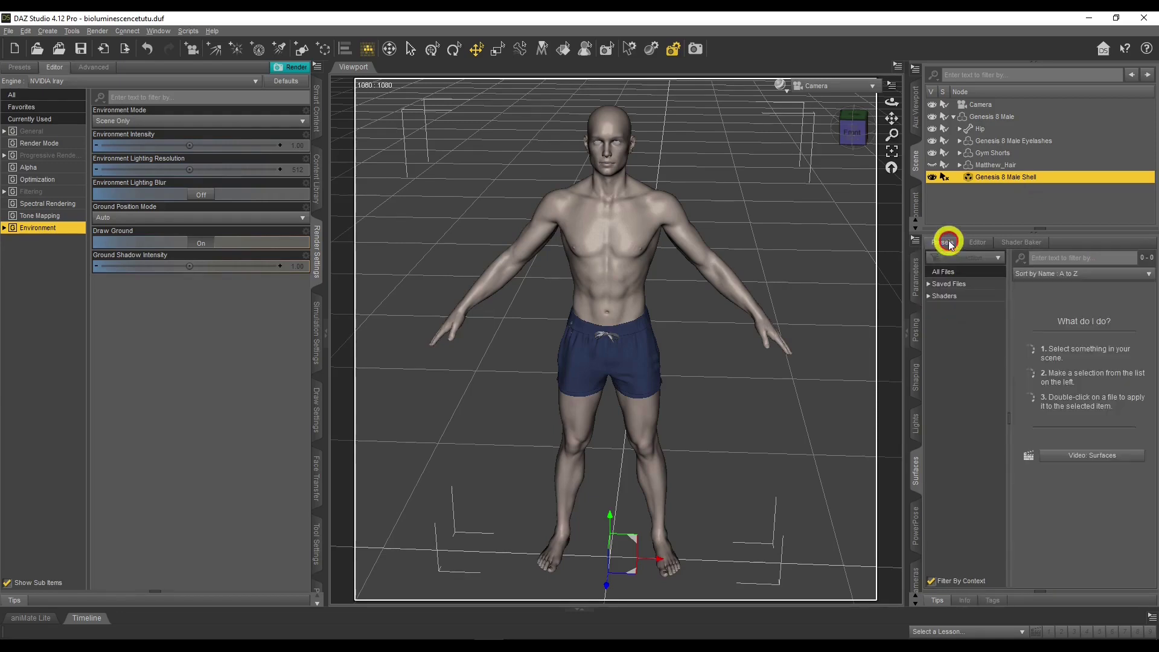
click(930, 296)
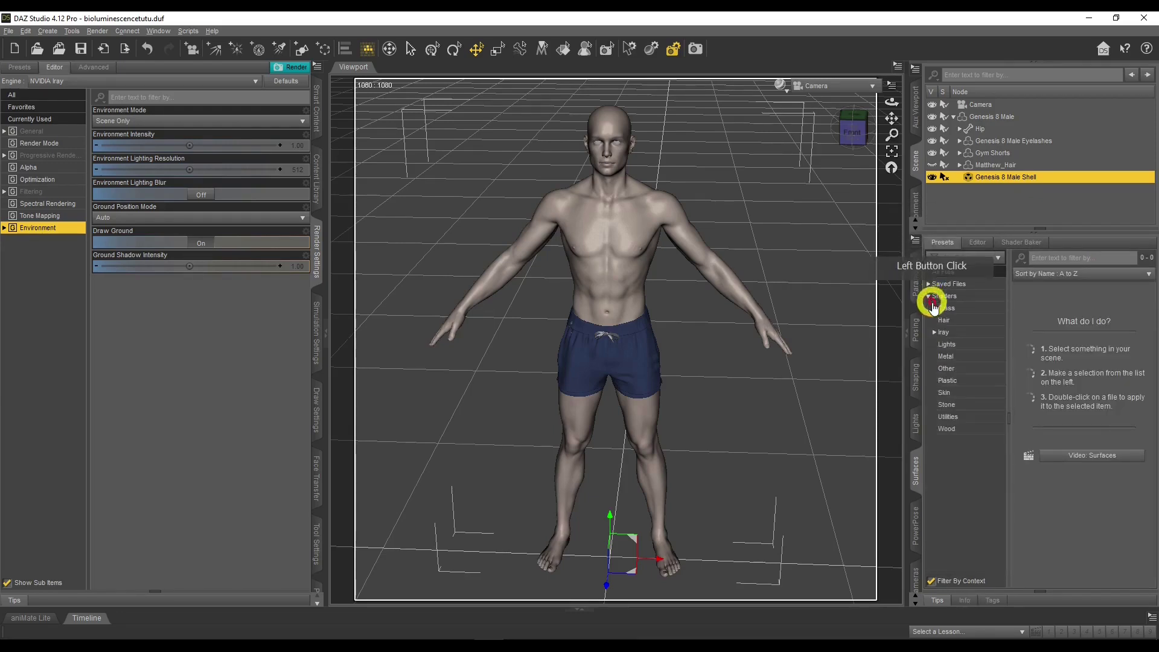
click(943, 331)
click(1042, 317)
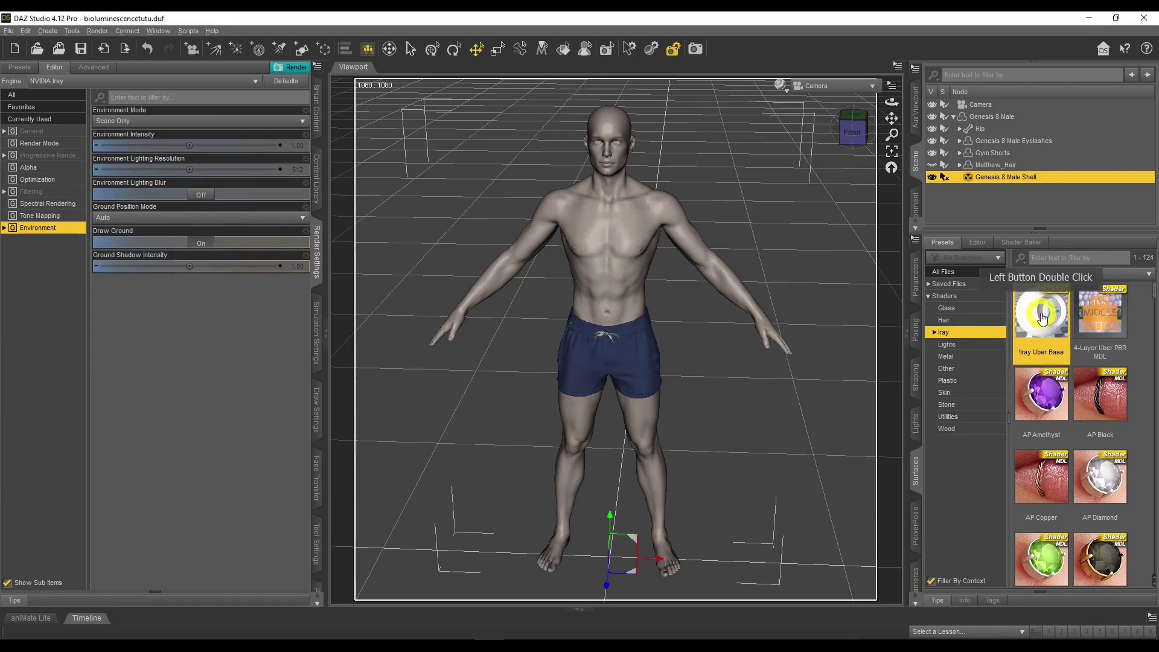
click(981, 243)
click(983, 243)
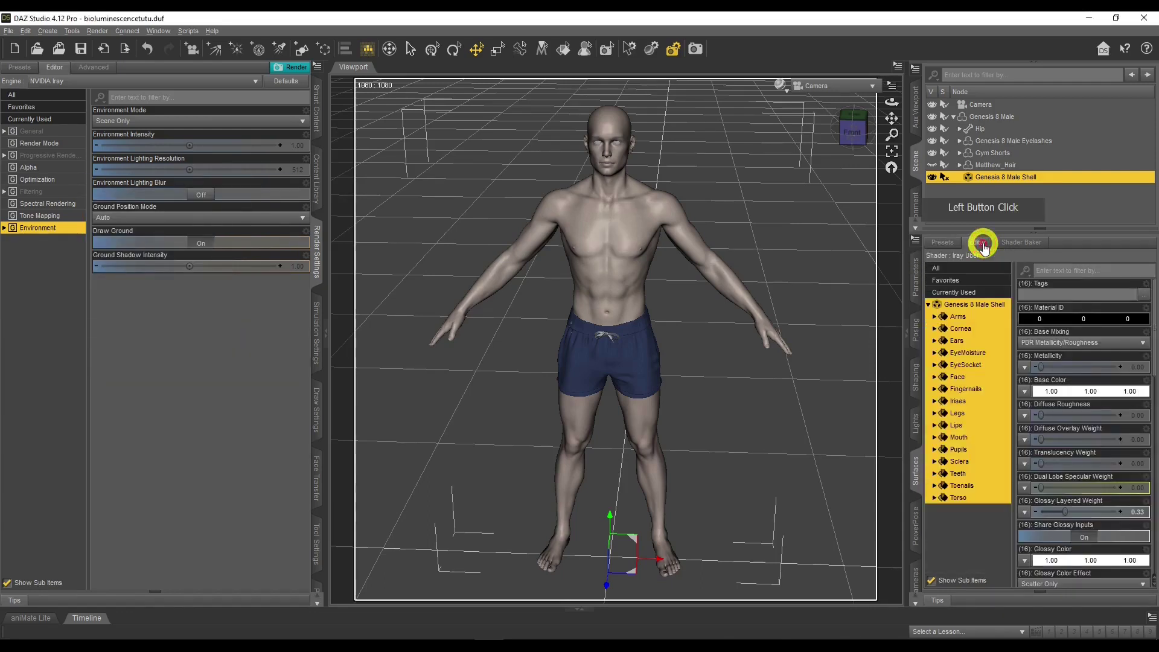
Set Cutout Opacity to 0 for the shell's Cornea, EyeMoisture, EyeSocket, Fingernails, Irises, Mouth, Pupils, Sclera, Teeth and Toenails surfaces.
click(970, 539)
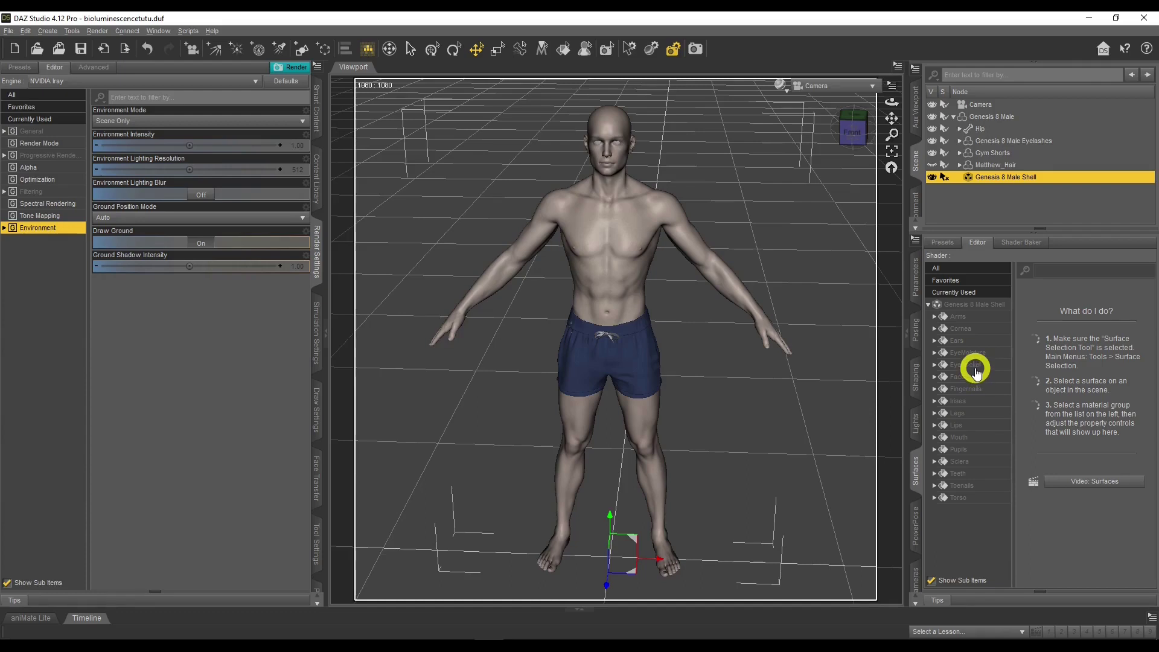
click(975, 331)
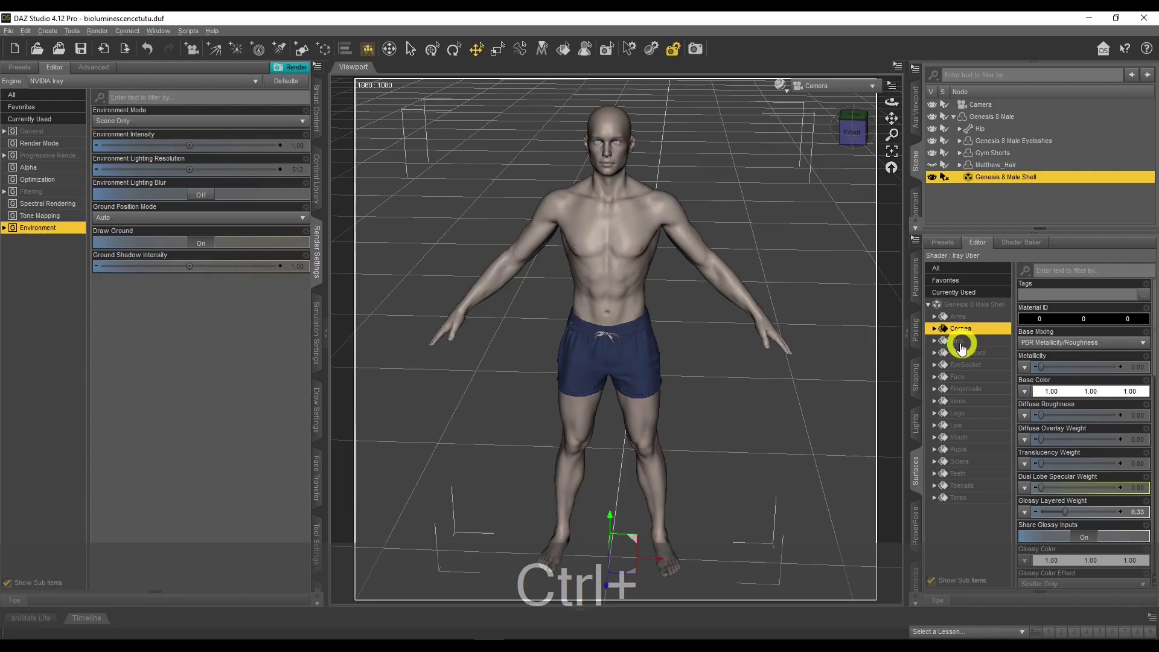
ctrl+click(973, 355)
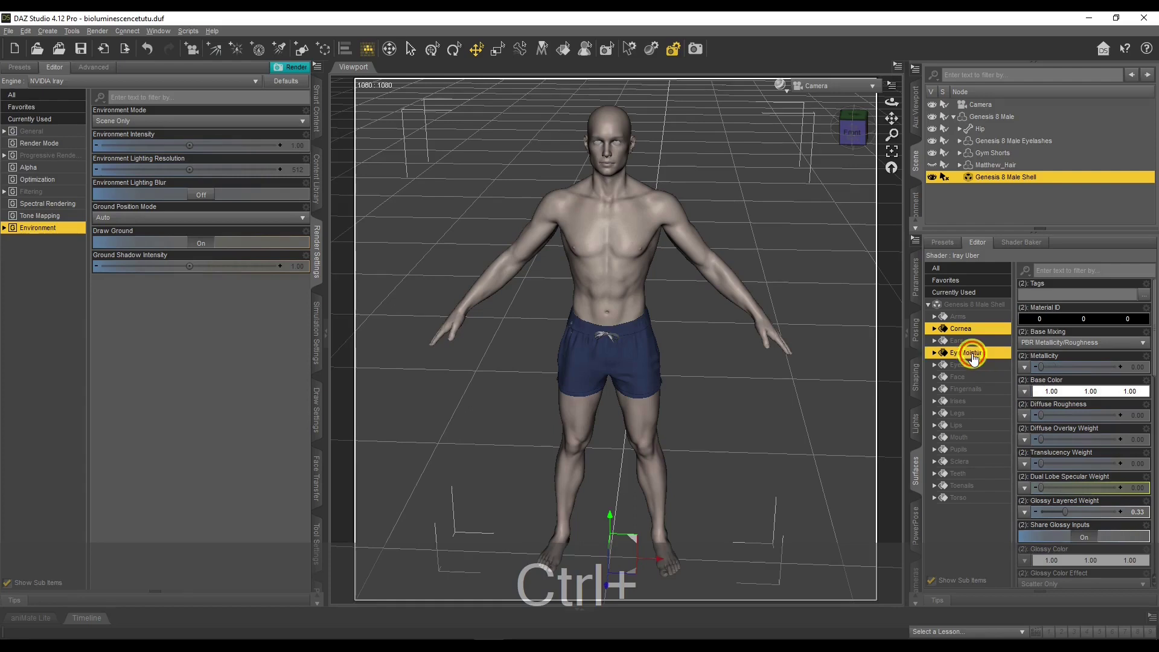
ctrl+click(960, 365)
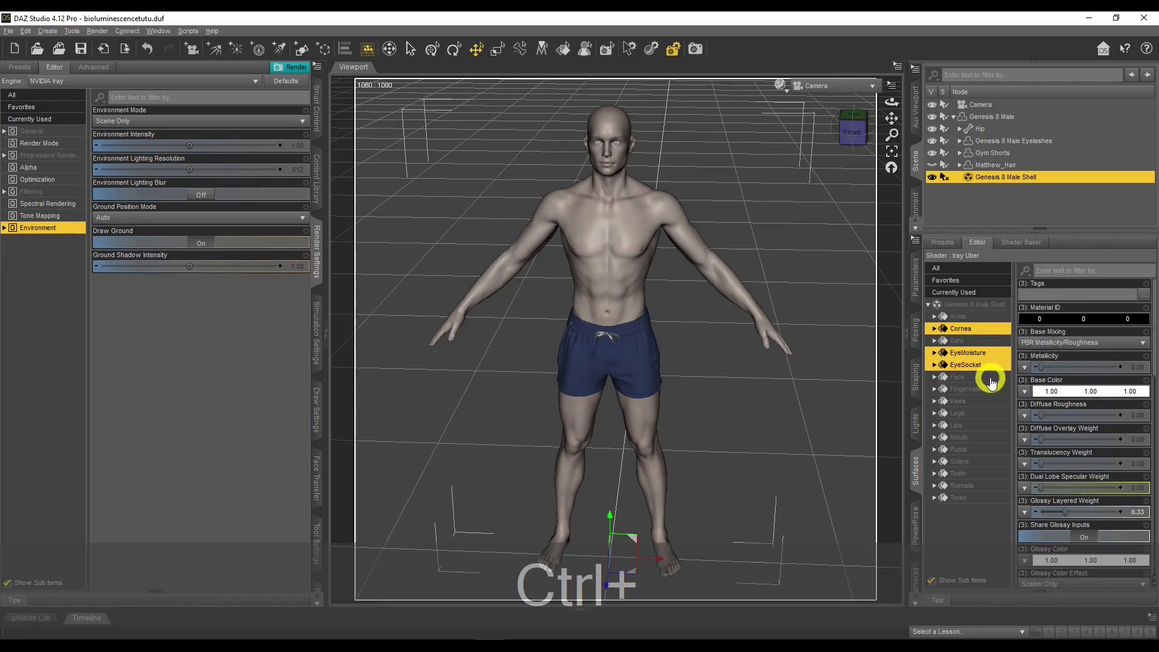
ctrl+click(966, 389)
ctrl+click(969, 401)
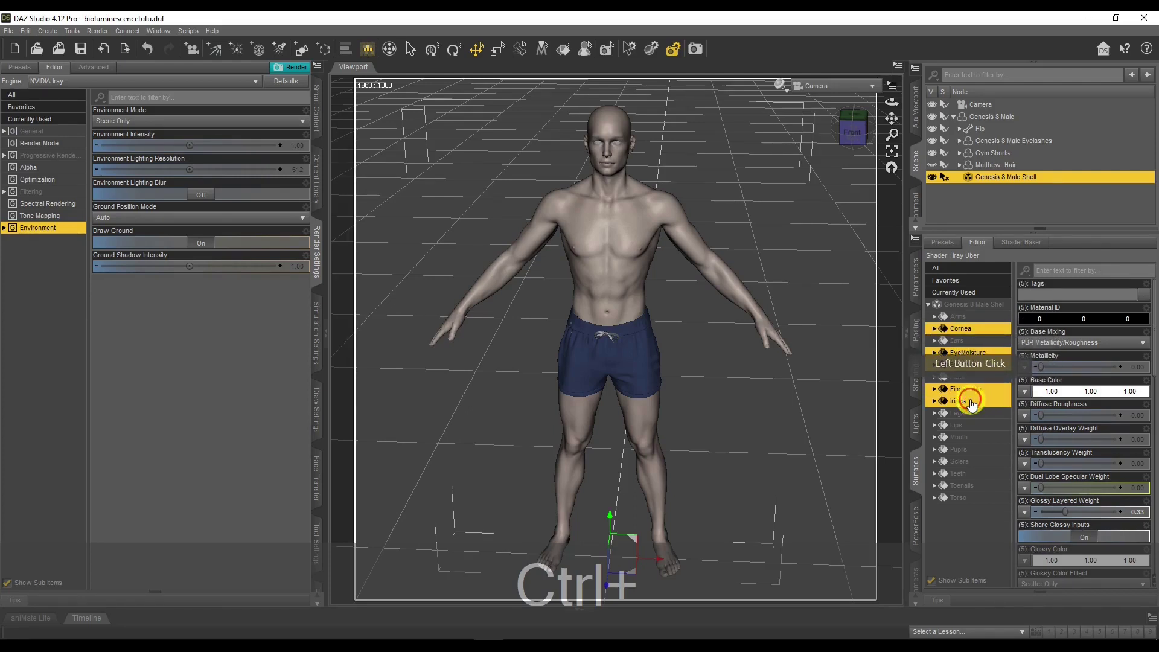
ctrl+click(962, 438)
ctrl+click(969, 450)
ctrl+click(972, 463)
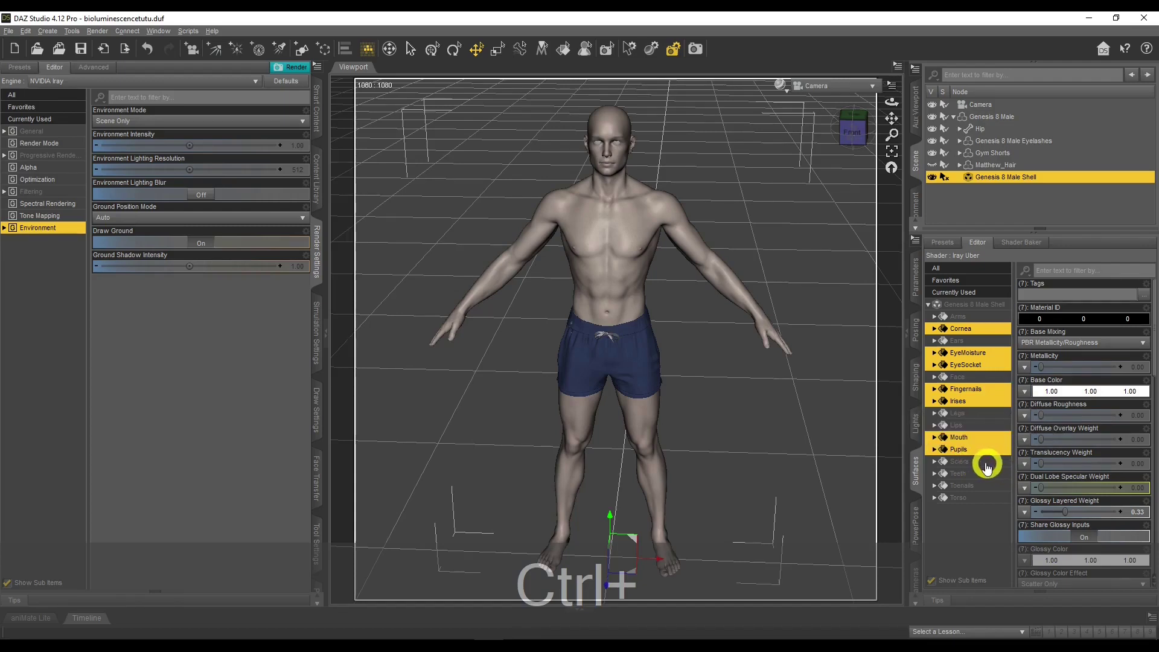
ctrl+click(972, 462)
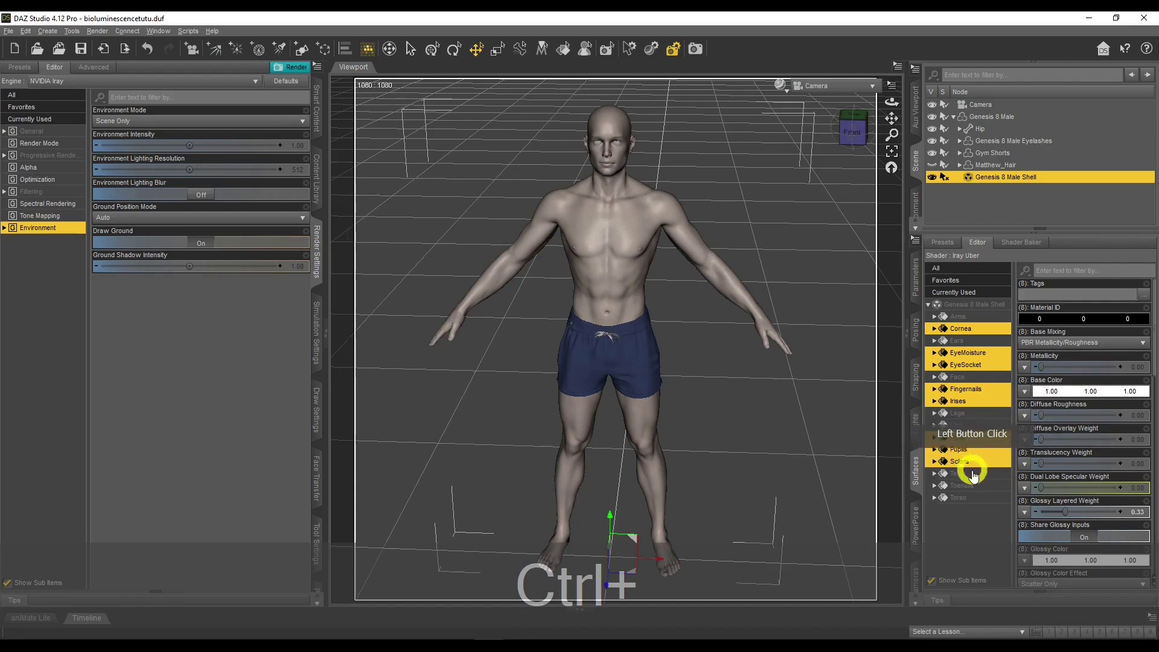
ctrl+click(973, 474)
ctrl+click(977, 488)
click(1058, 294)
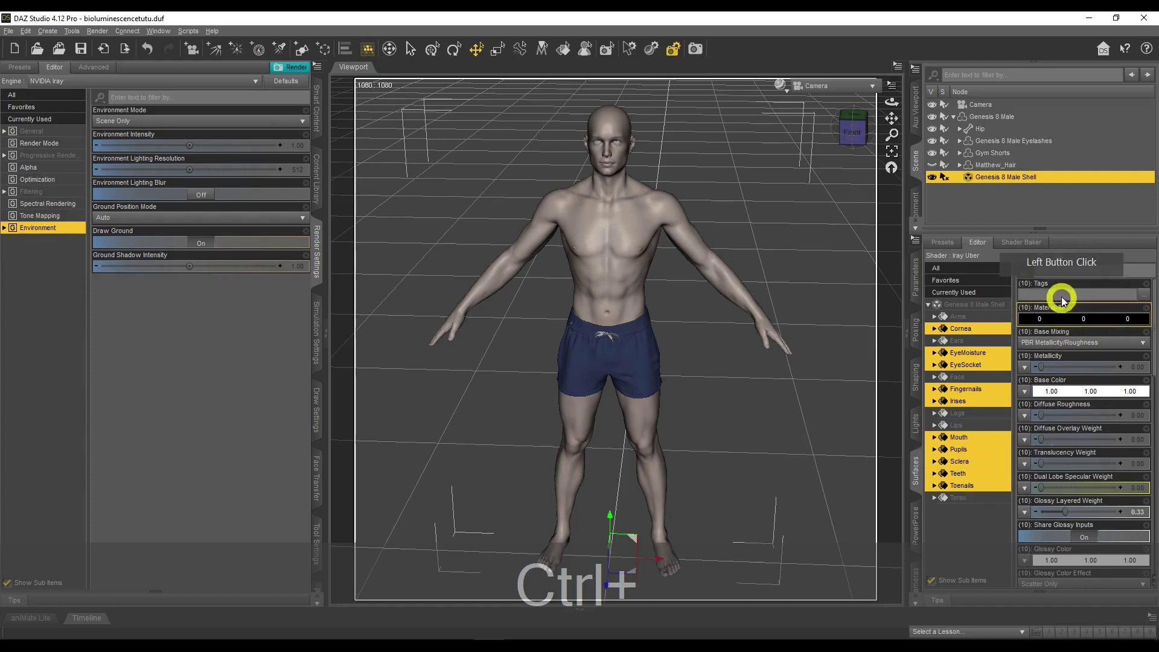
click(1058, 274)
text(cut)
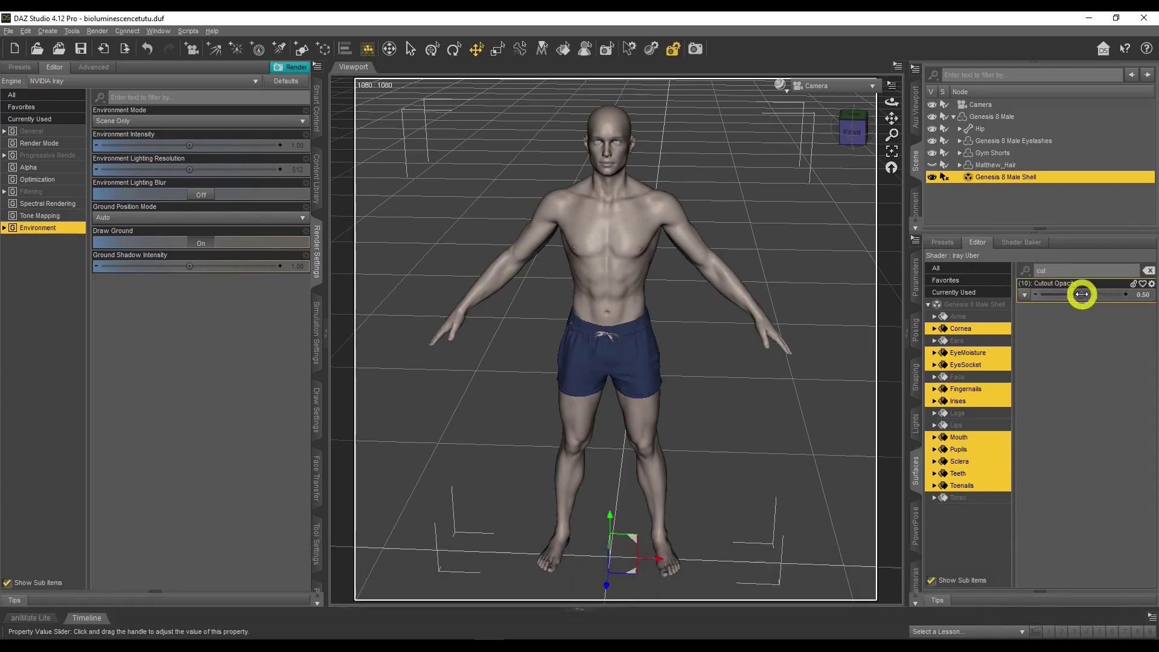
drag(1081, 295, 1029, 296)
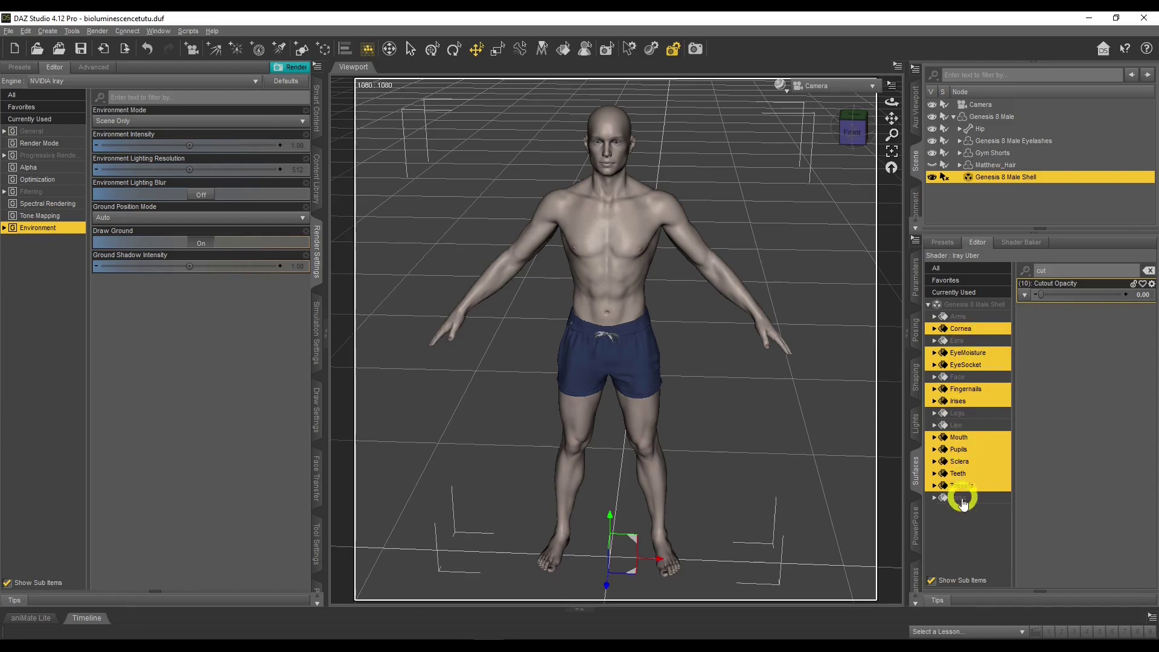
click(976, 524)
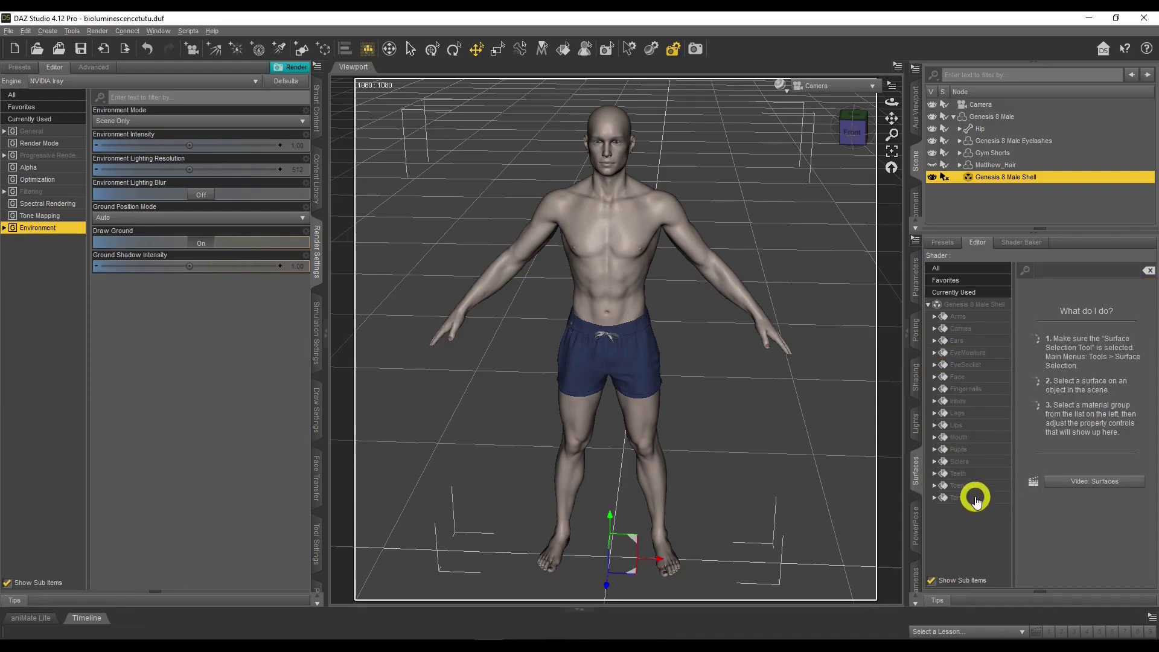
click(945, 242)
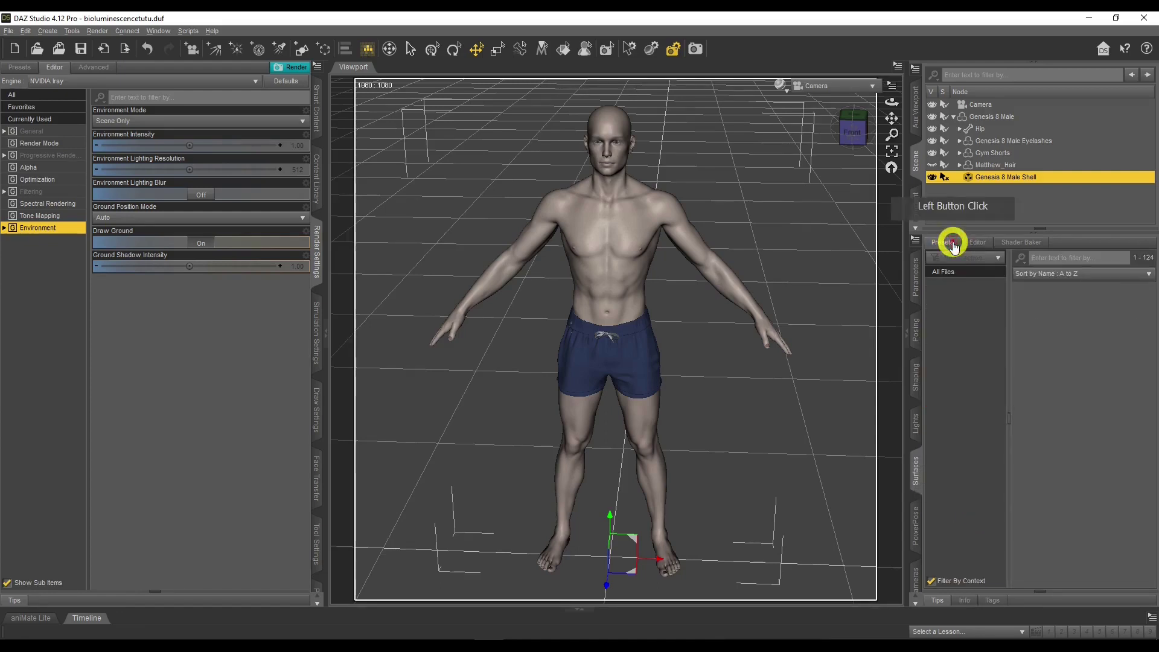
click(971, 243)
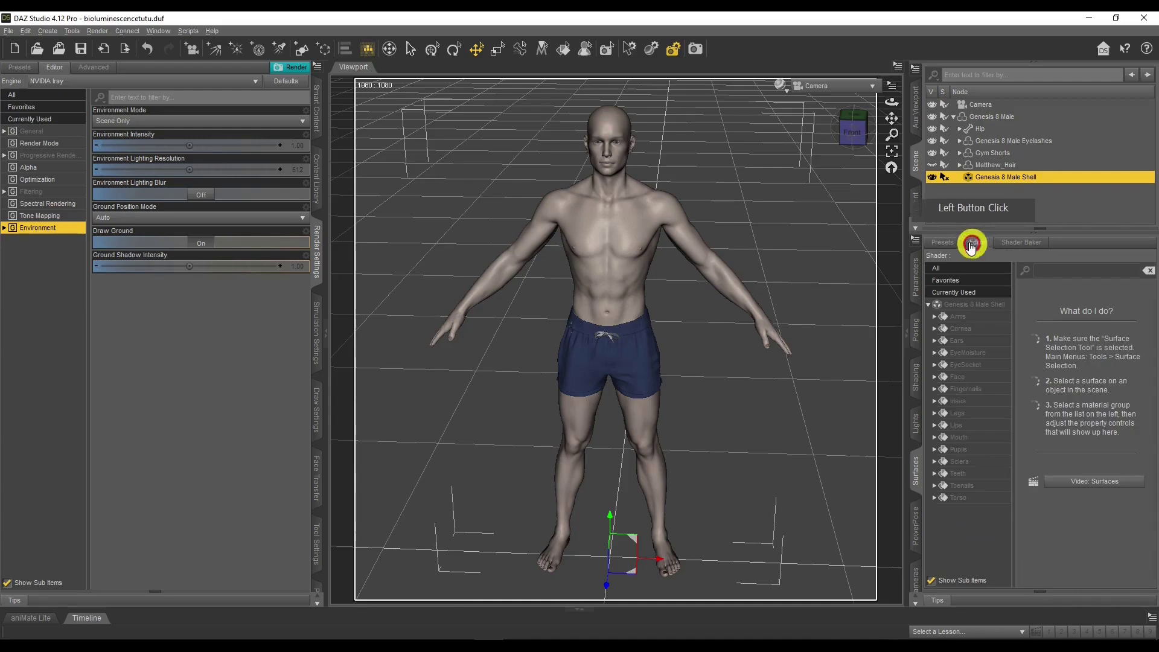
Set Cutout Opacity to 1 for the shell's Torso, Arms, Ears, Face, Legs and Lips surfaces.
click(962, 498)
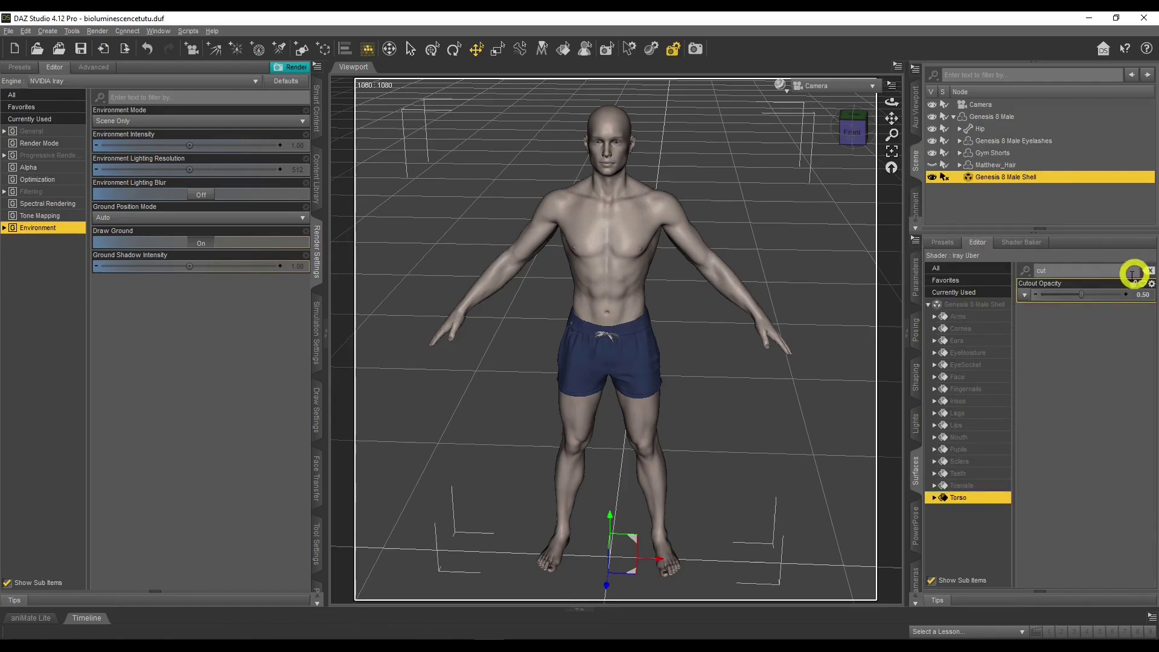
drag(1080, 293, 1153, 293)
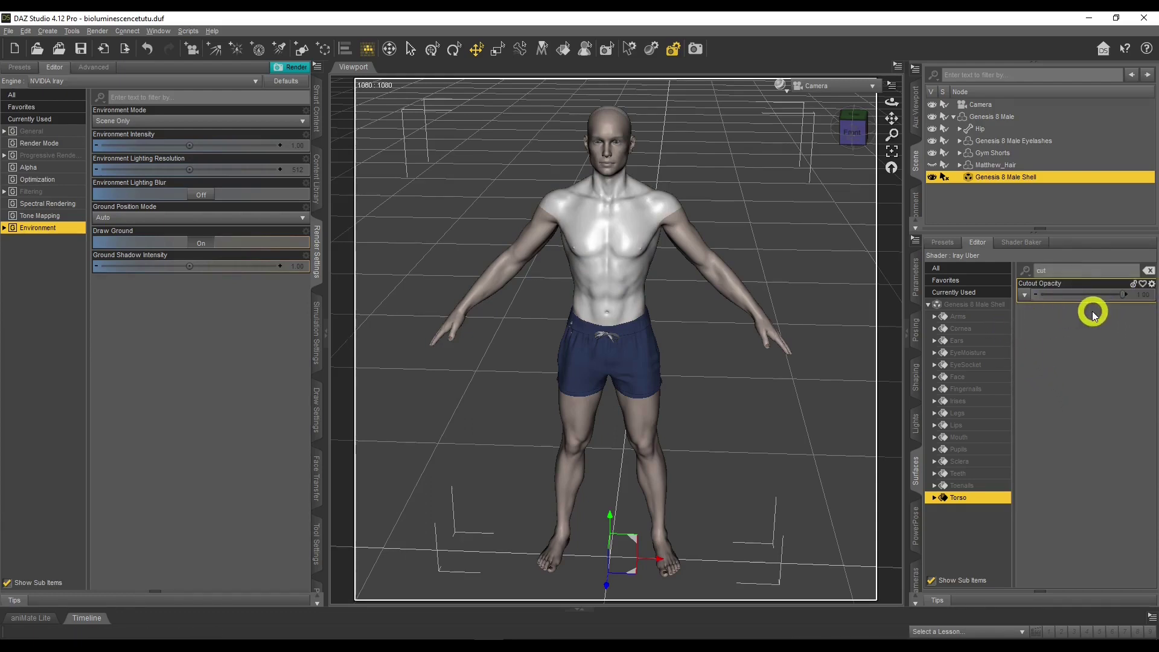
ctrl+click(977, 317)
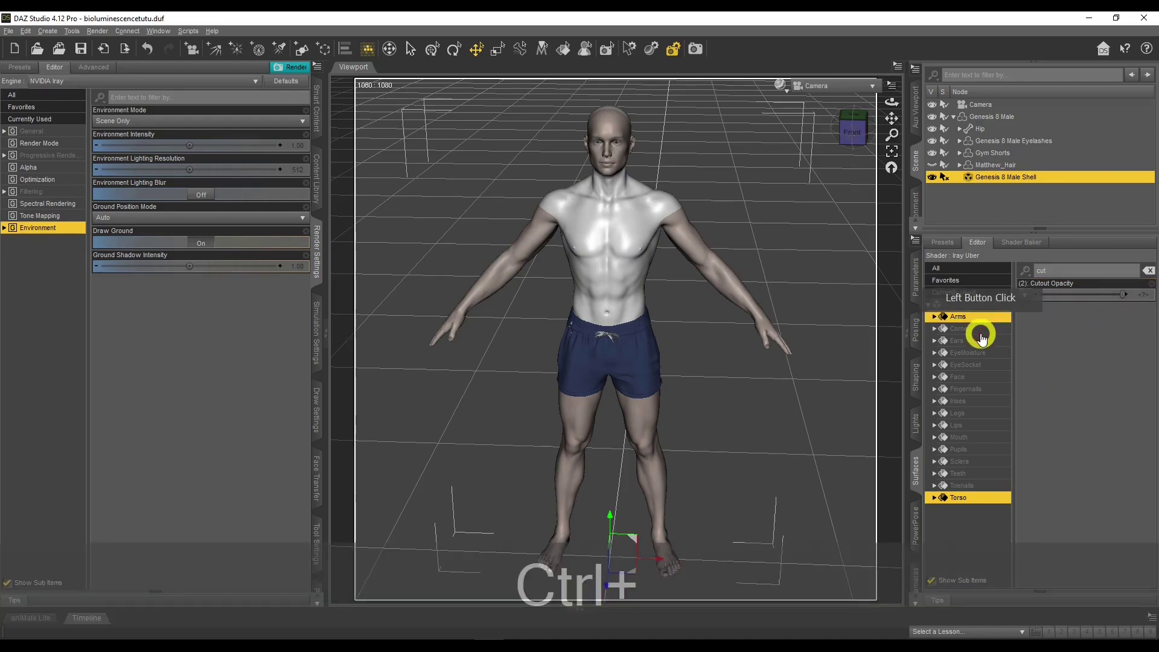
ctrl+click(978, 341)
ctrl+click(972, 378)
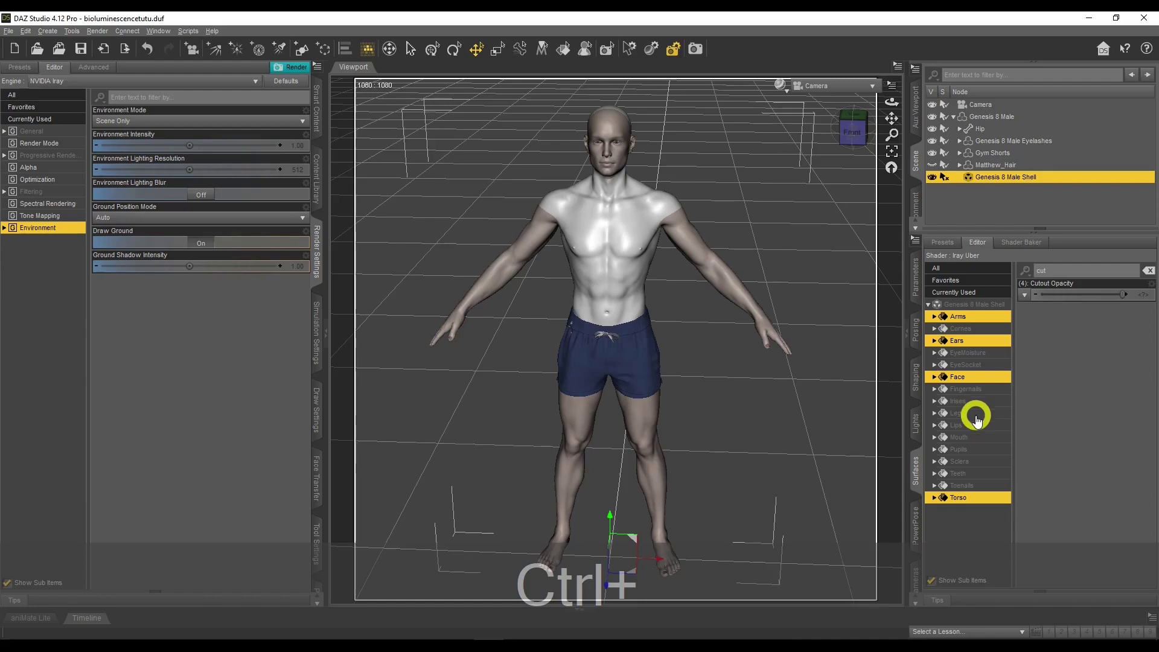
ctrl+click(968, 413)
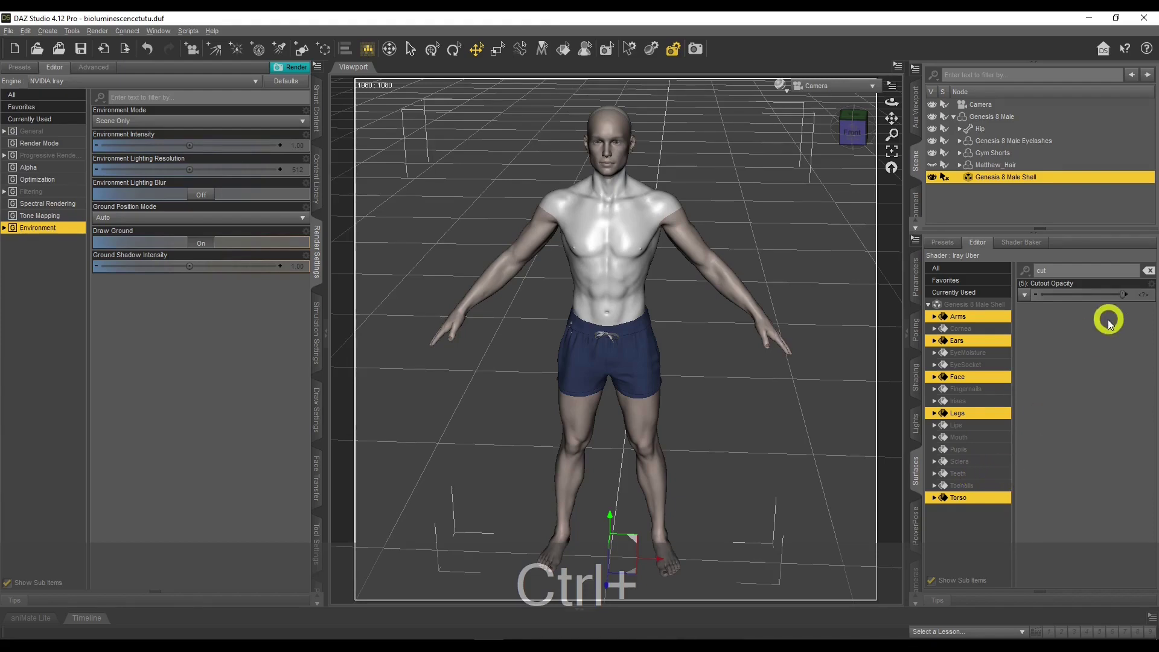
ctrl+click(986, 422)
drag(1050, 295, 1153, 298)
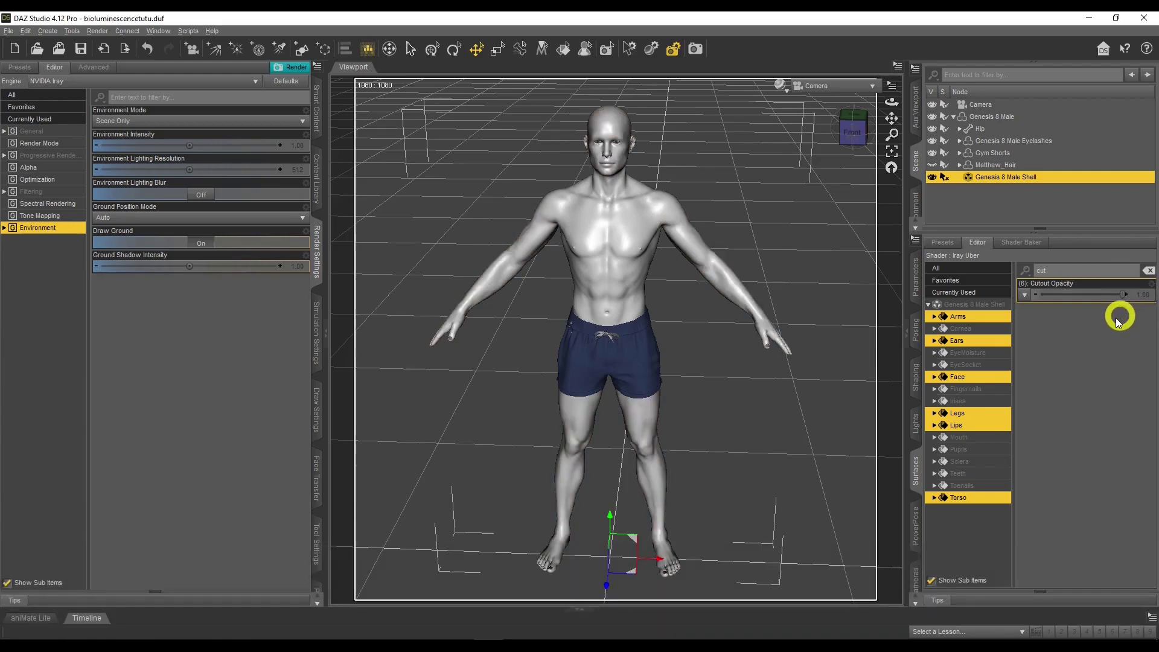
Select only the shell's Torso surface, clear the property filter and switch the viewport to NVIDIA Iray.
click(966, 504)
click(1147, 270)
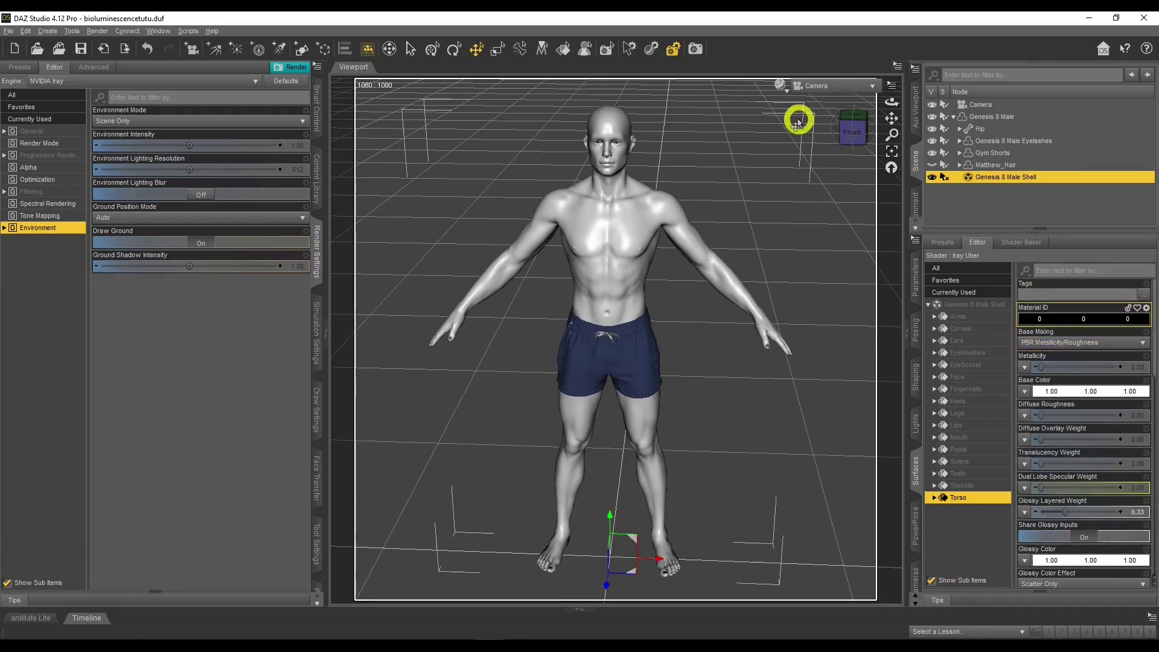
click(782, 86)
click(780, 227)
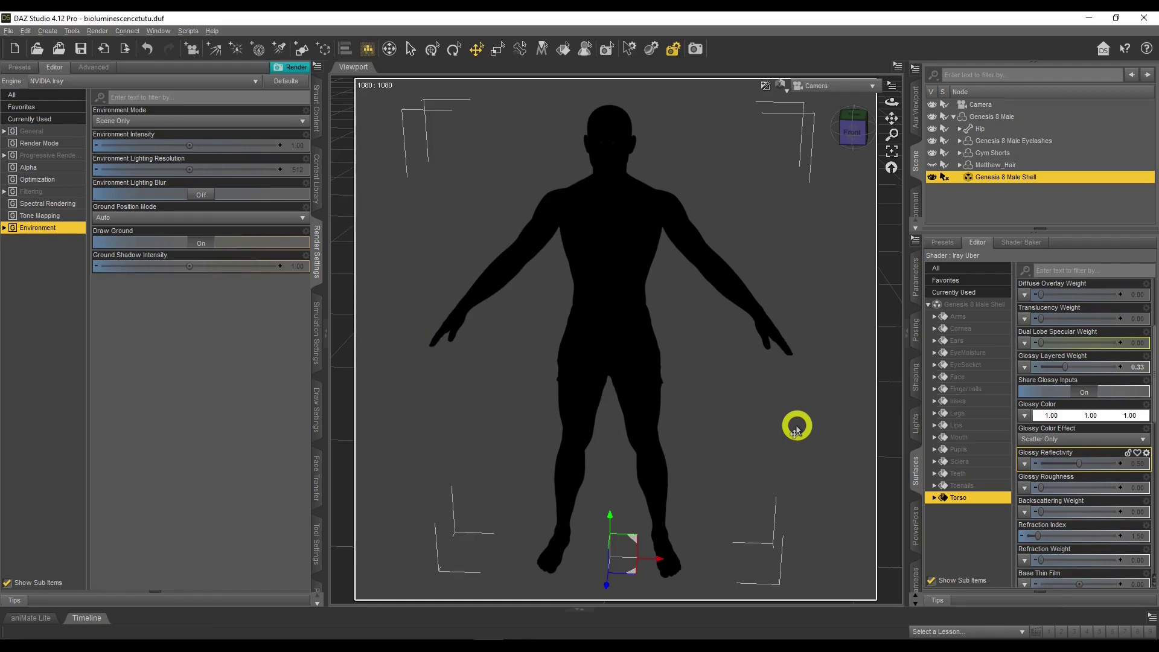
Load the AmbientOcclusionMapVeins1 image as the Cutout Opacity map of the shell's Torso surface.
scroll(1066, 416, down, 5)
scroll(1066, 415, down, 1)
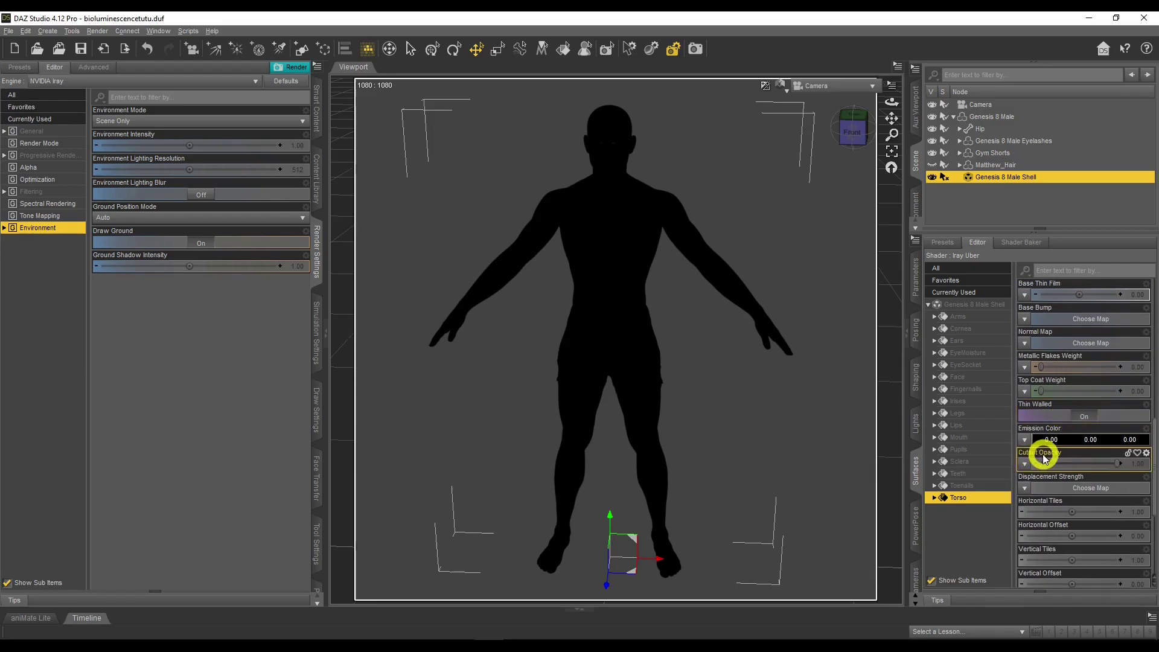
click(1024, 464)
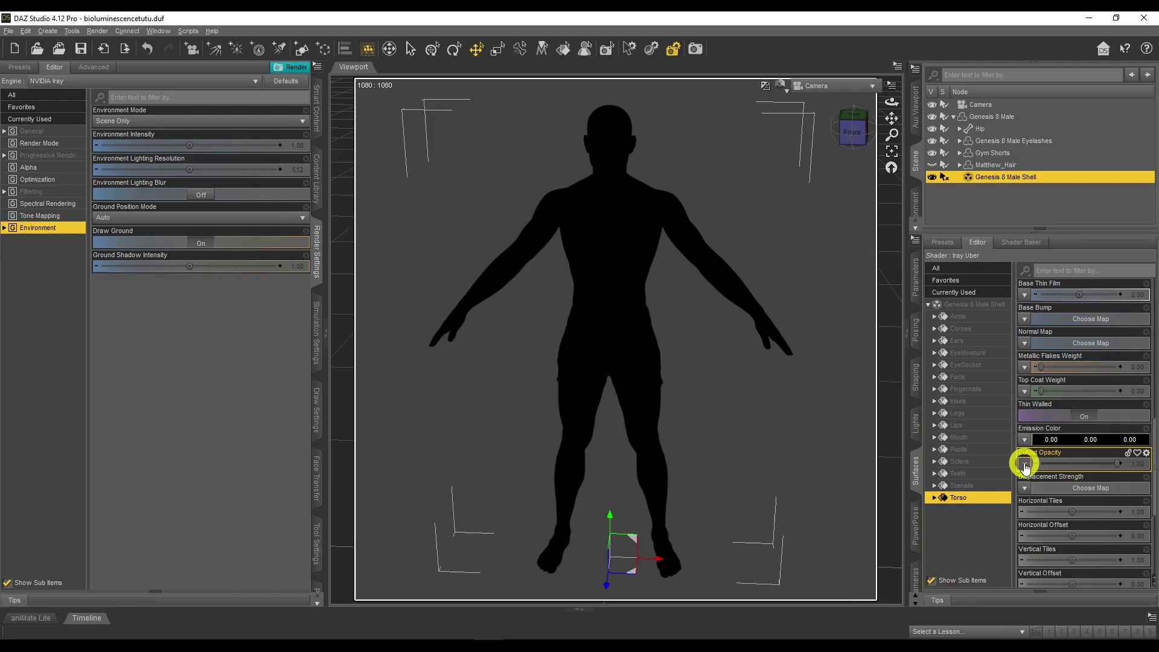
click(1024, 463)
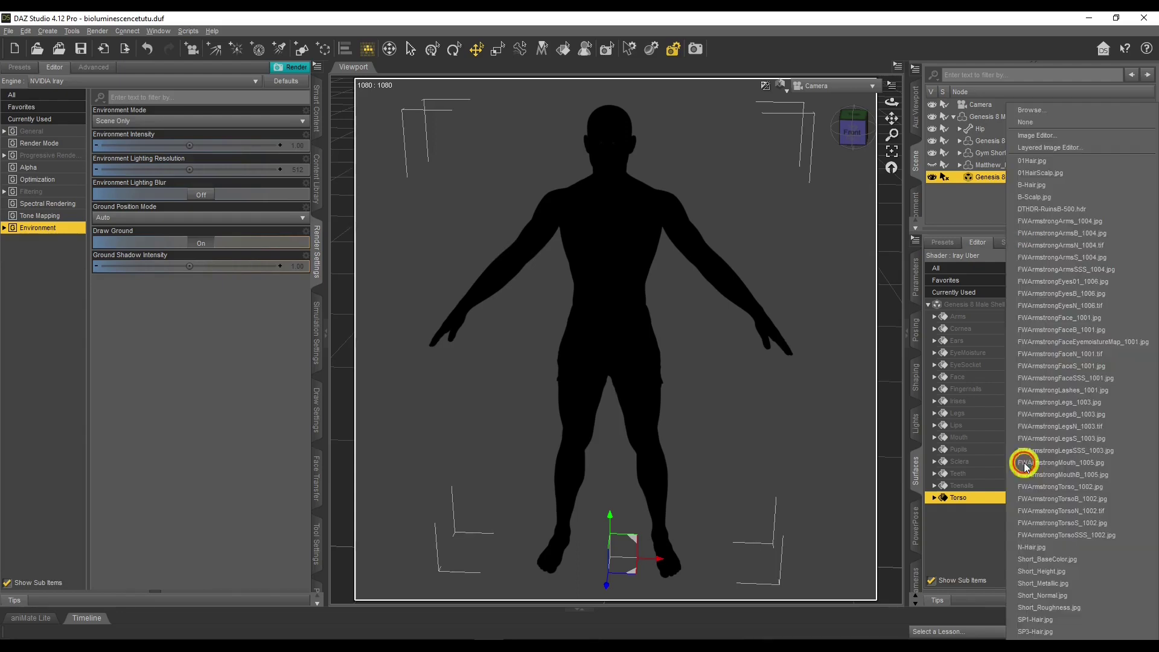
click(1058, 114)
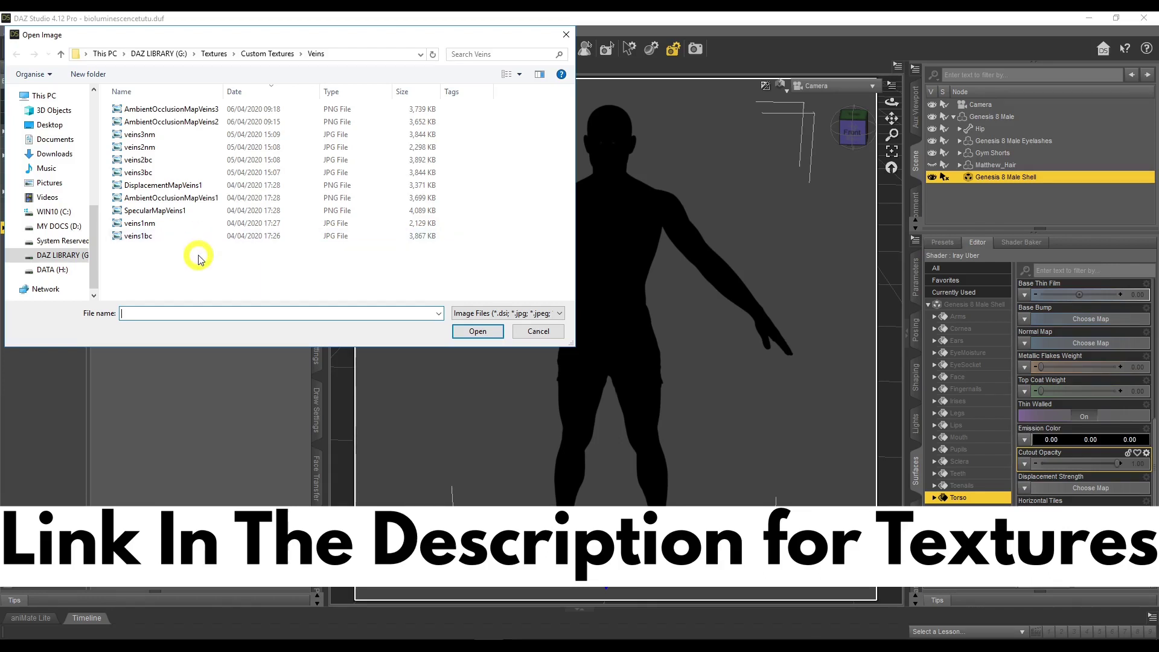
double_click(185, 200)
double_click(733, 435)
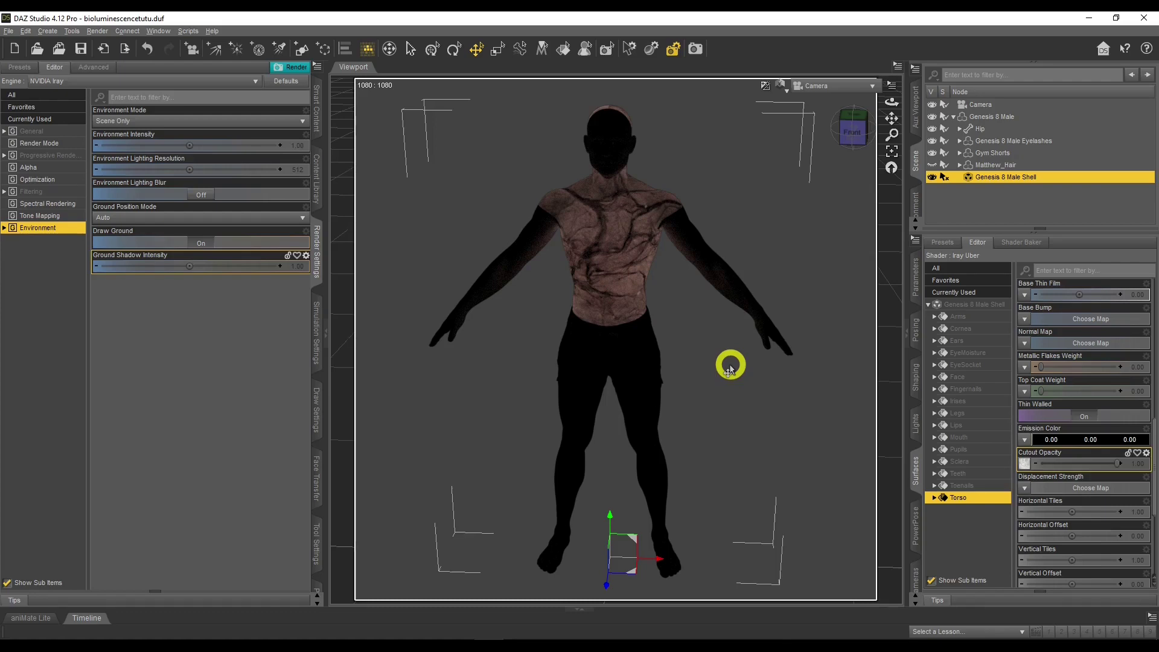
Try black as the Base Color of the shell's Torso surface, with the viewport in Texture Shaded.
click(780, 84)
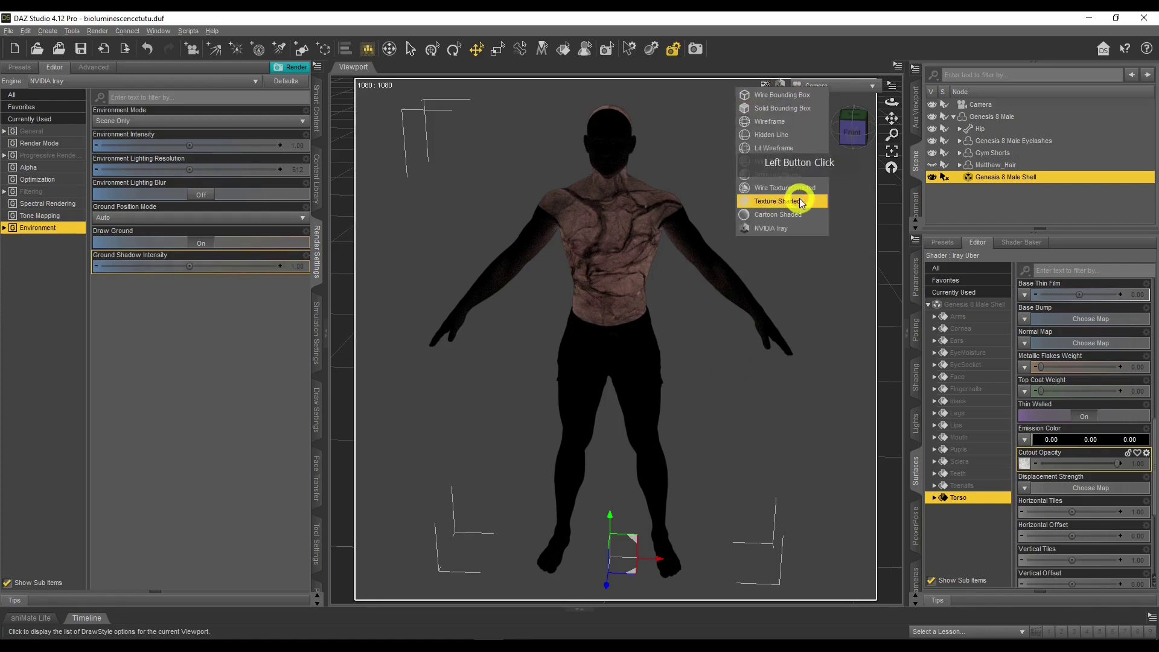
click(798, 202)
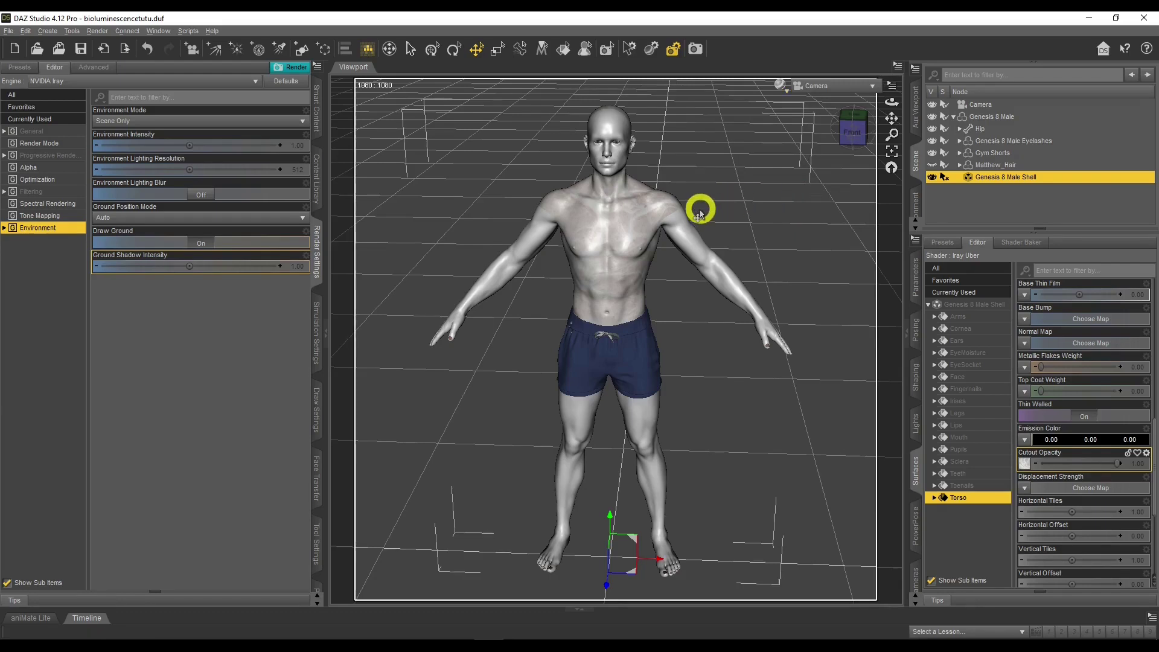
scroll(1057, 389, up, 5)
scroll(1057, 389, up, 3)
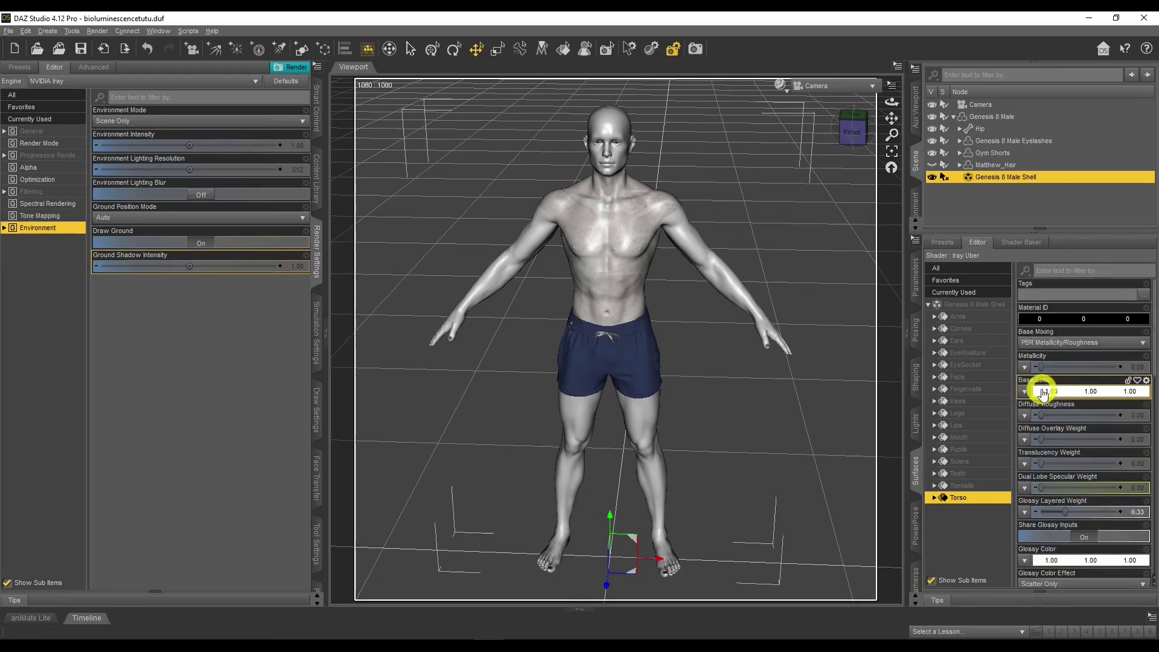
click(1058, 391)
click(441, 326)
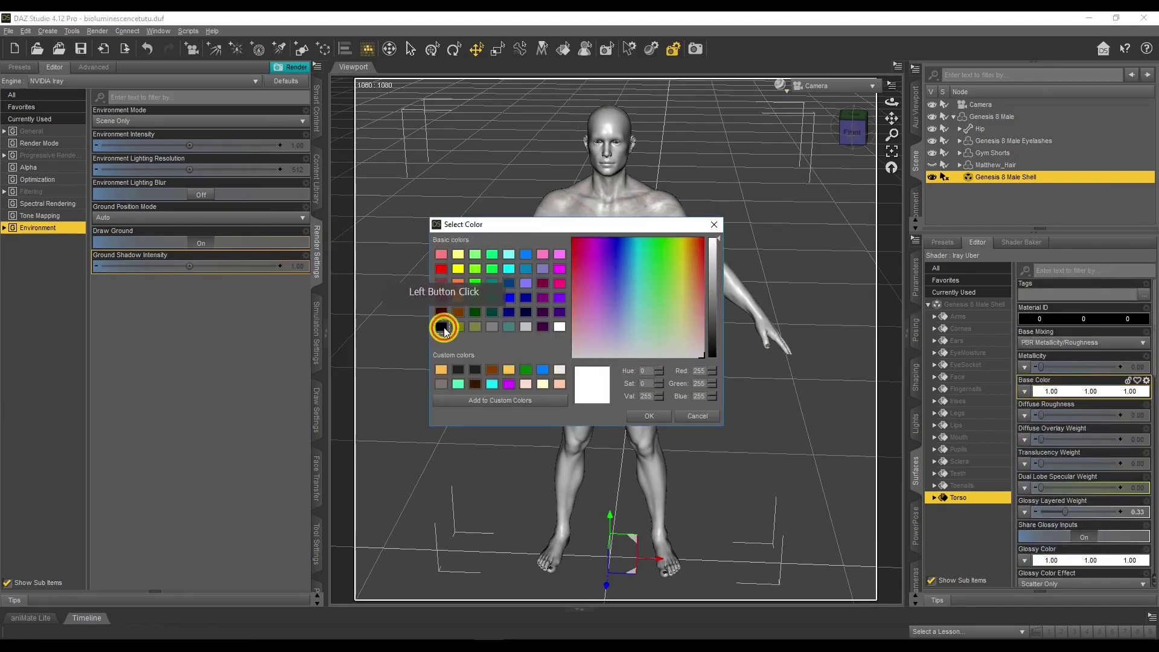
click(649, 416)
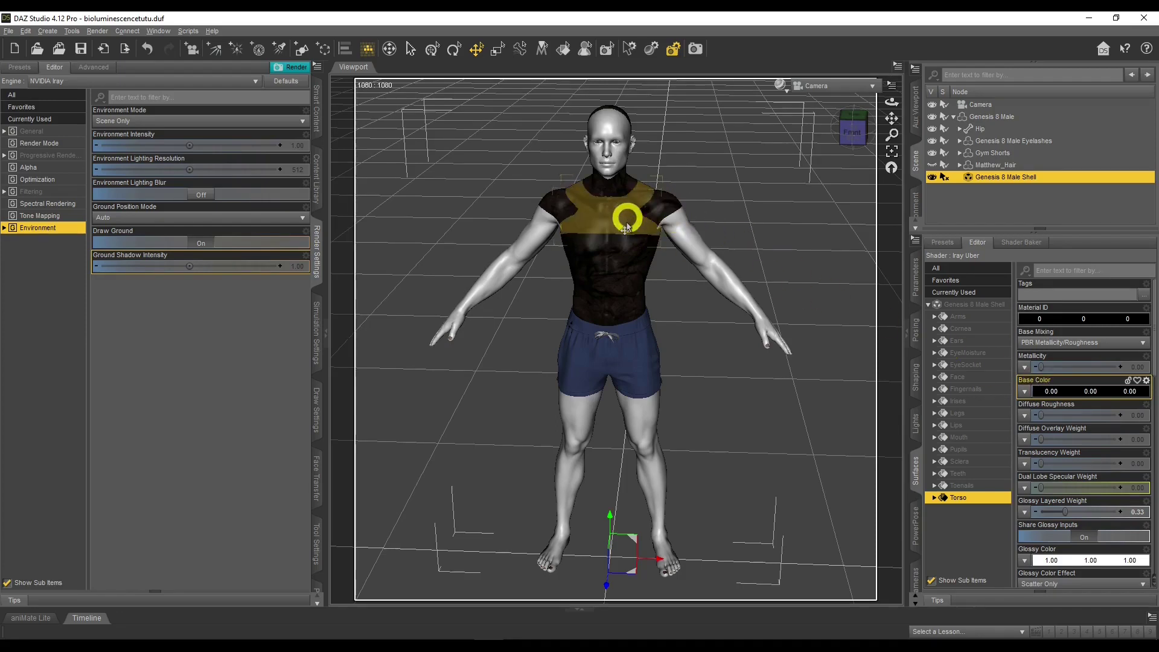
Restore the shell's Torso Base Color to white and return the viewport to NVIDIA Iray.
click(1072, 393)
click(560, 326)
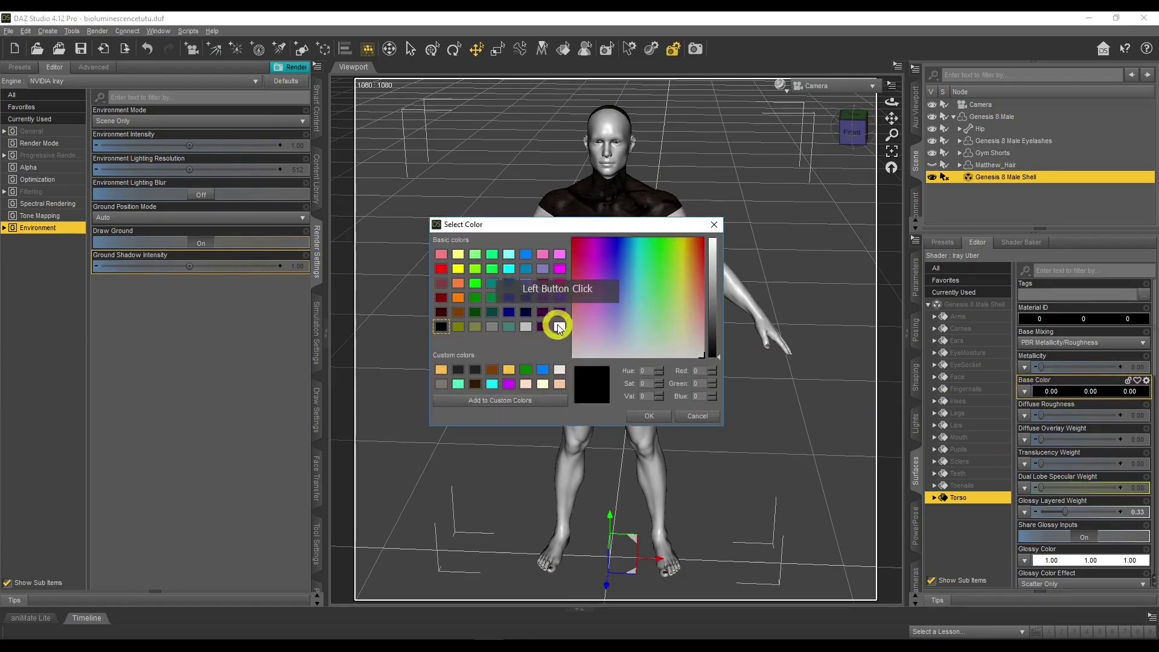
click(649, 416)
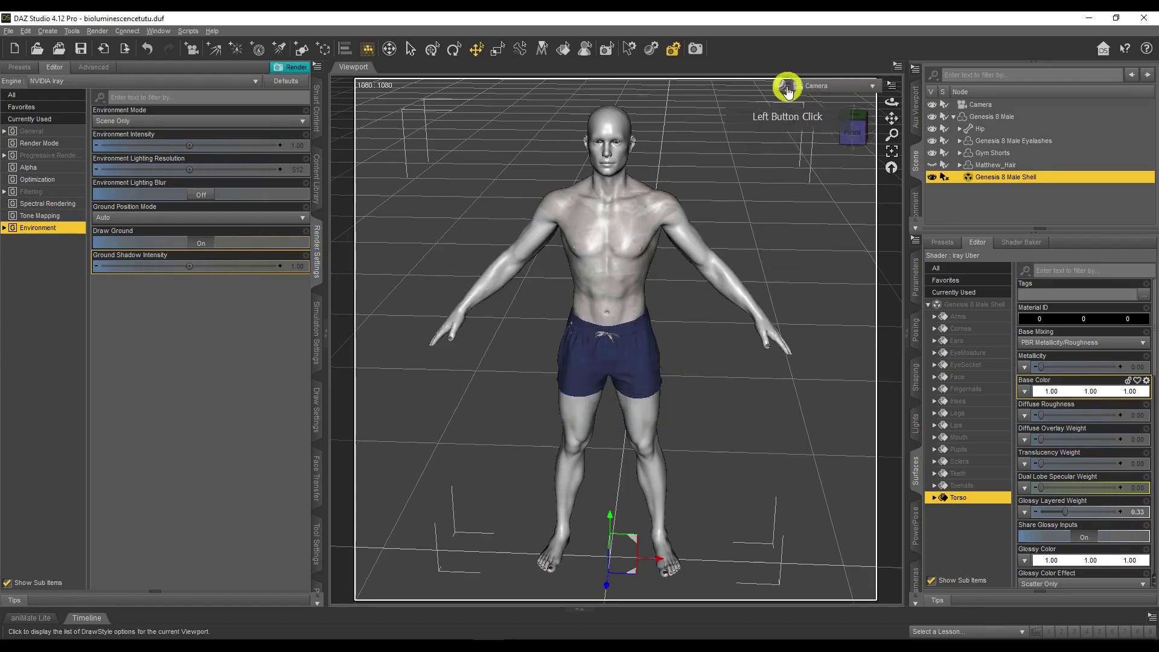
click(782, 85)
click(771, 227)
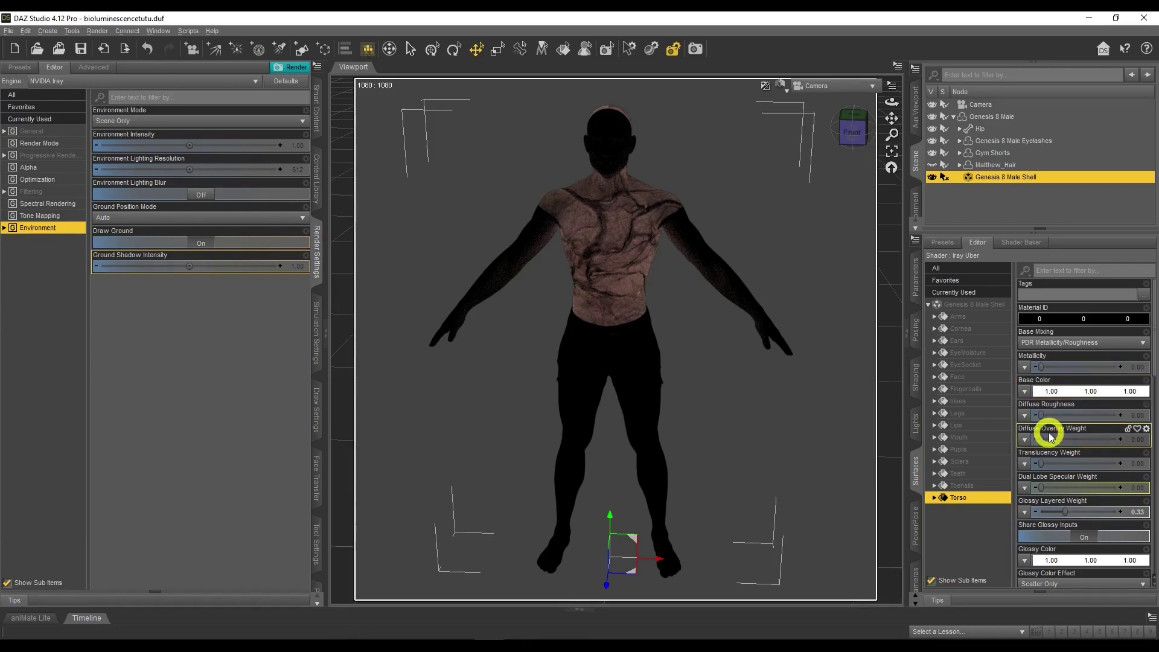
Load the AmbientOcclusionMapVeins1 image as the Cutout Opacity map of the shell's Face surface.
click(972, 377)
scroll(1082, 421, down, 4)
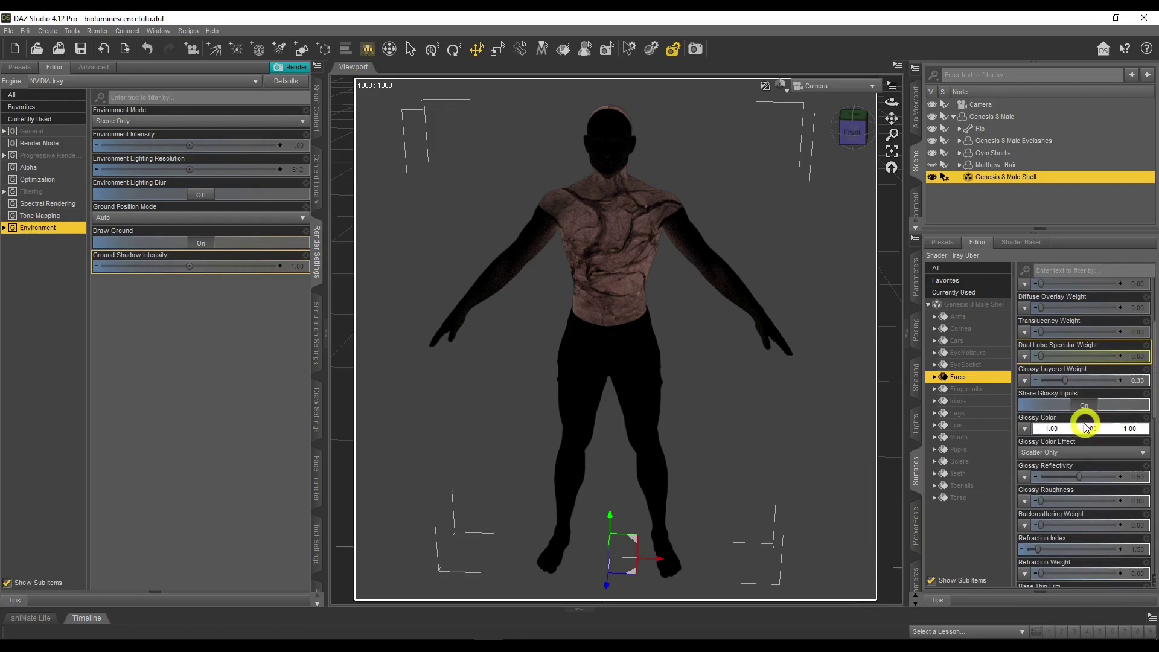
scroll(1038, 404, down, 4)
scroll(1039, 408, down, 1)
scroll(1071, 432, down, 4)
click(1026, 388)
click(1067, 97)
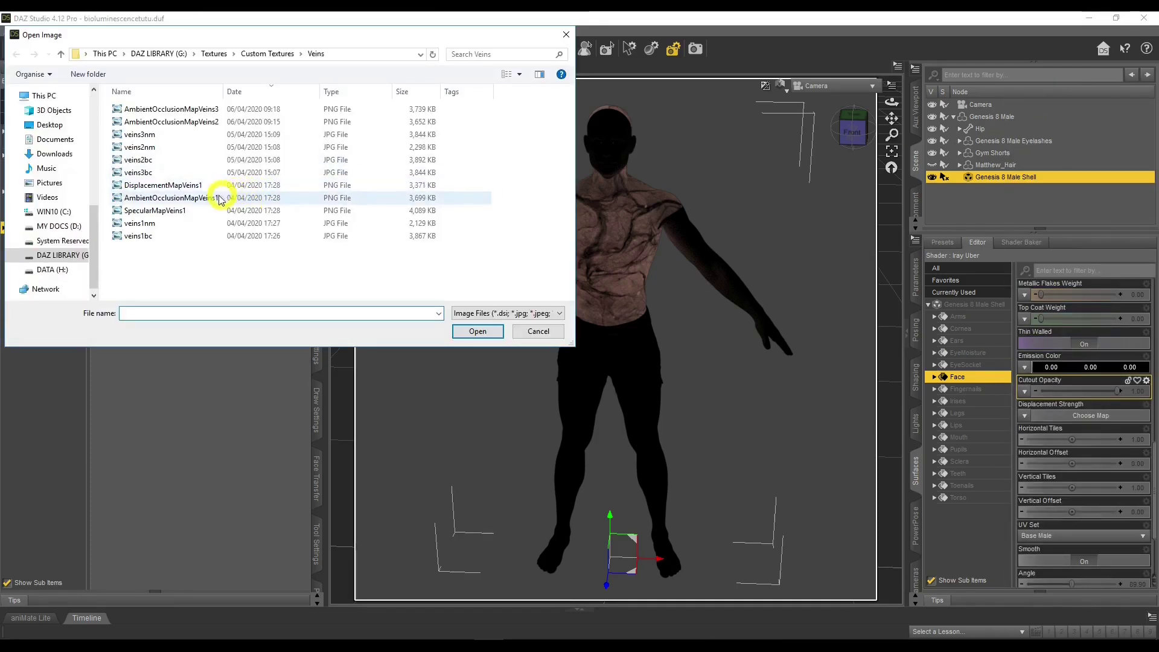
double_click(169, 197)
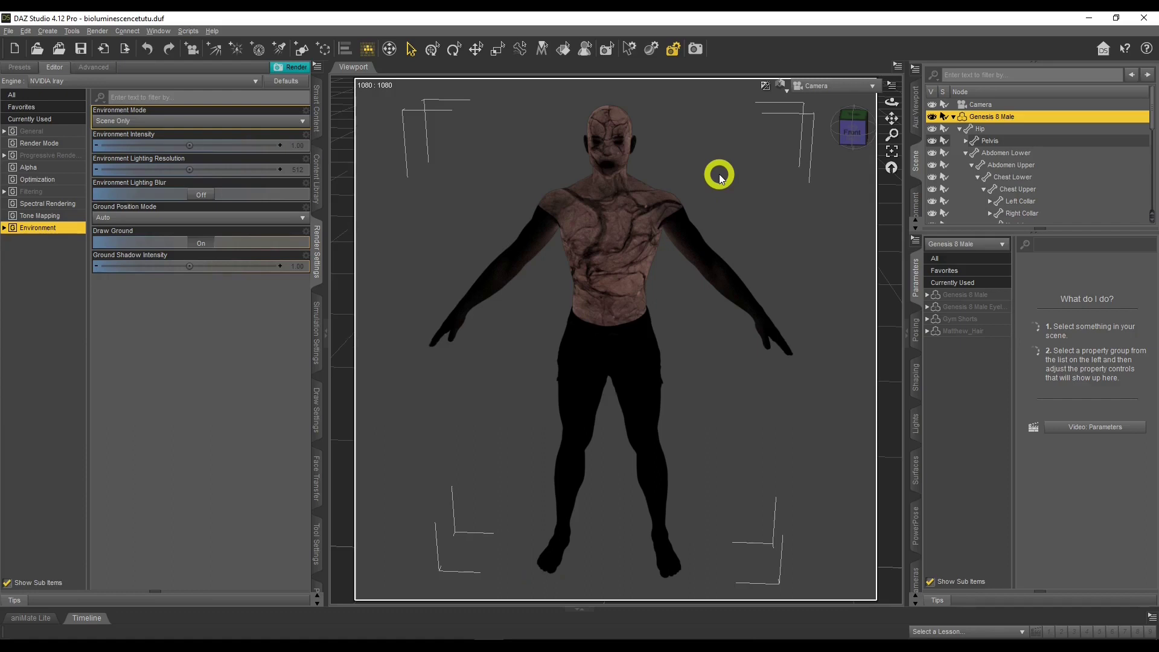
Collapse the Genesis 8 Male hierarchy in the scene and select the figure.
scroll(973, 188, down, 2)
scroll(972, 188, up, 2)
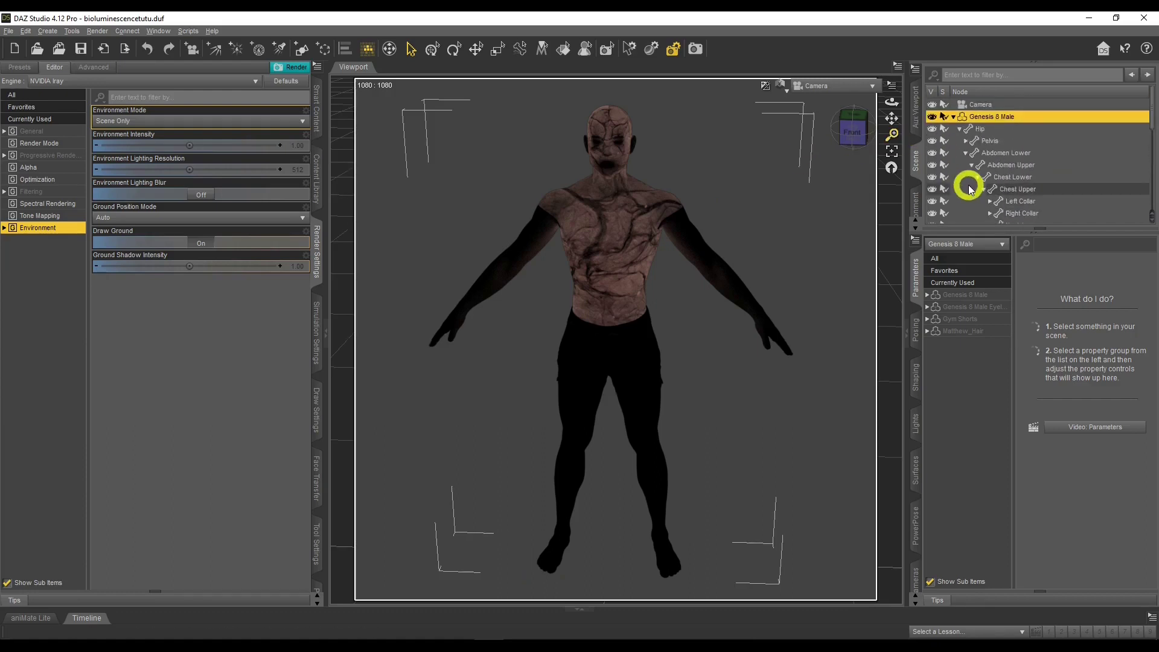
click(953, 116)
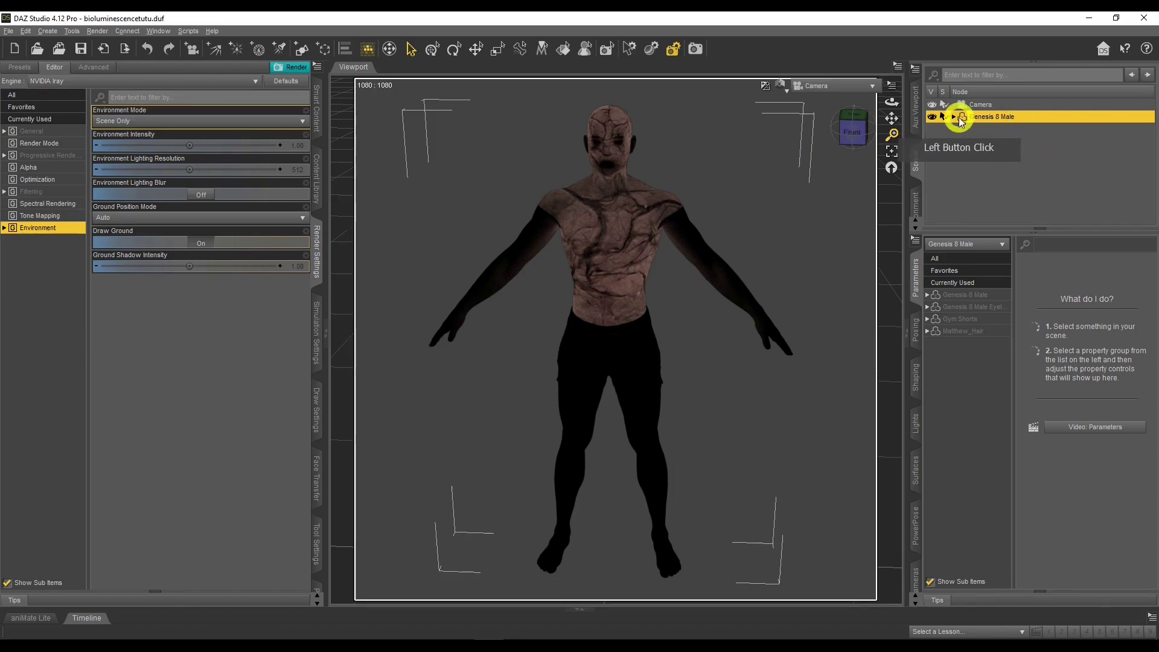
click(954, 117)
click(953, 117)
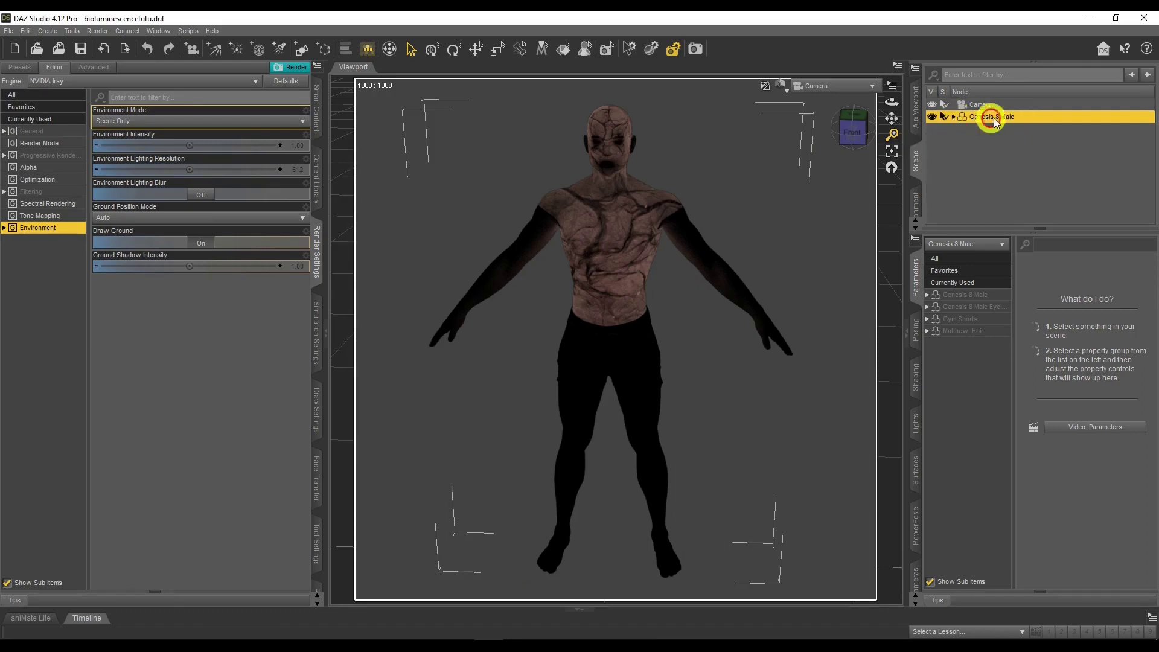
click(997, 117)
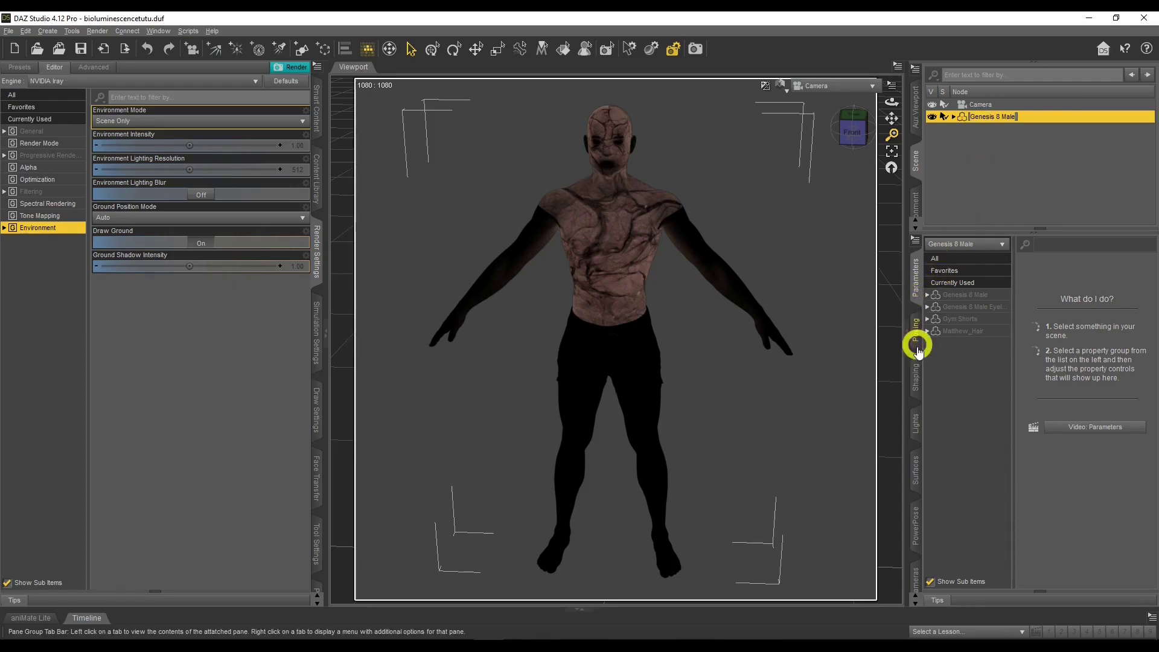
Show the Genesis 8 Male figure's surfaces and add Lips to the selected Arms, Ears, Face, Legs and Torso skin surfaces.
click(915, 473)
click(928, 305)
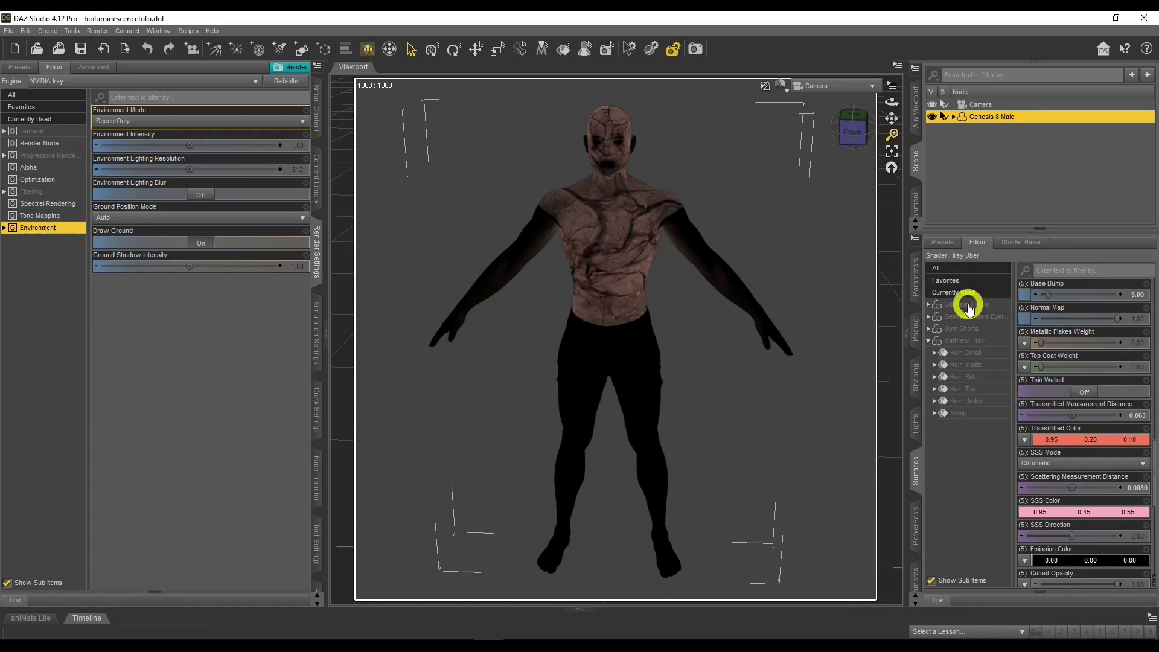
click(928, 305)
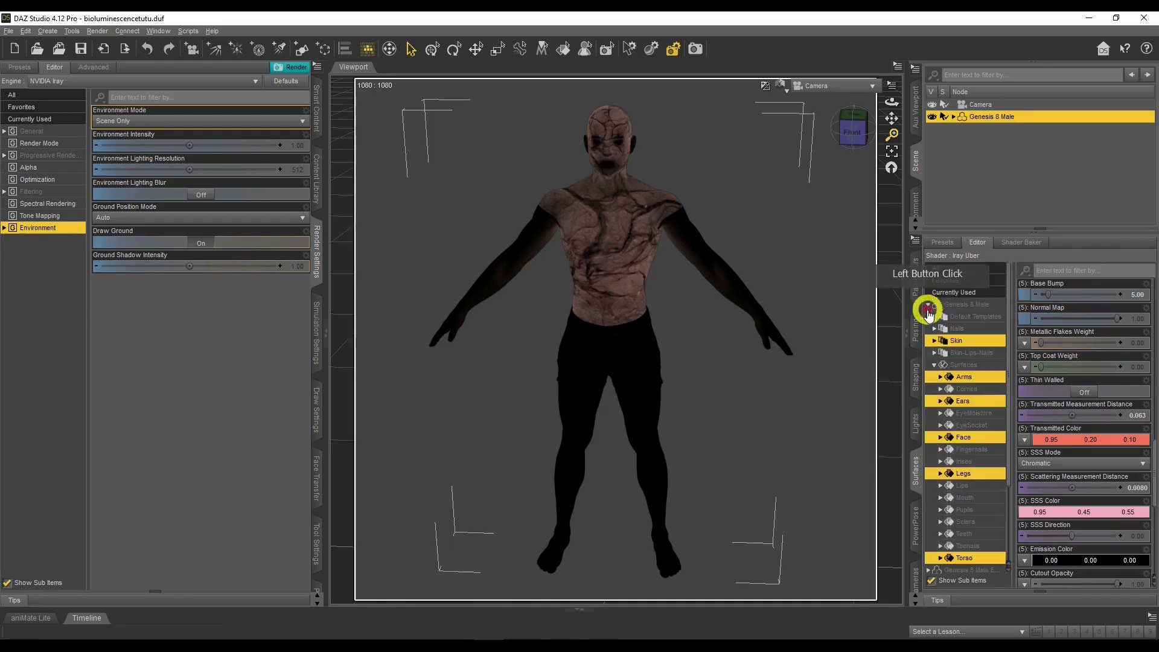
click(966, 341)
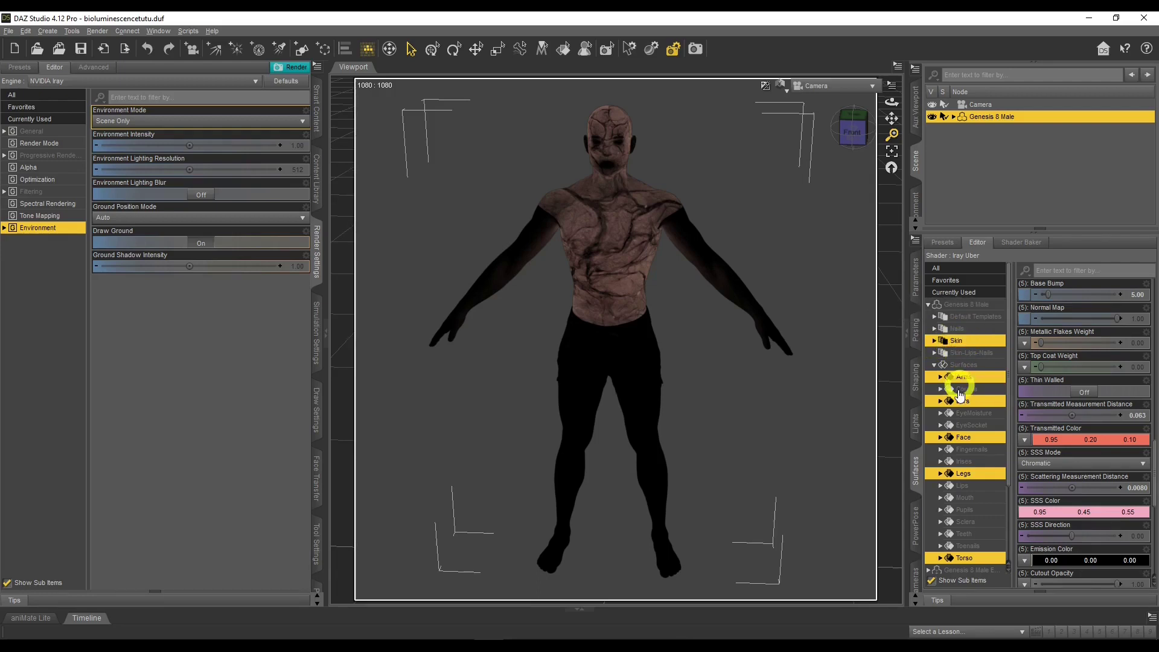
scroll(962, 426, down, 3)
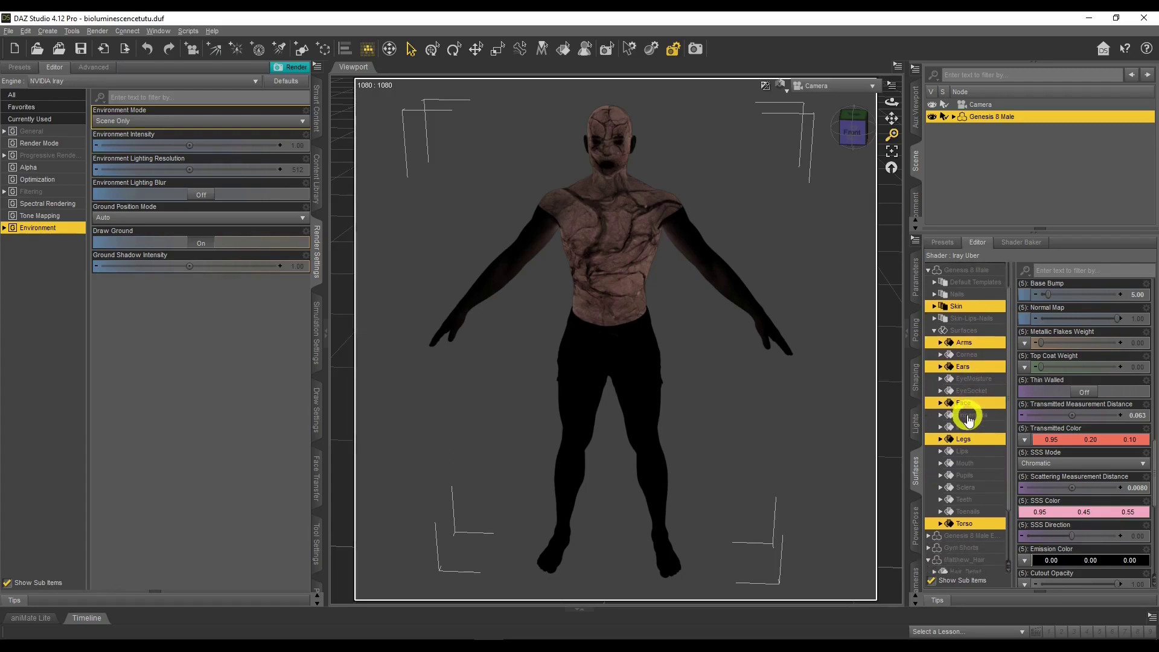
ctrl+click(965, 452)
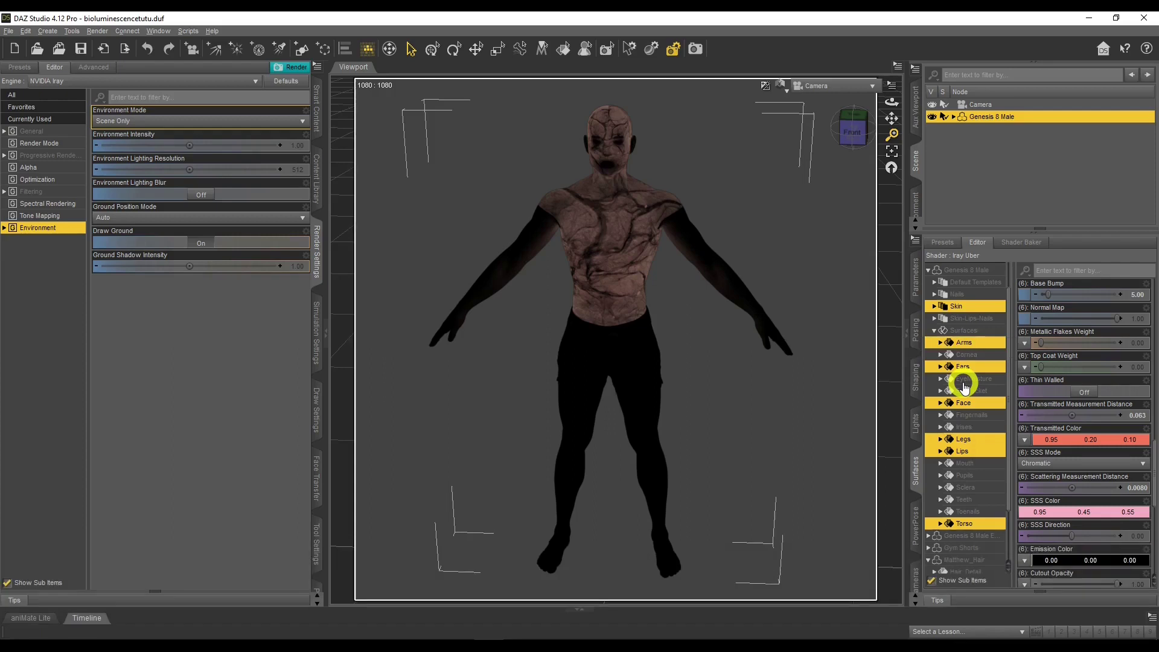
Raise the Refraction Weight of the six selected skin surfaces to 0.70, trying 0.25 and 1.00 on the way.
scroll(1064, 357, down, 8)
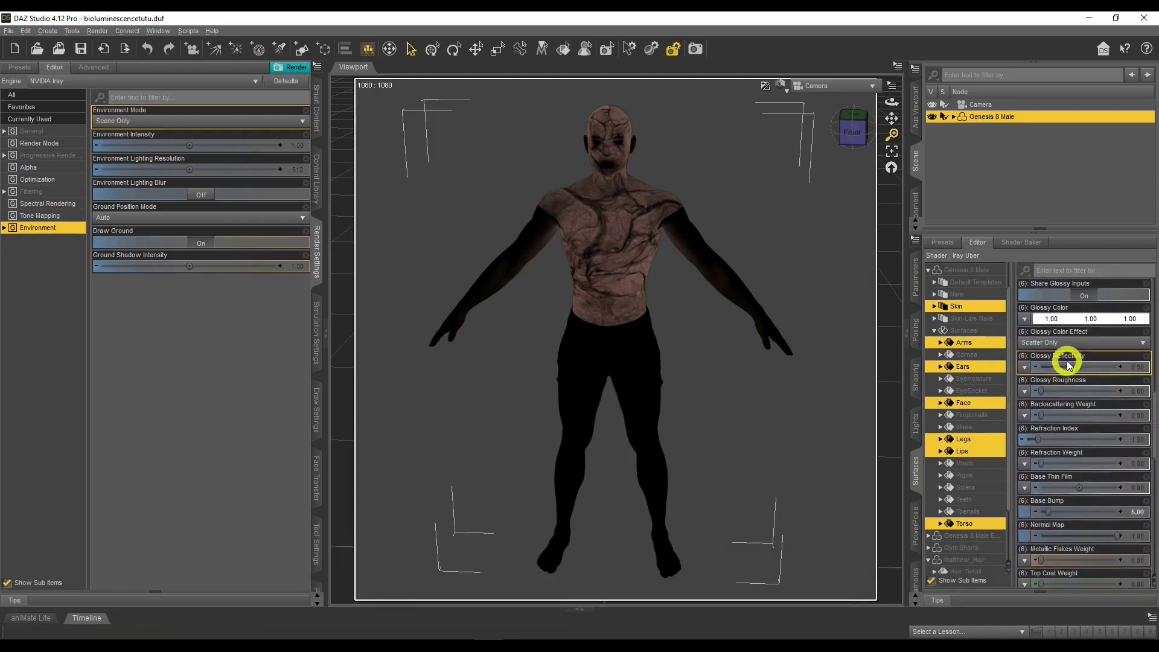
scroll(1067, 362, down, 5)
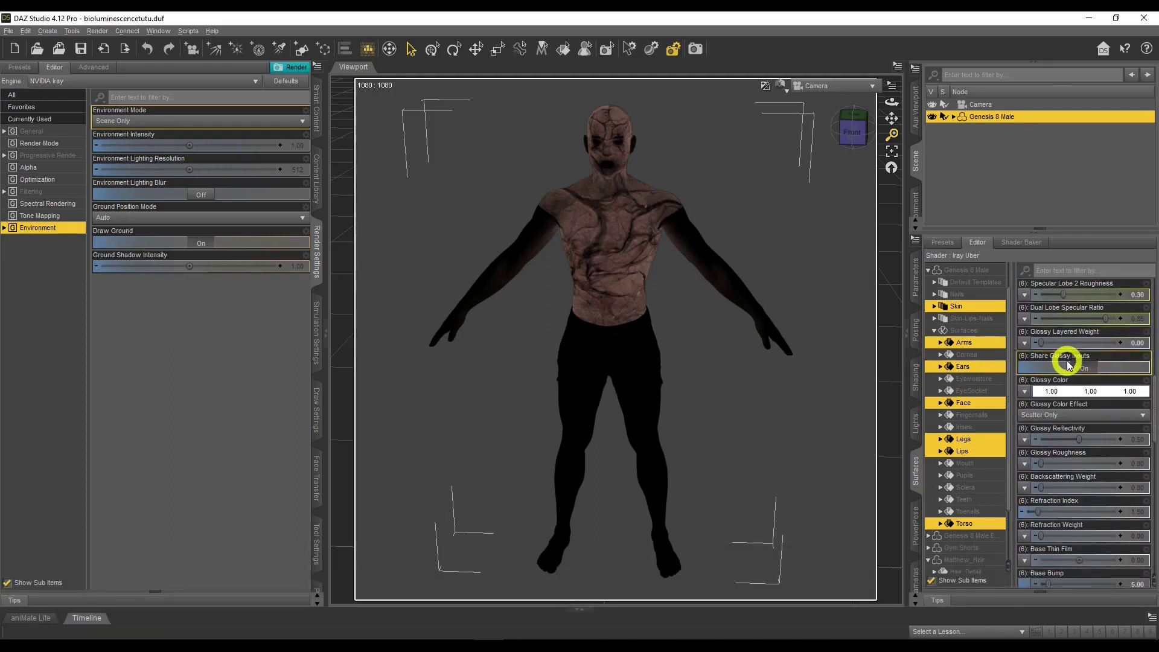
scroll(1066, 362, down, 3)
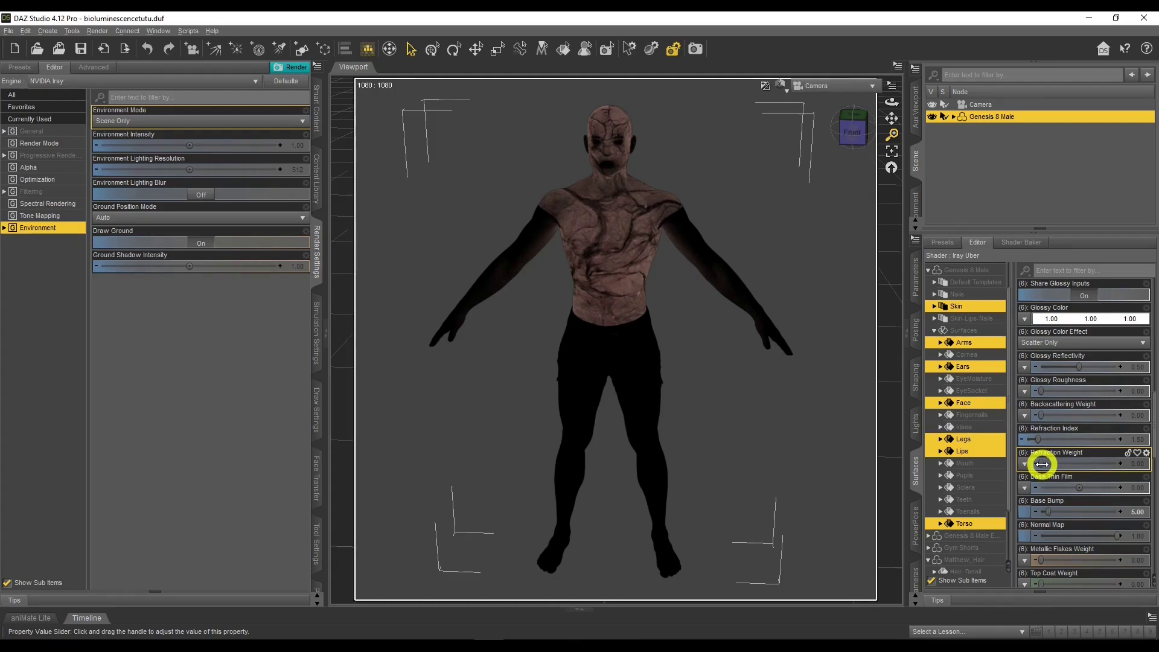
drag(1041, 464, 1060, 466)
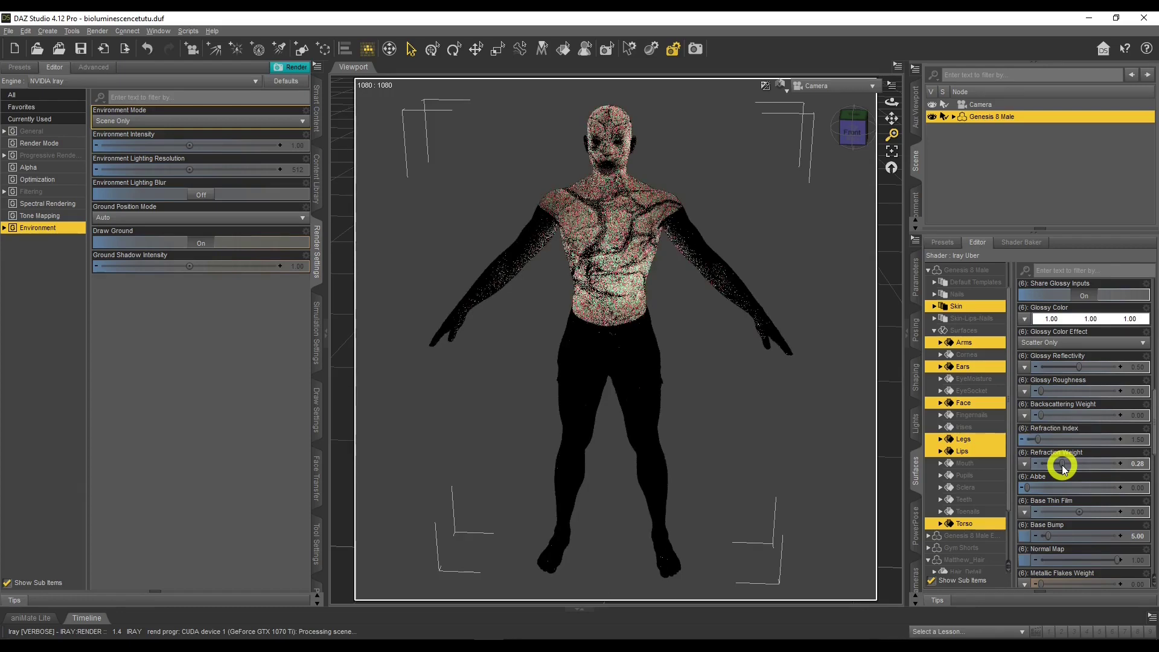
drag(1062, 466, 1114, 463)
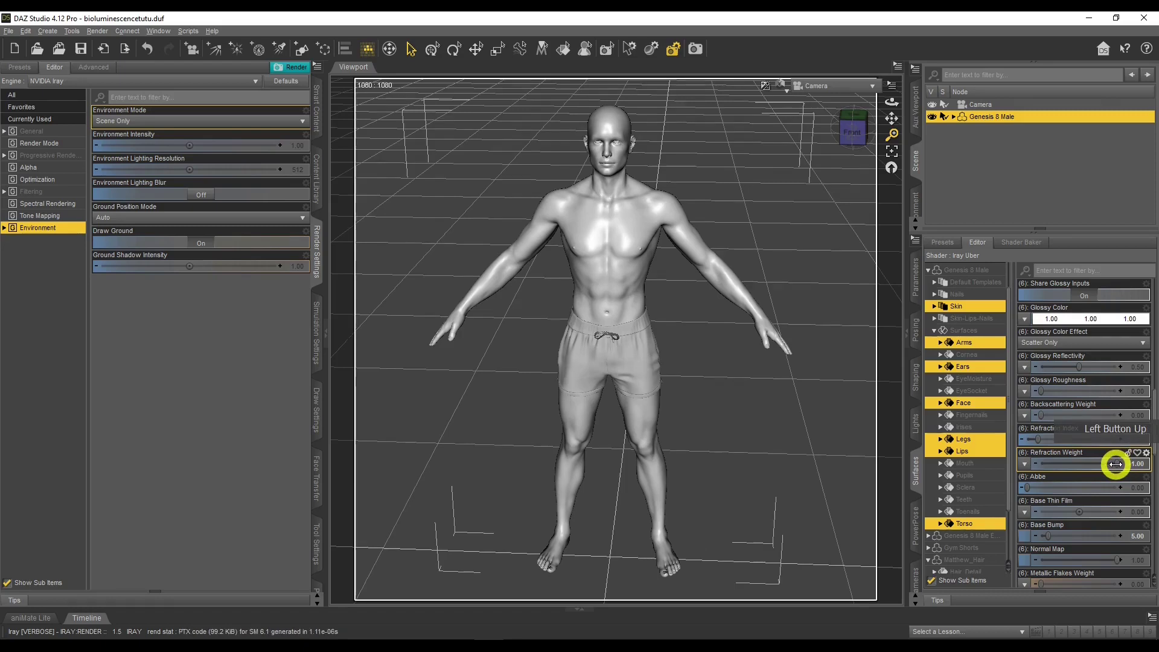
drag(1114, 464, 1093, 463)
click(1091, 463)
click(1092, 464)
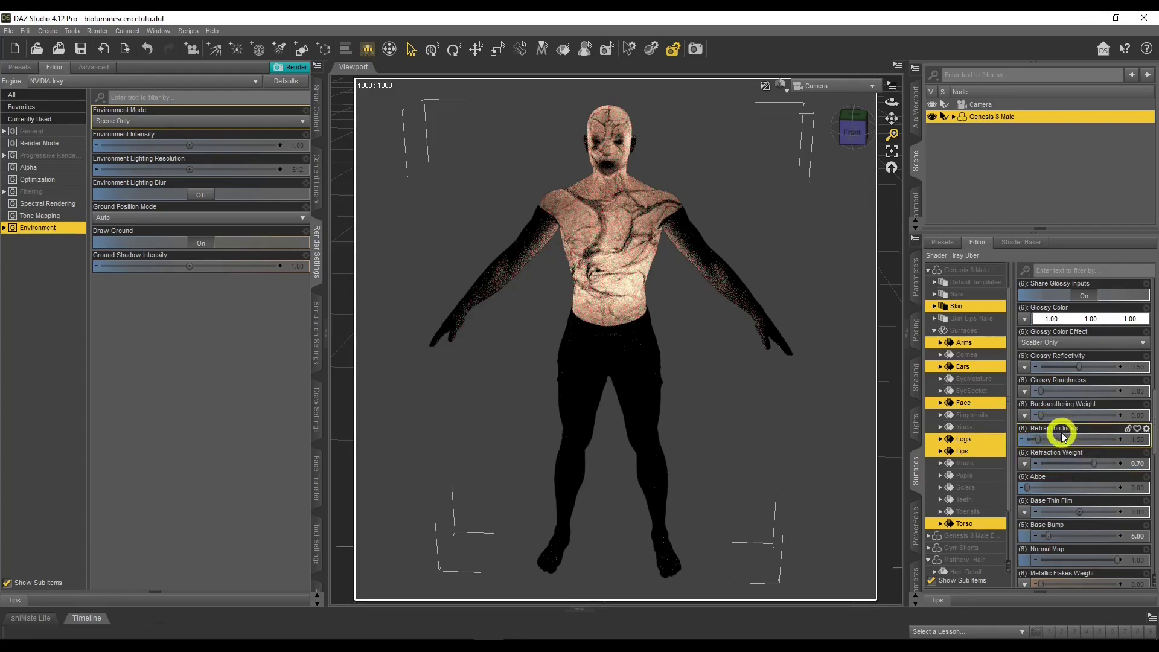
Set the Refraction Index of the selected skin surfaces to 1.33.
click(1139, 442)
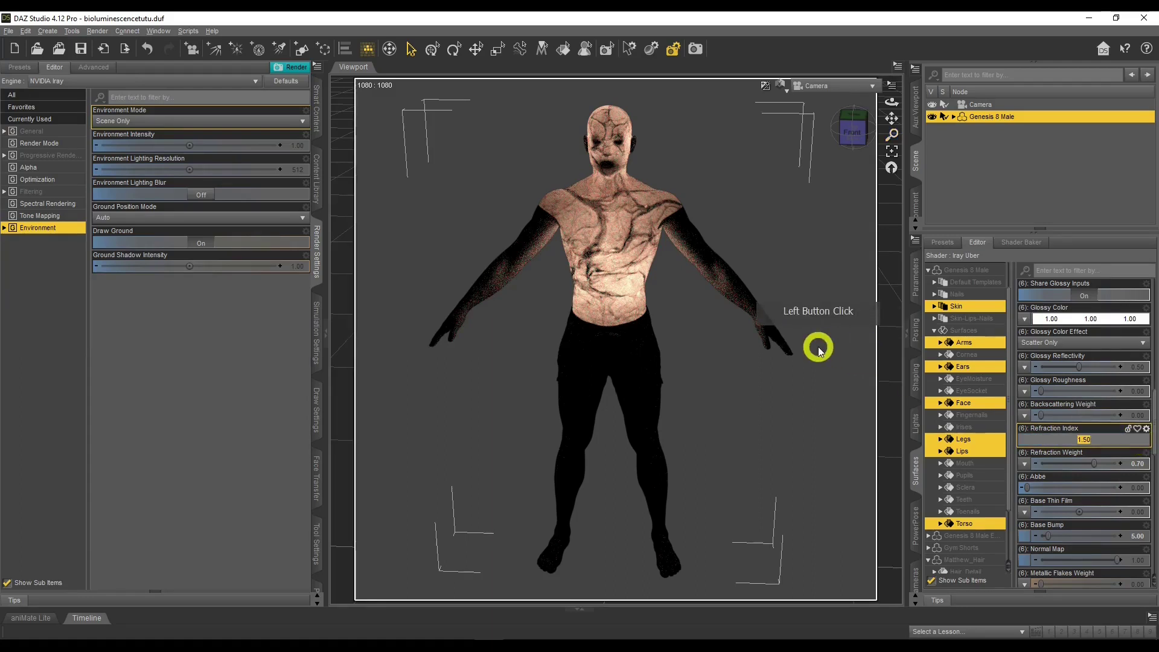
text(1.33)
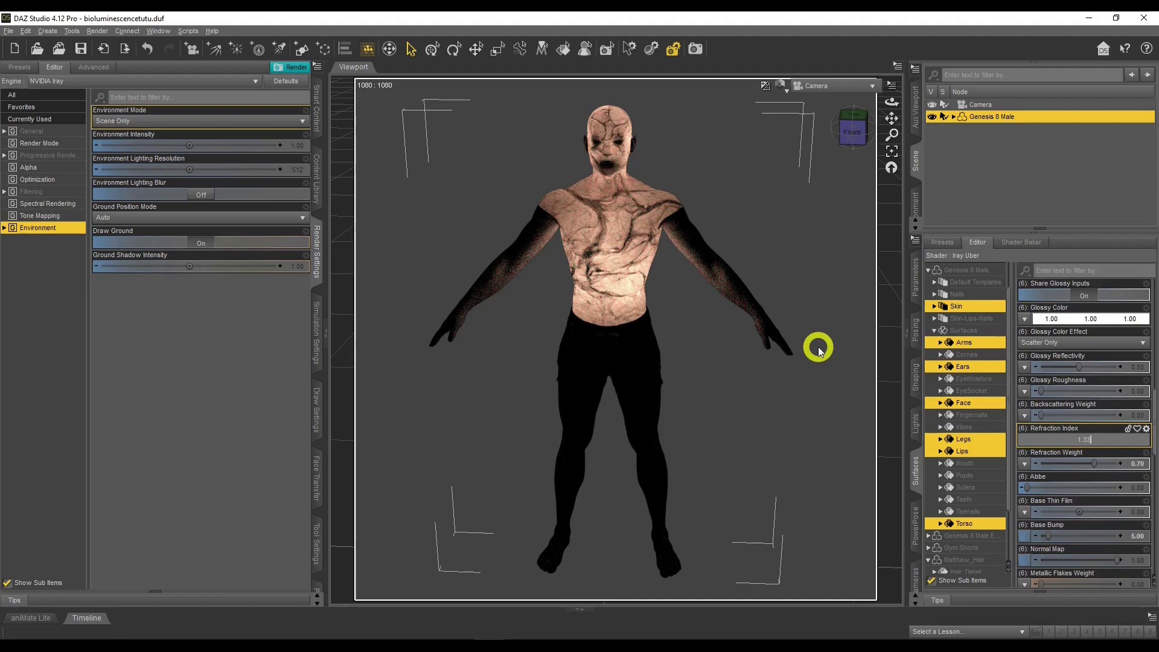
key(Return)
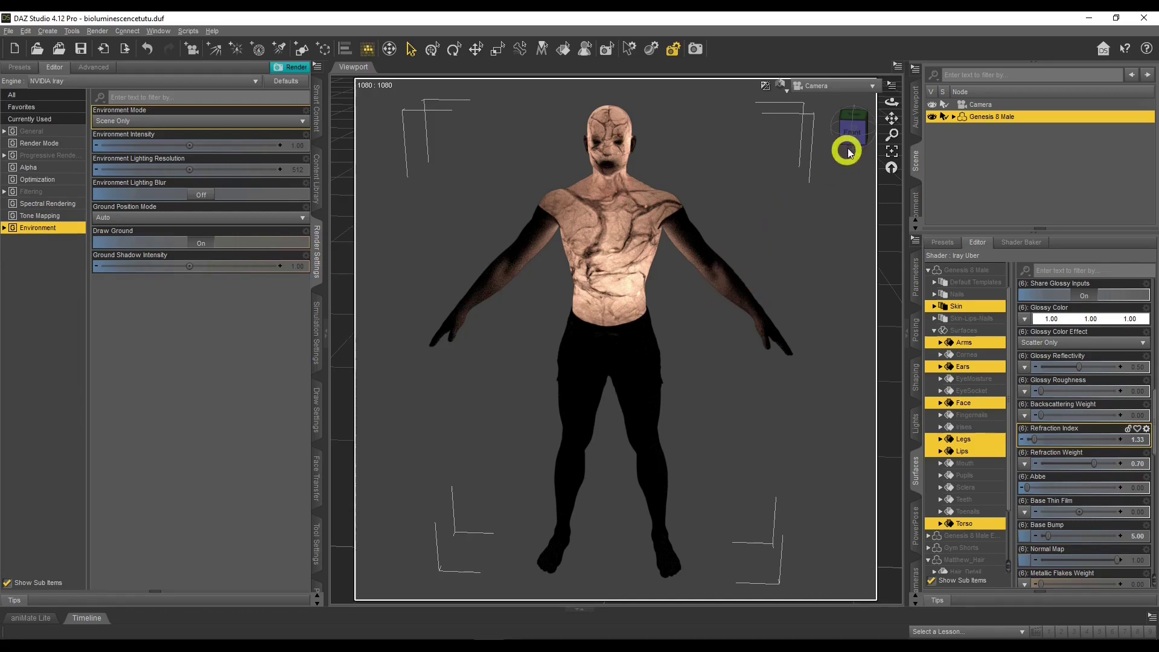
click(874, 107)
drag(873, 107, 892, 107)
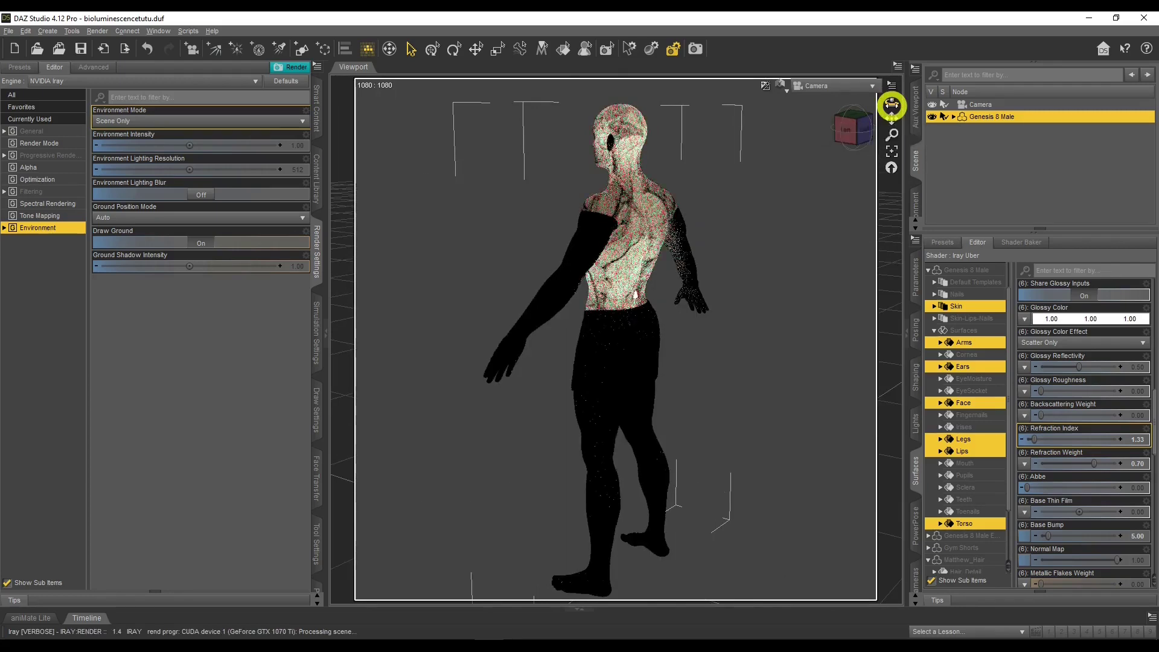
drag(889, 103, 890, 104)
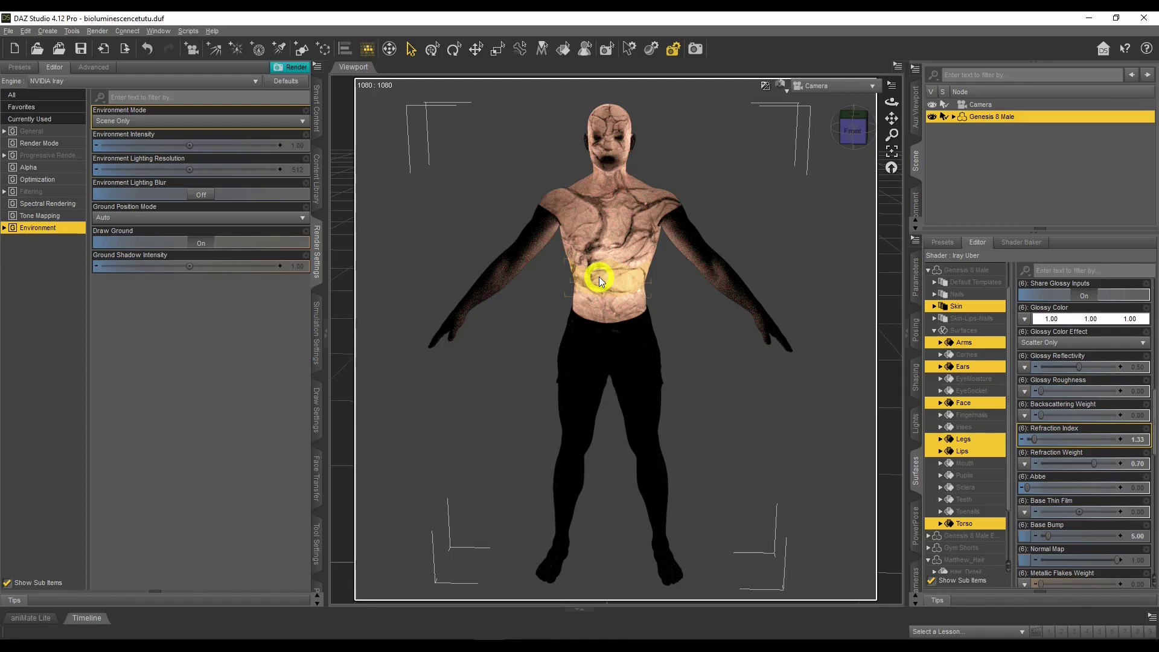
Select the Torso surface of the Genesis 8 Male Shell and set its Horizontal Tiles to 5.
click(953, 117)
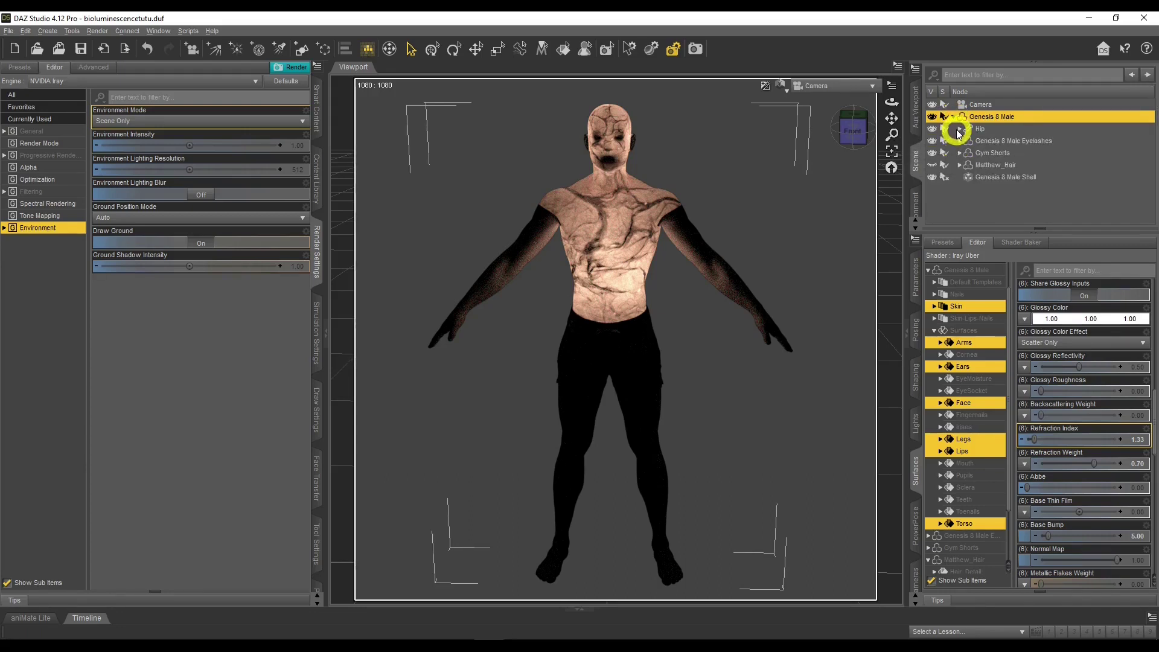
click(1008, 178)
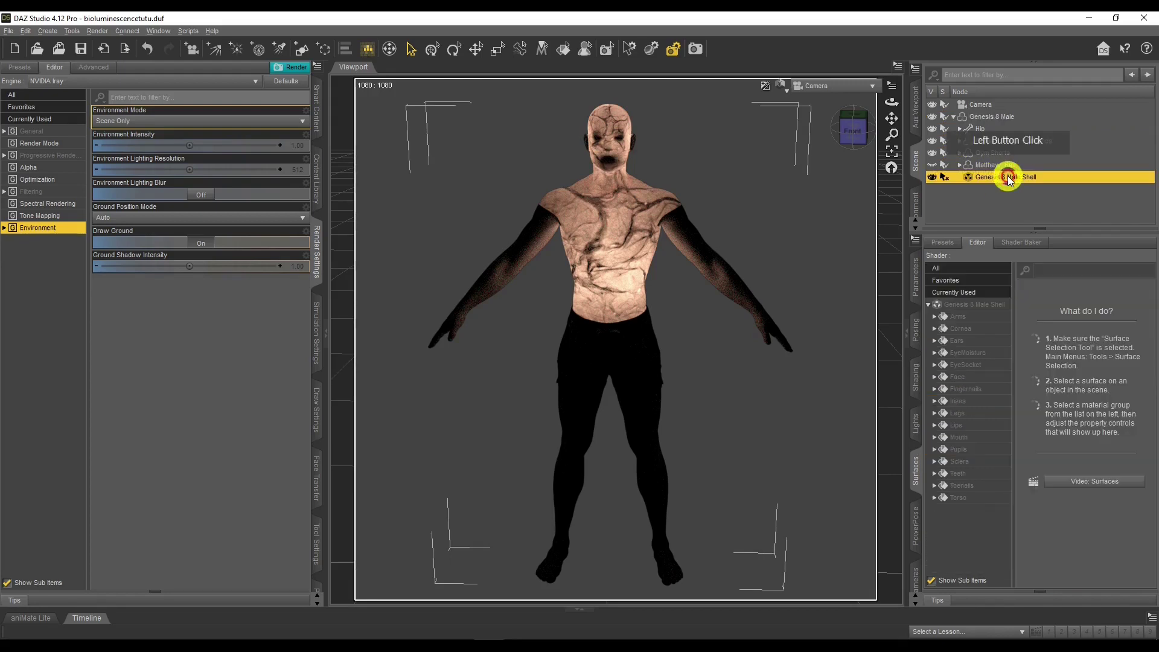
click(960, 499)
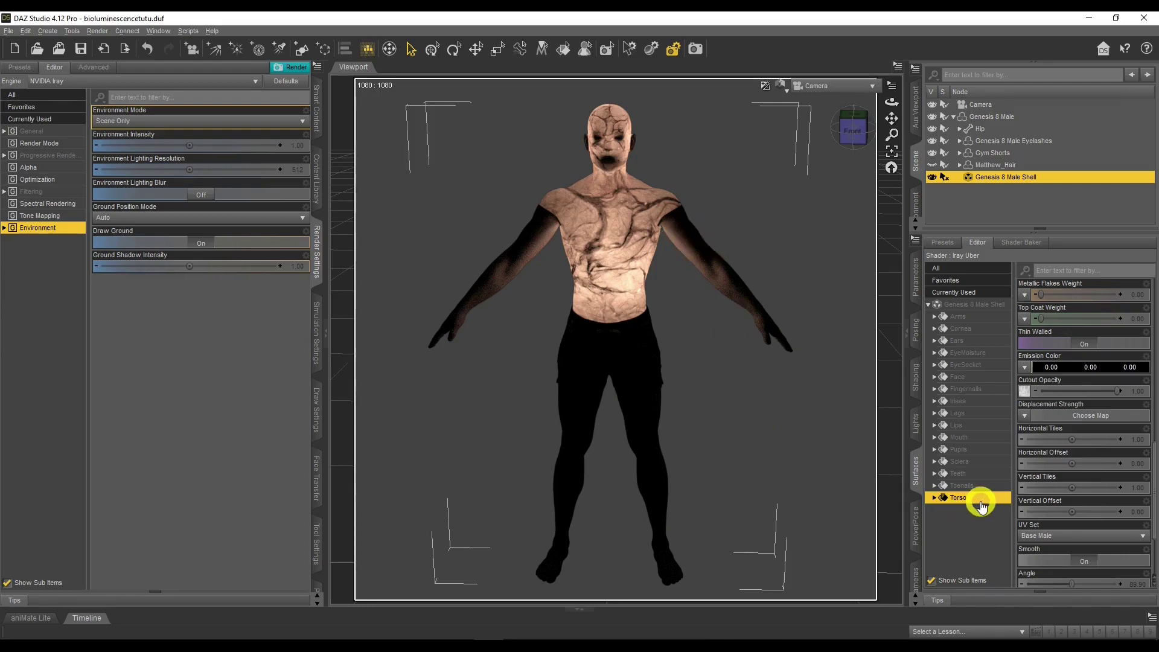
click(1138, 438)
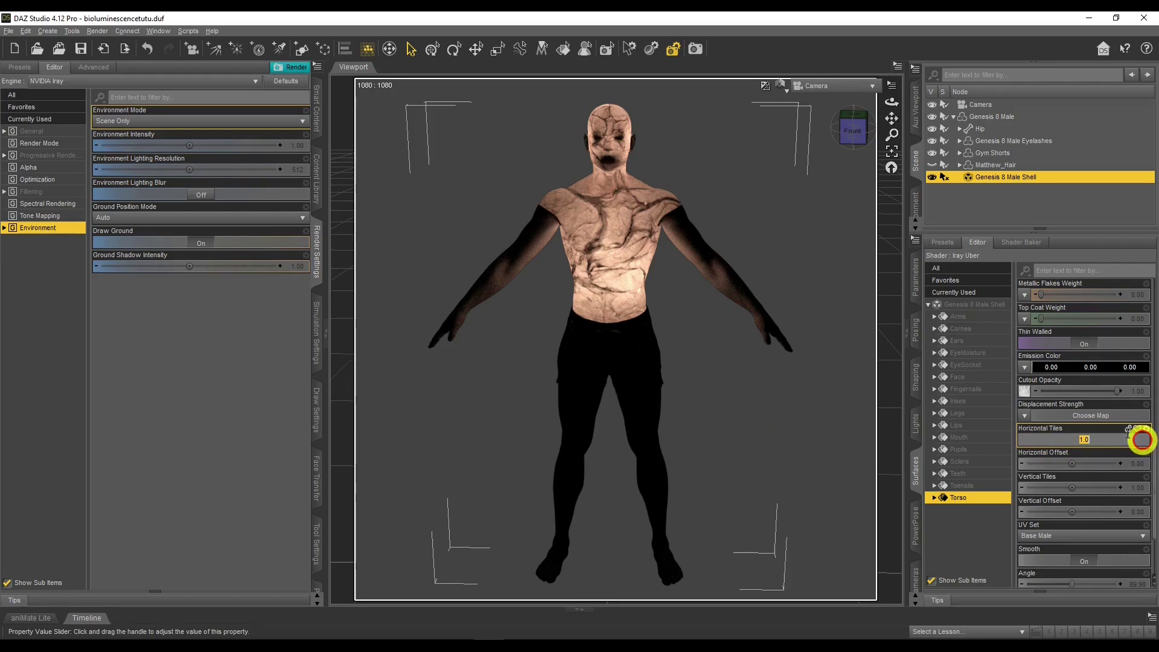
click(950, 317)
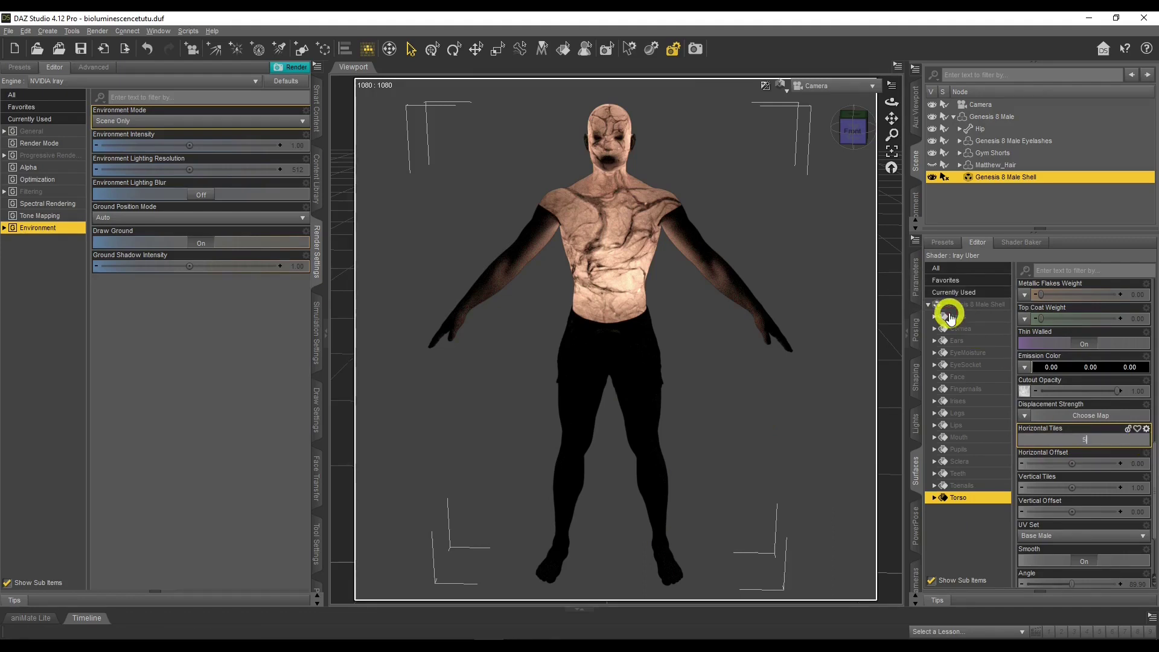
key(Return)
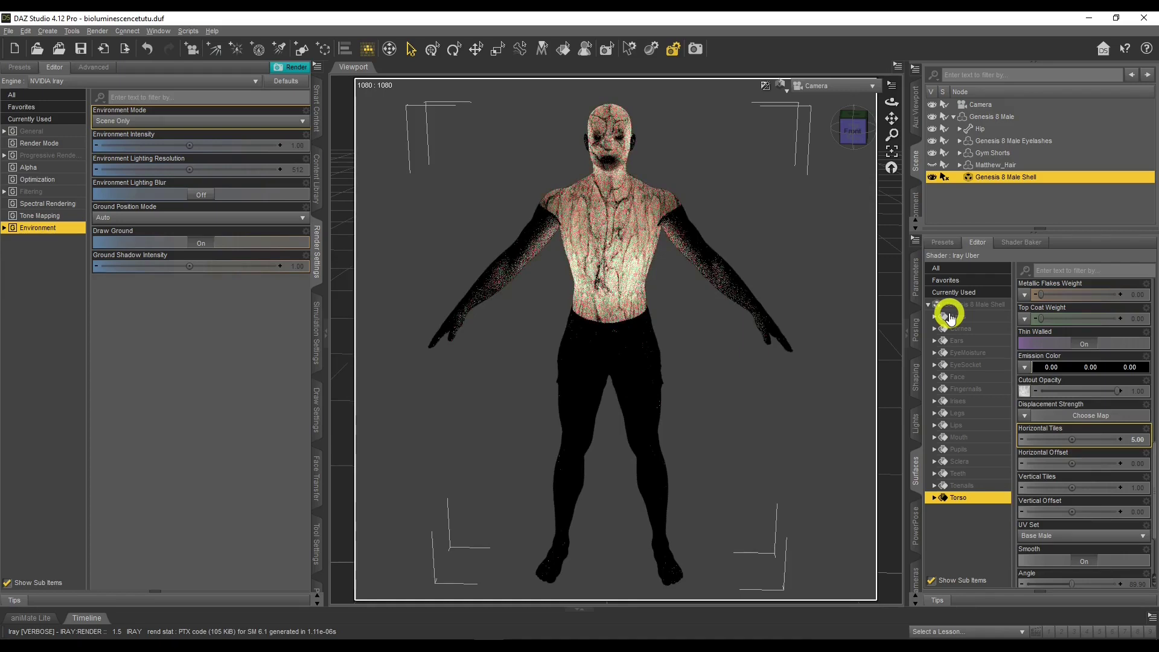
Return the shell Torso's Horizontal Tiles to 1 and set its Vertical Tiles to 3.
click(1143, 440)
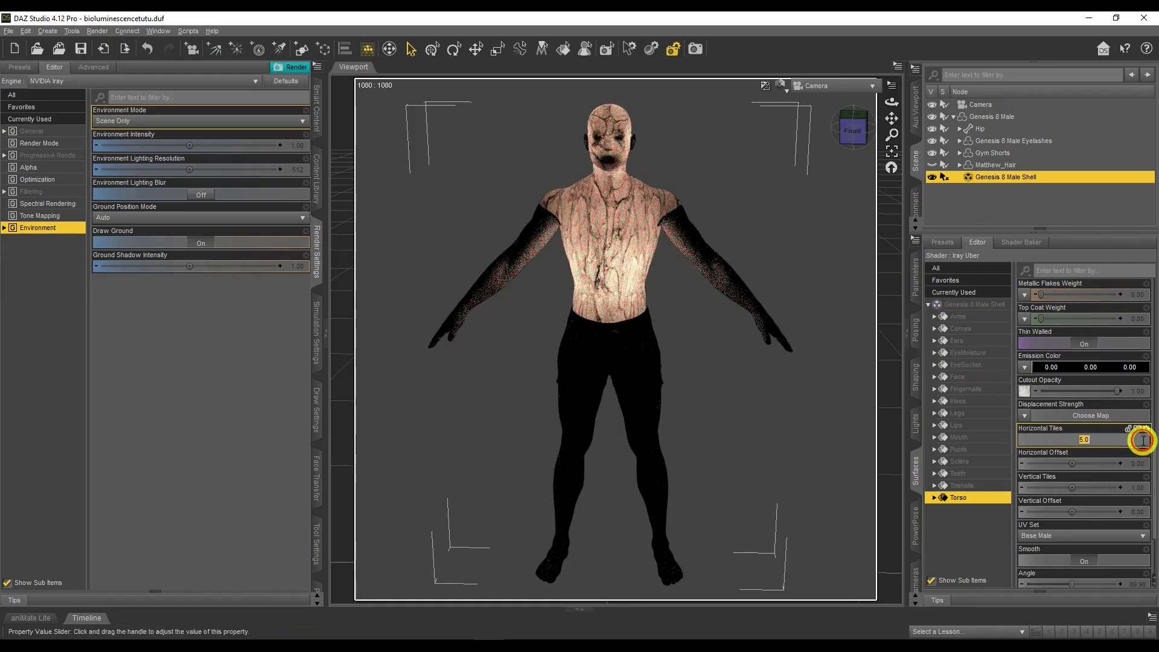
text(1)
key(Return)
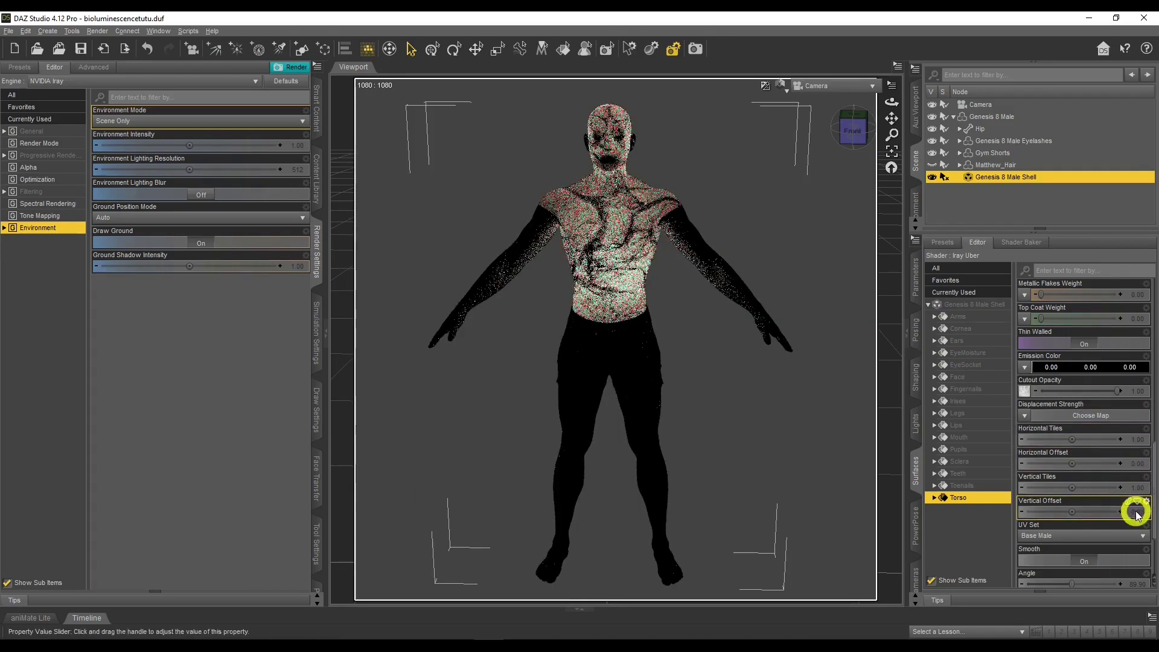
click(1138, 488)
text(3)
key(Return)
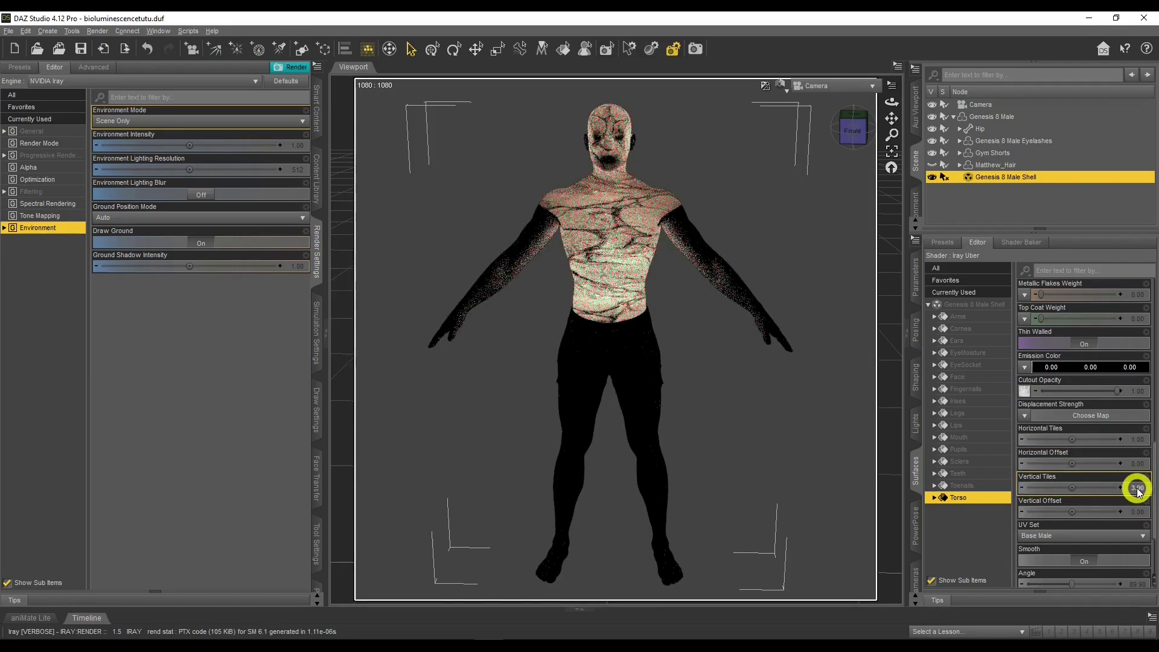
Set the shell Torso's Horizontal Tiles to 5 alongside the tripled vertical tiling.
click(1134, 439)
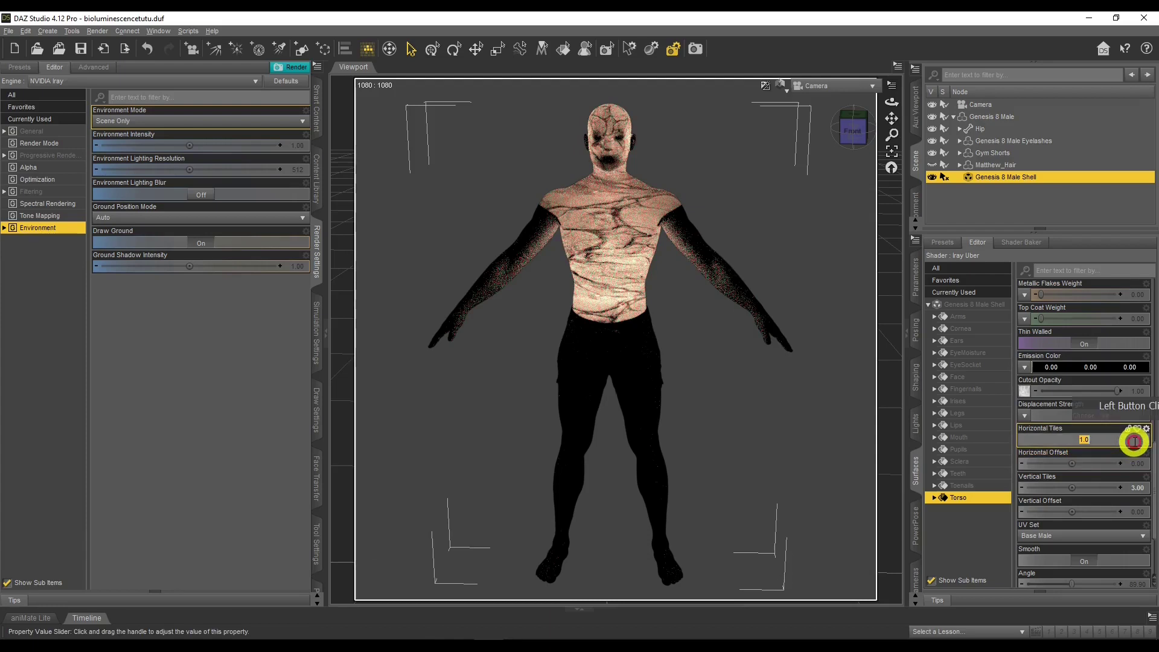
text(5)
key(Return)
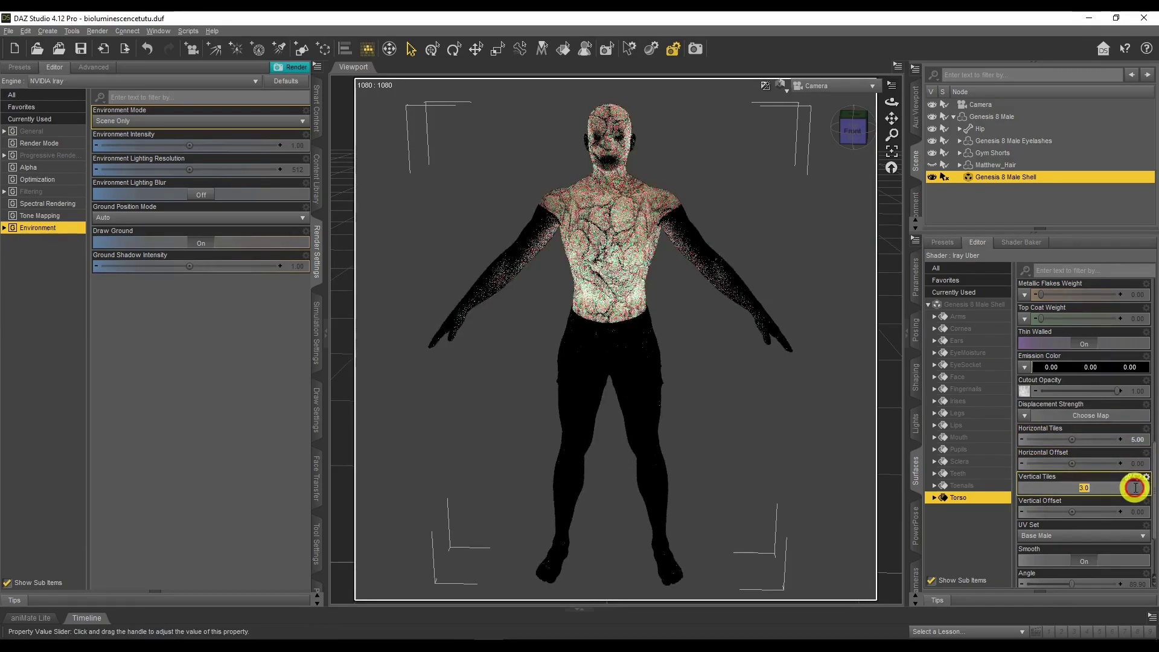
Try 5 Vertical Tiles and 10 Horizontal Tiles on the shell's Torso surface.
click(1134, 487)
text(5)
key(Return)
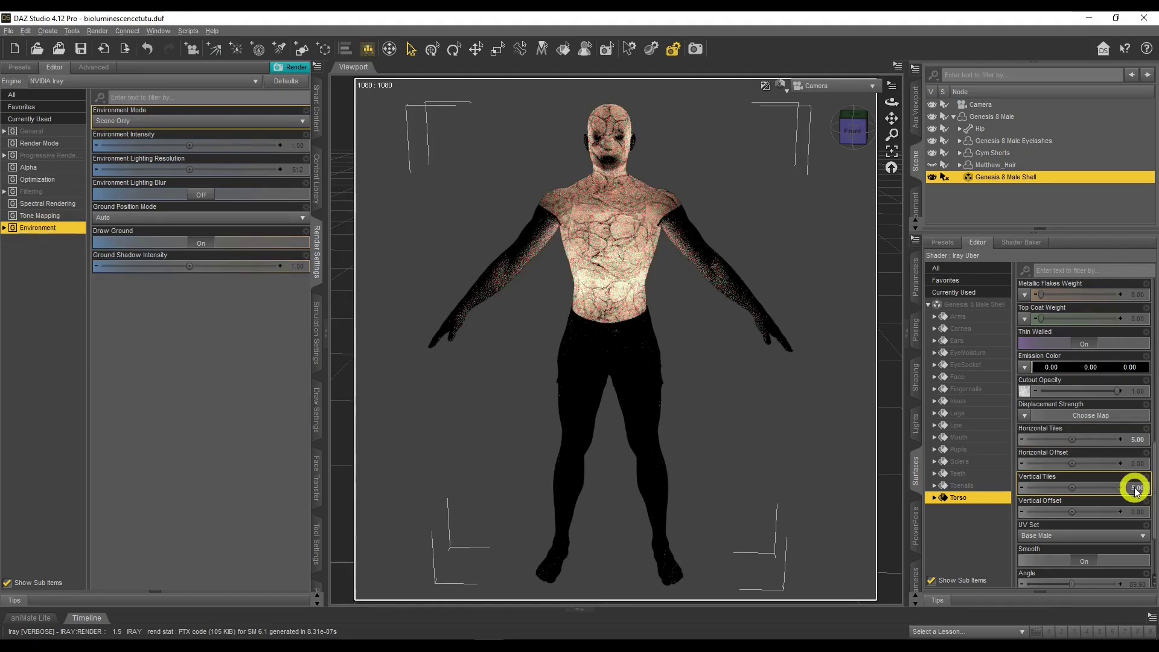
click(1139, 440)
text(10)
key(Return)
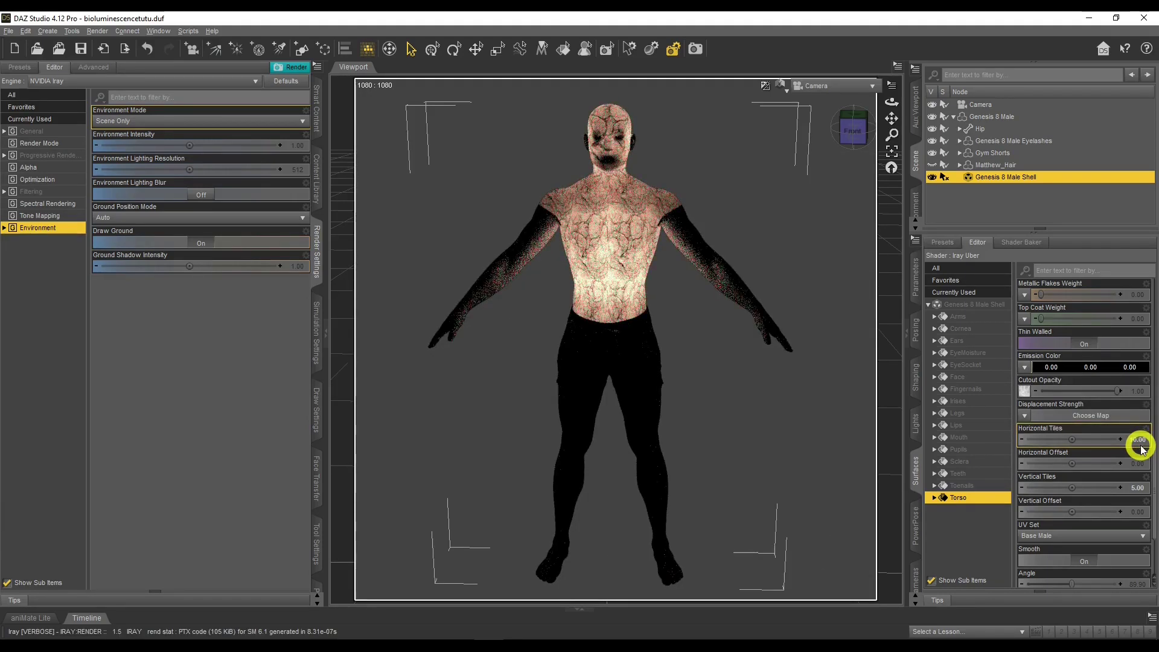
Return the shell Torso's Horizontal Tiles to 5 and try 2 Vertical Tiles.
click(1139, 442)
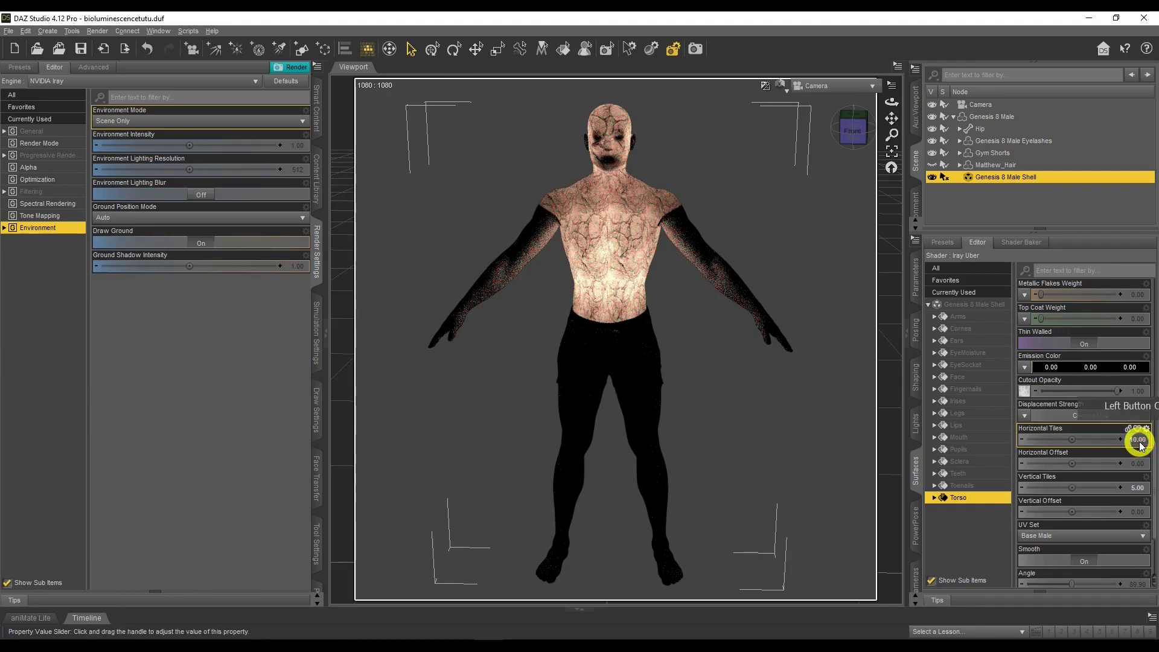
click(1138, 439)
text(5)
key(Return)
click(1138, 489)
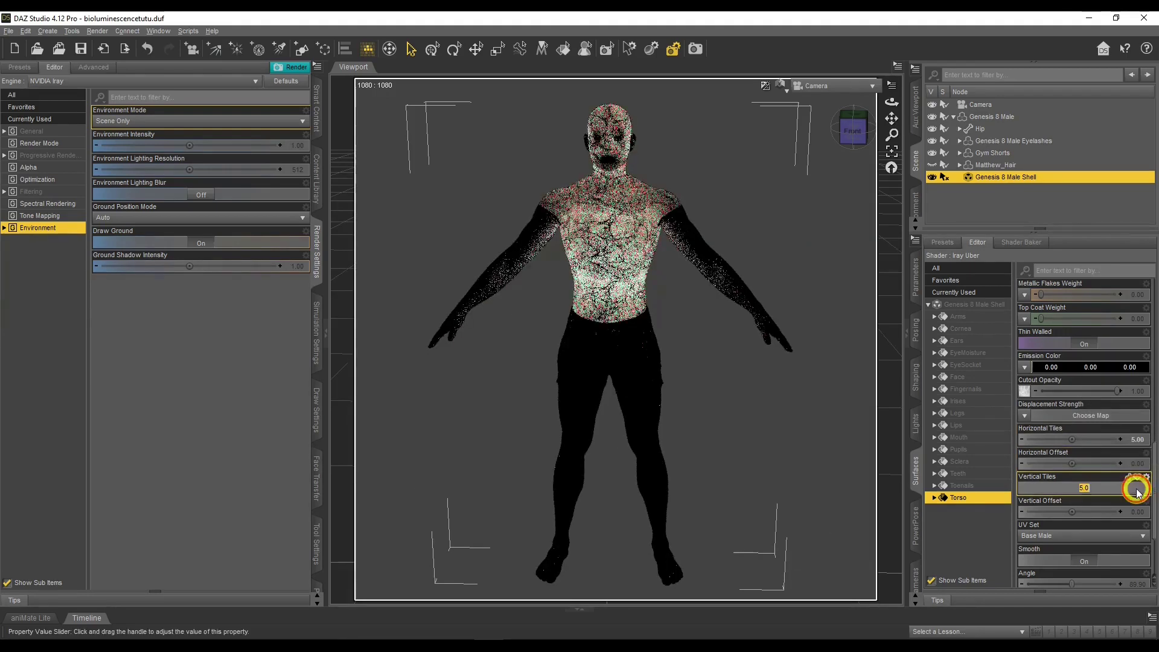
text(2)
key(Return)
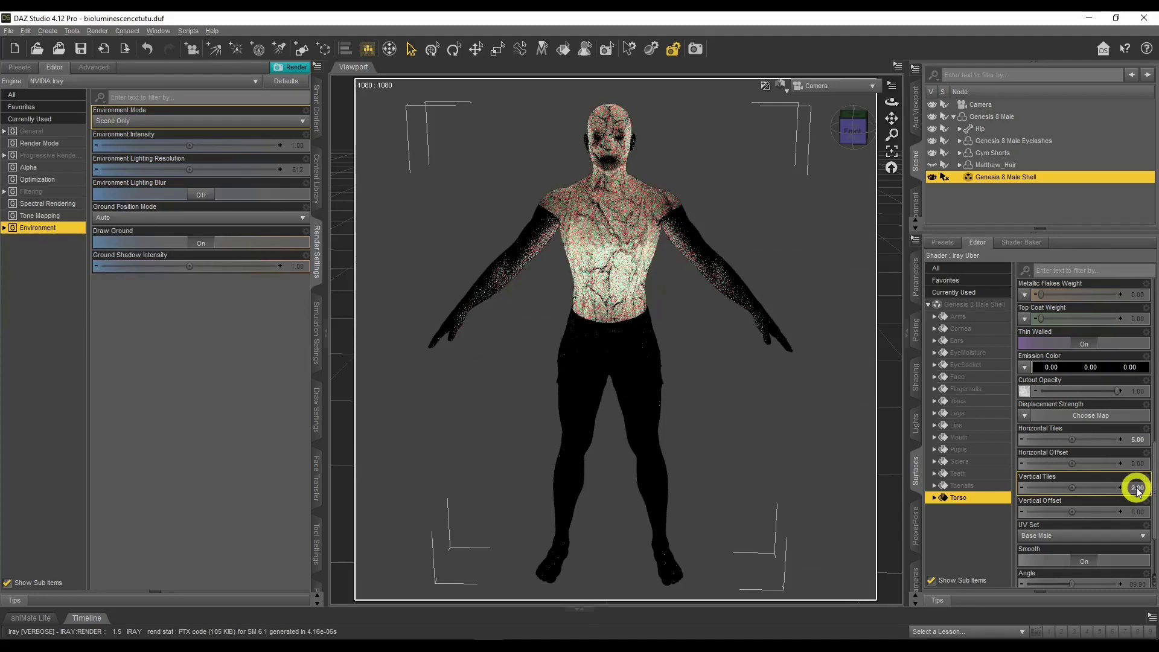
Set the shell Torso's Vertical Tiles to 3 and keep its Horizontal Tiles at 5.
click(1137, 489)
text(3)
key(Return)
click(1133, 442)
key(Return)
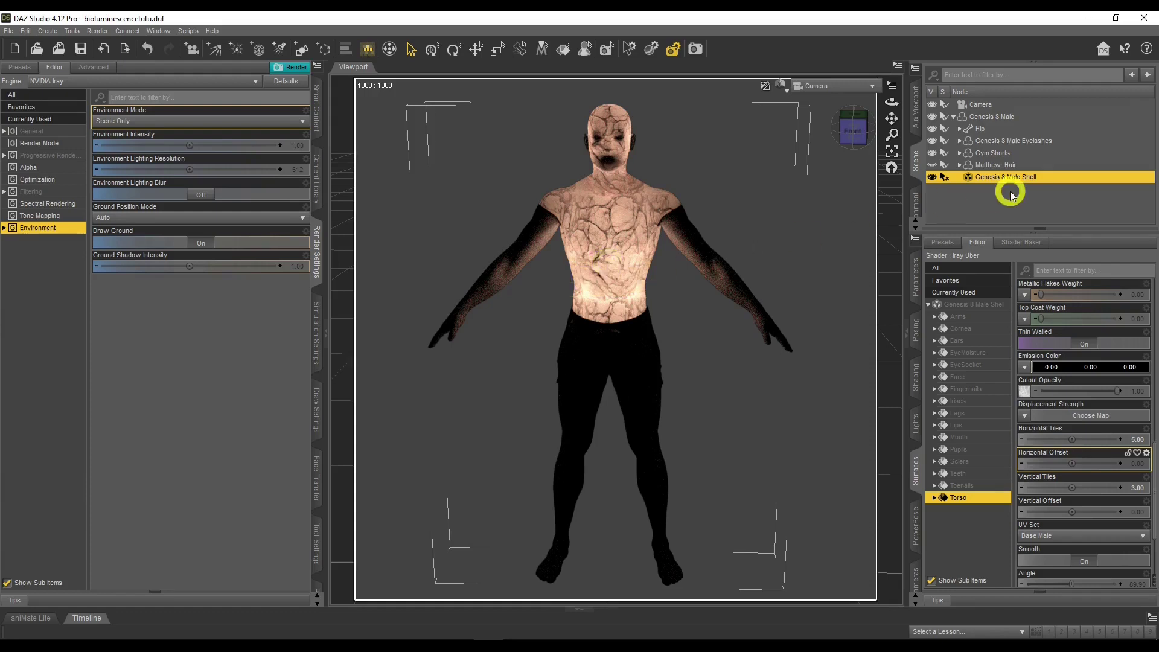
Select the internal Torso cylinder parented inside the Genesis 8 Male and make its surface active for editing.
click(607, 266)
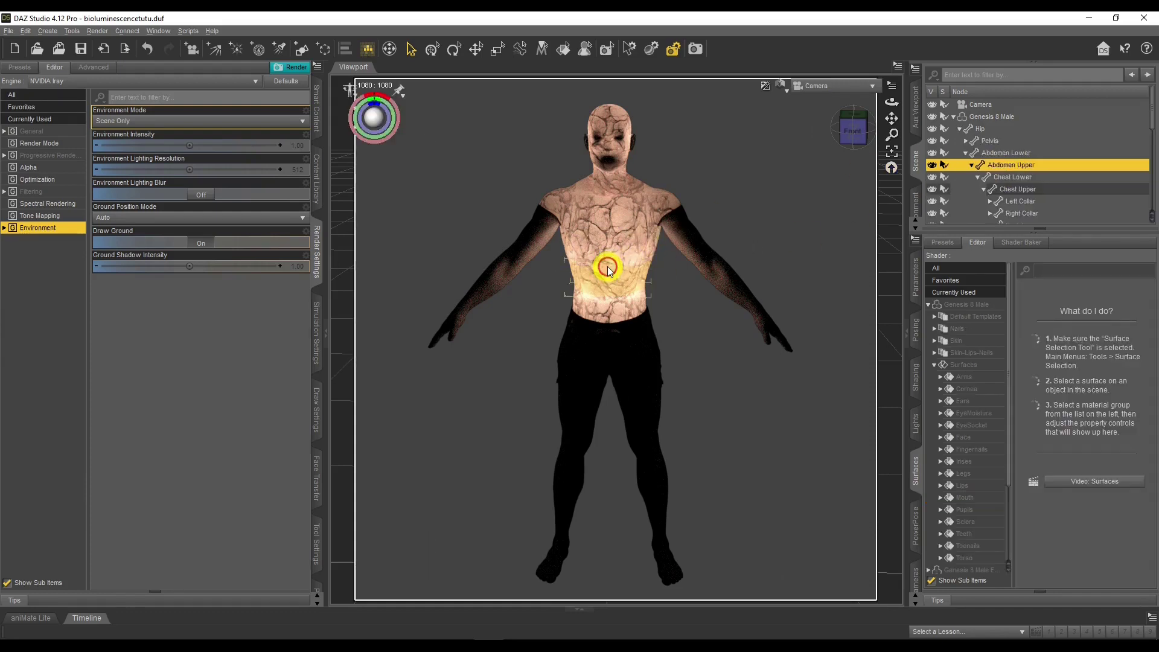
click(1006, 170)
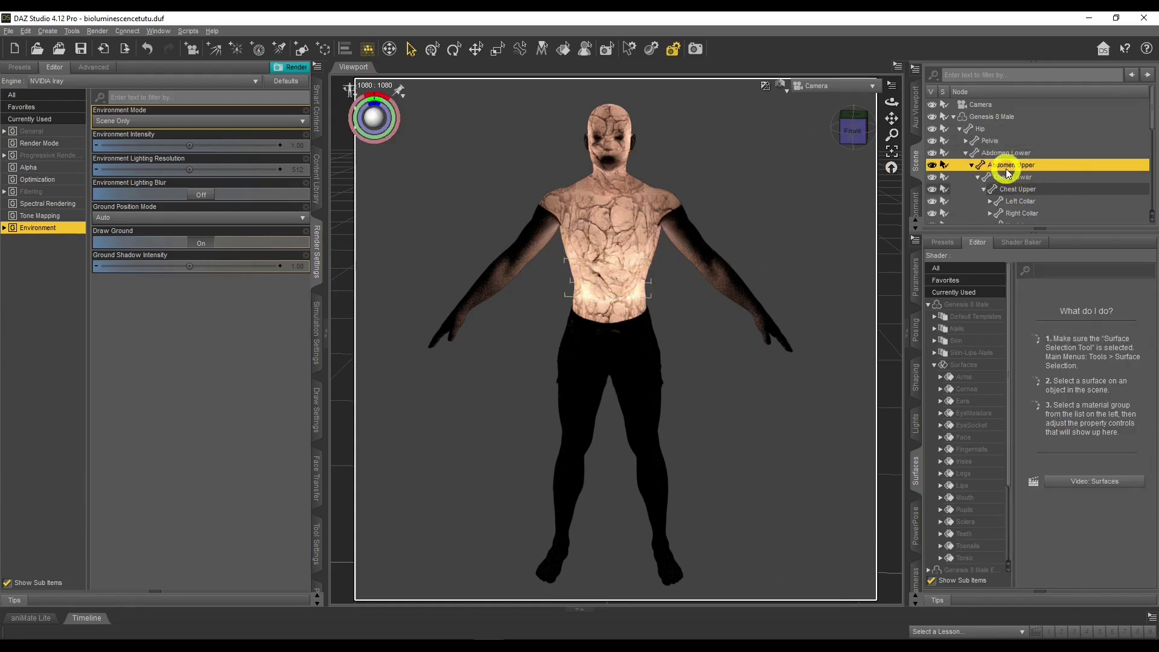
scroll(1006, 174, down, 5)
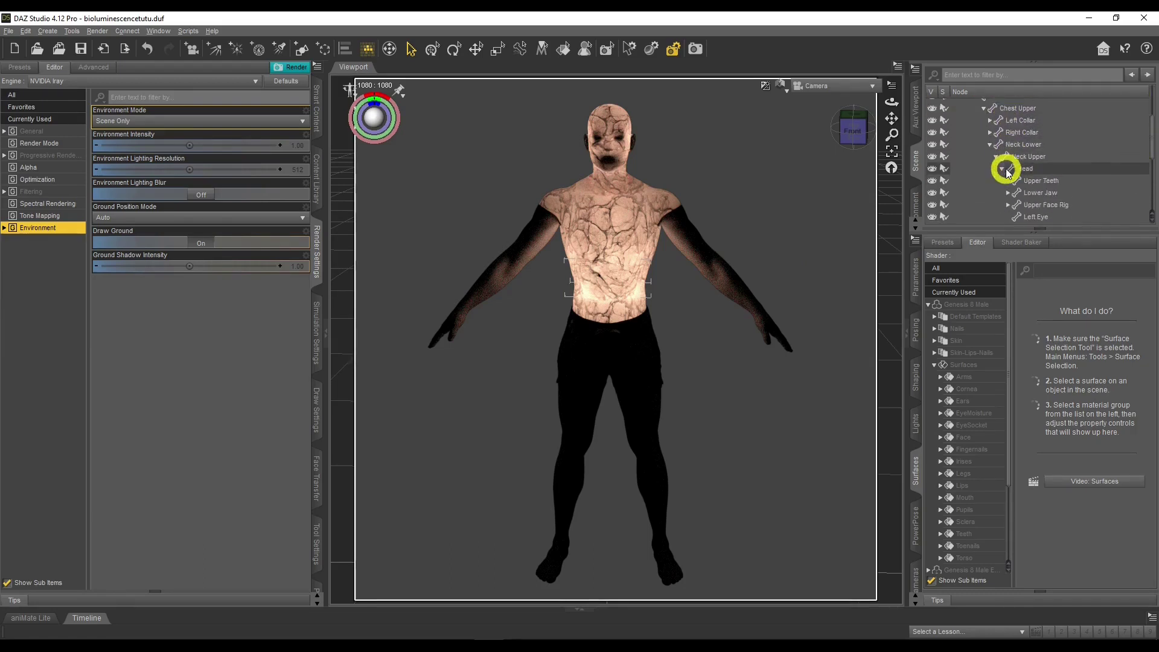
scroll(1006, 173, down, 3)
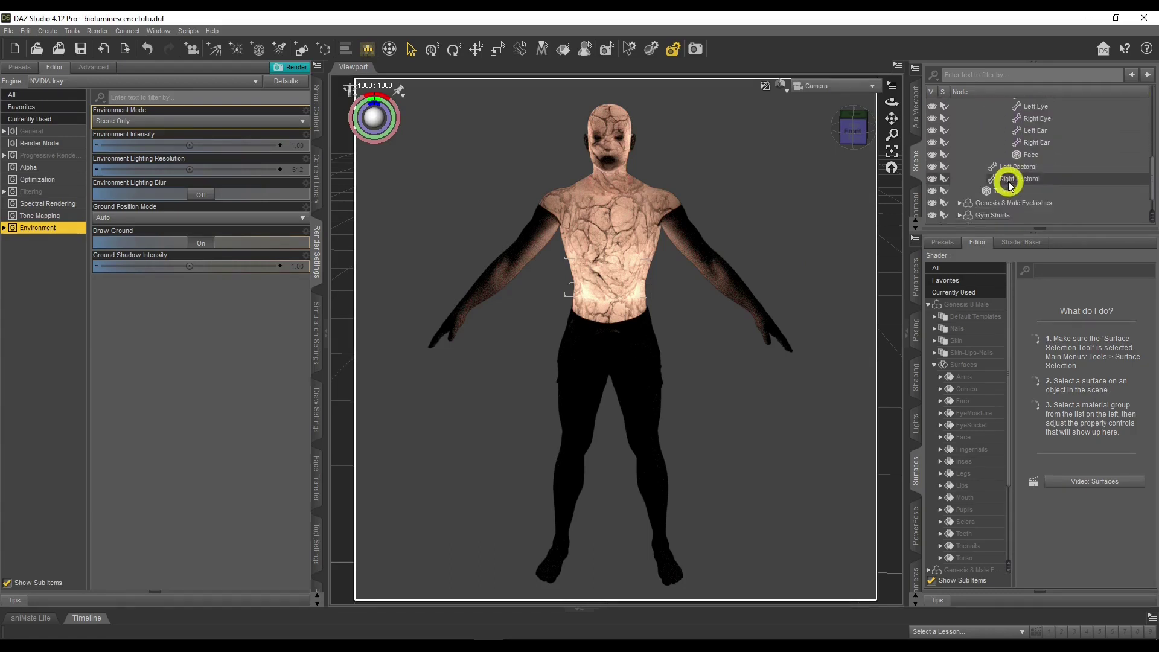
click(1005, 188)
click(941, 305)
Try a dark red Emission Color on the internal Torso cylinder.
click(1064, 368)
click(1058, 366)
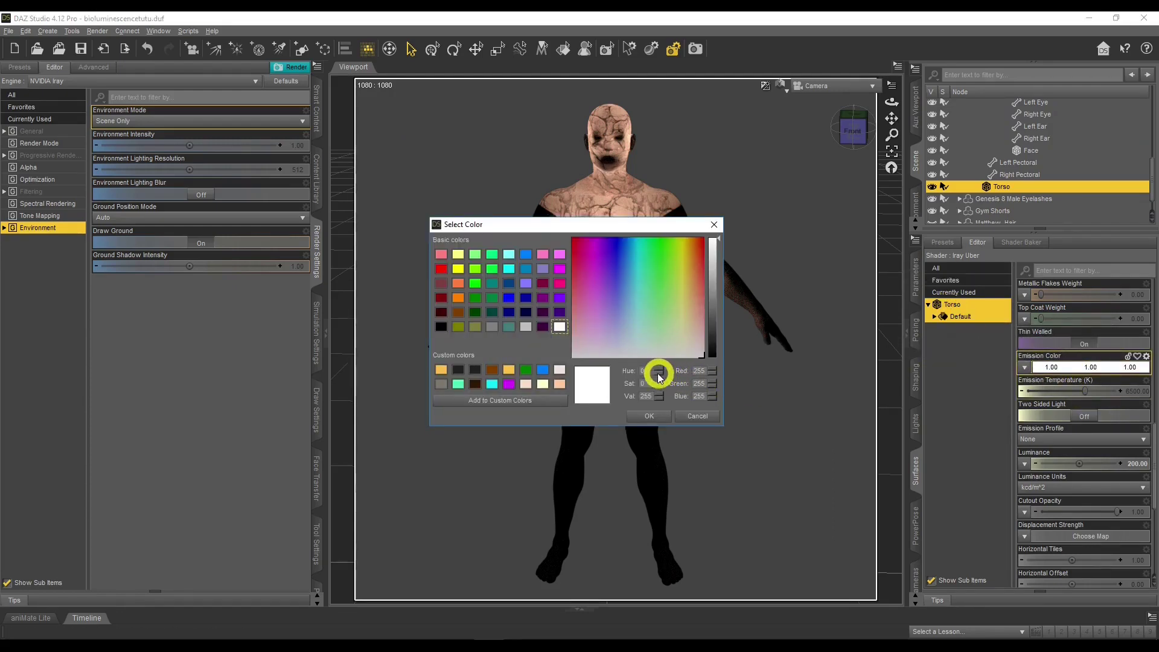
click(441, 298)
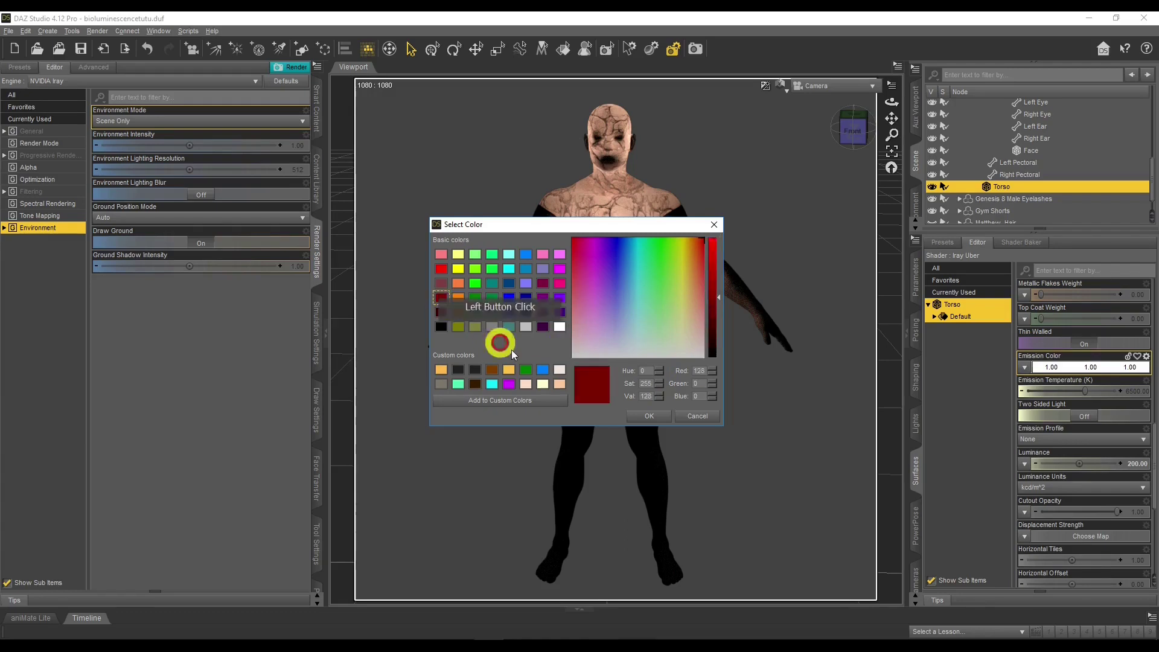
click(649, 416)
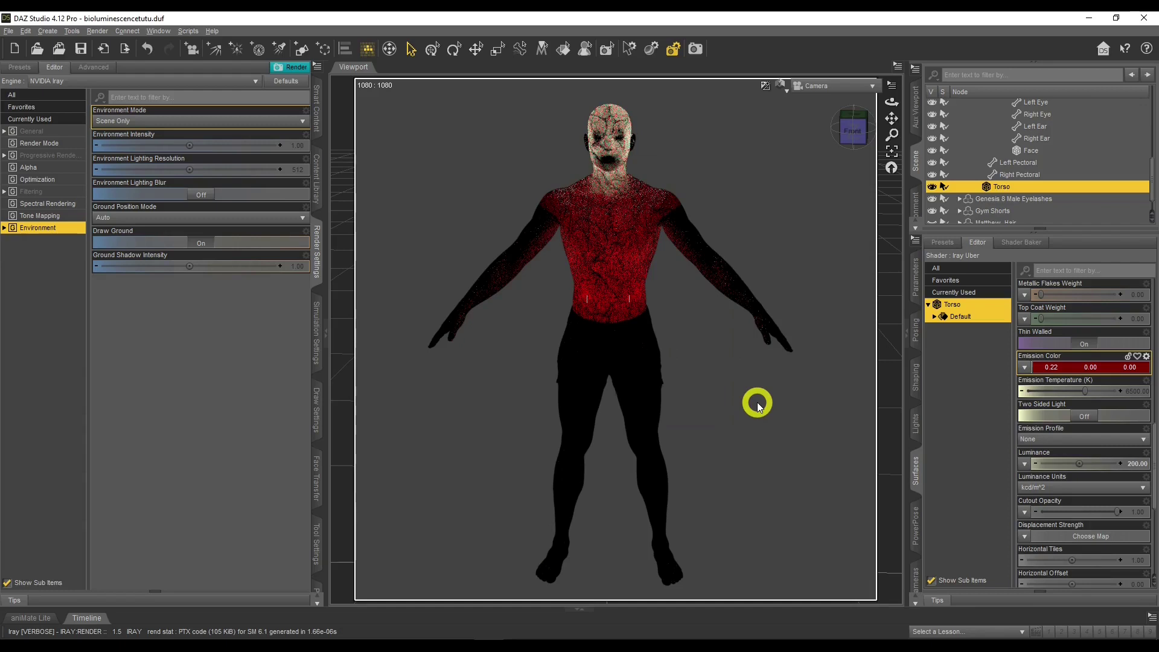
Brighten the Torso cylinder's red Emission Color to 0.50, 0.00, 0.00.
click(1053, 366)
click(748, 300)
drag(719, 290, 717, 270)
click(656, 416)
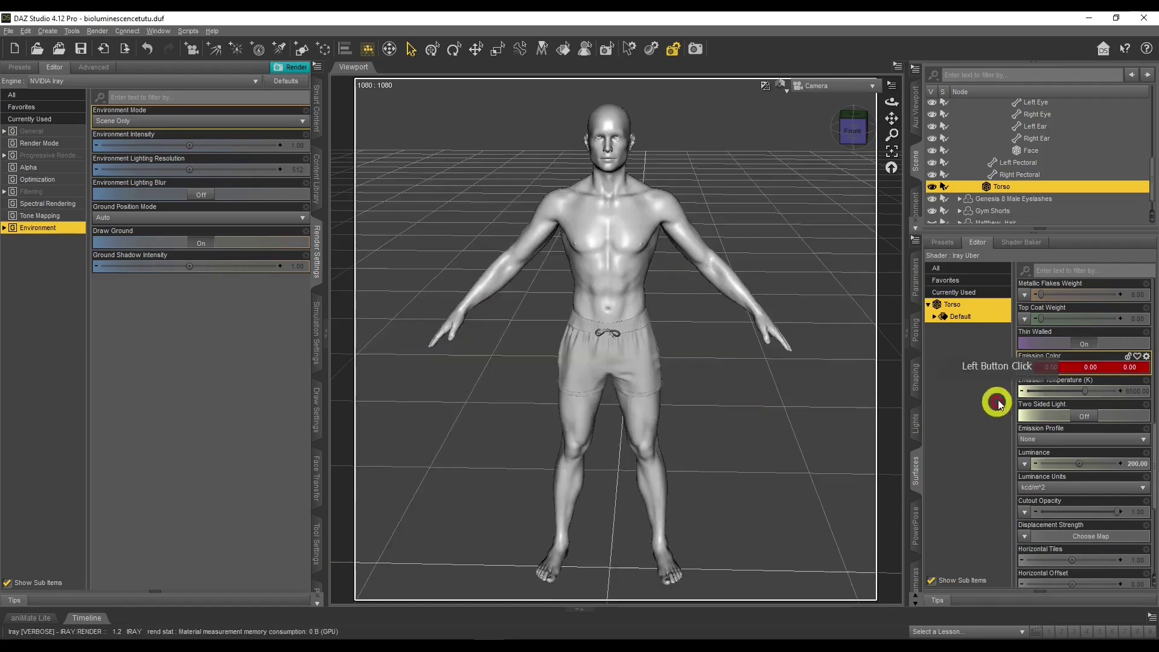
Shift the Torso cylinder's Emission Color to an orange-red of 0.50, 0.10, 0.033.
click(1068, 368)
click(421, 276)
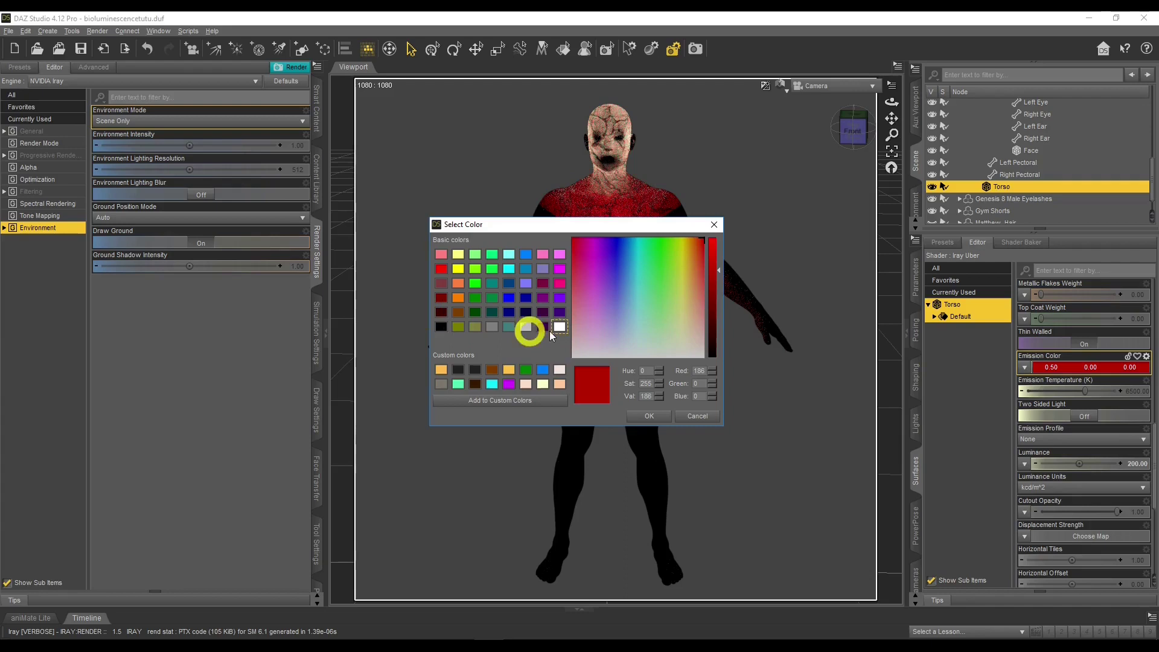
drag(694, 301, 697, 272)
click(649, 416)
click(916, 418)
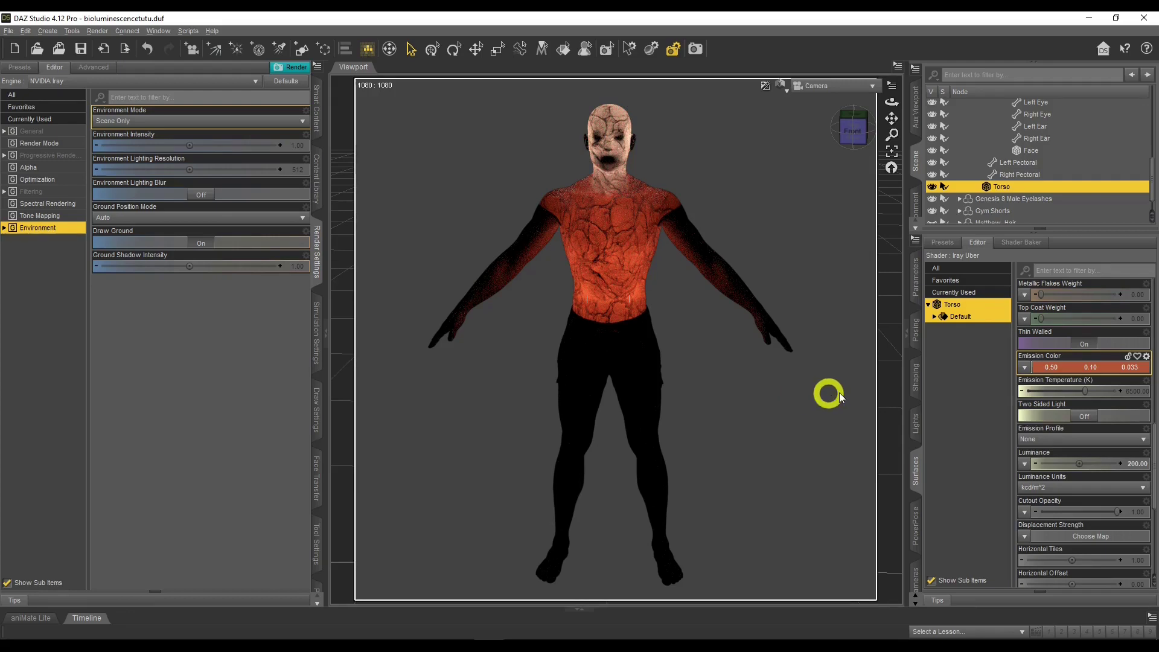
Store the Torso cylinder's orange-red emission colour as a custom colour swatch for reuse.
click(1071, 370)
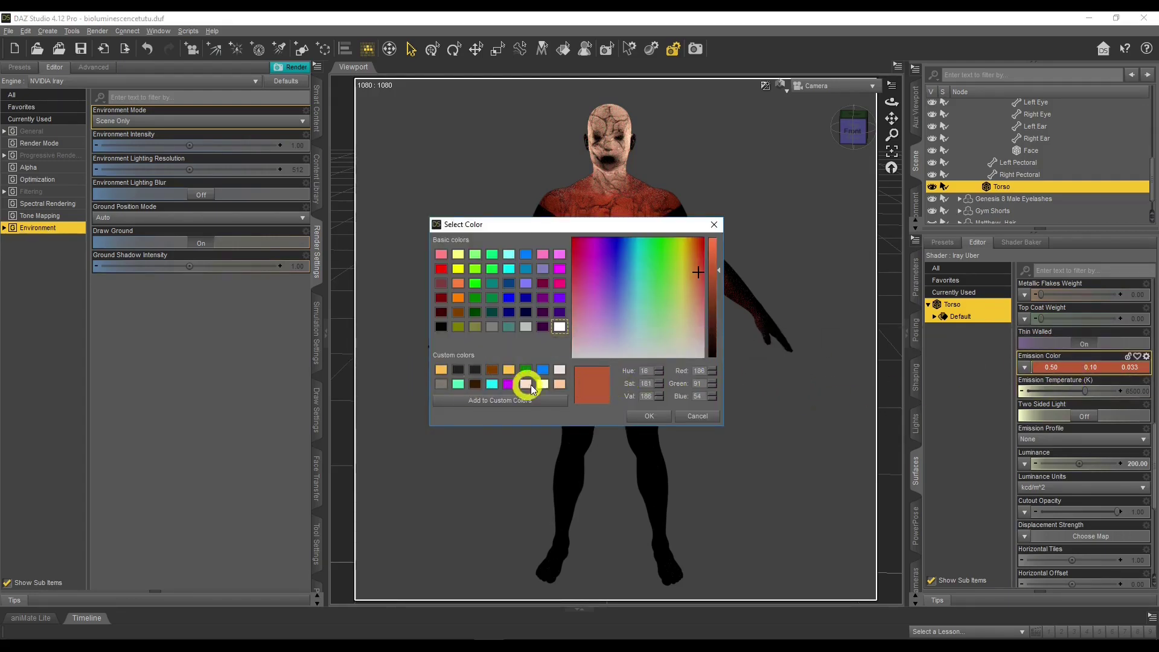
click(596, 388)
drag(595, 388, 559, 374)
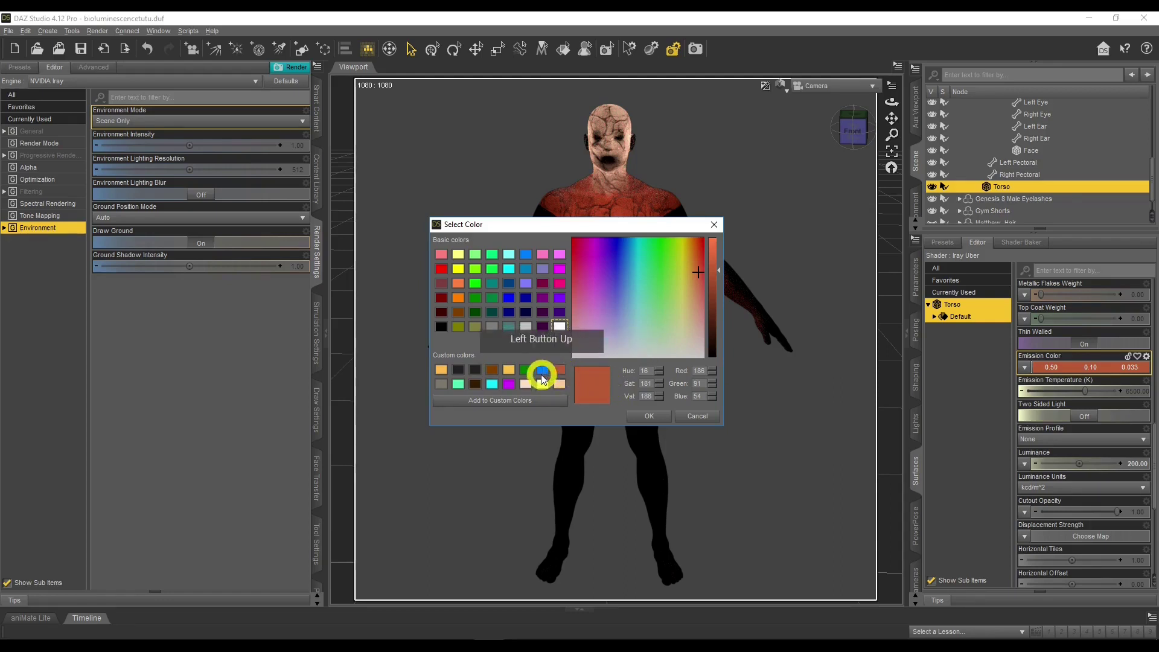
click(648, 416)
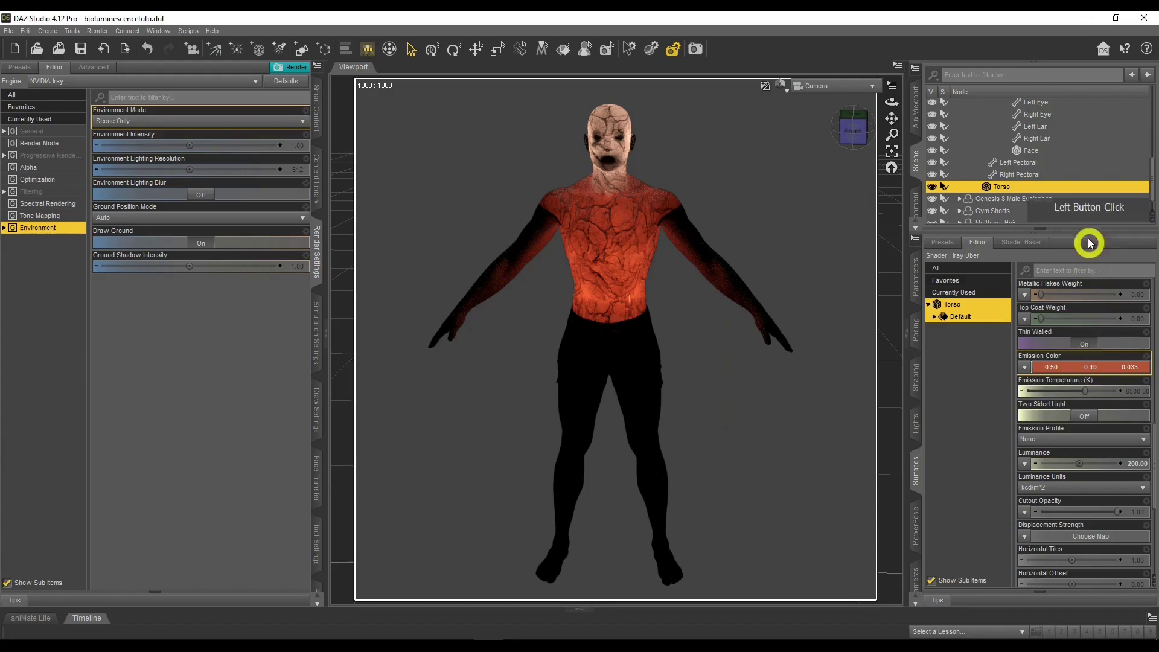
Apply the stored orange-red custom colour to the internal Face cylinder's Emission Color.
click(1024, 190)
scroll(1025, 190, up, 2)
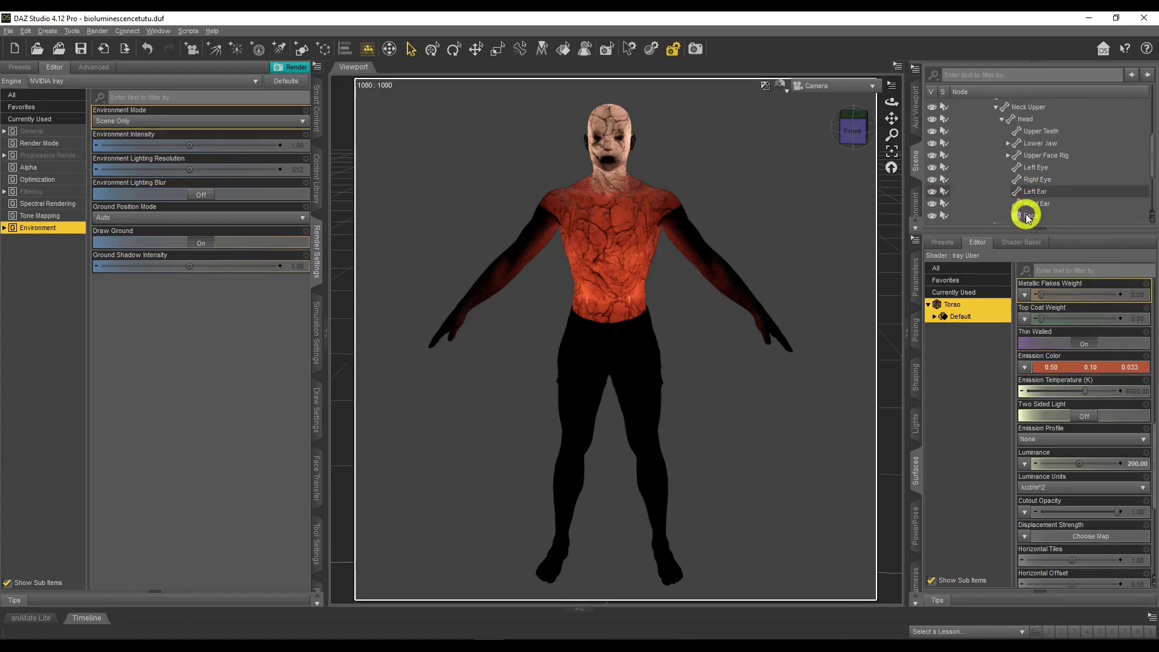
click(1026, 215)
click(950, 305)
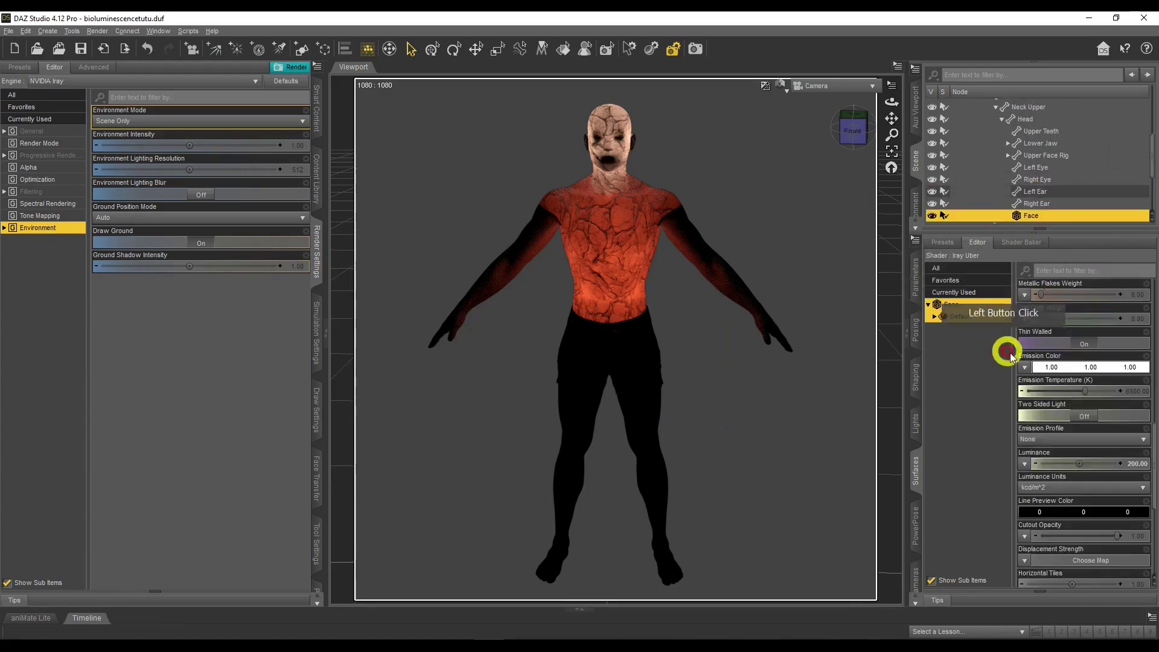
click(1057, 366)
click(561, 370)
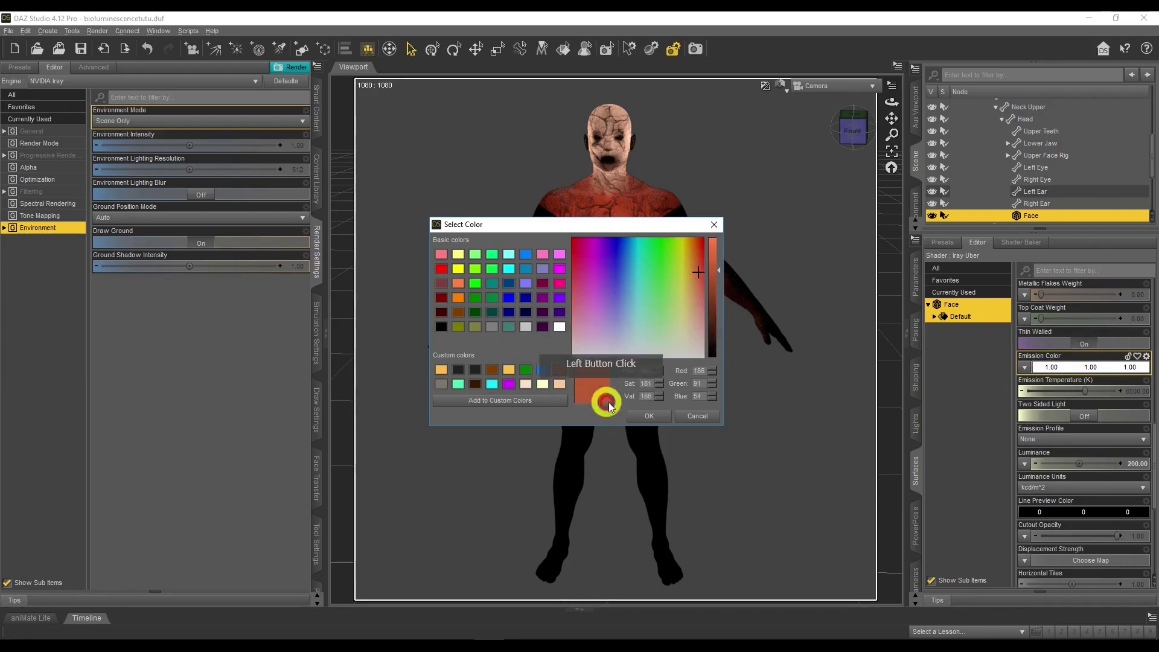
click(648, 416)
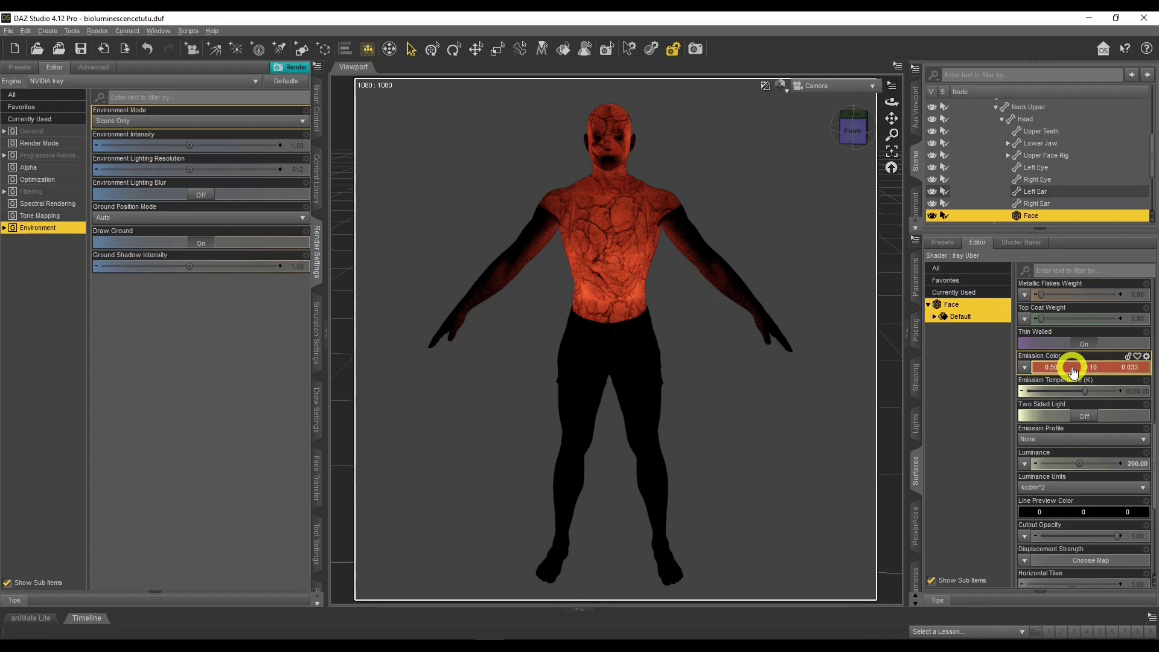
Set the Luminance of both the internal Face cylinder and the internal Torso cylinder to 500.
click(1141, 464)
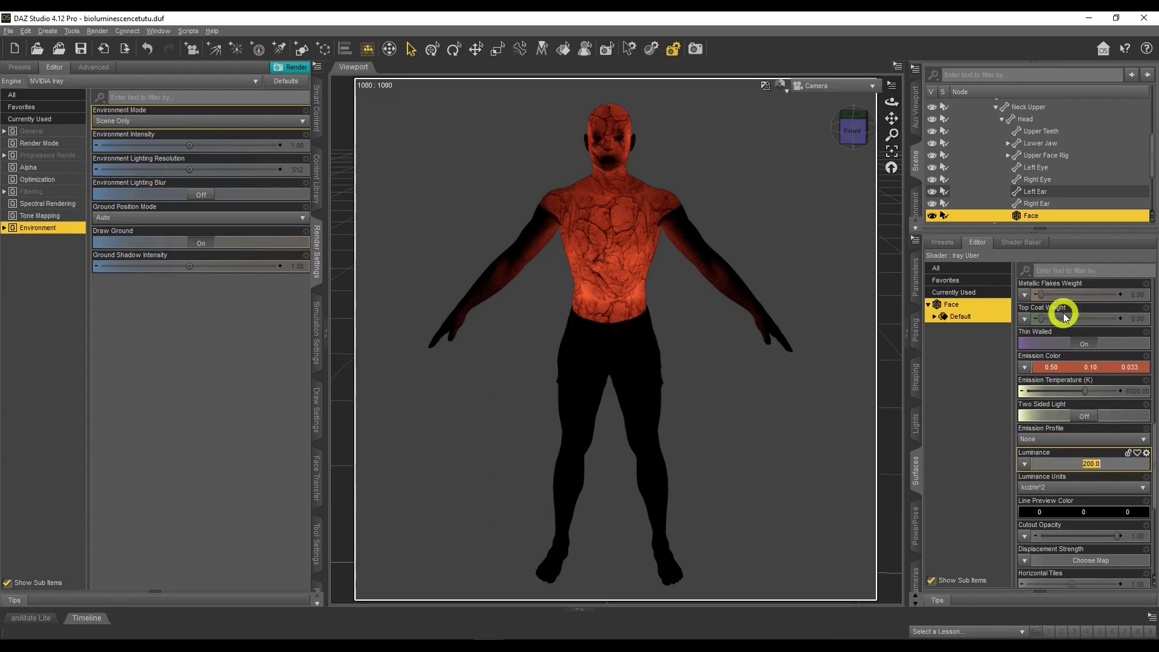
key(Return)
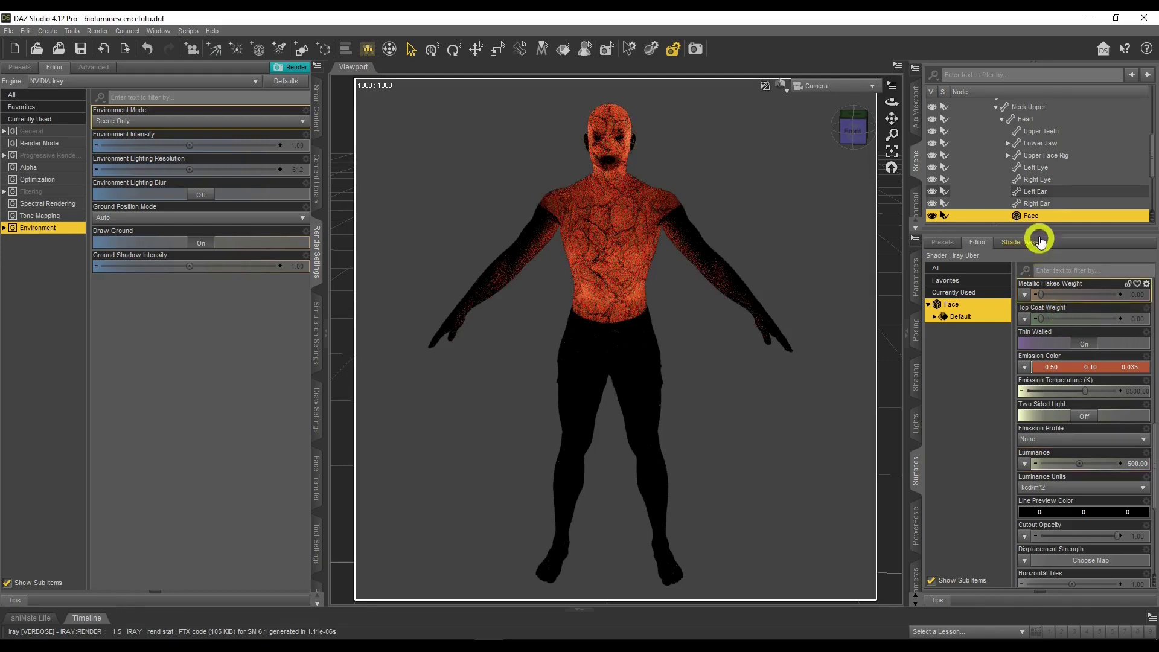
scroll(1029, 188, down, 3)
click(1029, 188)
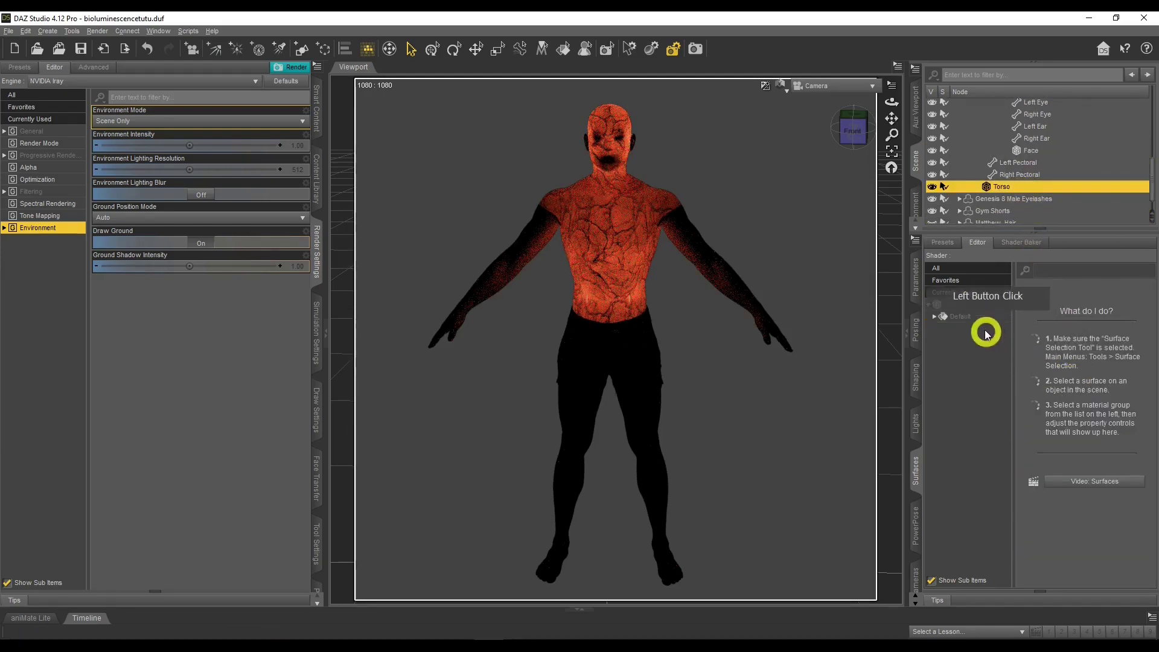
click(969, 305)
click(1138, 463)
text(55)
text(00)
key(Return)
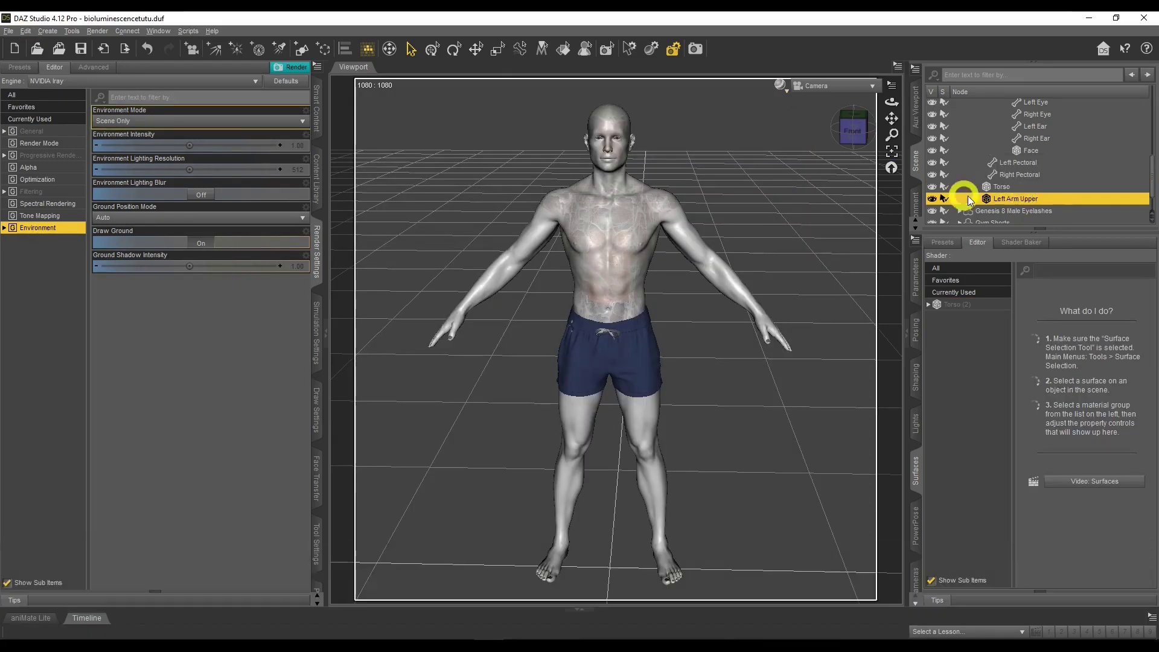
Parent the Left Arm Upper cylinder under the left shoulder bone, and rotate an instance of it into the right upper arm.
drag(996, 199, 1006, 98)
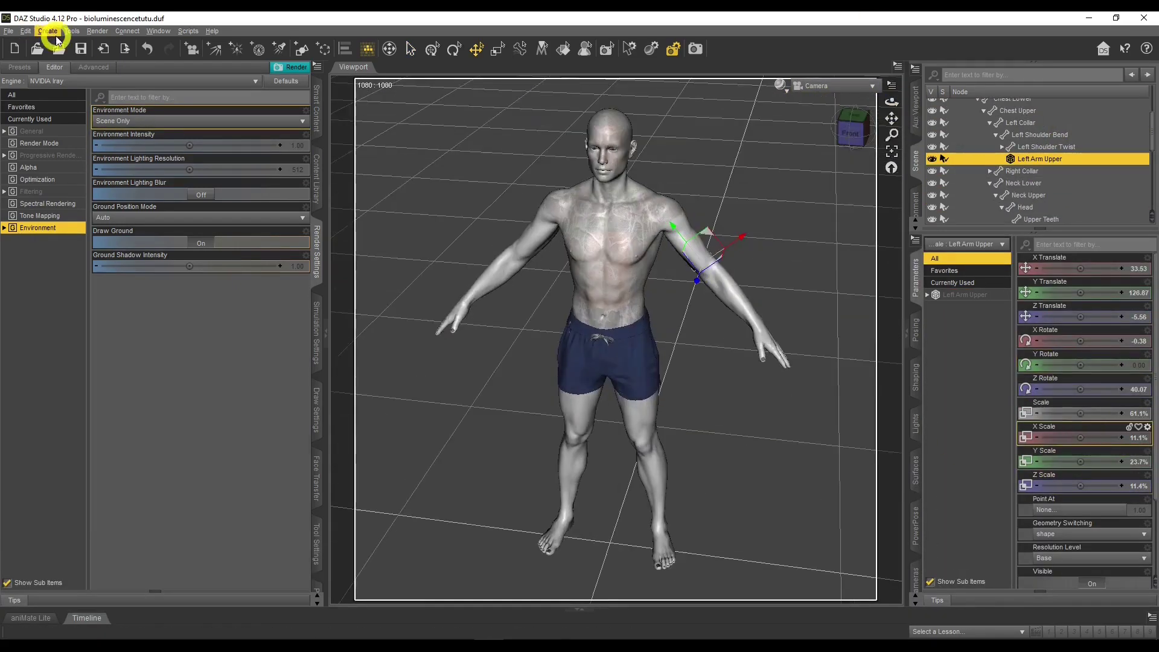
key(ctrl+v)
click(1029, 217)
click(599, 246)
click(1096, 388)
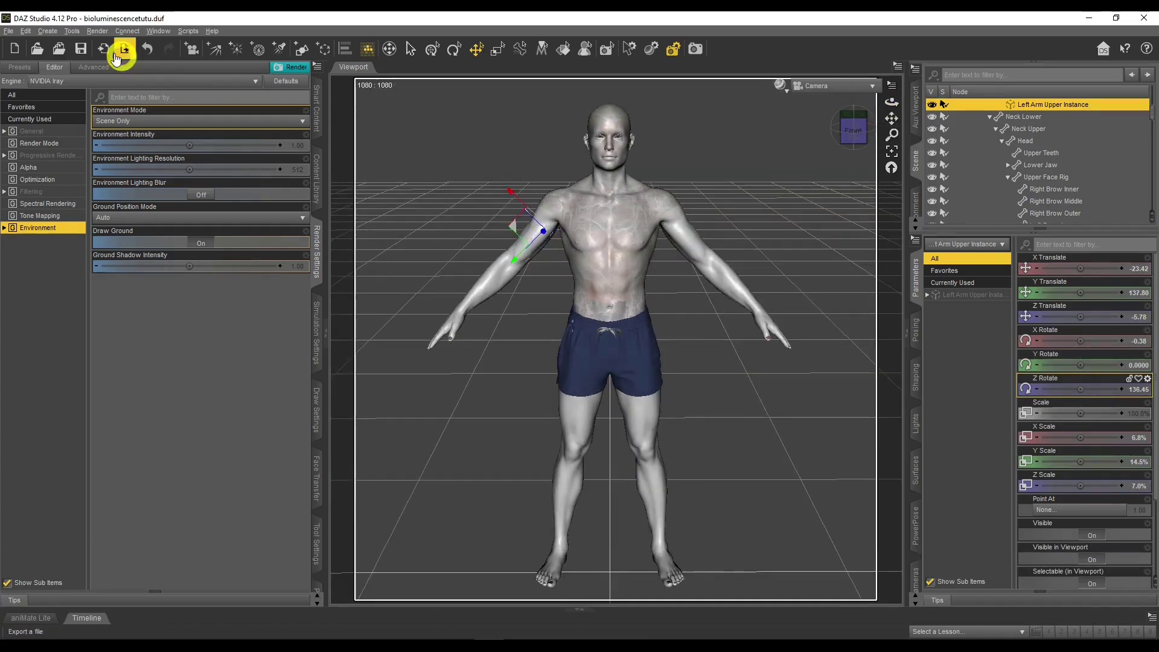
Fit an instance of the Left Arm Lower cylinder into the right forearm and the Left Thigh cylinder into the left thigh.
drag(891, 102, 890, 102)
drag(890, 102, 891, 103)
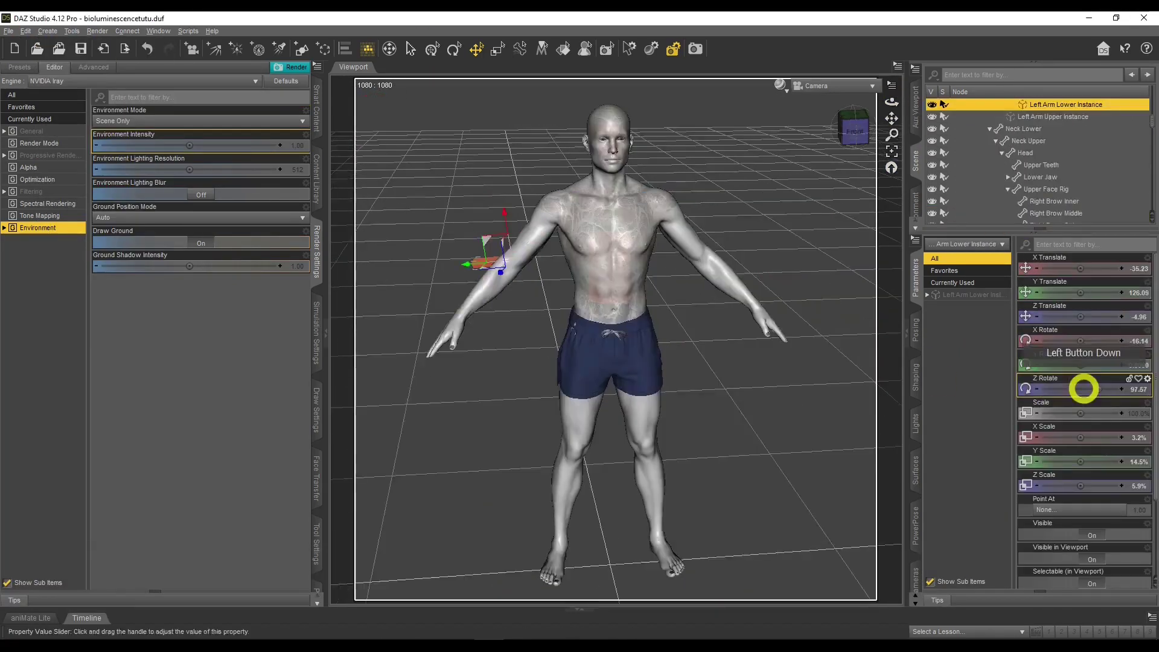
click(25, 31)
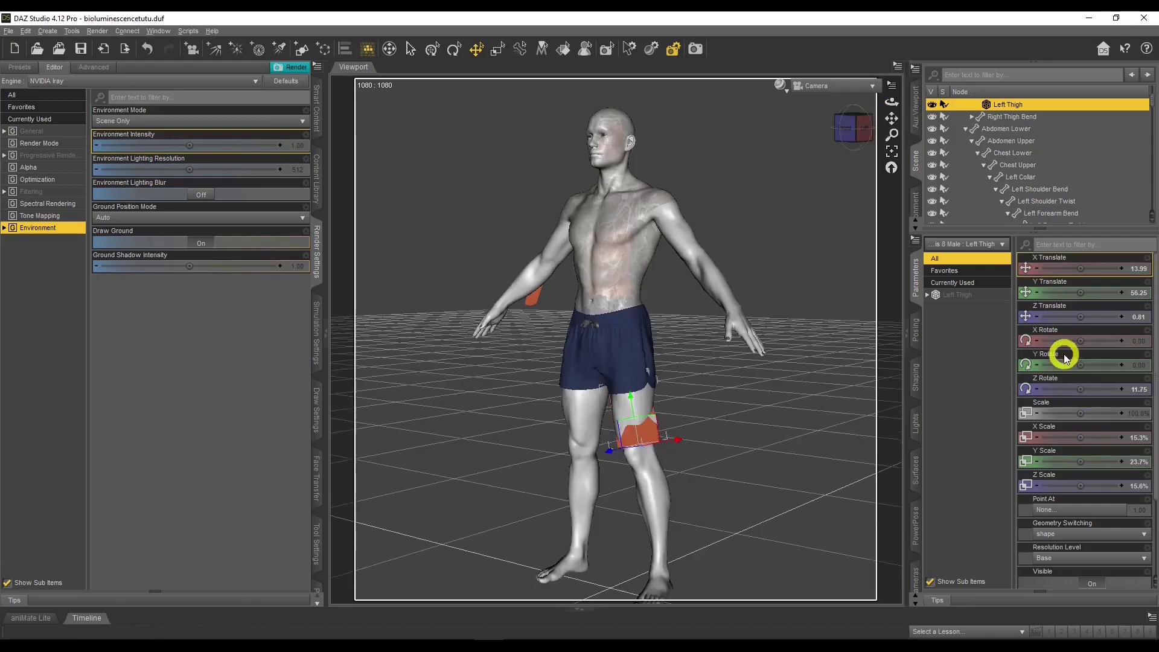
click(636, 406)
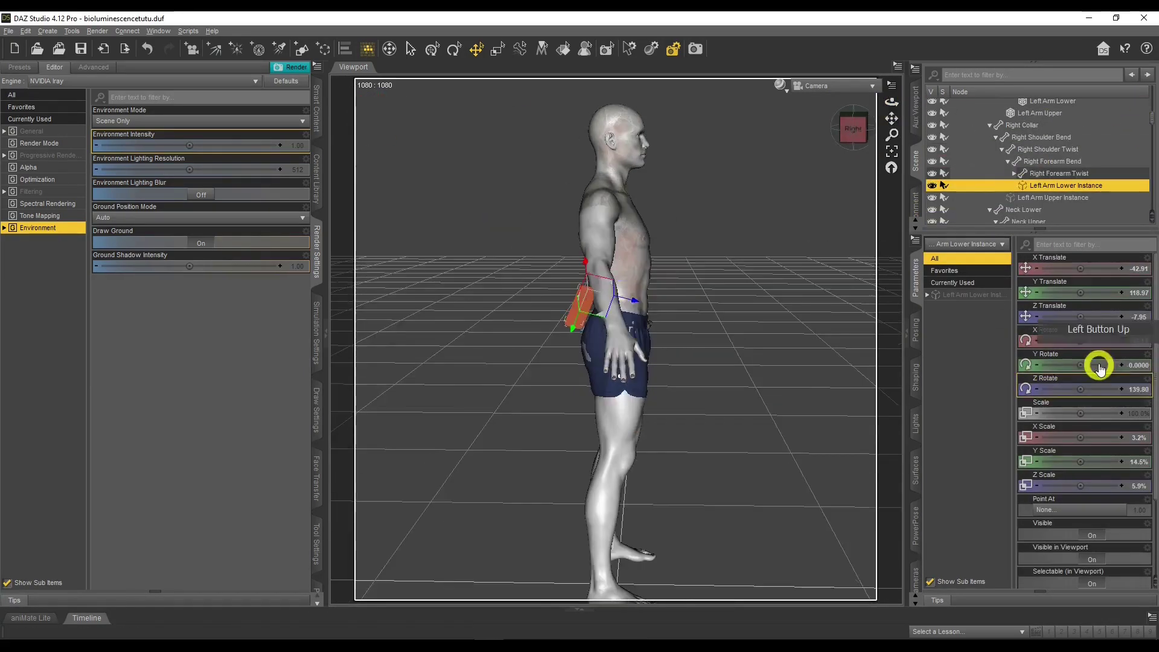
click(1077, 437)
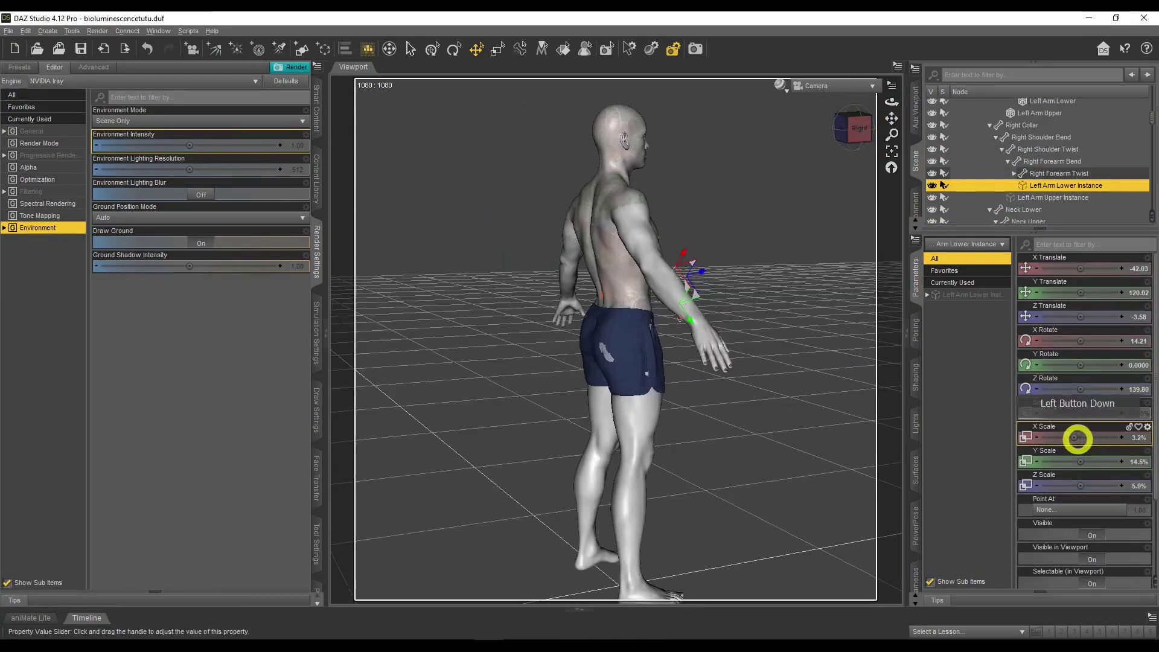
click(1042, 142)
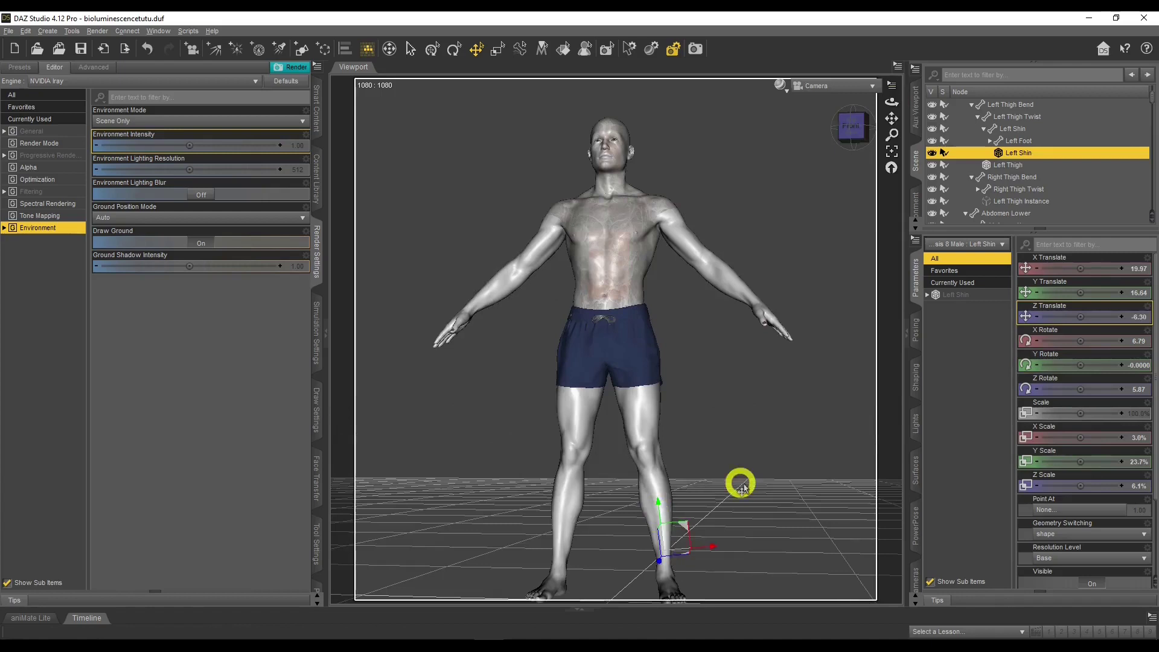
Add an instance of the Left Shin cylinder for the right lower leg, and preview the figure in NVIDIA Iray.
key(ctrl+v)
click(1008, 218)
drag(893, 105, 893, 103)
click(1059, 160)
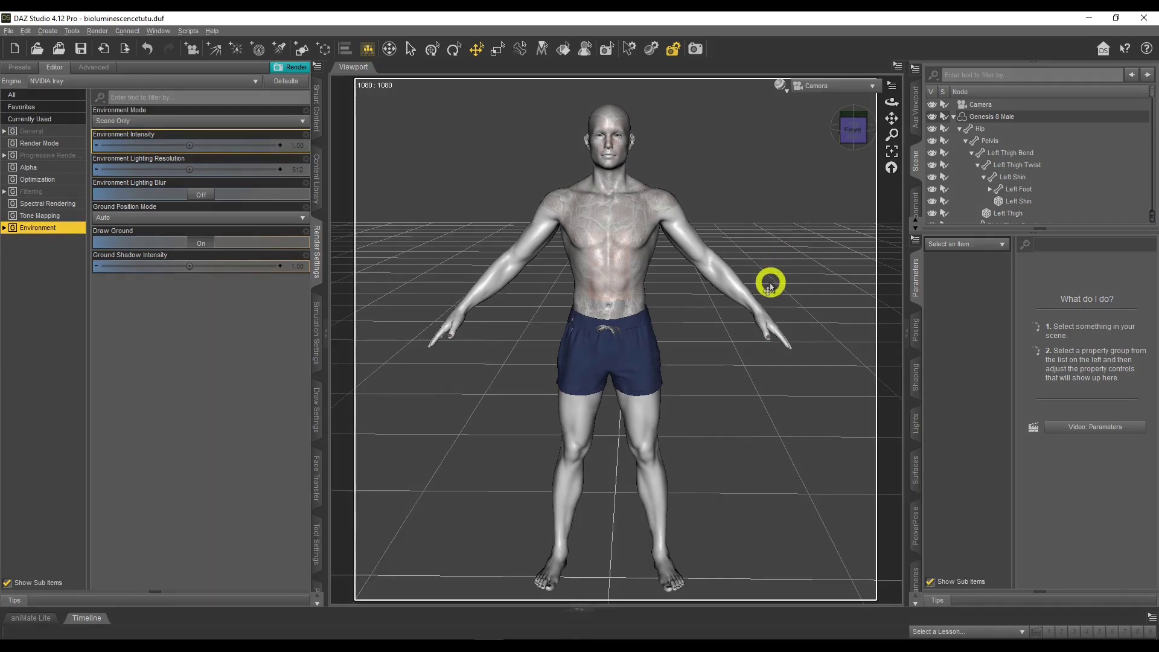
click(780, 85)
click(791, 224)
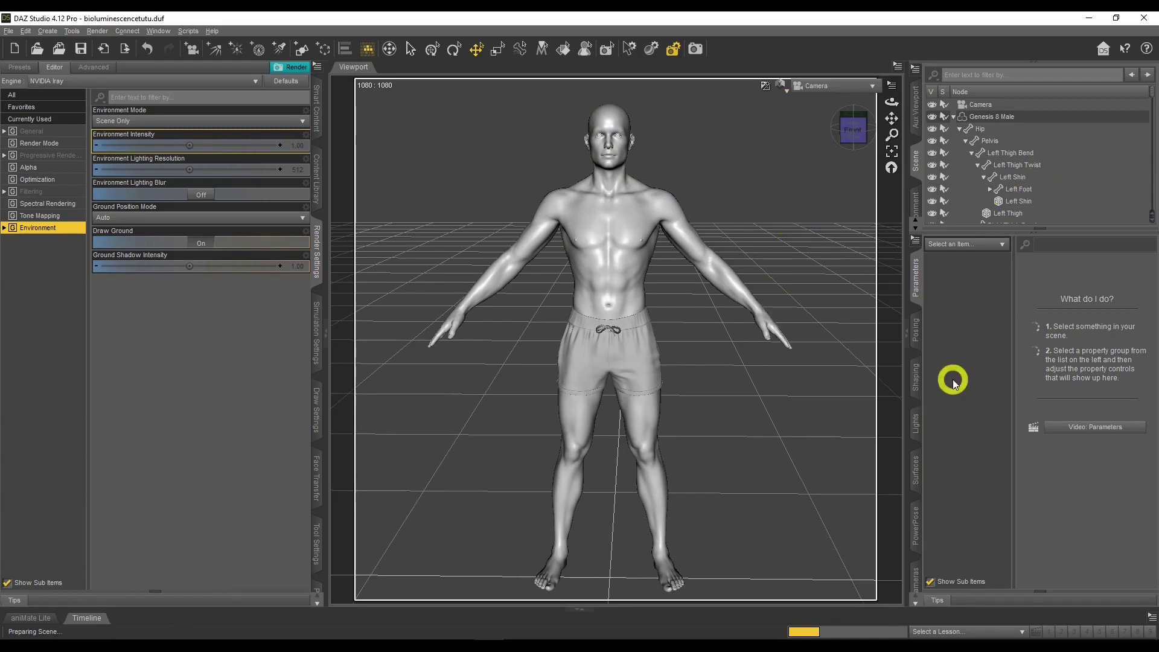
Apply AmbientOcclusionMapVeins1.png as the Cutout Opacity map on the Genesis 8 Male Shell's Arms, Ears, Legs and Lips surfaces.
scroll(964, 181, down, 8)
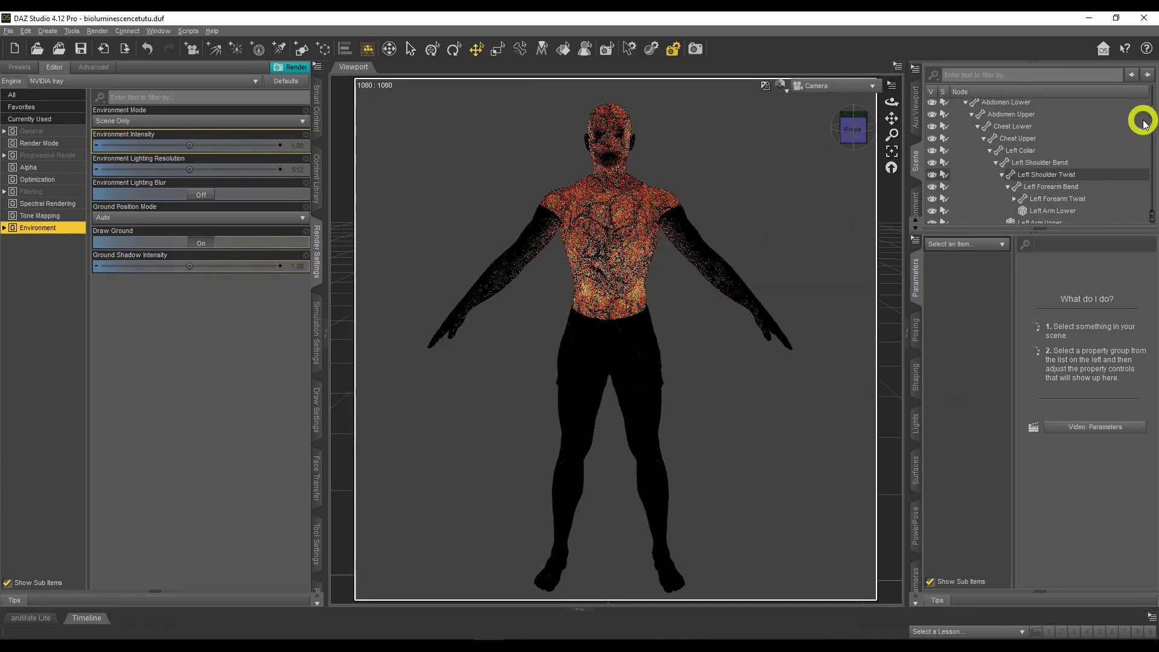
drag(1151, 114, 1146, 202)
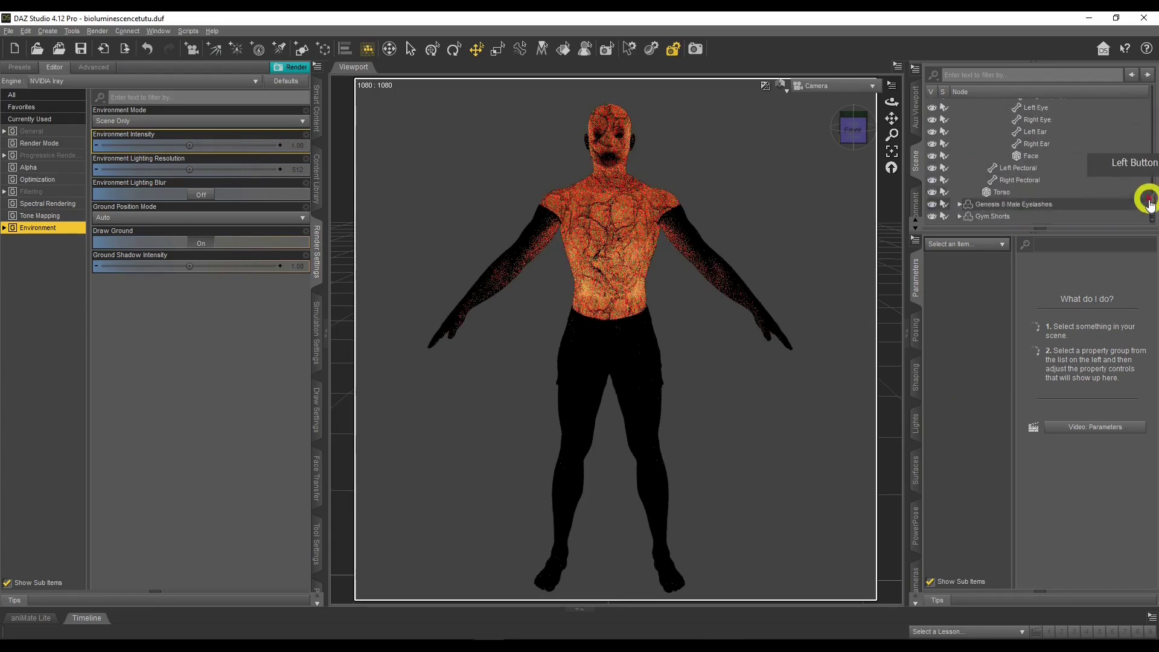
click(1007, 219)
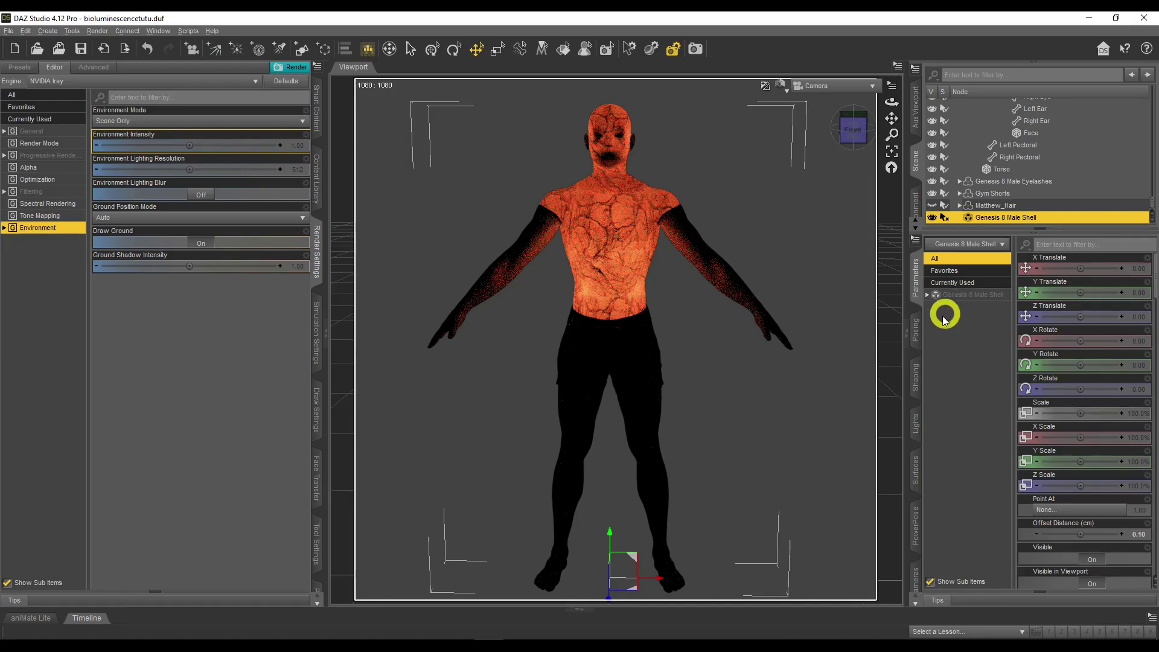
click(915, 470)
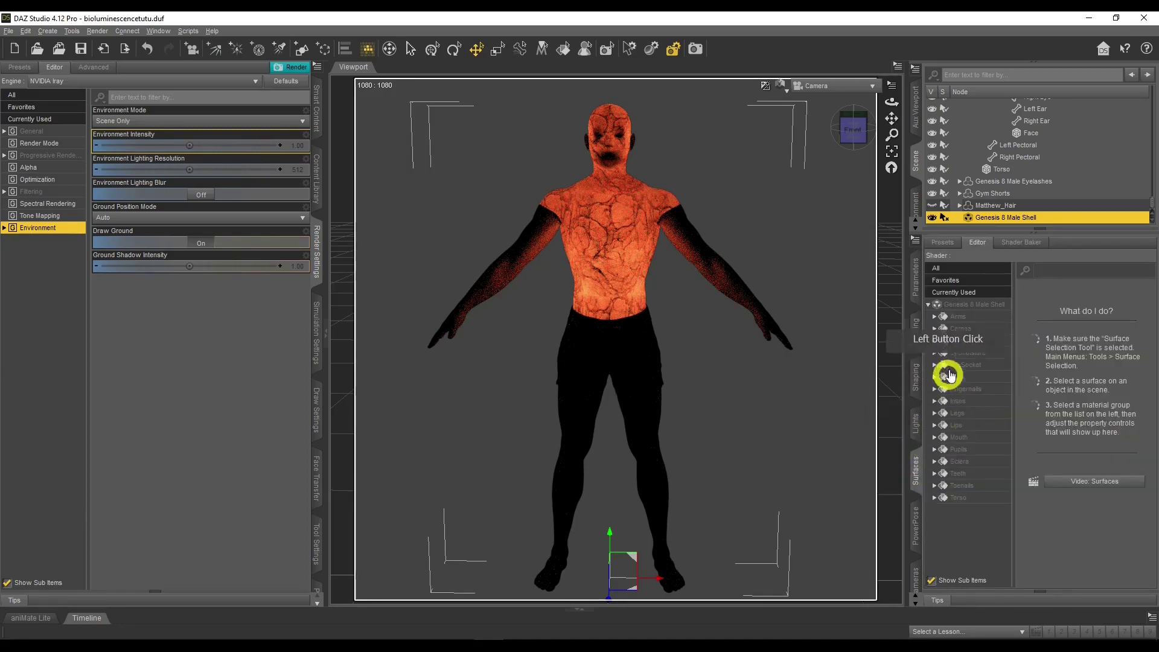
click(961, 319)
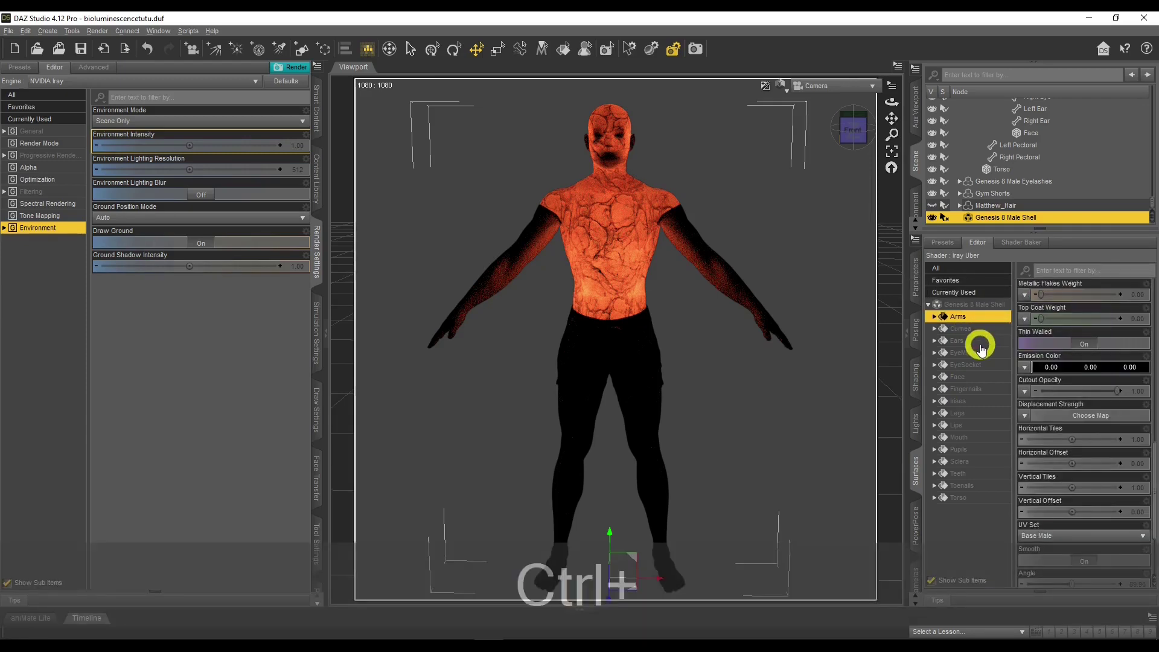
ctrl+click(977, 342)
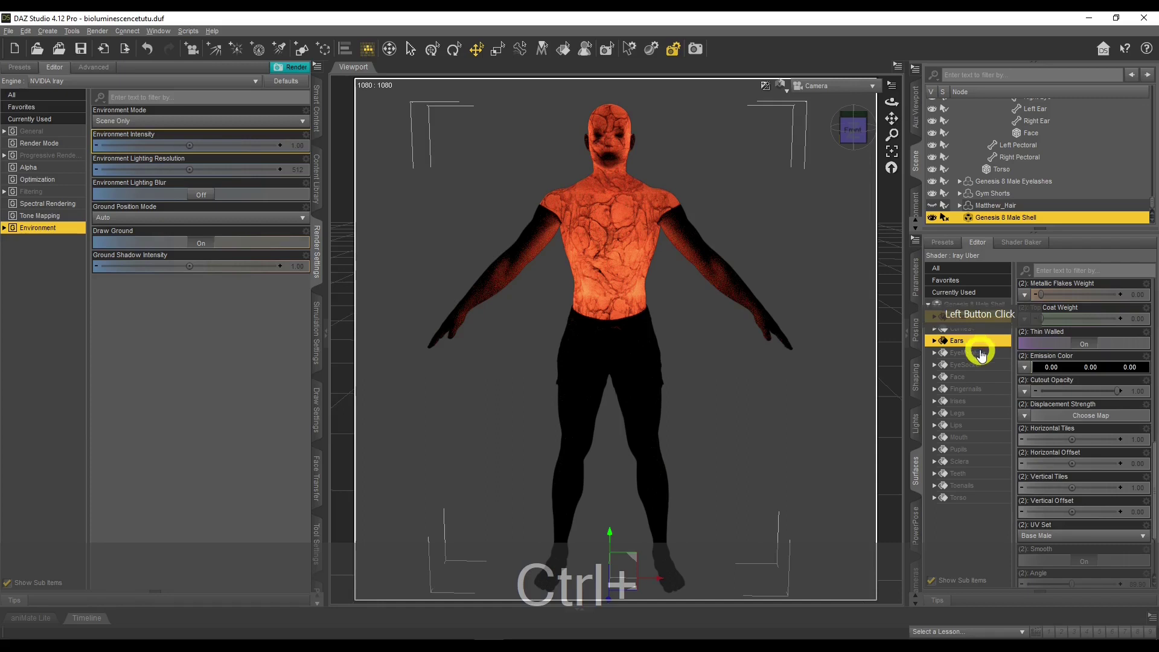
ctrl+click(966, 413)
ctrl+click(964, 425)
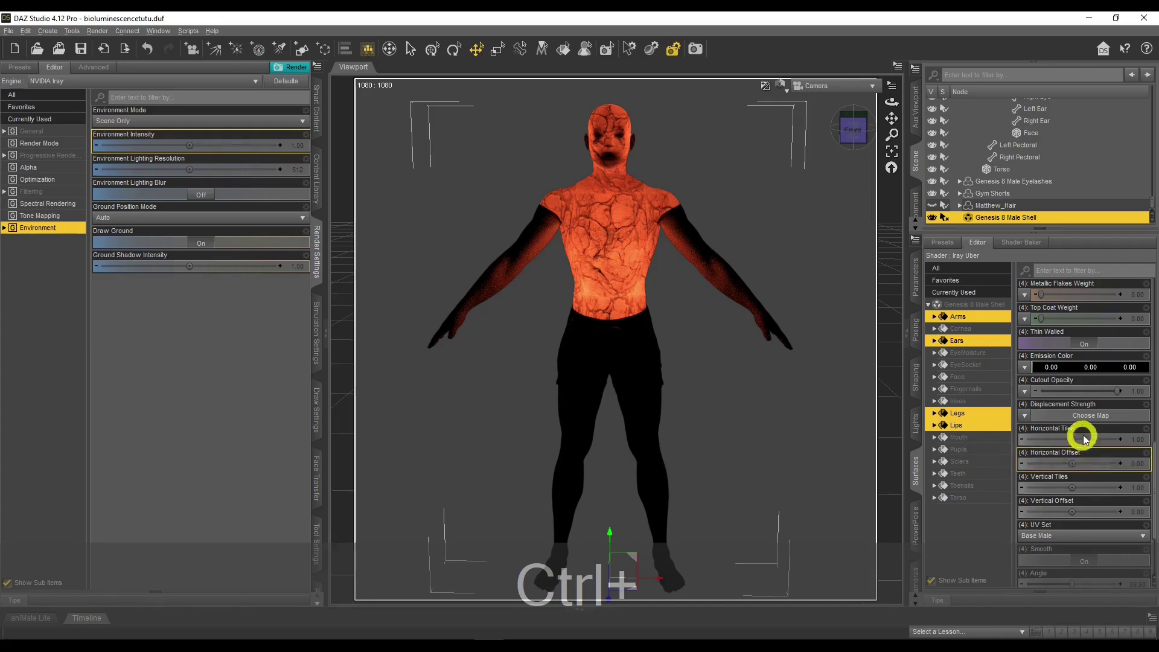
click(1025, 391)
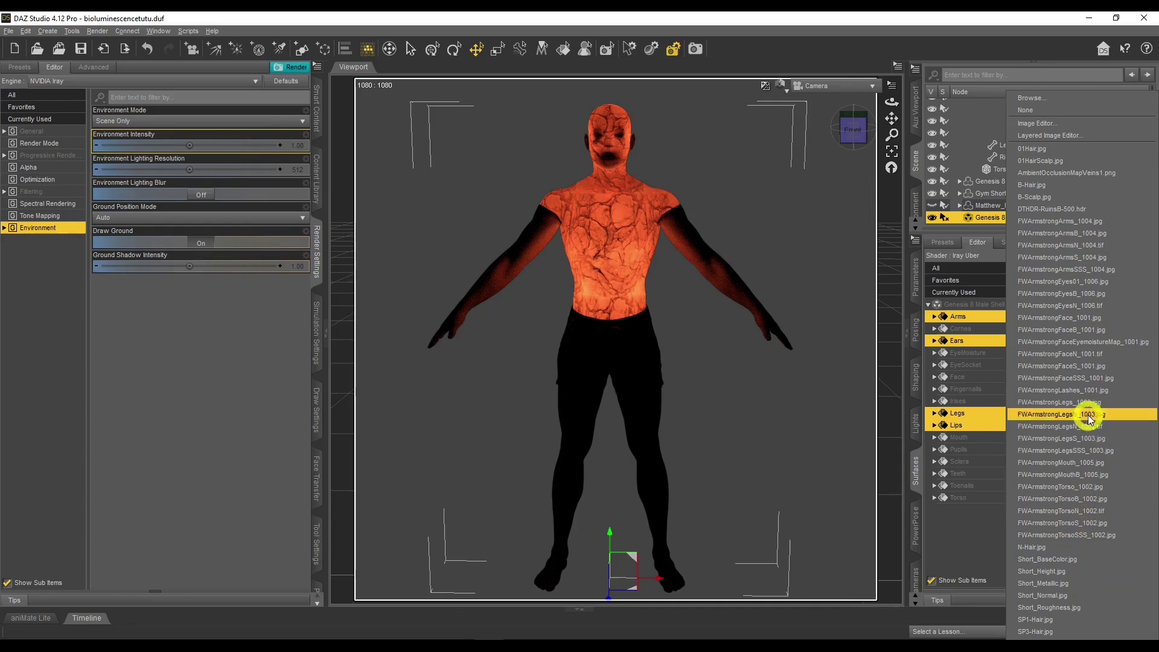
click(1079, 174)
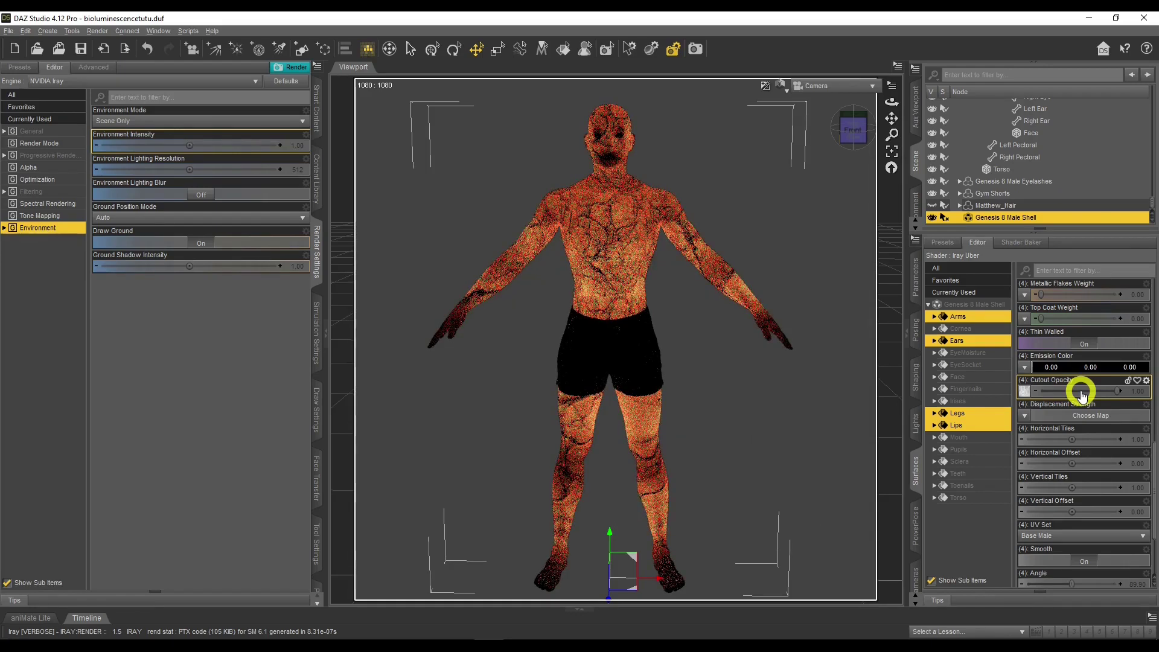
Try a Vertical Tiles value of 5 on the shell's Legs surface, and reset it to 1.
scroll(1081, 395, up, 6)
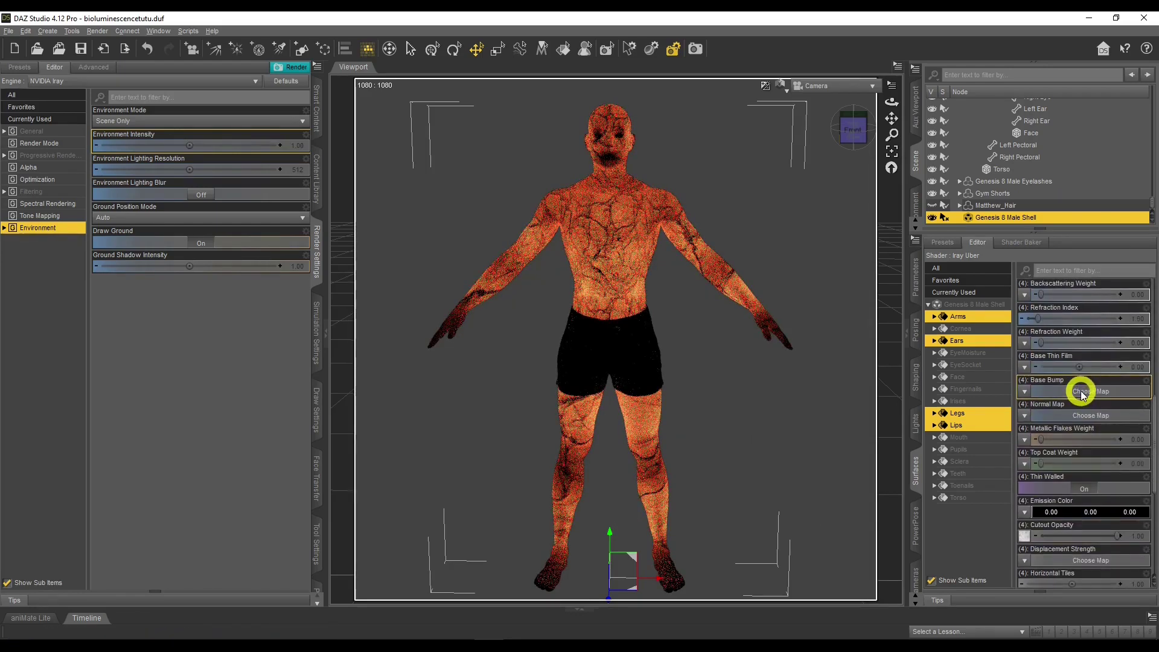
scroll(1081, 395, up, 1)
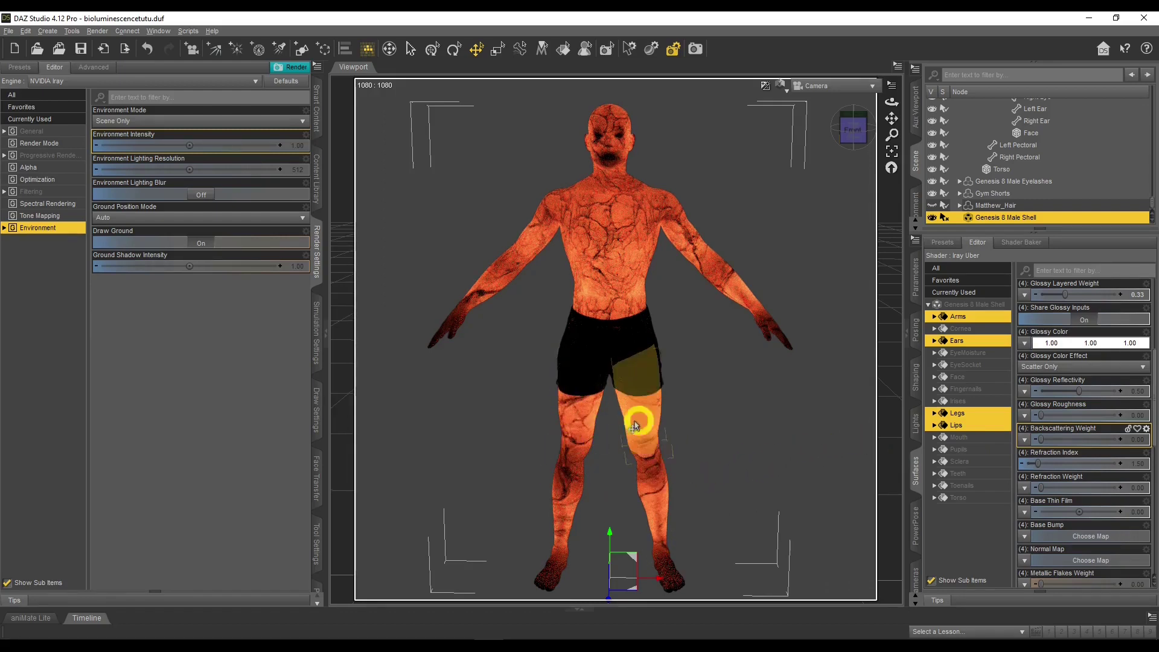
click(966, 414)
scroll(1100, 416, down, 5)
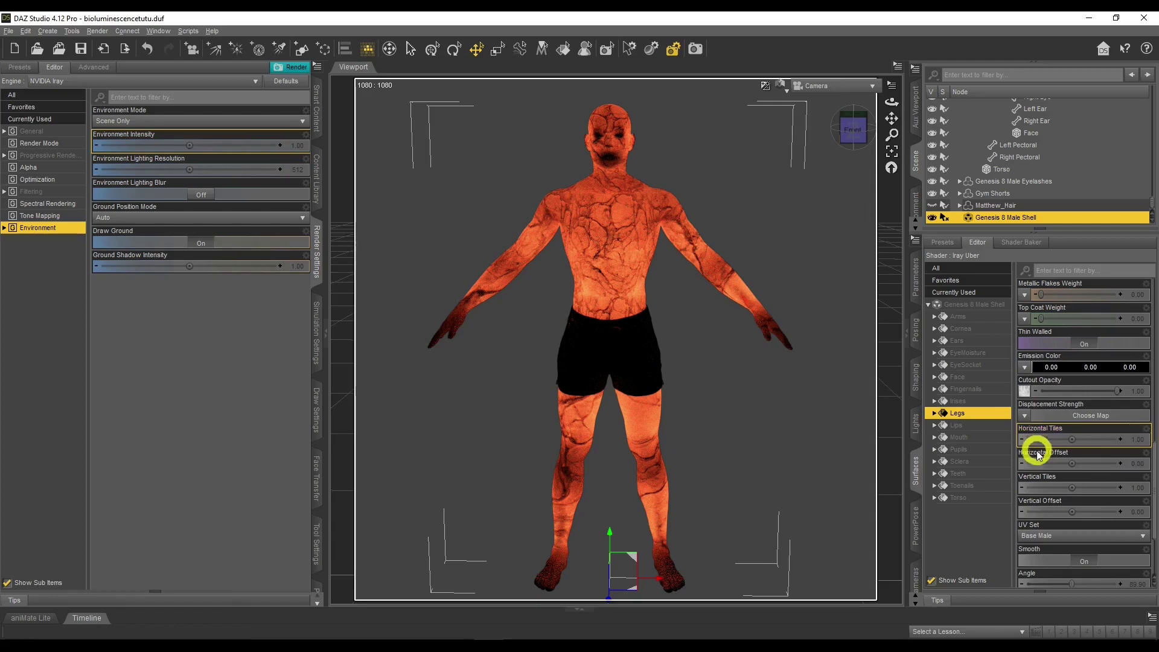
click(1138, 444)
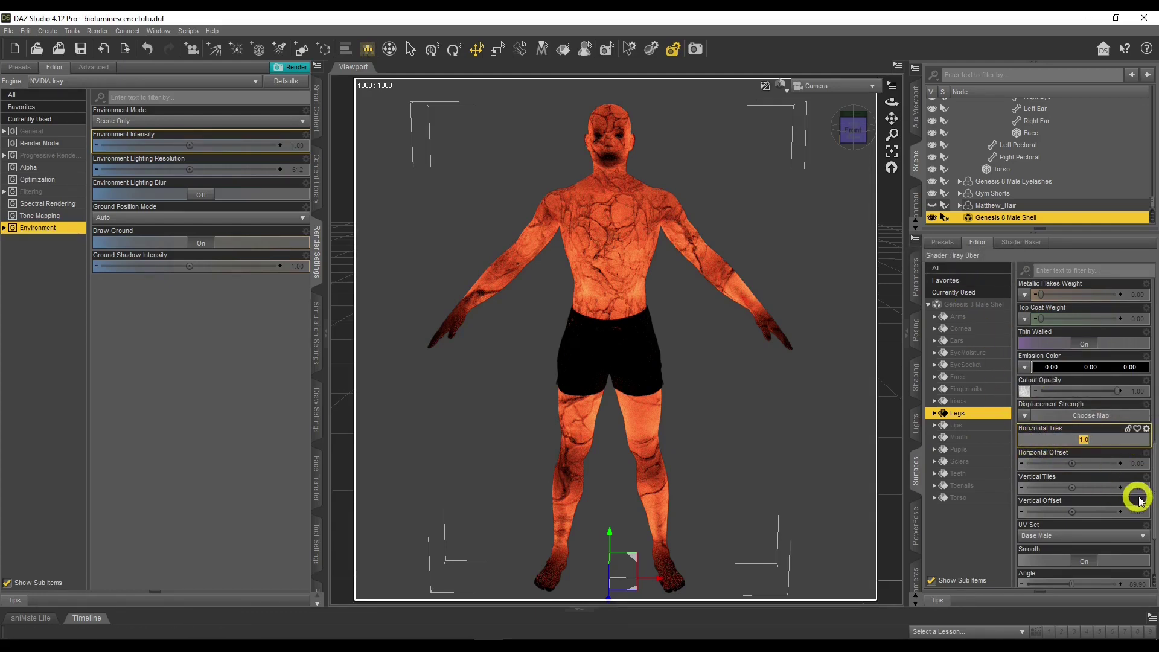
click(1063, 350)
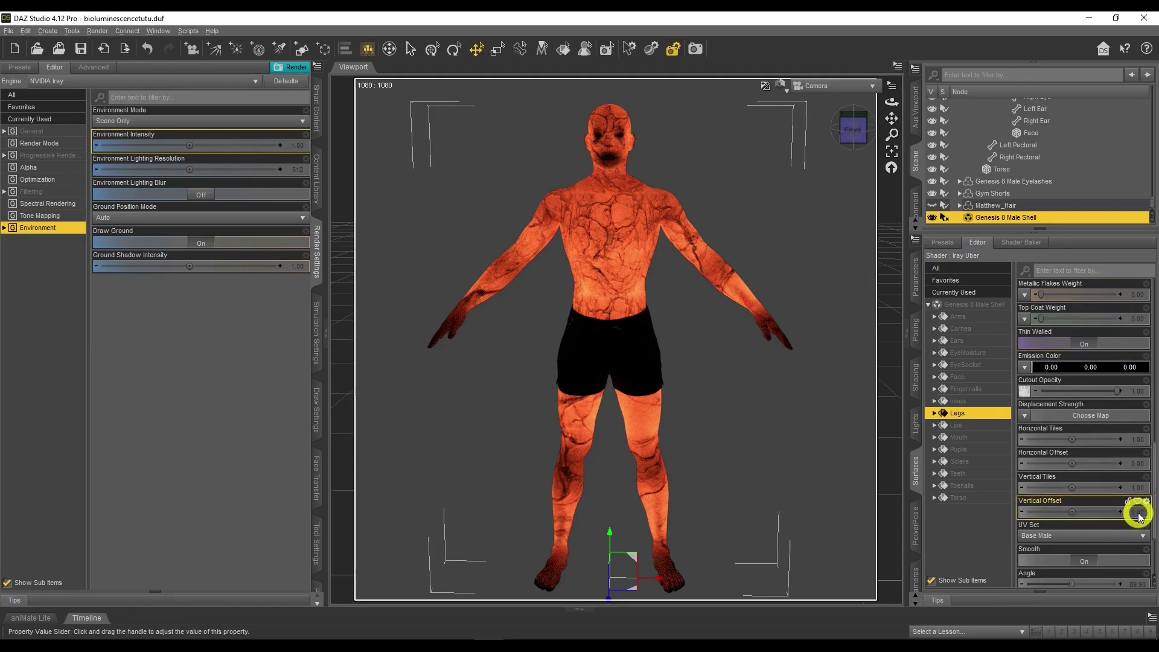
click(1139, 488)
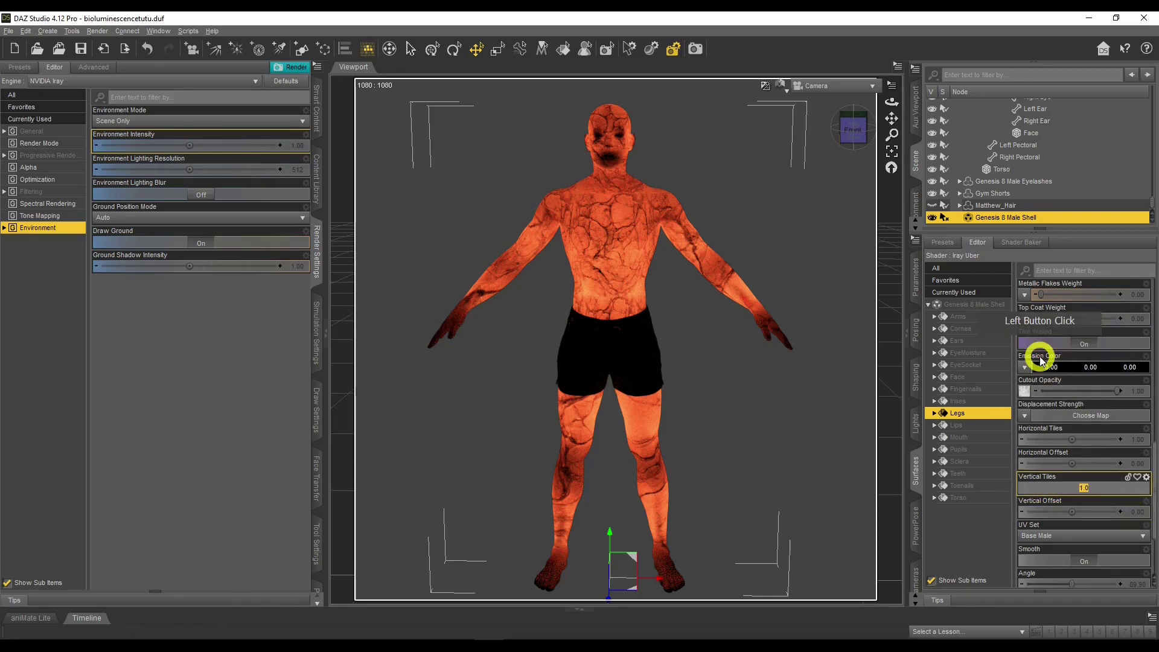
key(Return)
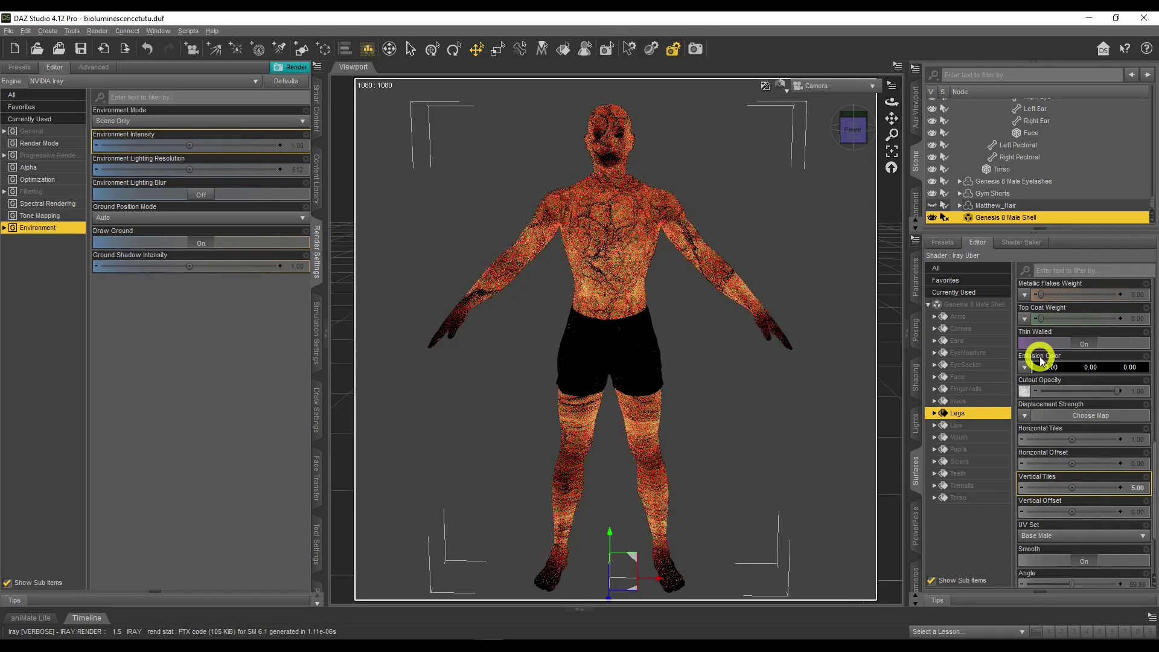
click(1138, 482)
Try Horizontal Tiles values of 2 and 3 on the shell's Legs surface.
click(1137, 439)
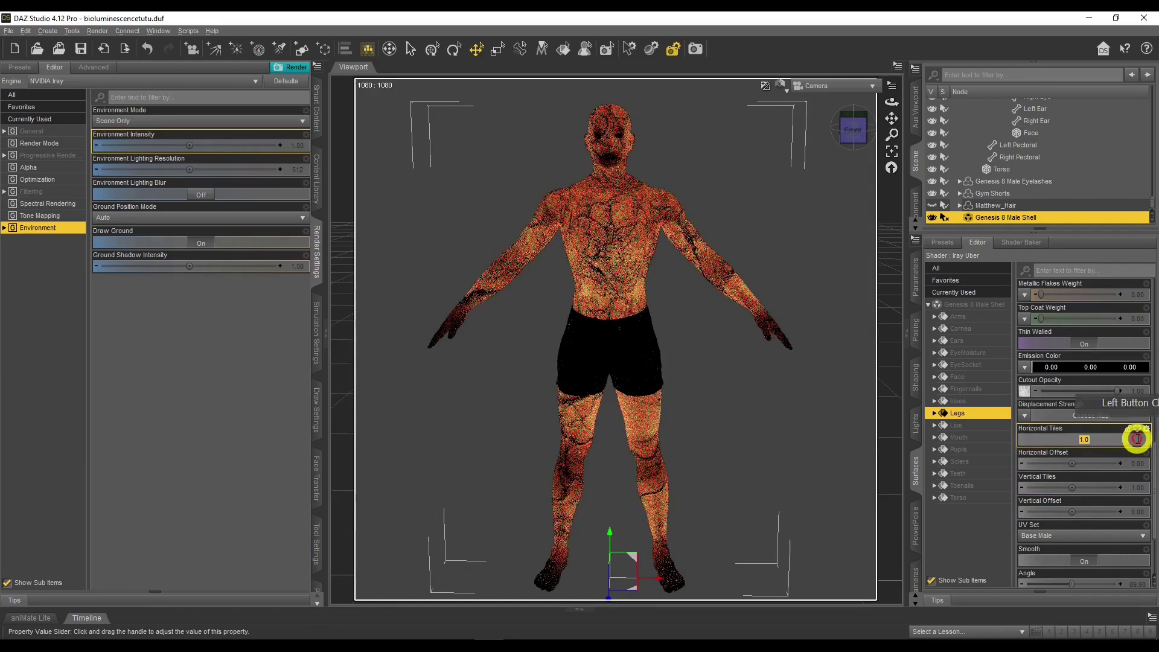
key(Return)
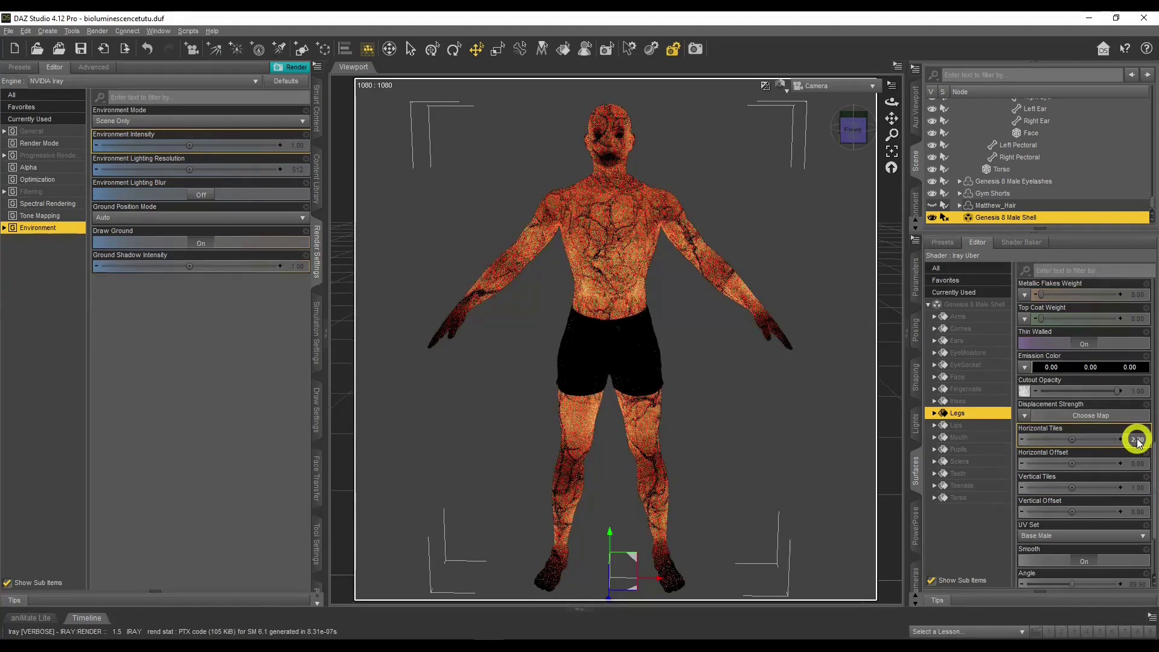
click(1137, 443)
text(3)
key(Return)
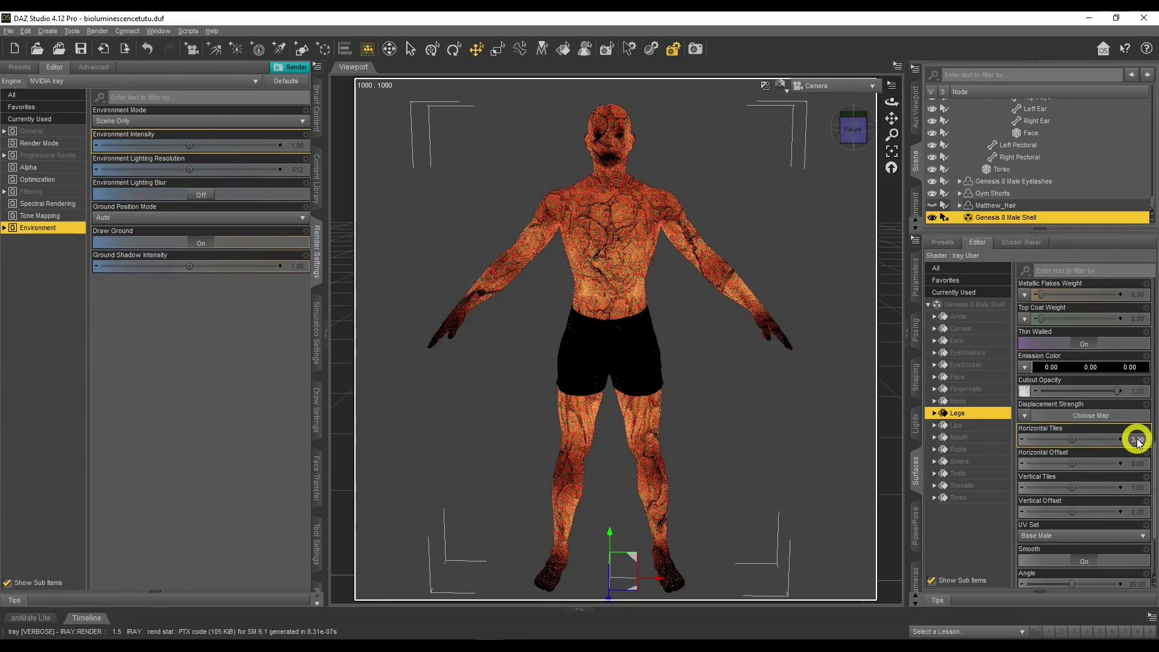
Set the shell's Legs surface to 5 Horizontal Tiles and 2 Vertical Tiles.
click(1137, 443)
text(5)
key(Return)
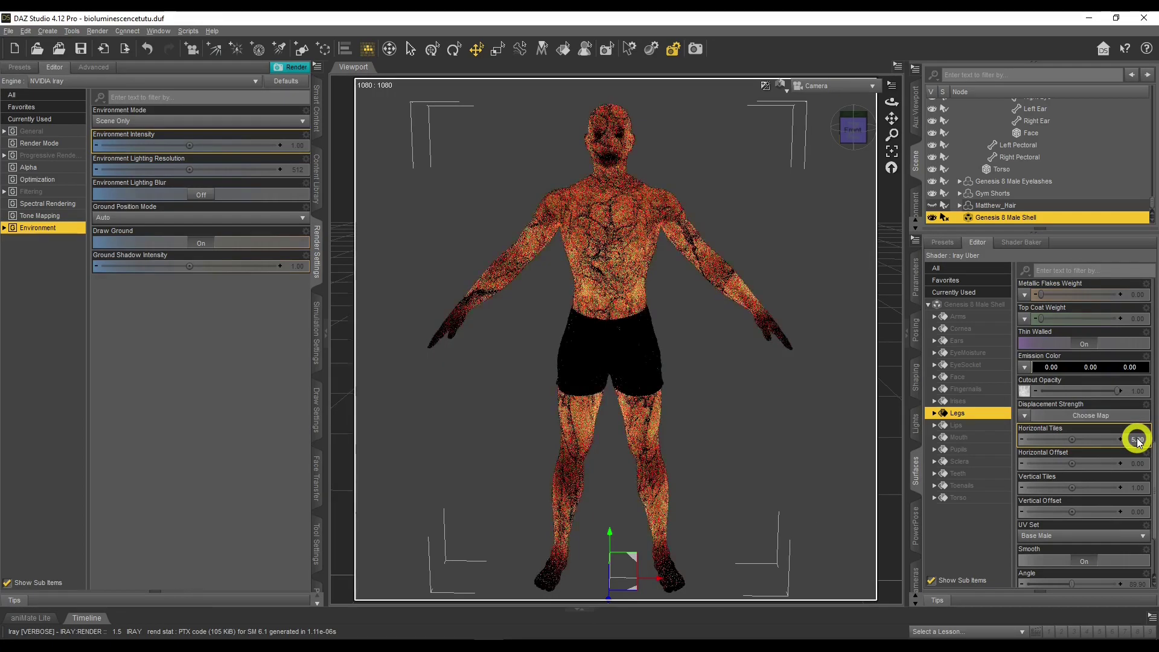
click(1135, 487)
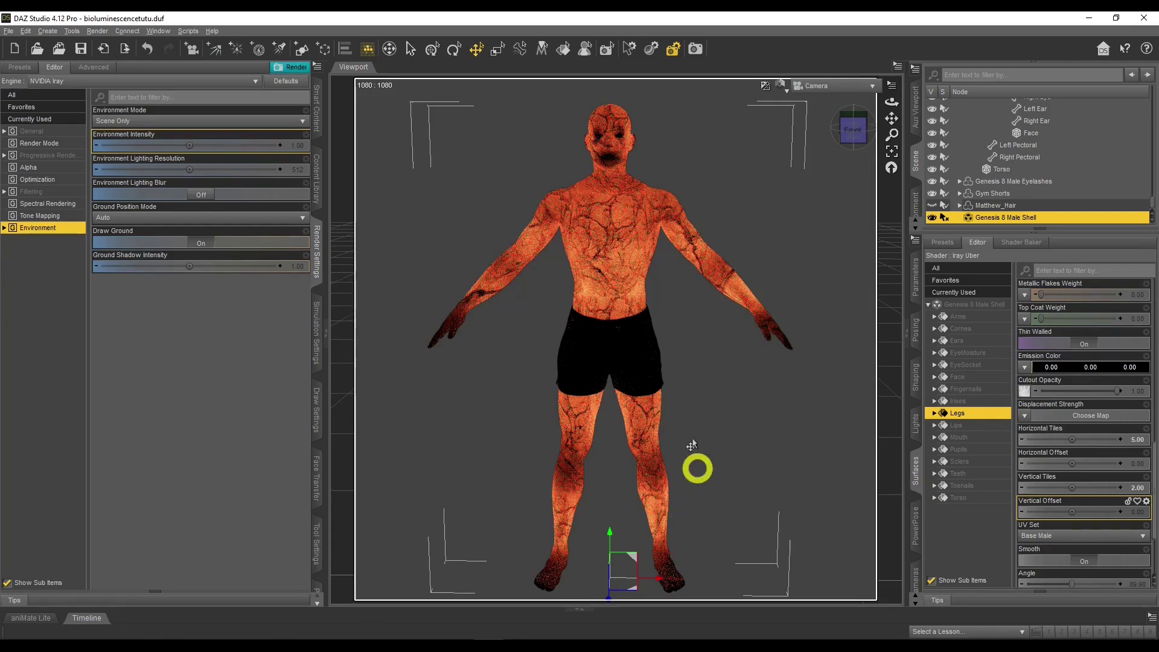
Try a Horizontal Tiles value of 3 on the shell's Arms surface, and return it to 1.
click(956, 318)
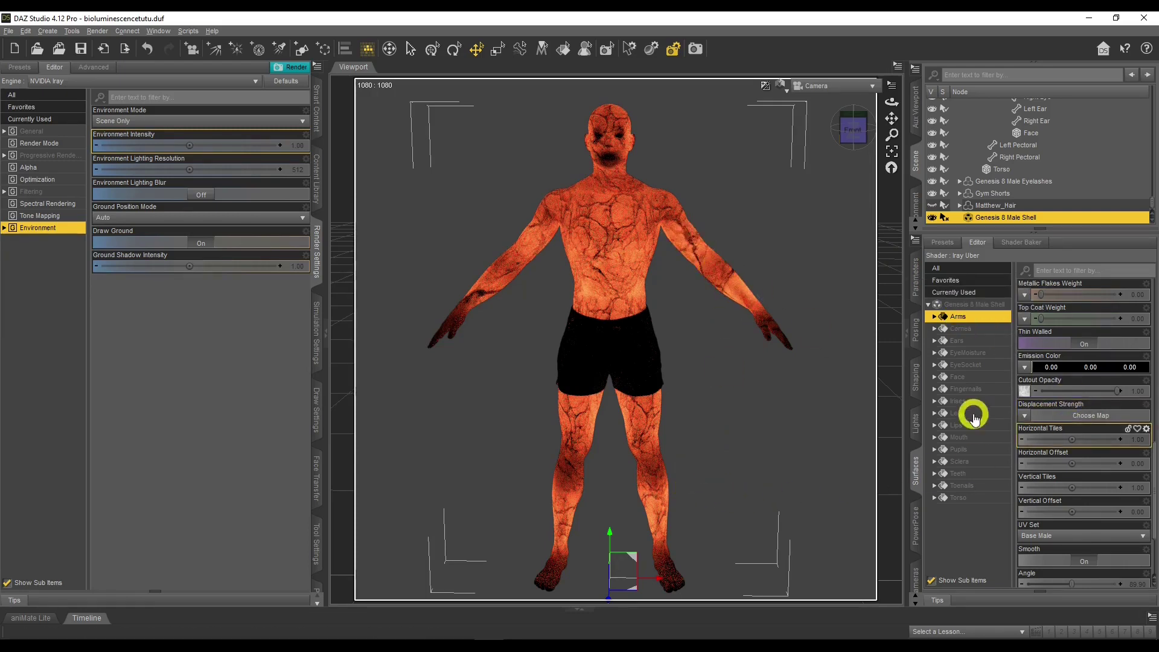
click(1138, 440)
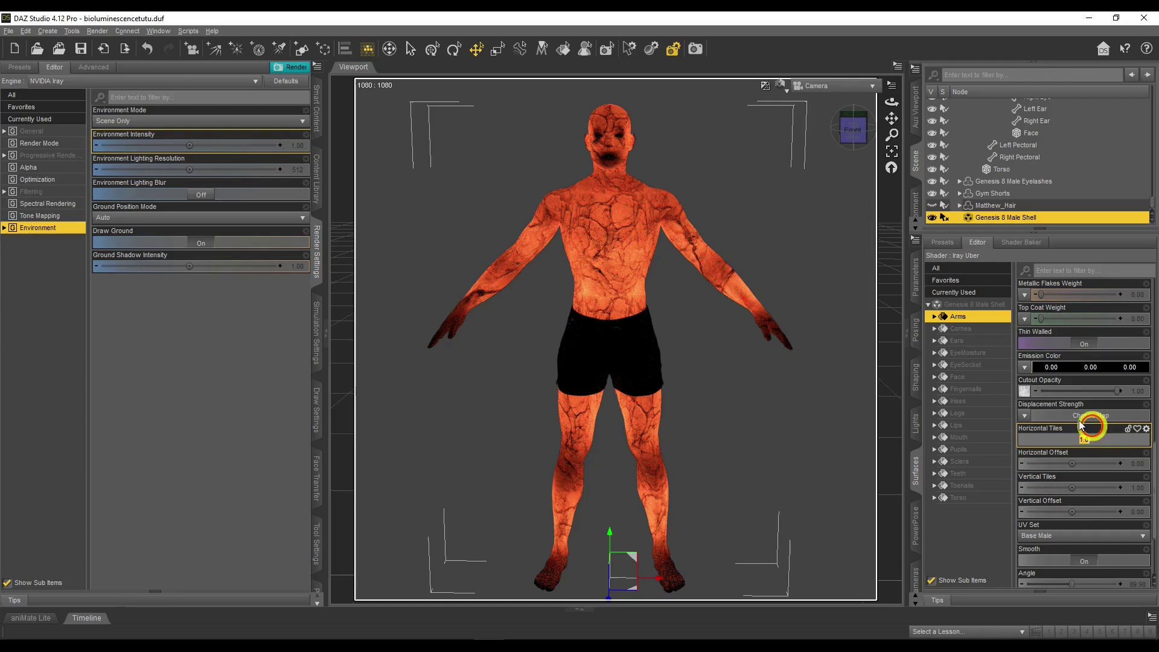
click(980, 379)
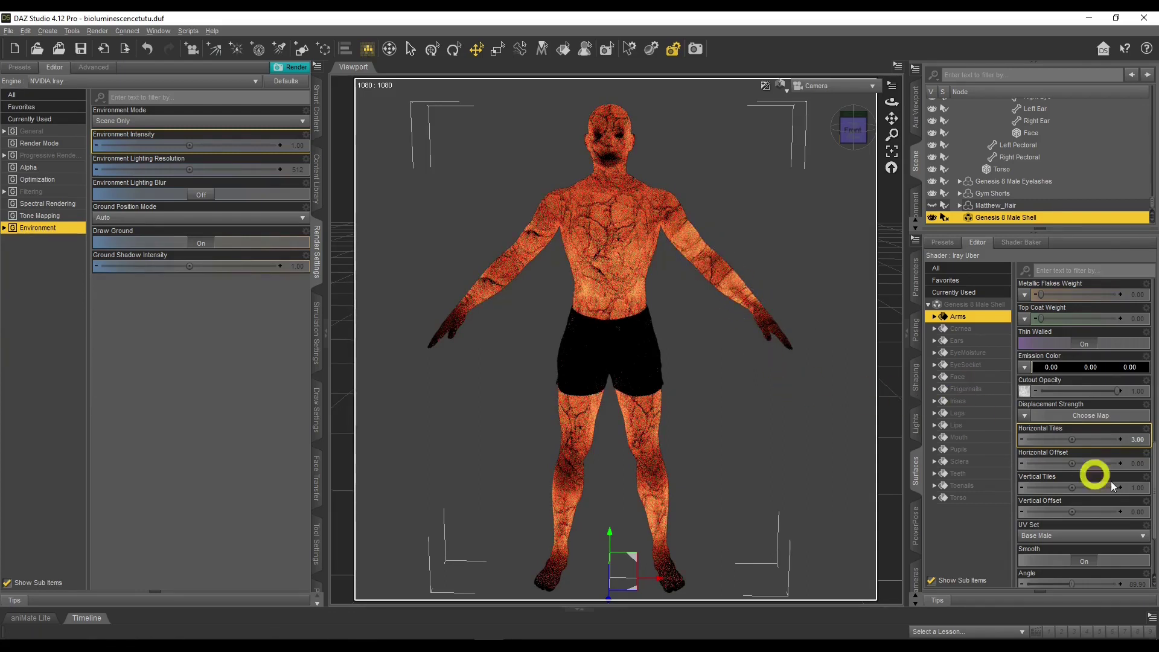
click(1137, 440)
text(1)
key(Return)
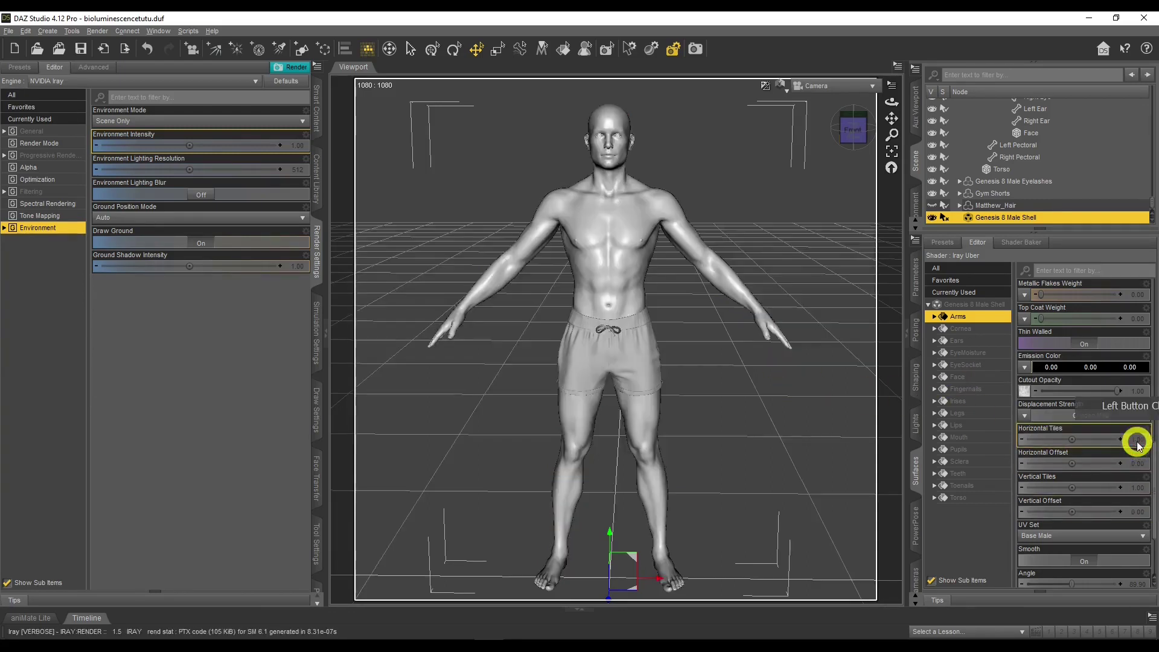
Set the shell's Arms surface to 5 Vertical Tiles and 3 Horizontal Tiles.
click(1137, 487)
text(1)
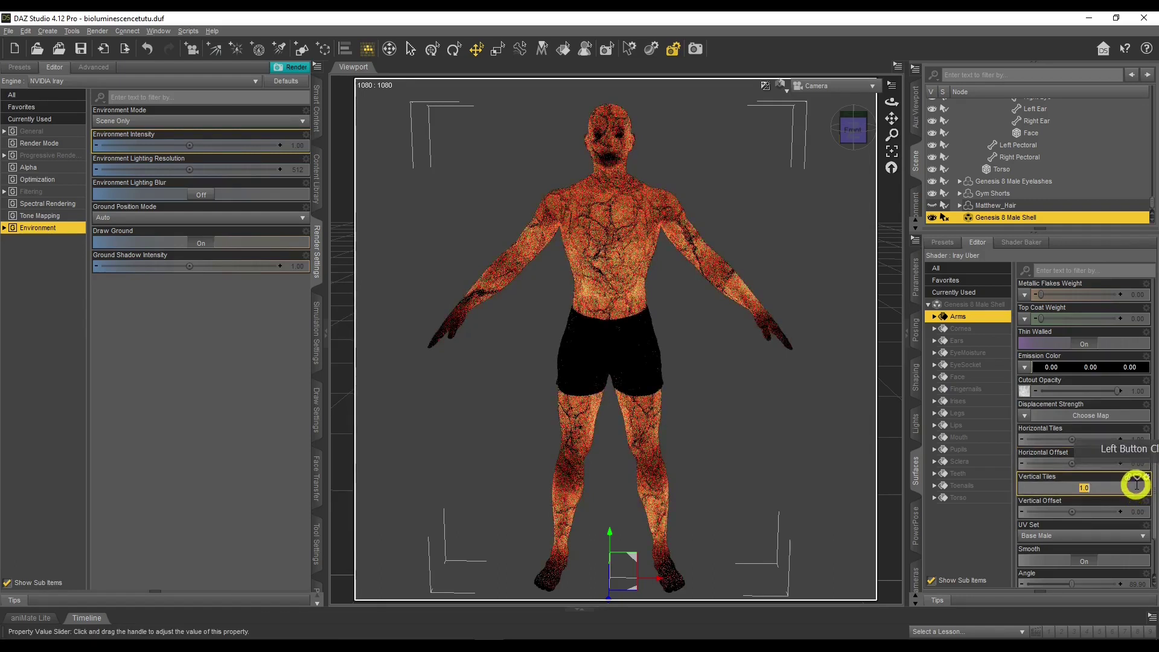
key(Return)
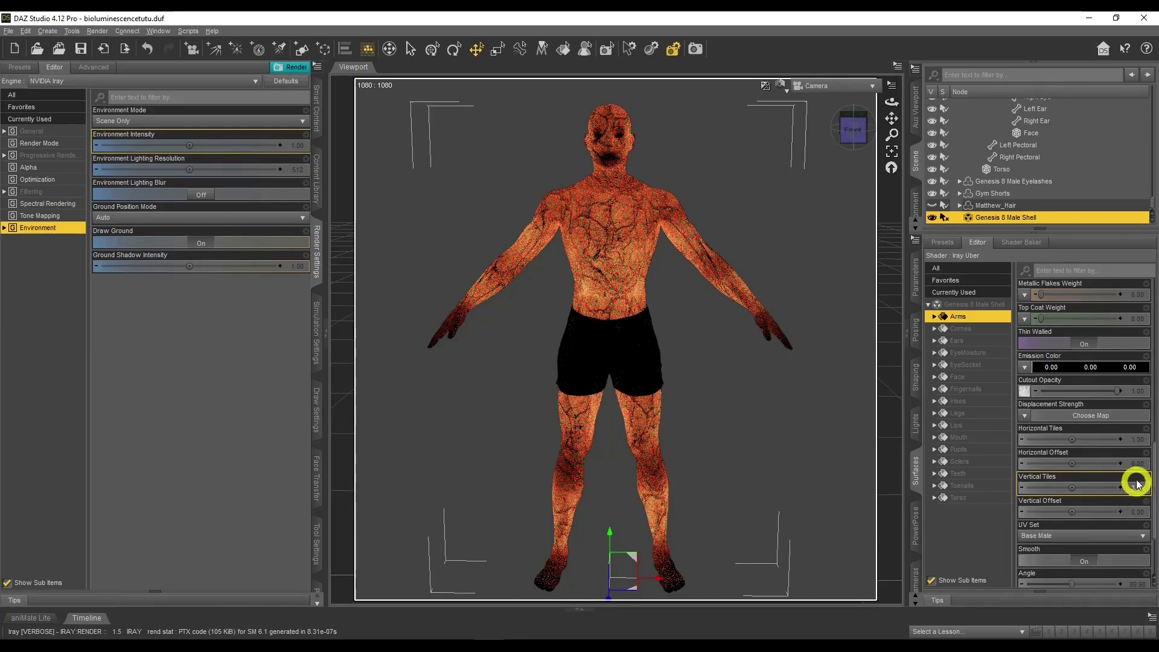
click(1137, 487)
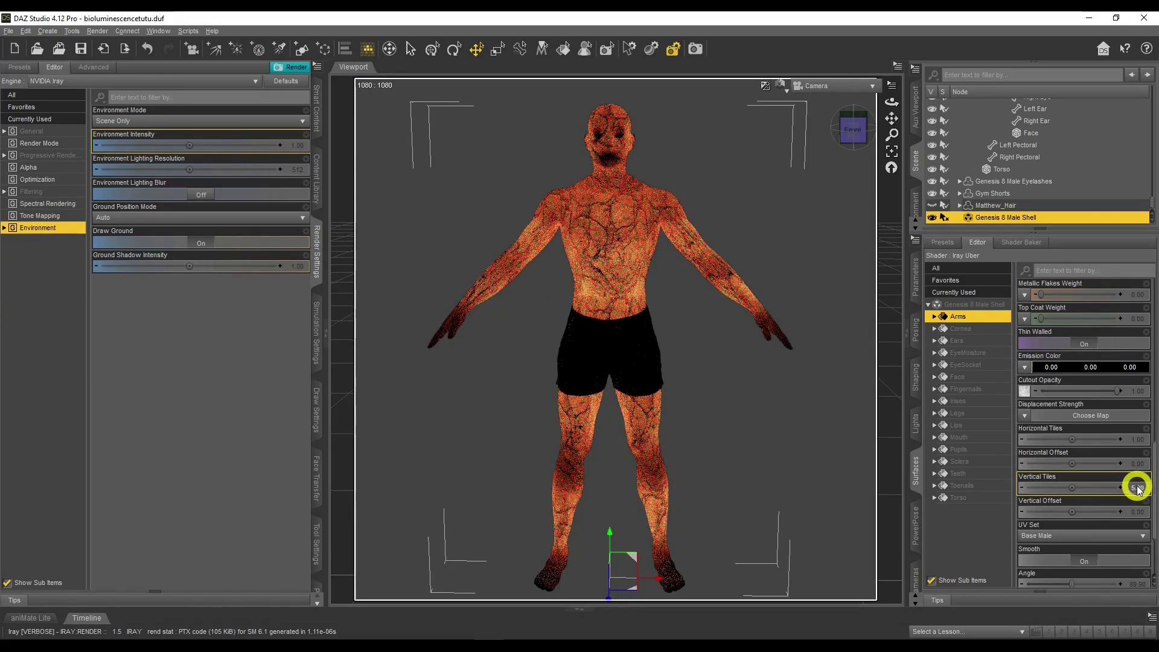
click(1137, 439)
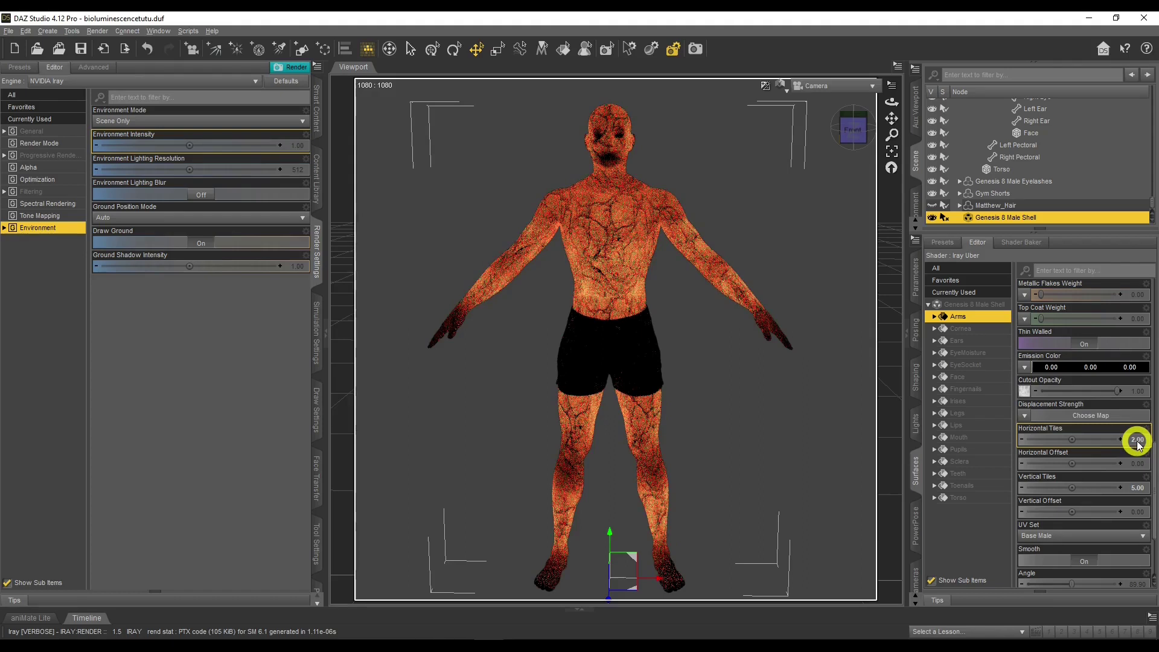
click(1137, 442)
text(3)
key(Return)
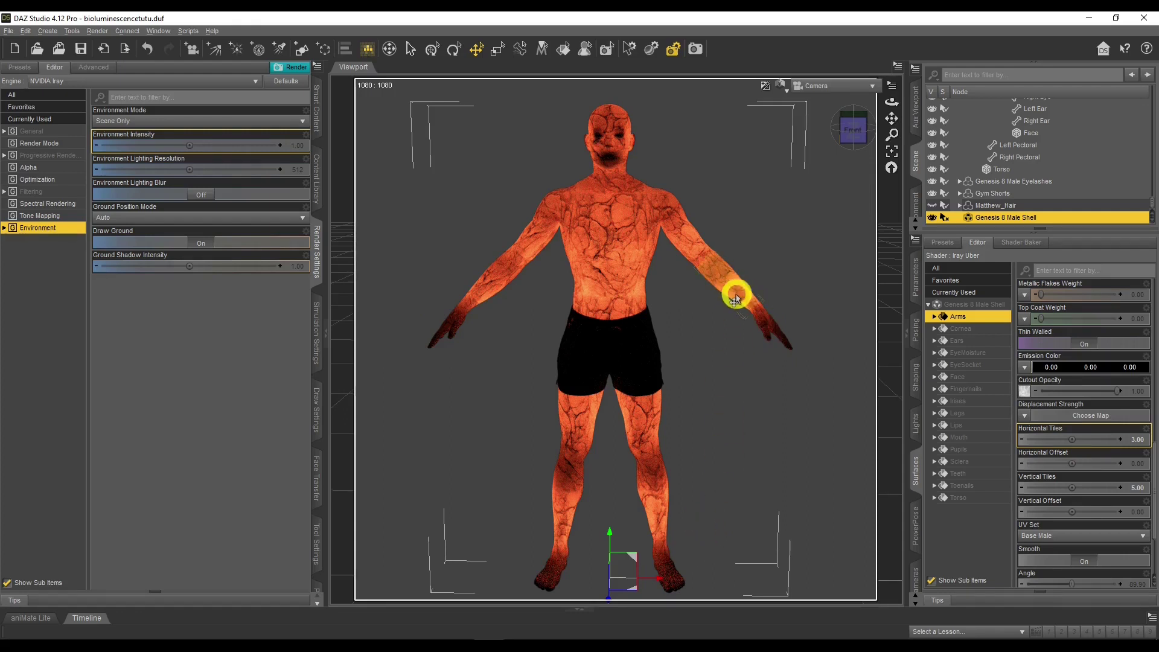
Raise the Luminance of the Left Arm Lower emissive cylinder first to 1000 and finally to 2000.
click(735, 296)
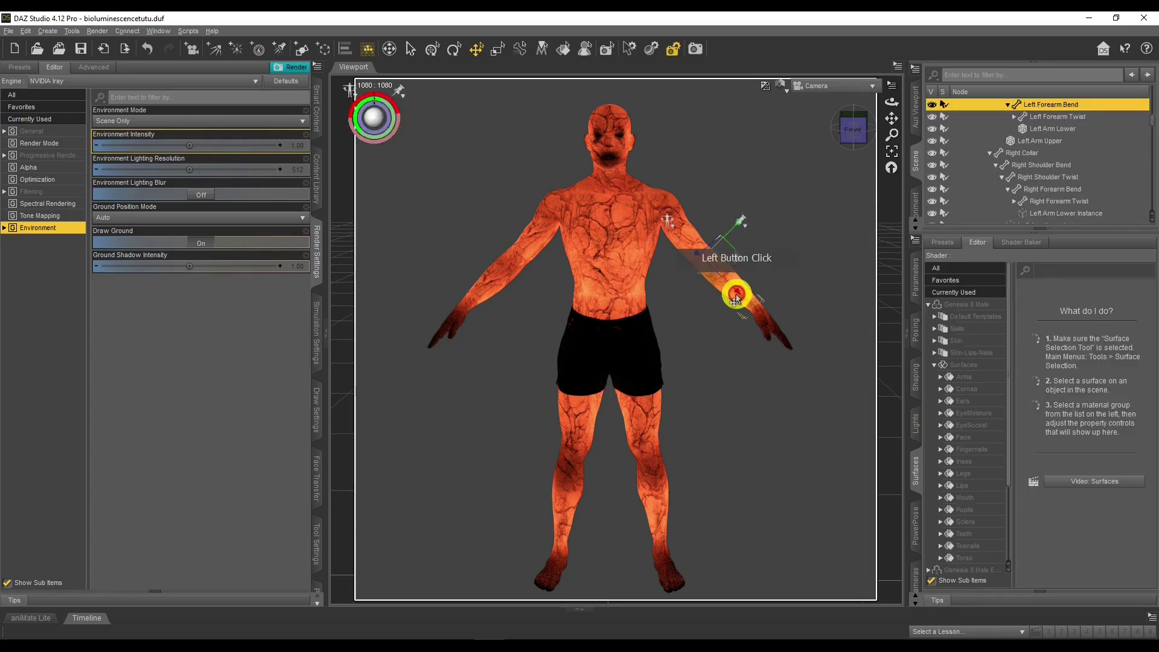
click(1047, 130)
click(953, 306)
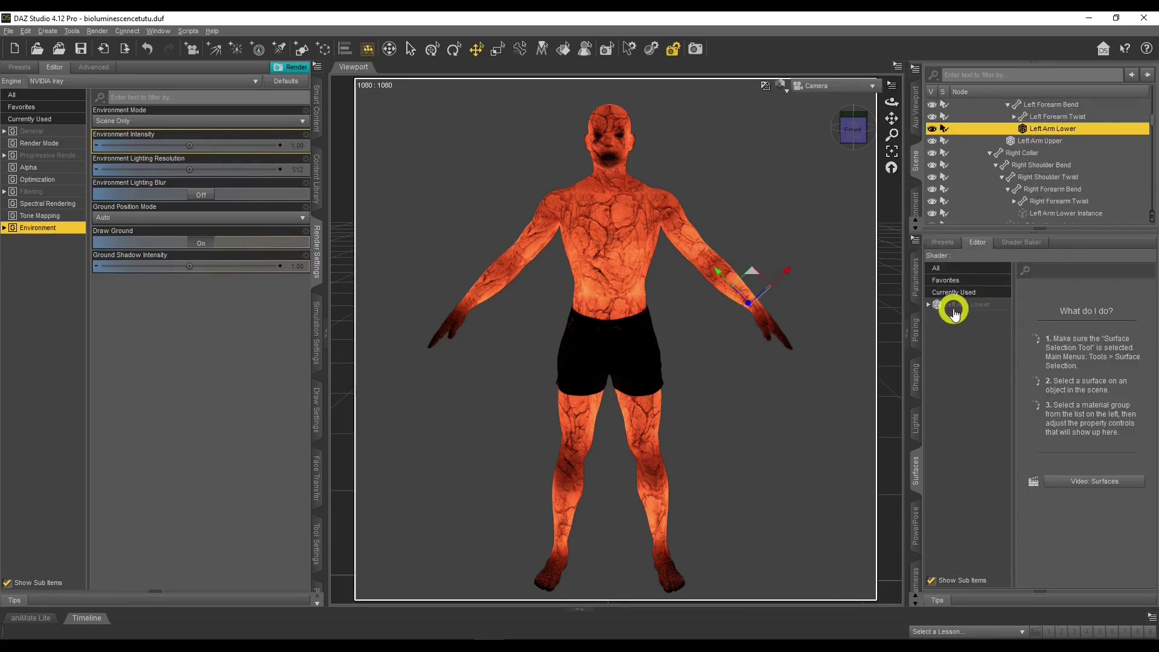
click(1133, 463)
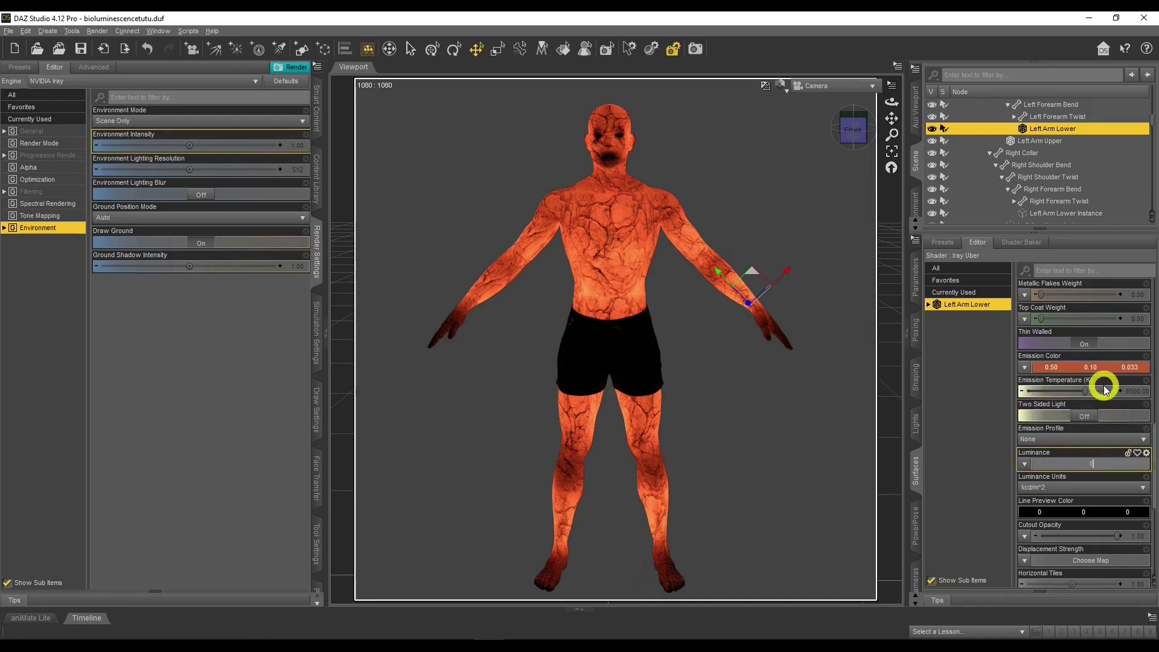
key(Return)
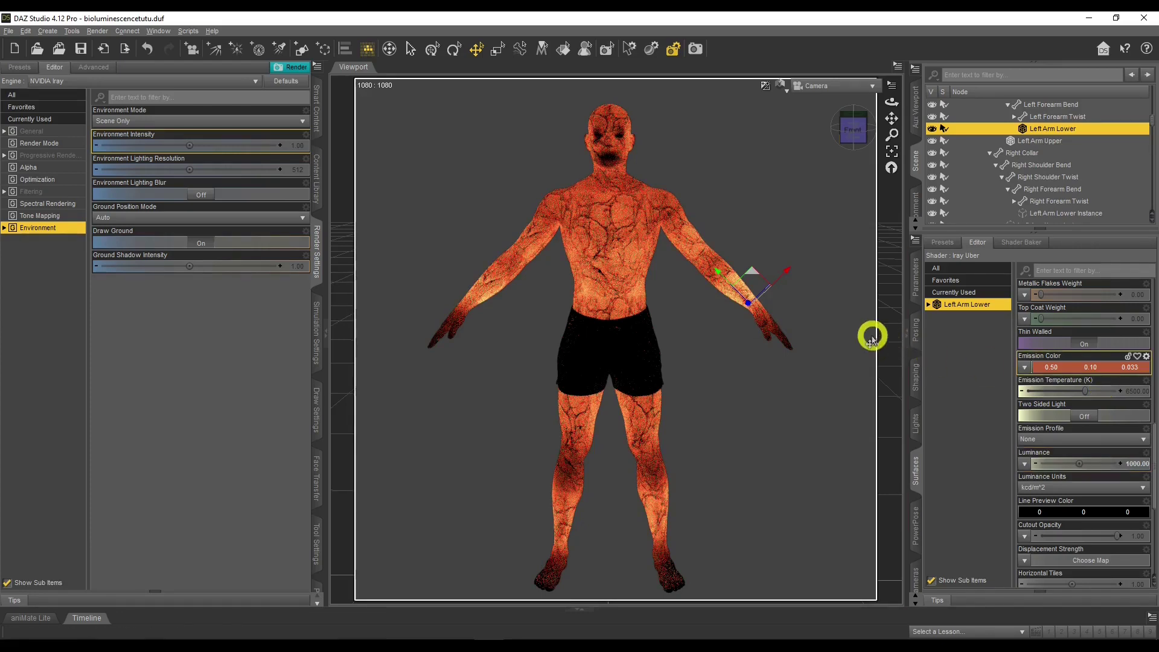
click(1137, 464)
text(2000)
key(Return)
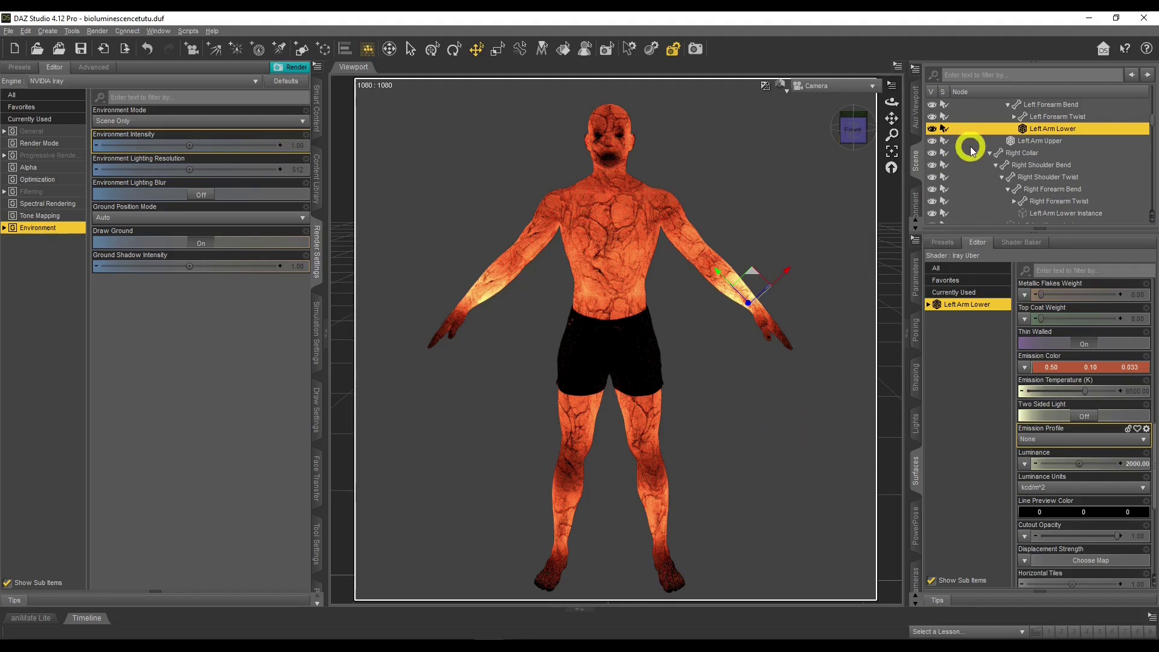
On the Genesis 8 Male's Skin and Lips surfaces, try Refraction Weight values of 0.21 and 0, and set it to 1.00.
click(917, 285)
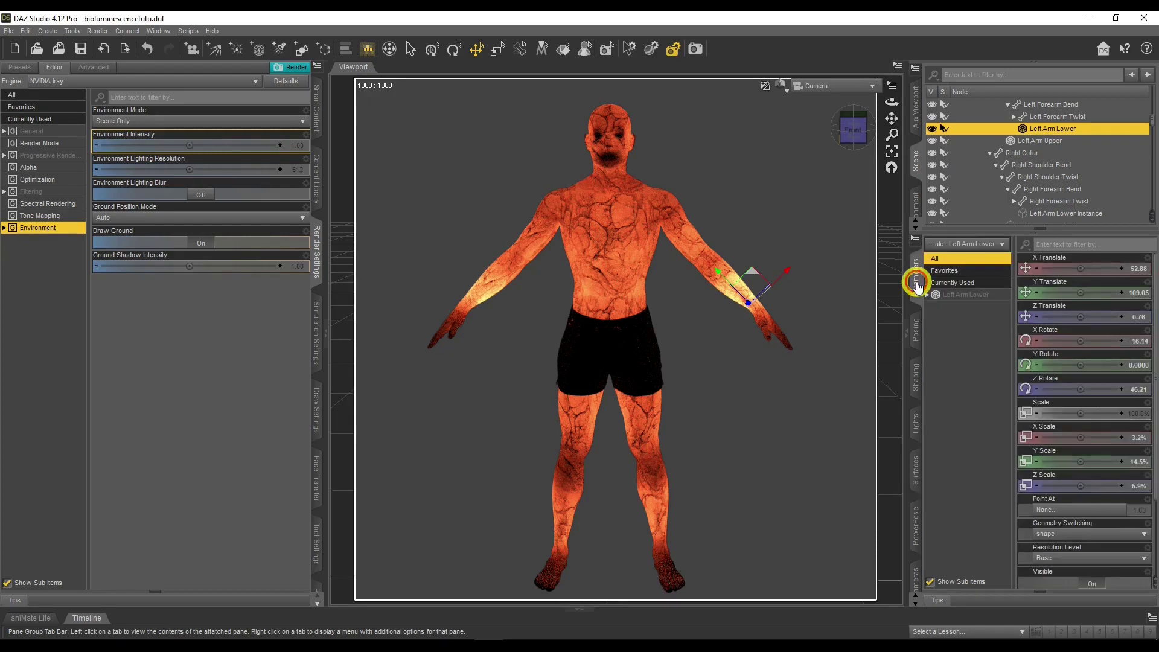
click(1001, 111)
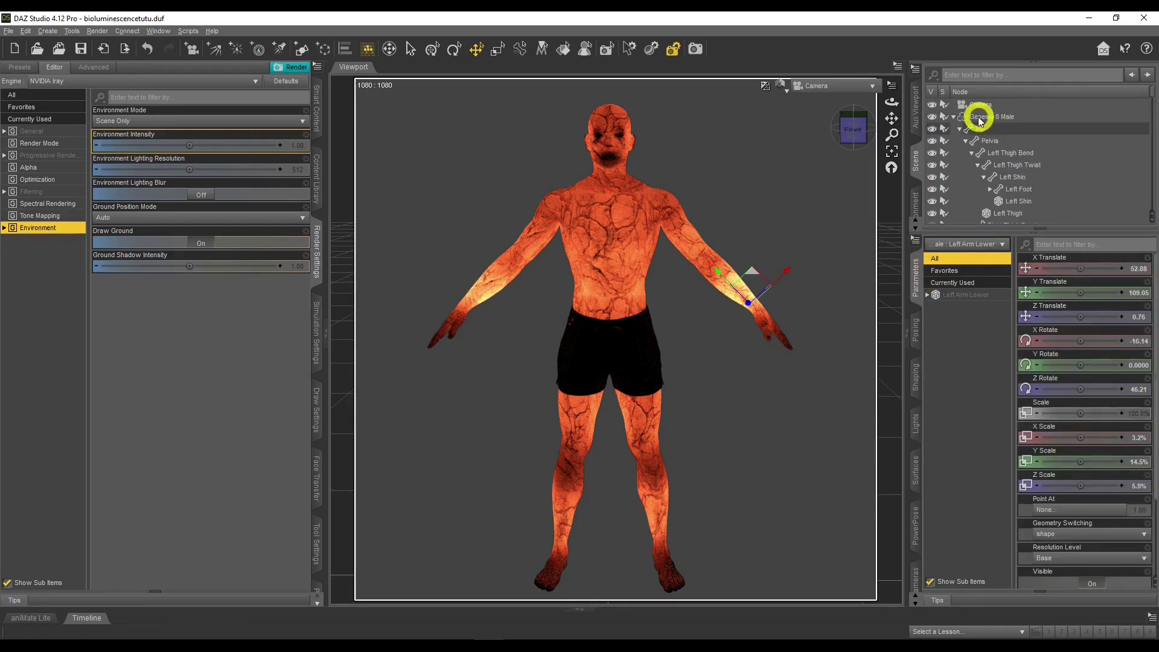
click(979, 118)
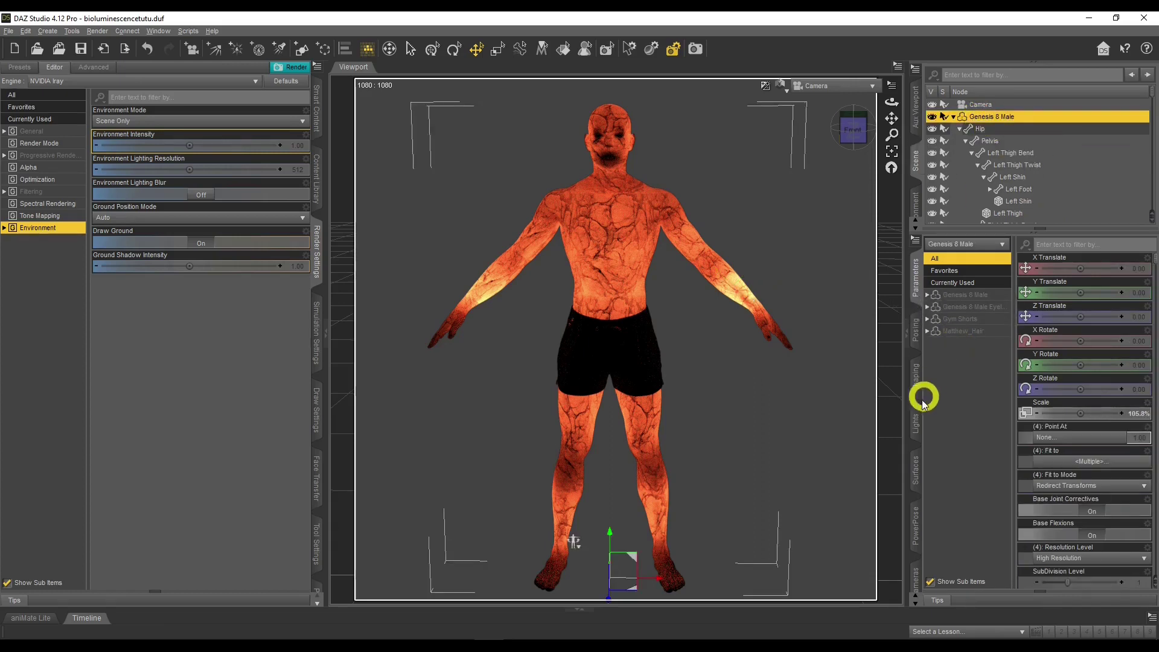
click(915, 469)
click(959, 340)
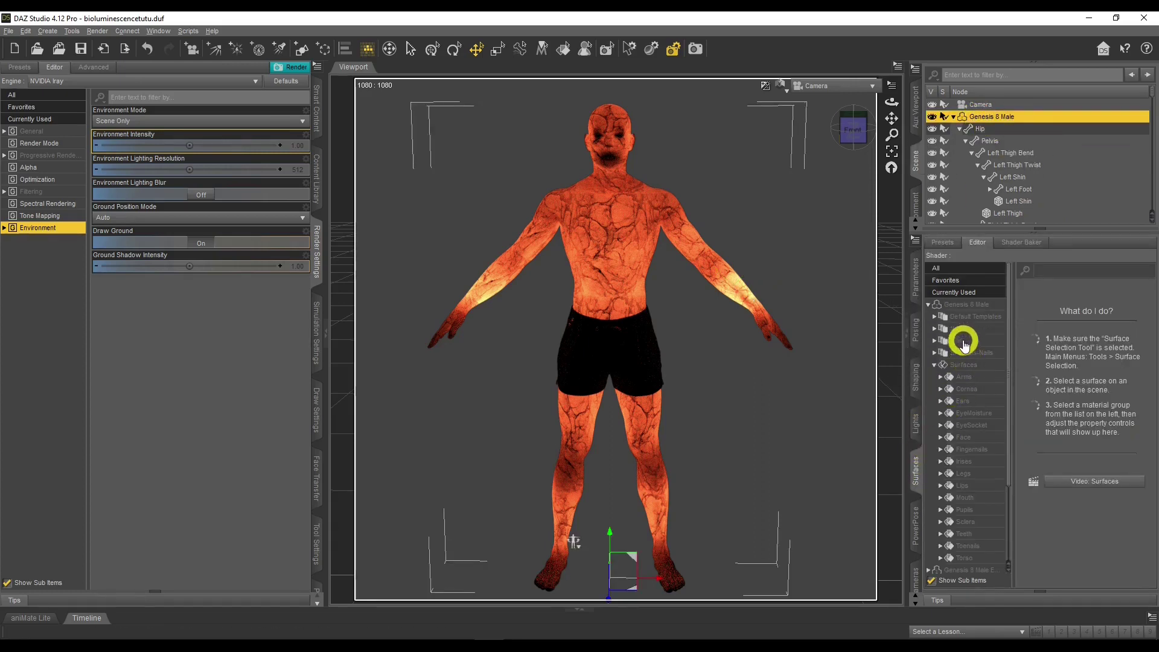
click(1070, 370)
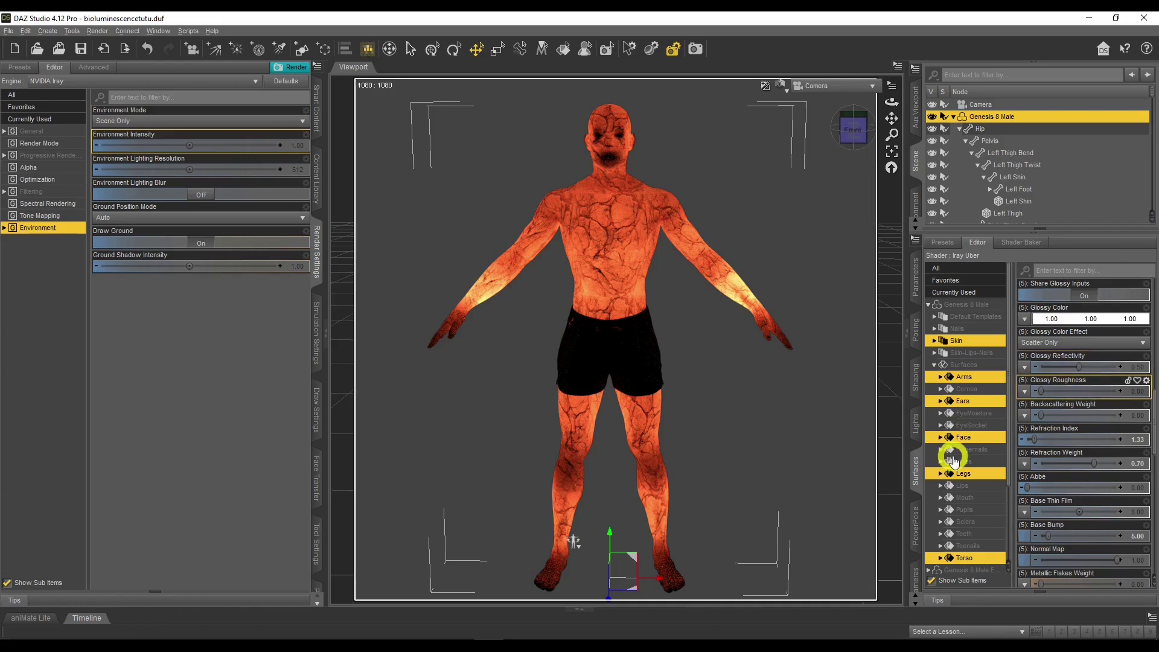
ctrl+click(956, 488)
scroll(1050, 428, down, 5)
scroll(1051, 432, up, 3)
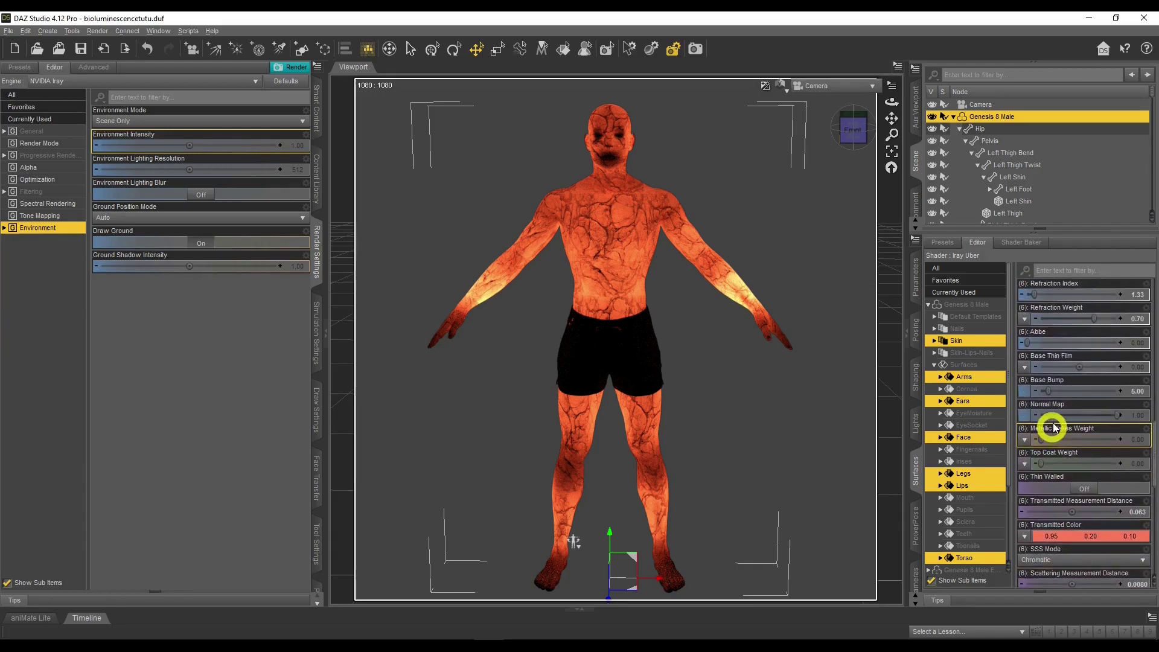
drag(1093, 318, 1057, 318)
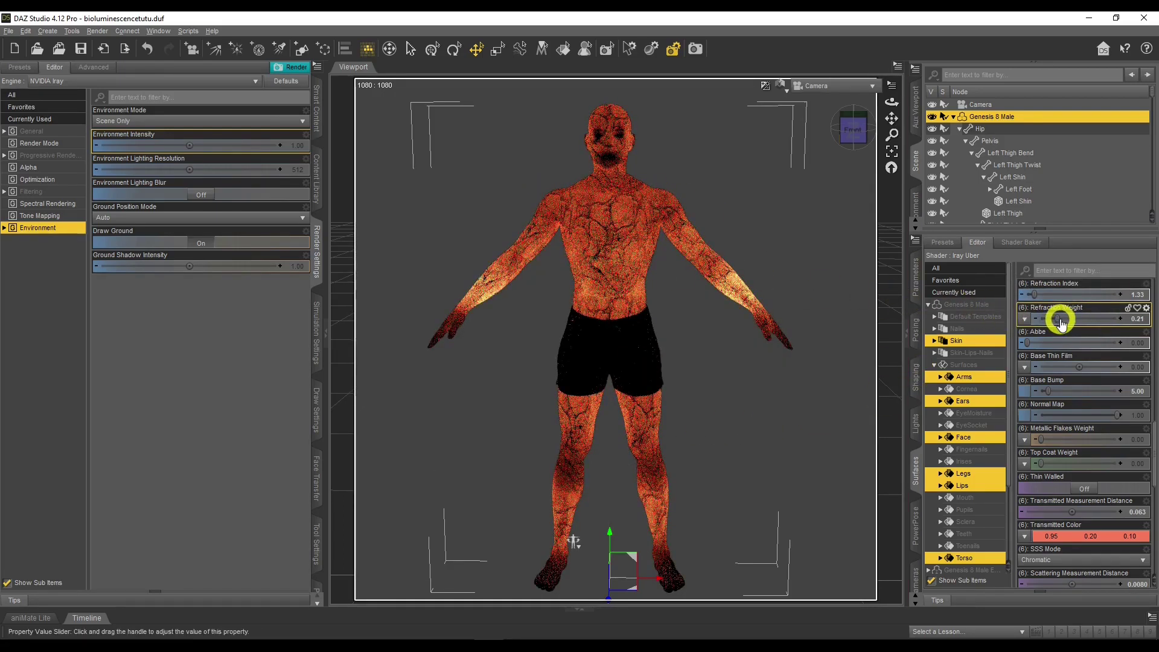
mouse_move(1058, 319)
mouse_down()
mouse_move(1040, 318)
mouse_move(1047, 324)
mouse_up()
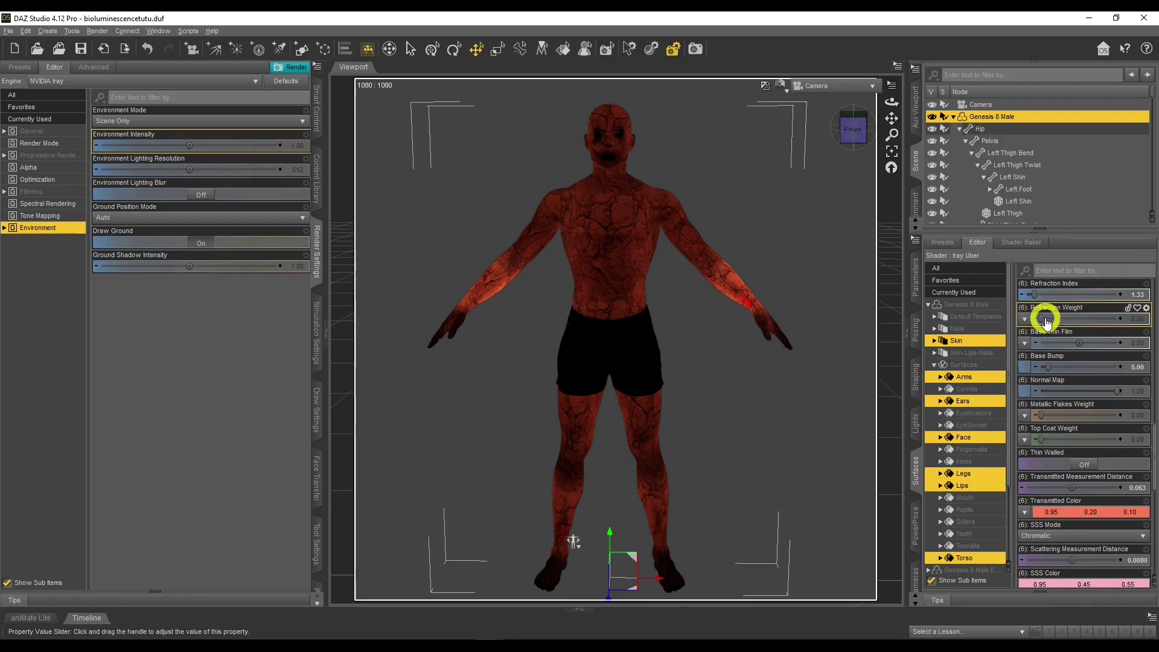
drag(1053, 319, 1134, 317)
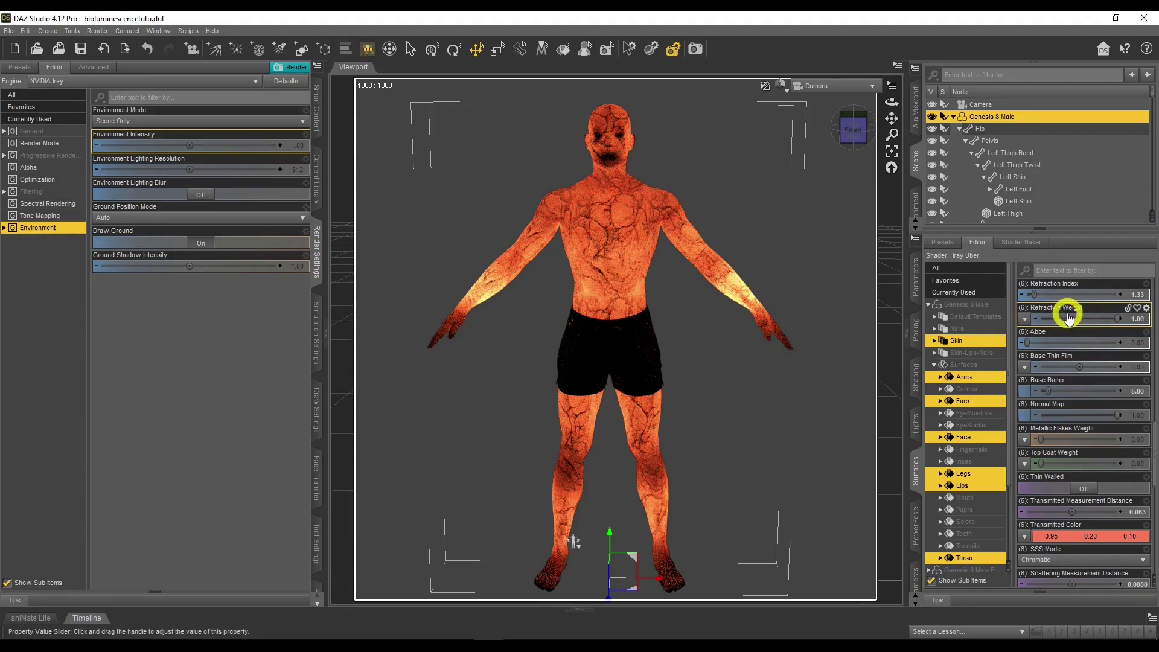
Load the veins1nm image as the Normal Map on all surfaces of the Genesis 8 Male Shell.
scroll(968, 174, down, 10)
scroll(972, 176, down, 10)
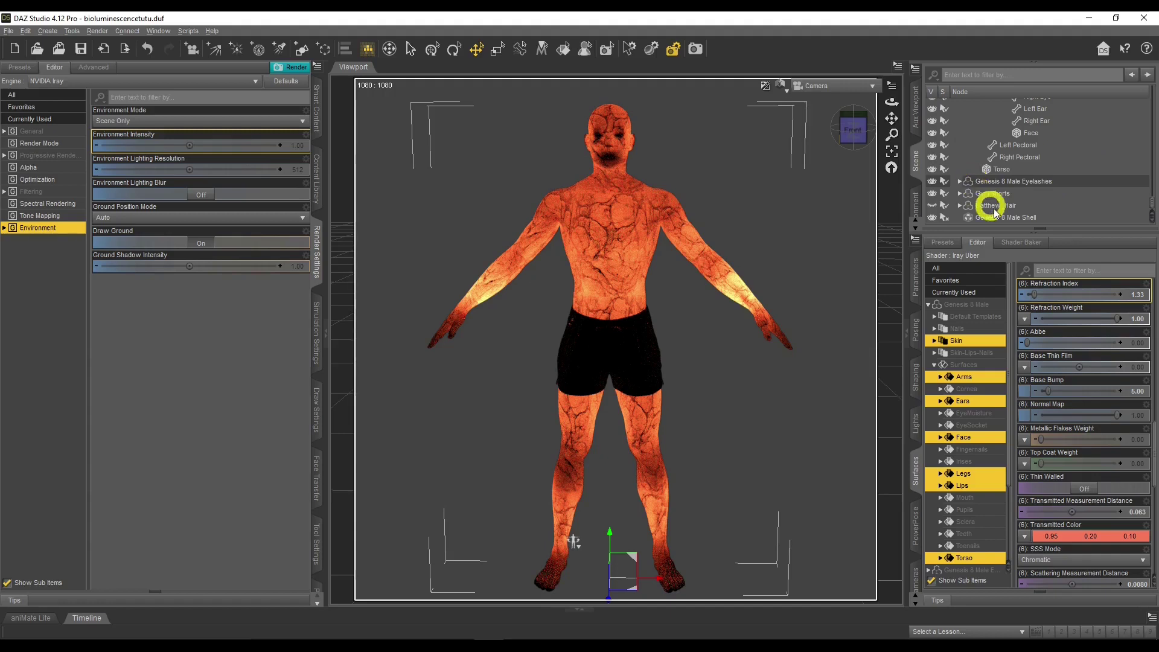
click(990, 216)
click(988, 302)
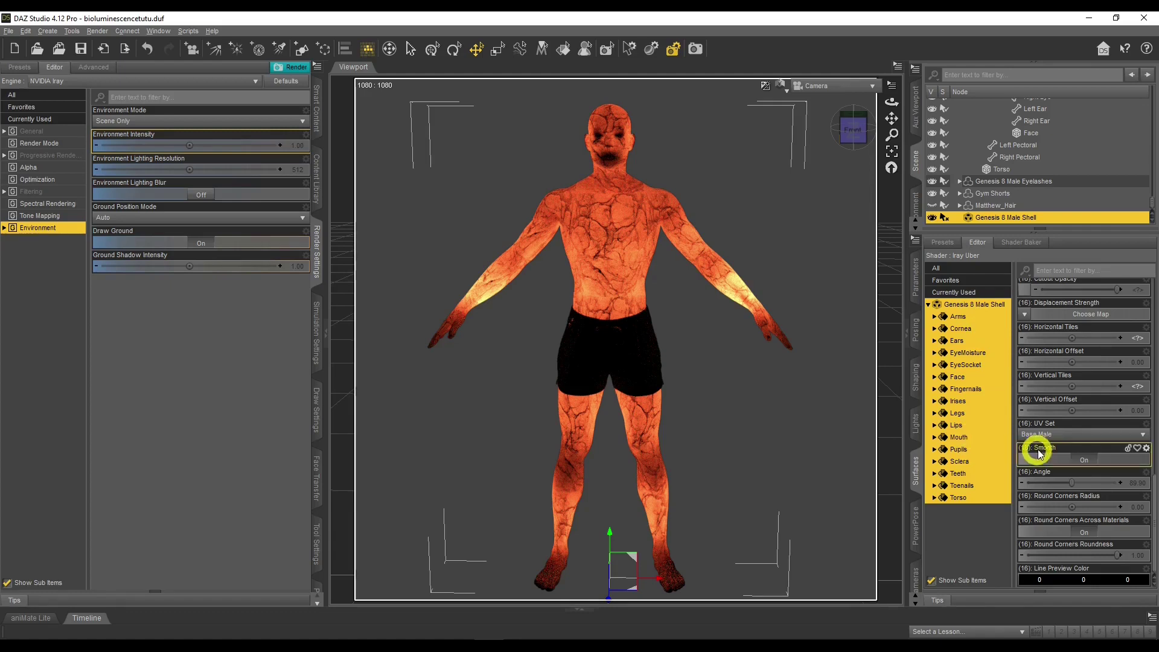
scroll(1053, 447, up, 5)
scroll(1050, 443, up, 4)
click(1027, 395)
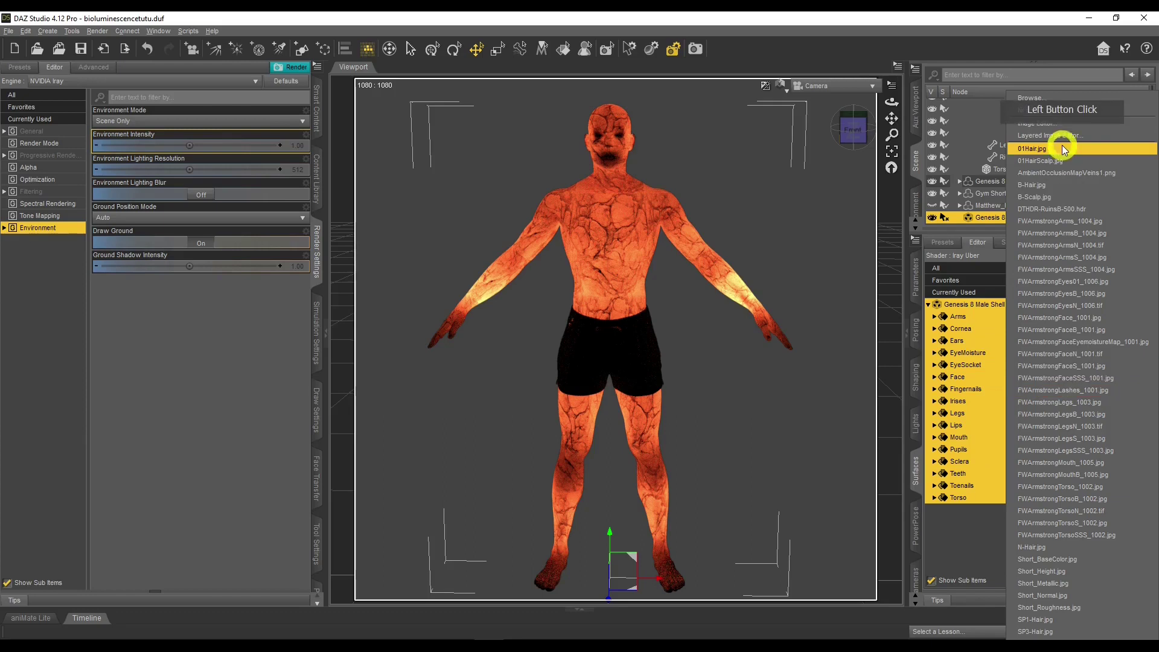
click(1078, 103)
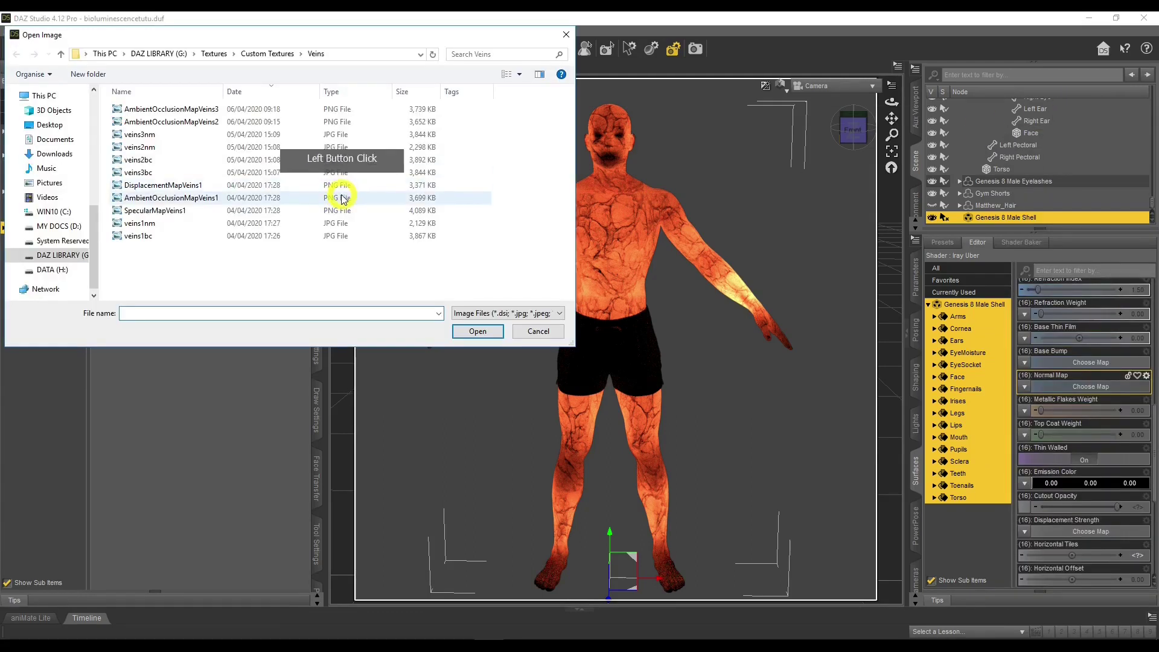
click(158, 224)
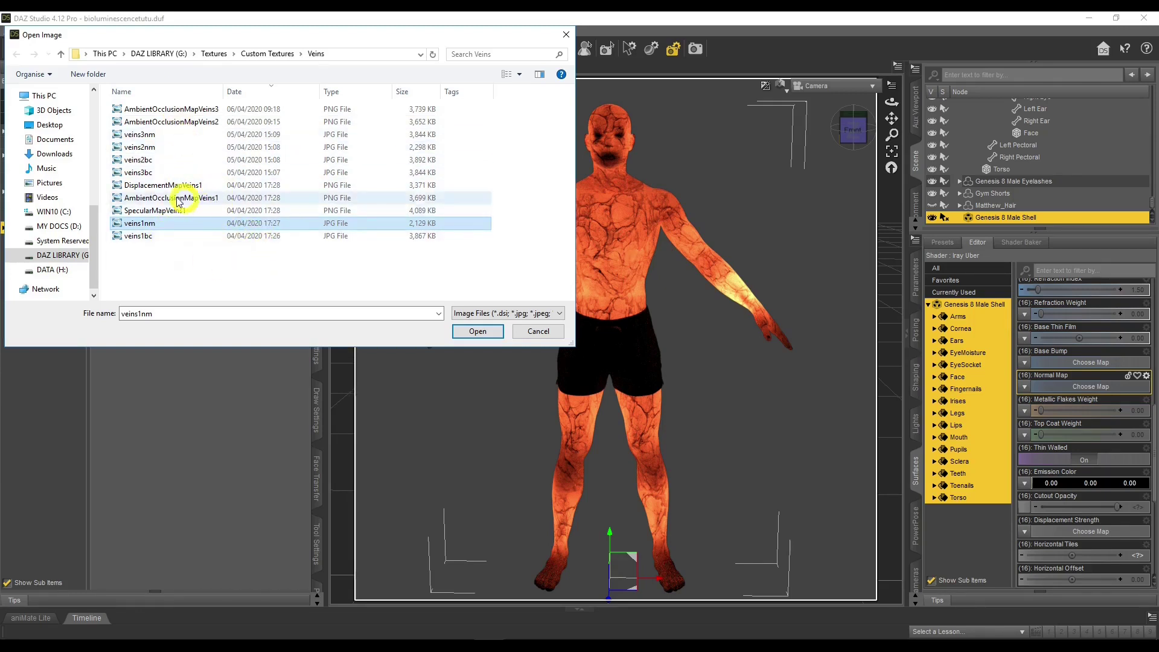
click(477, 331)
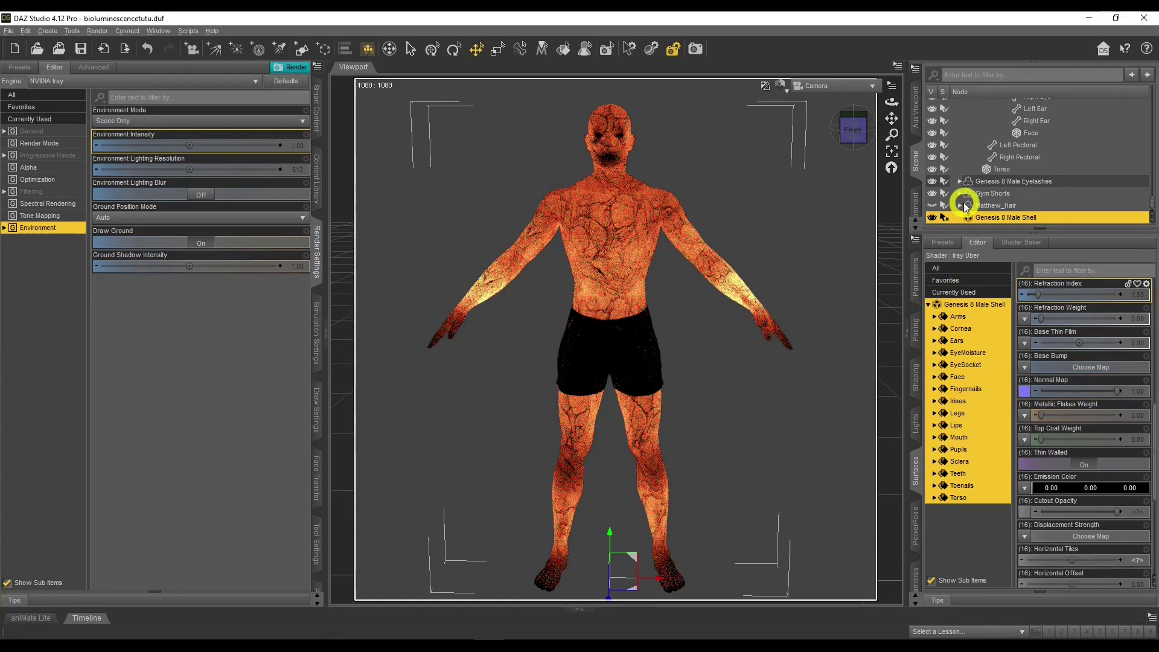
Switch the viewport to Texture Shaded and collapse the Genesis 8 Male hierarchy in the scene list.
click(781, 87)
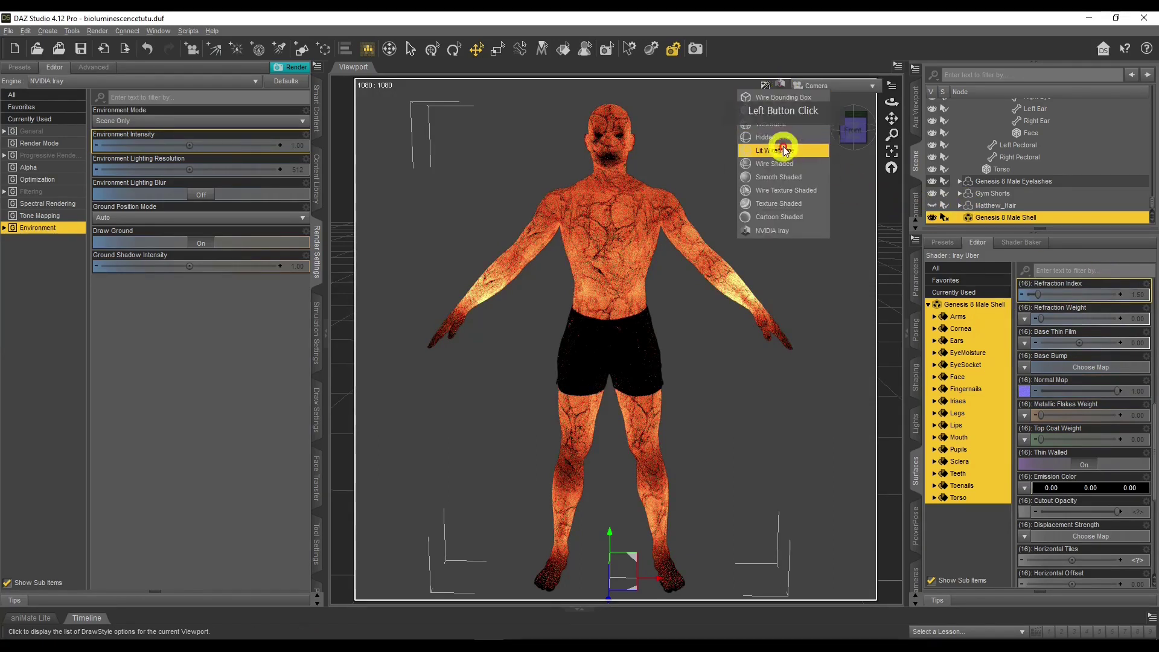
click(794, 205)
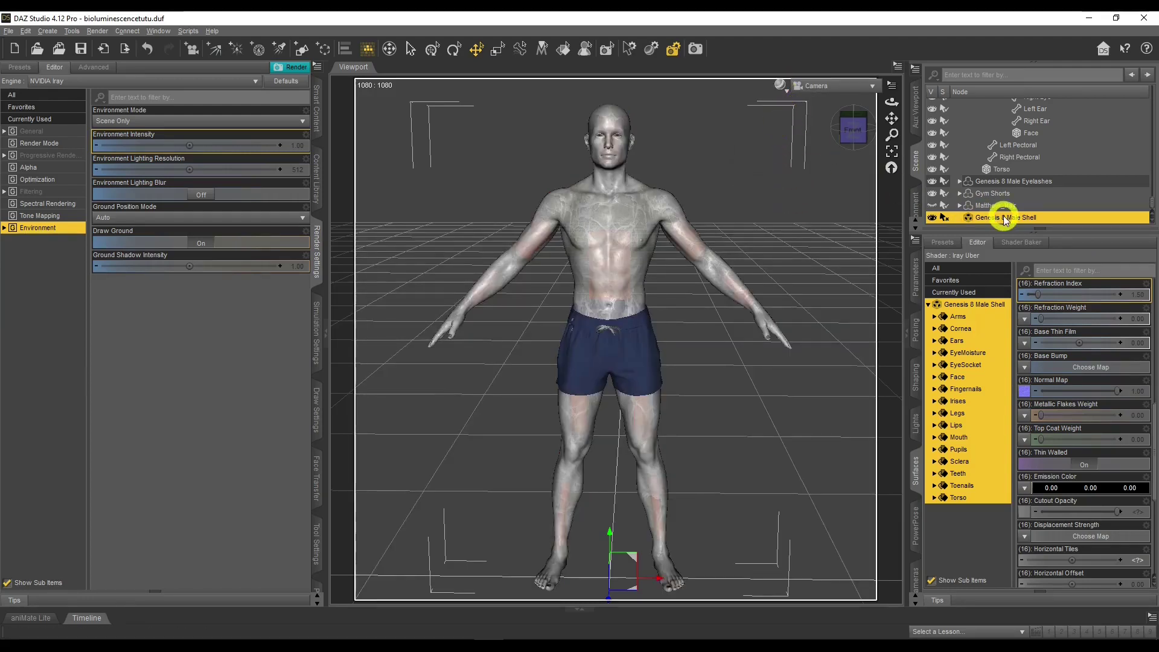
scroll(999, 208, up, 5)
scroll(998, 205, up, 10)
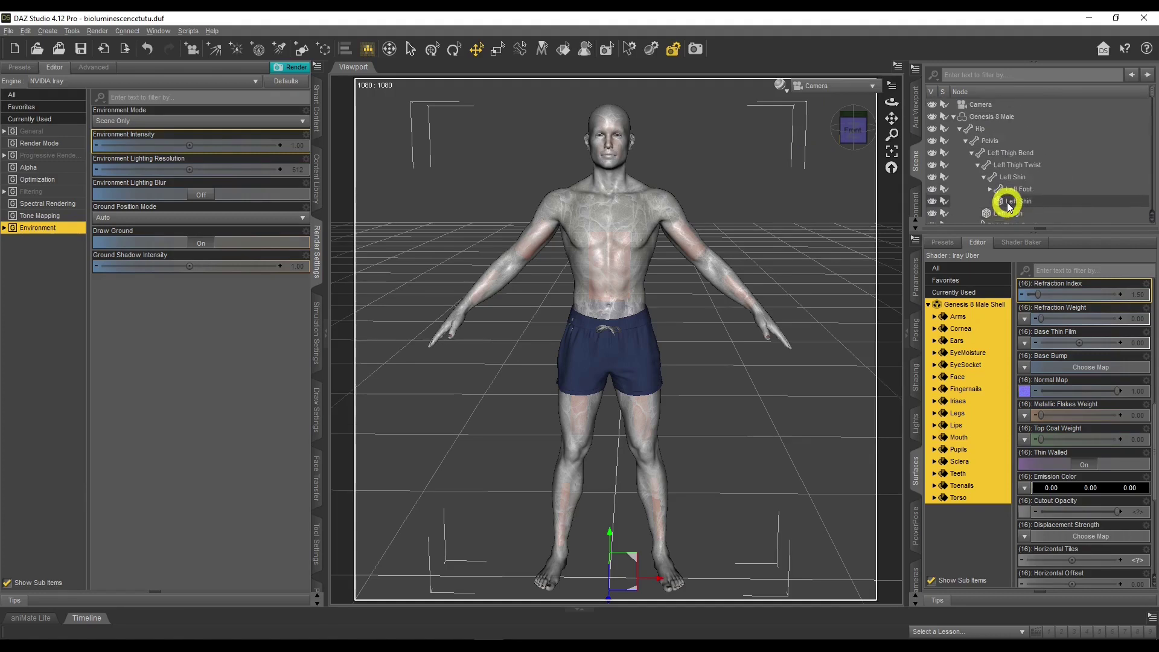
click(953, 117)
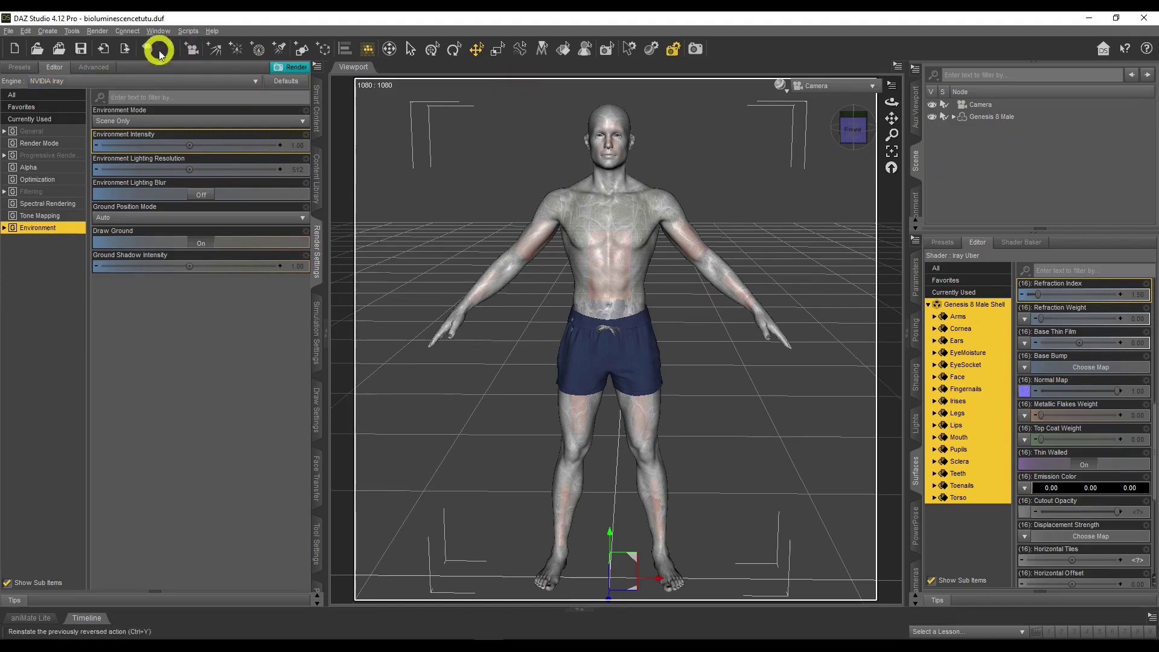
click(905, 143)
click(623, 248)
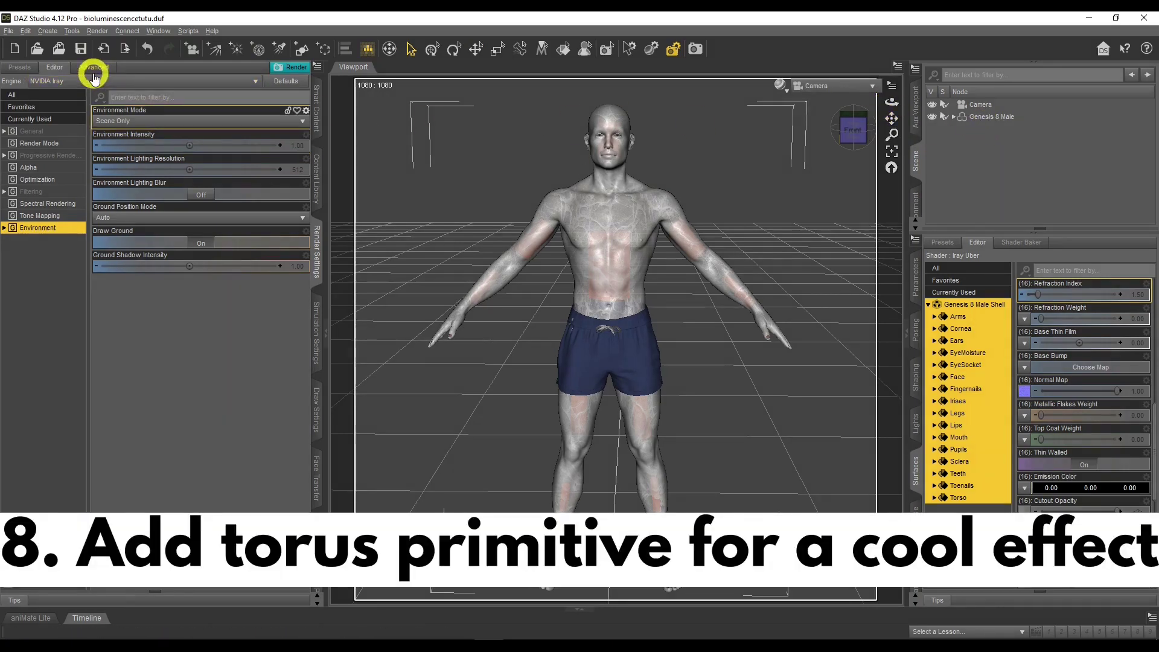
Create a torus primitive at the World Center with major and minor diameters of 1 m.
click(49, 32)
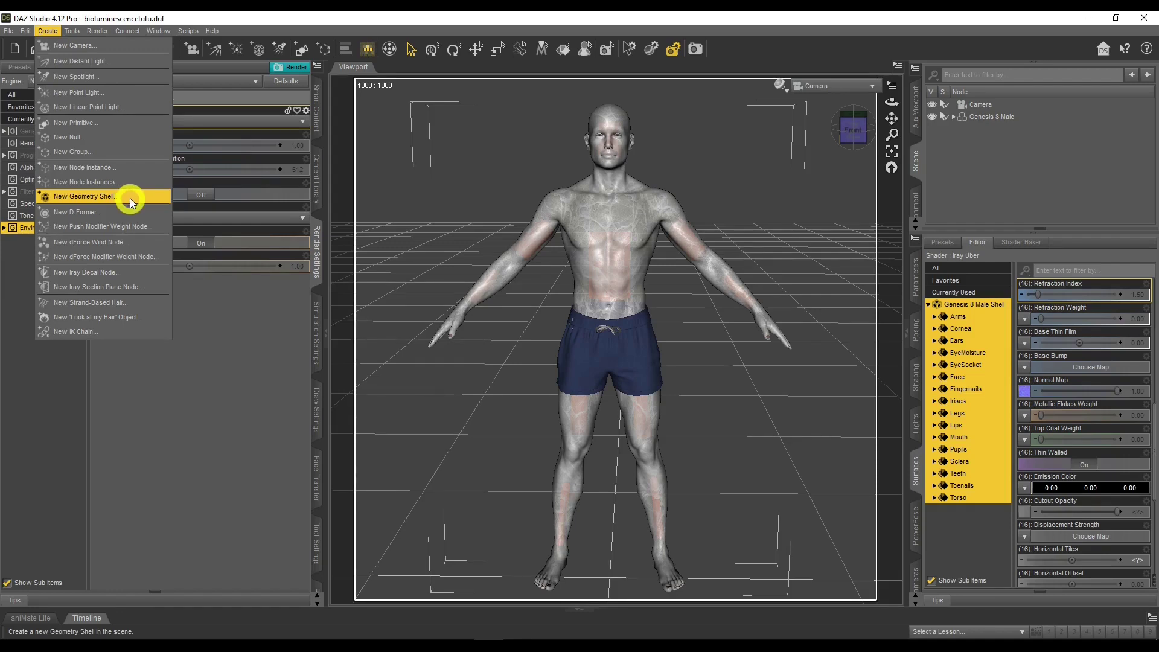
click(128, 124)
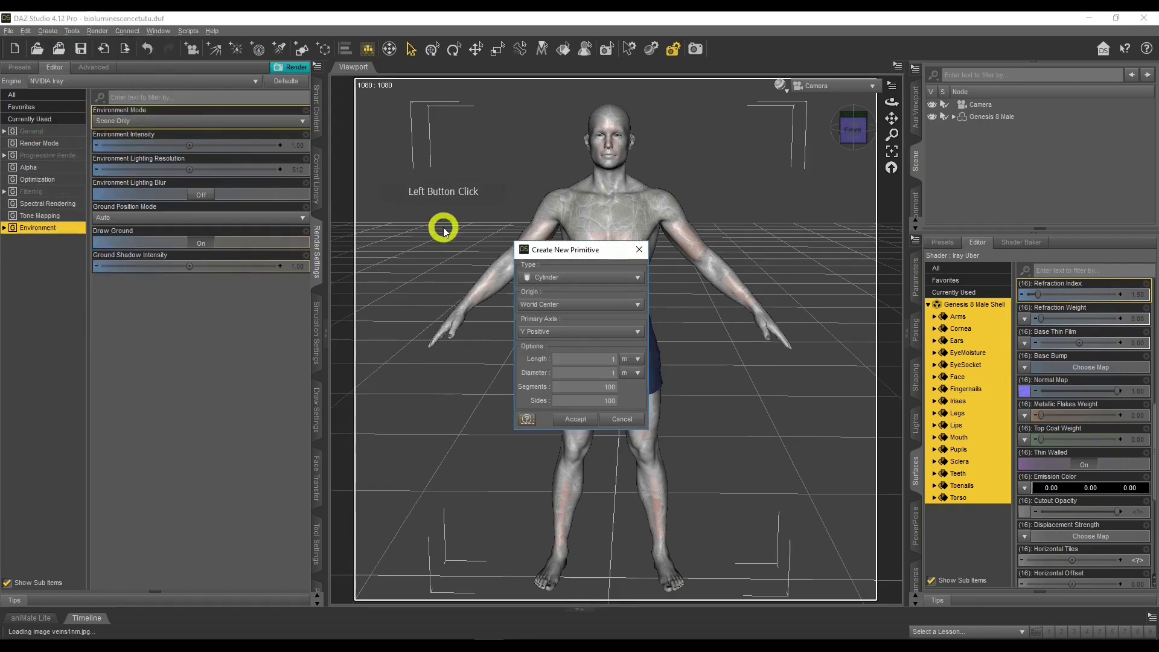
click(567, 279)
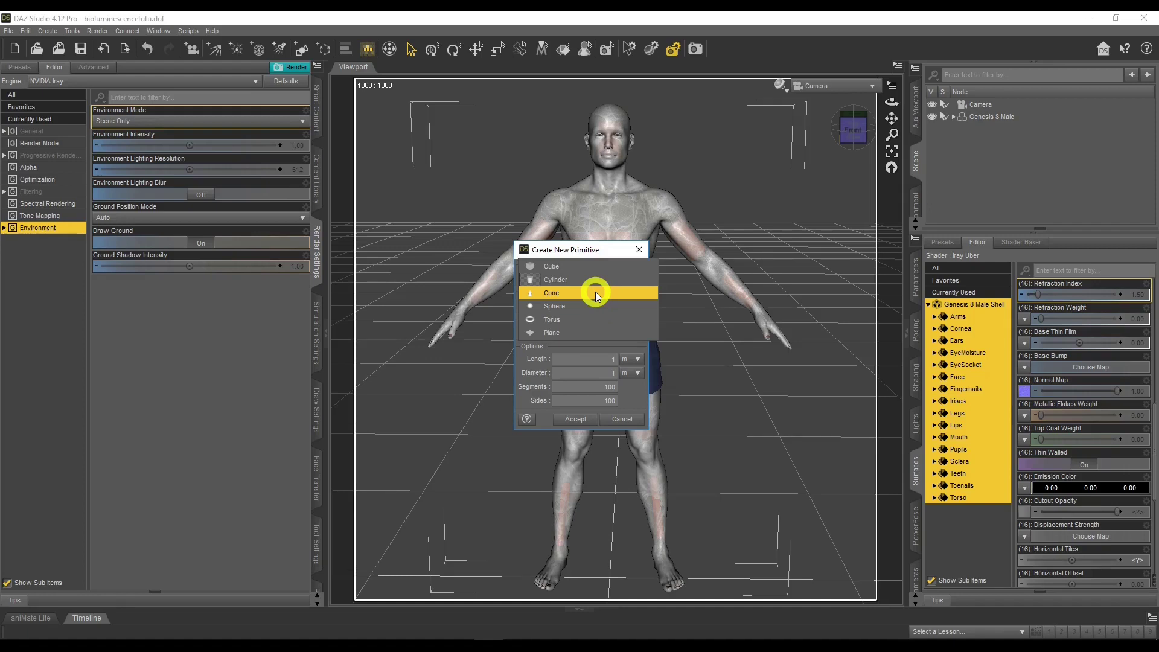
click(592, 318)
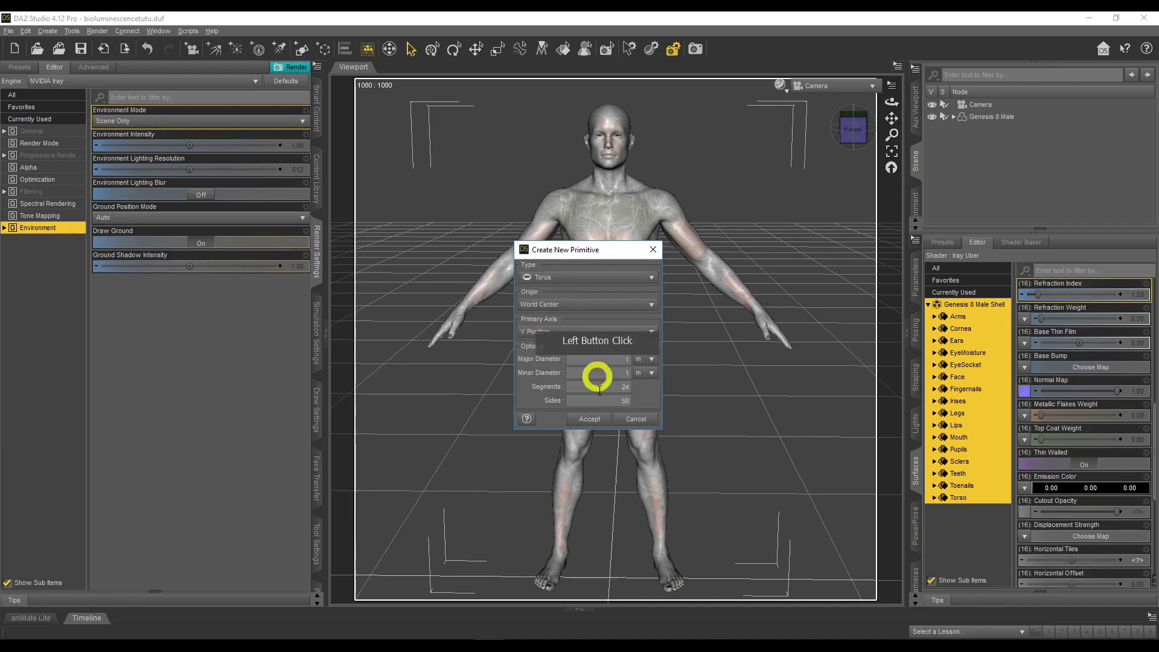
click(593, 420)
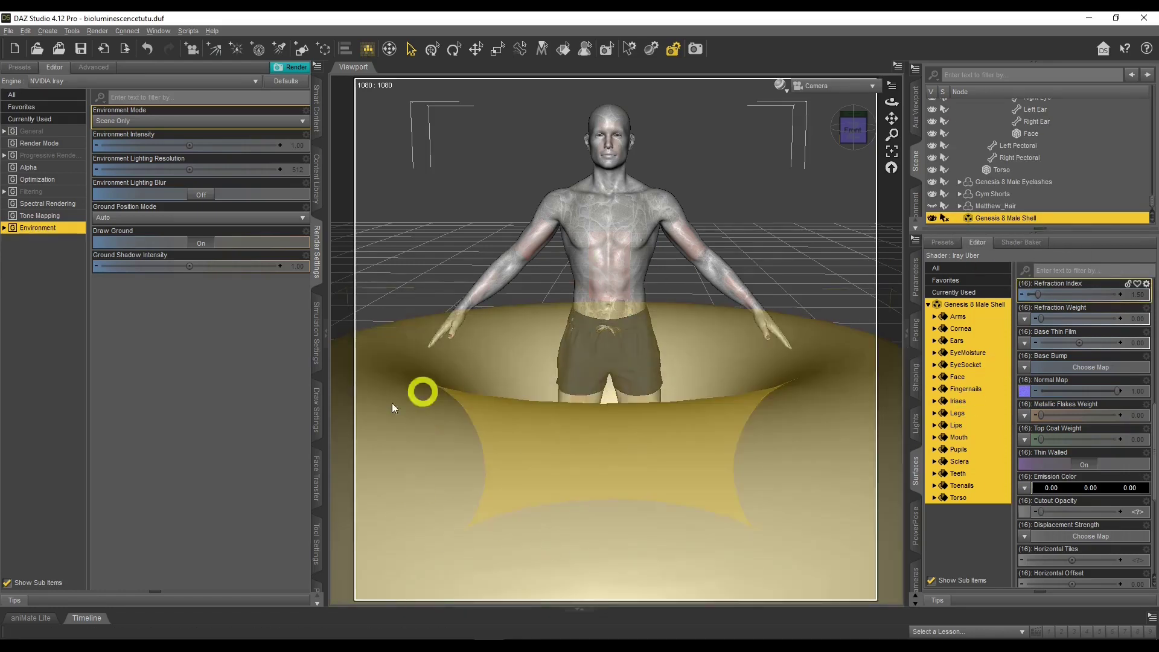
Select the new torus and set its X Rotate to 90.
scroll(1035, 208, down, 1)
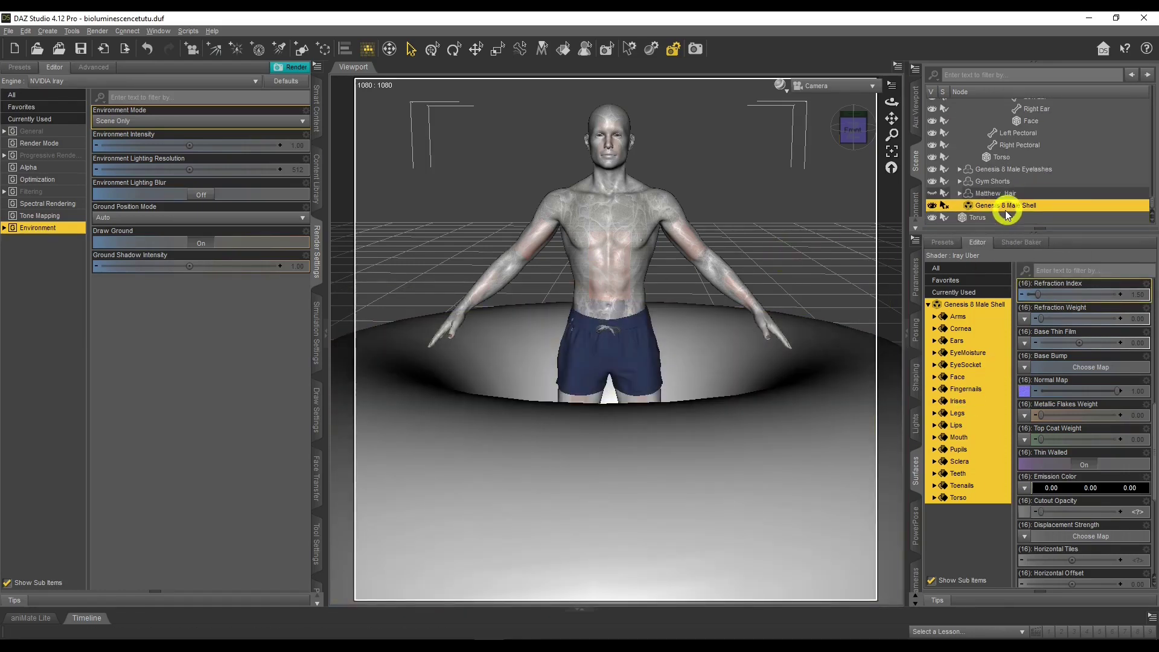
click(996, 217)
click(963, 304)
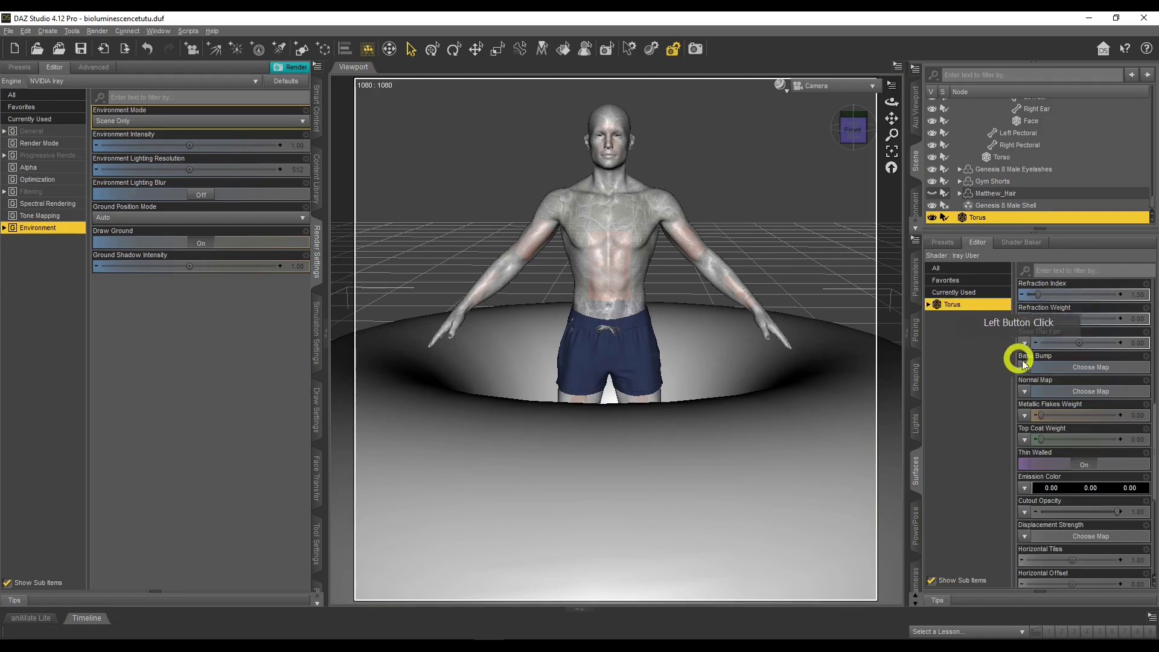
click(927, 286)
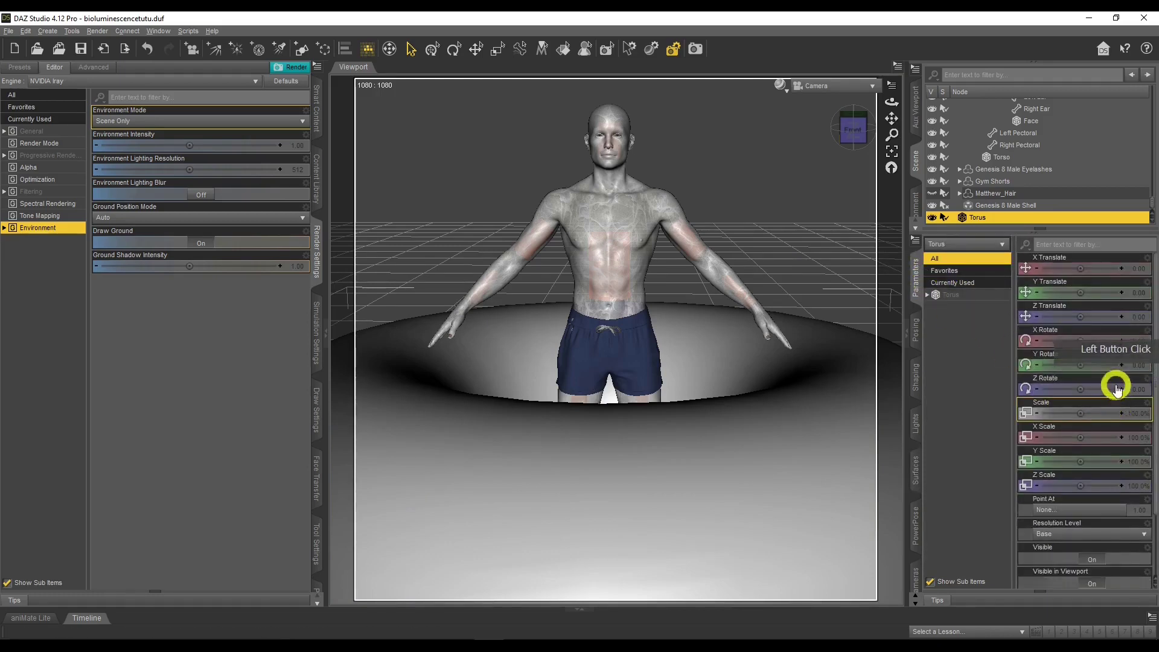
click(1139, 341)
text(90)
key(Return)
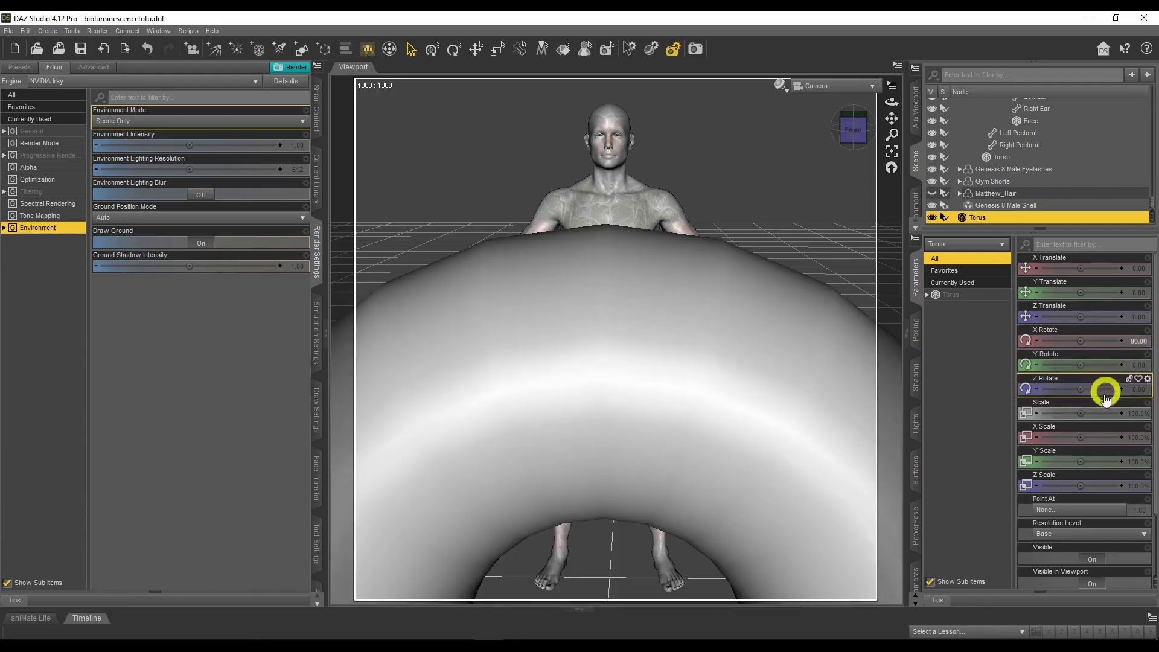
Scale the torus to 10% and raise it to the abdomen with a Y Translate of about 123.54.
click(1134, 413)
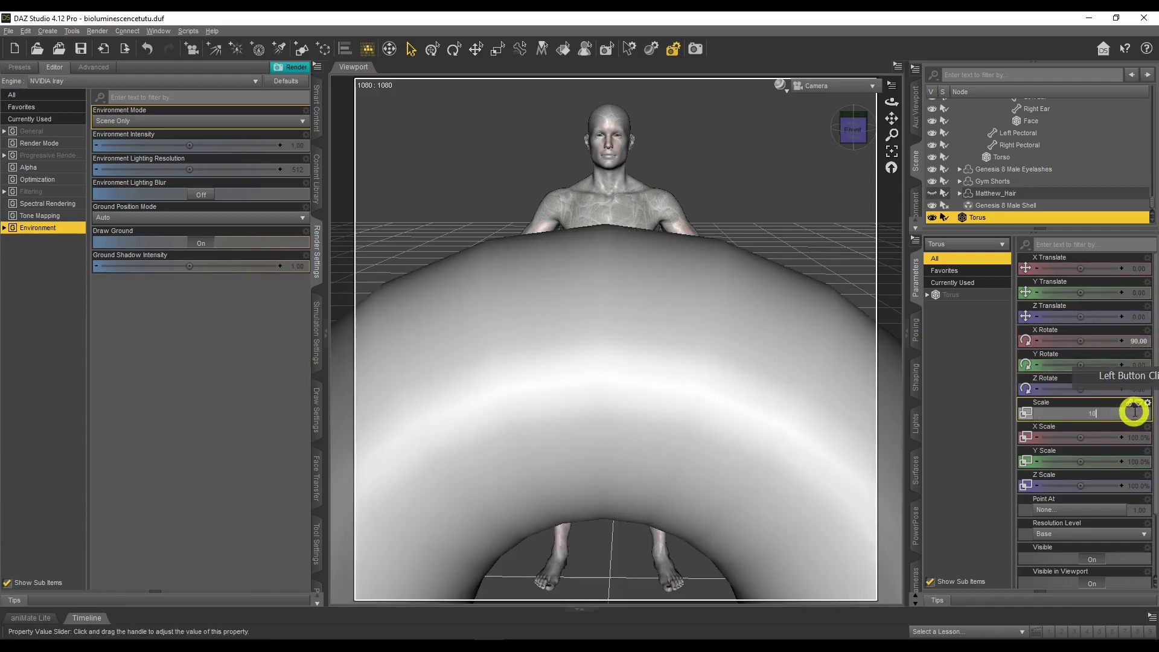
key(Return)
drag(1080, 291, 1080, 292)
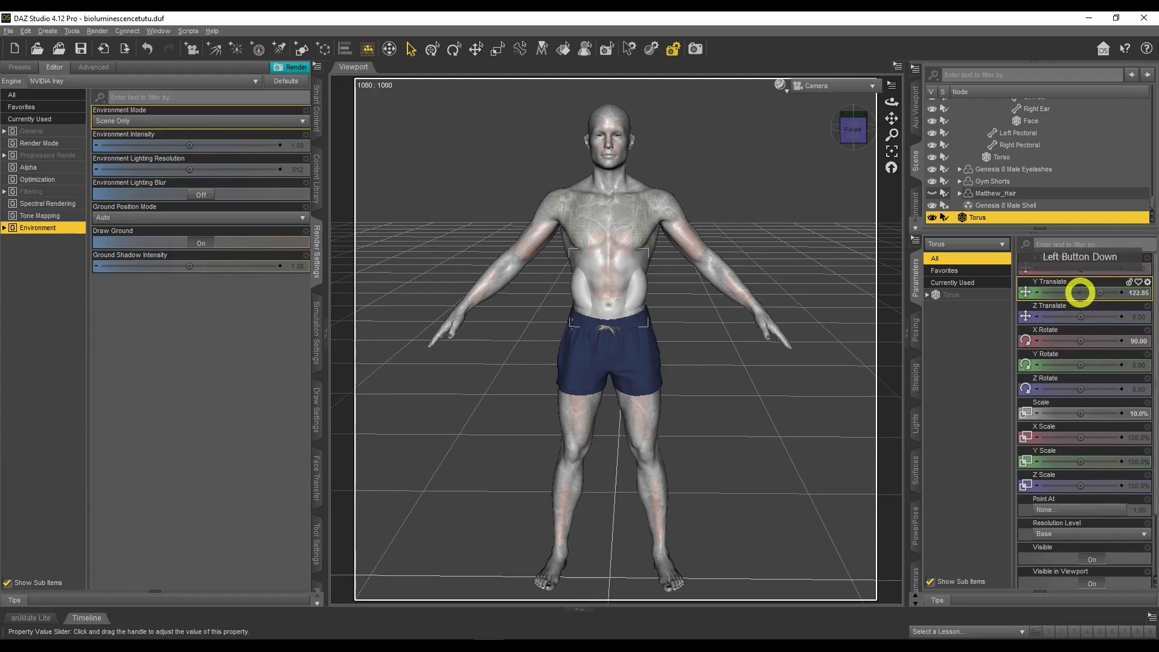
drag(1080, 292, 1079, 292)
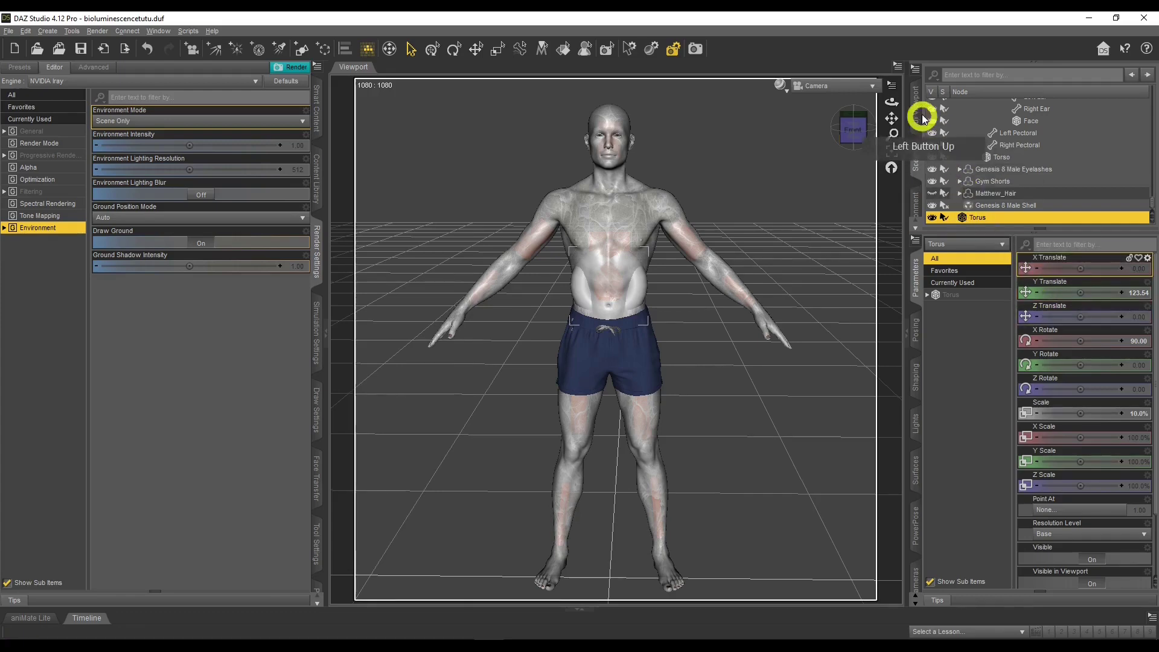
Reduce the torus's Scale to 7% so that it fits inside the torso when viewed from the side.
drag(891, 103, 892, 104)
click(1140, 413)
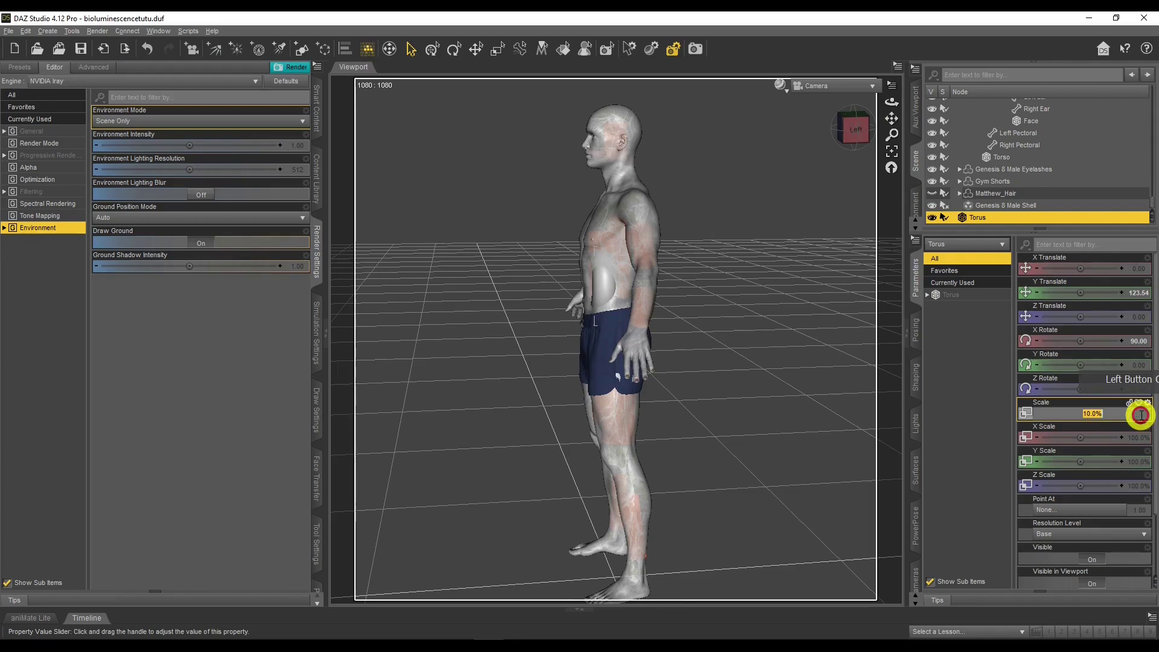
text(7)
key(Return)
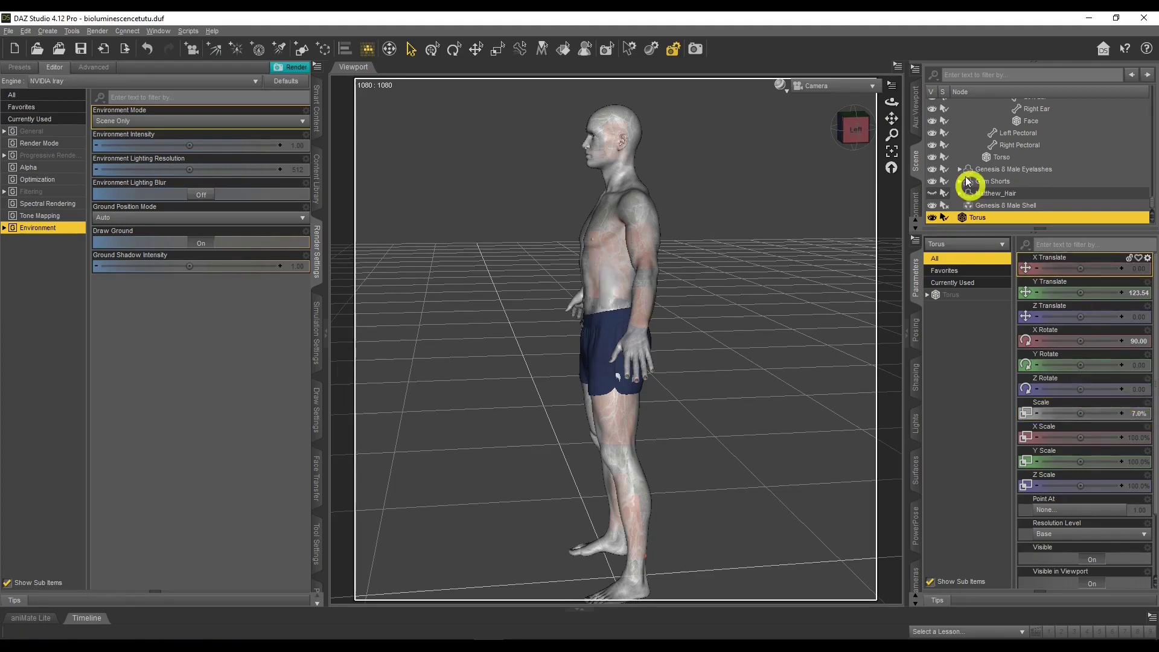
drag(889, 103, 891, 102)
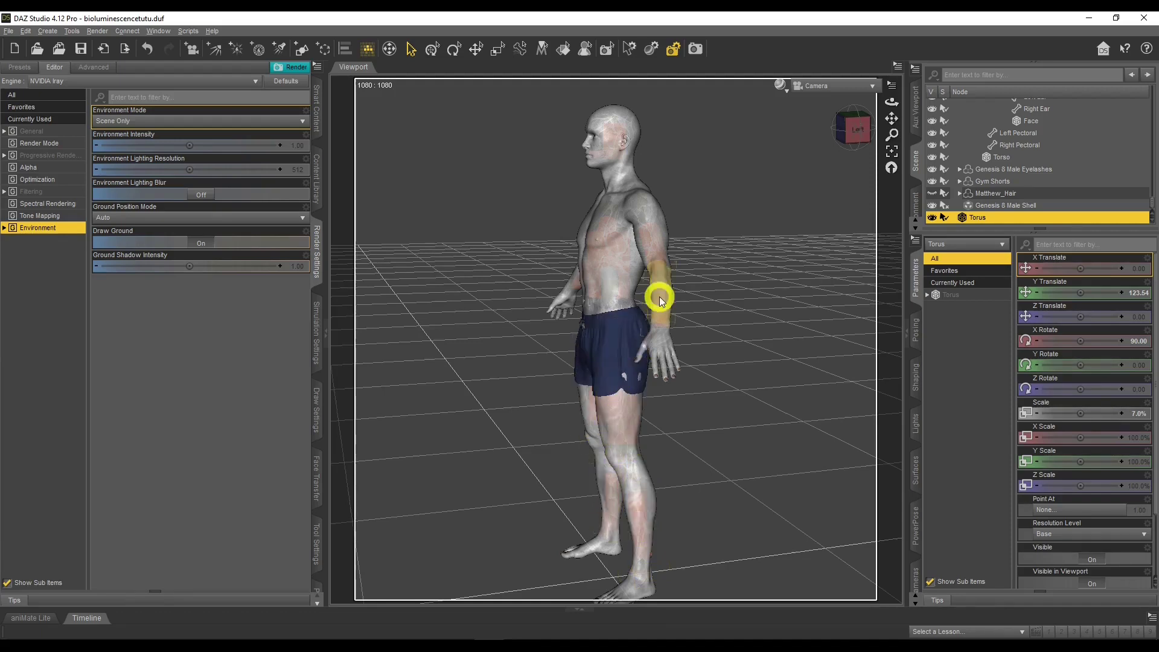
Shift the torus slightly forward inside the torso by setting its Z Translate to about 1.38.
click(886, 103)
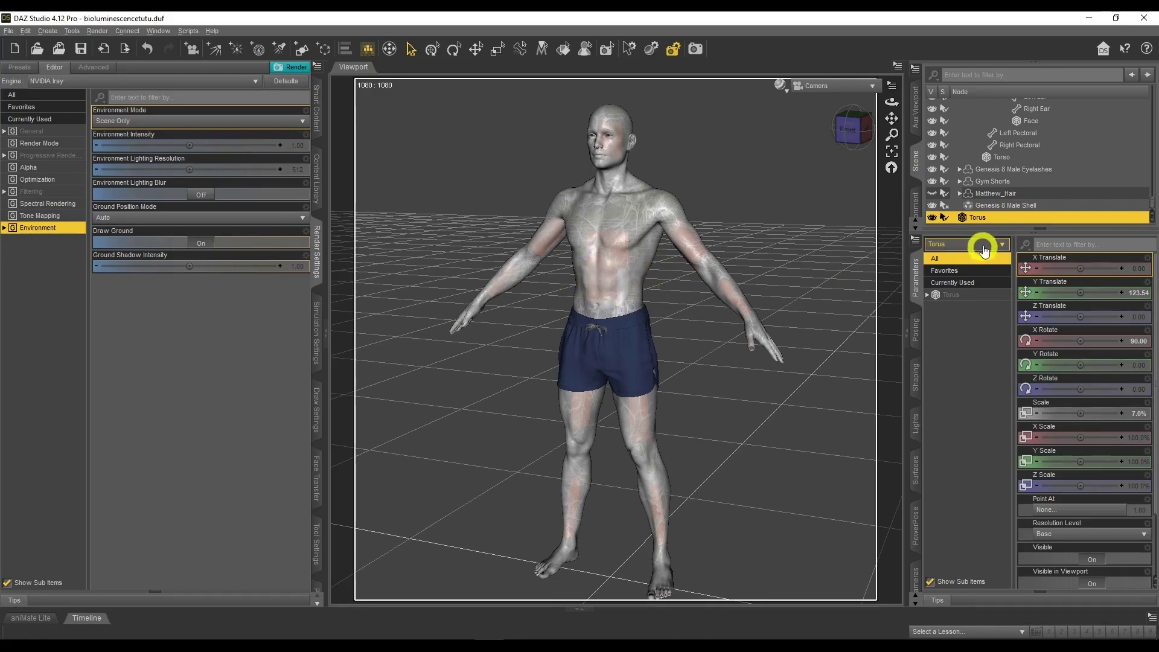
click(946, 295)
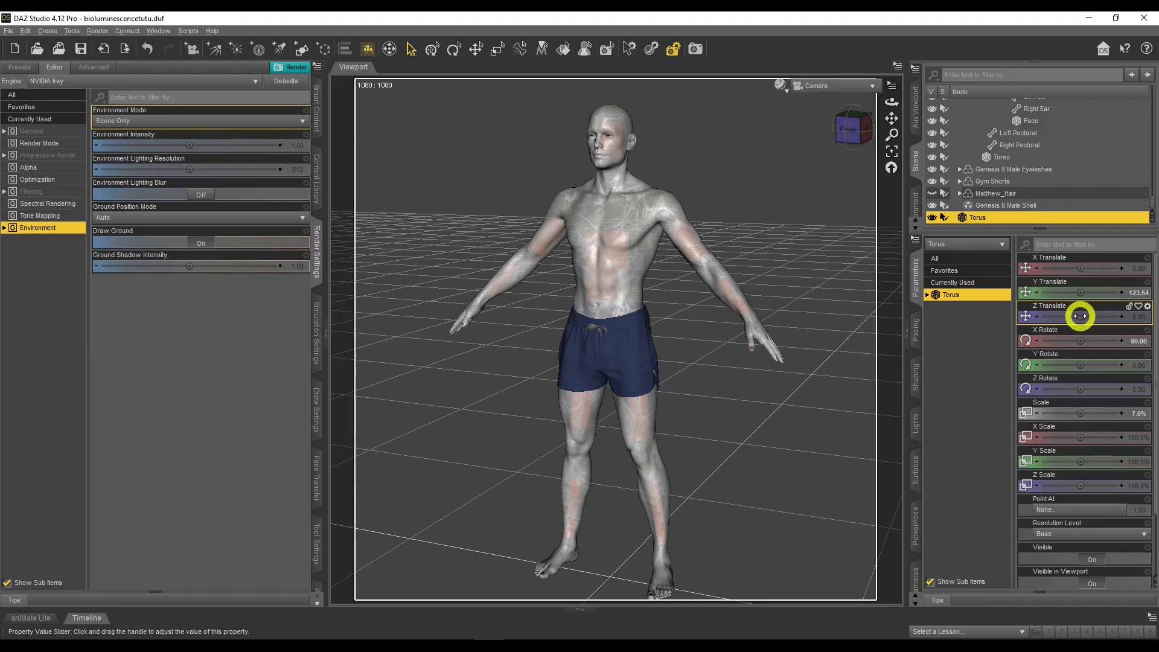
drag(1079, 317, 1077, 317)
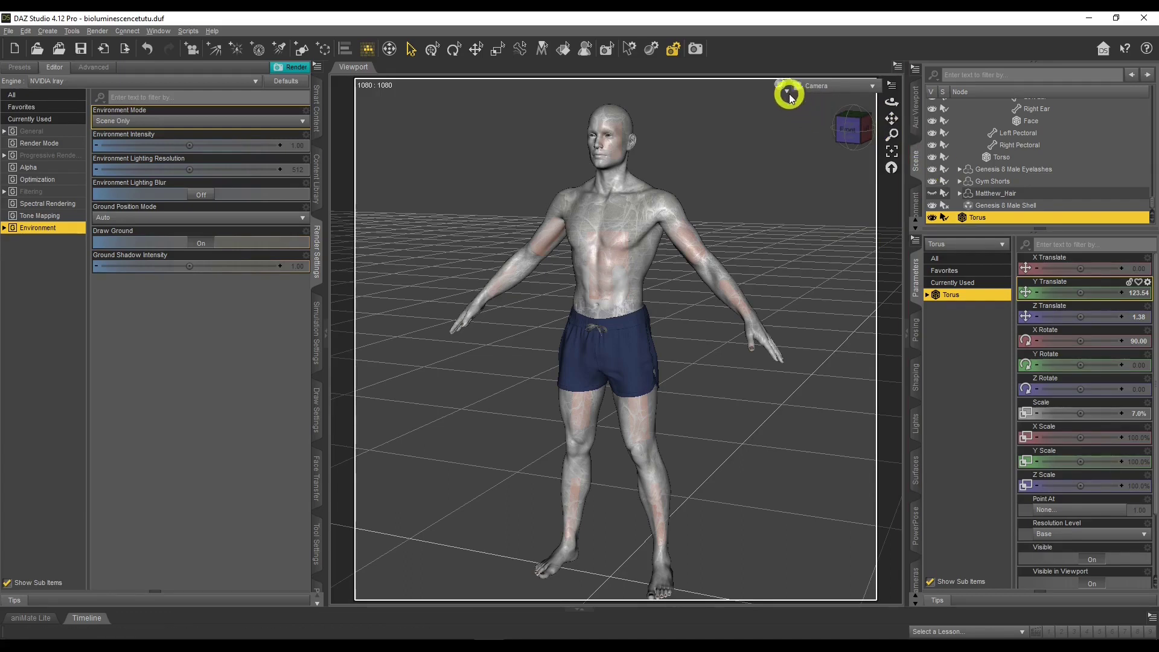
Face the figure frontally and switch the viewport's draw style to the rendered Iray preview.
drag(891, 102, 892, 99)
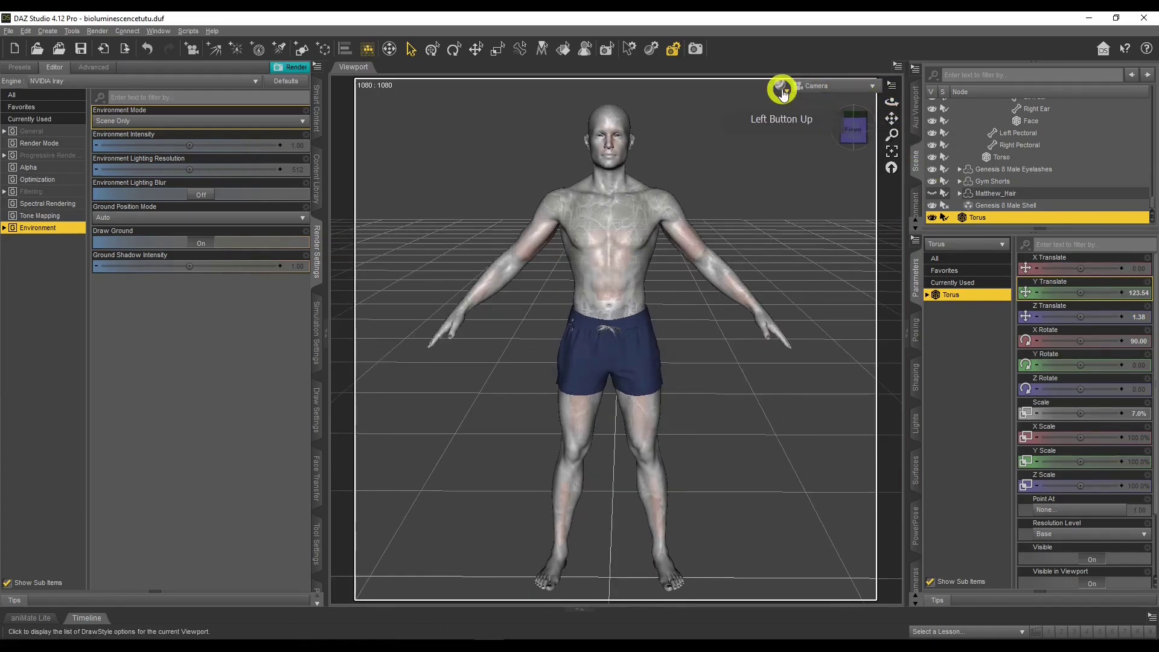
click(780, 85)
click(778, 191)
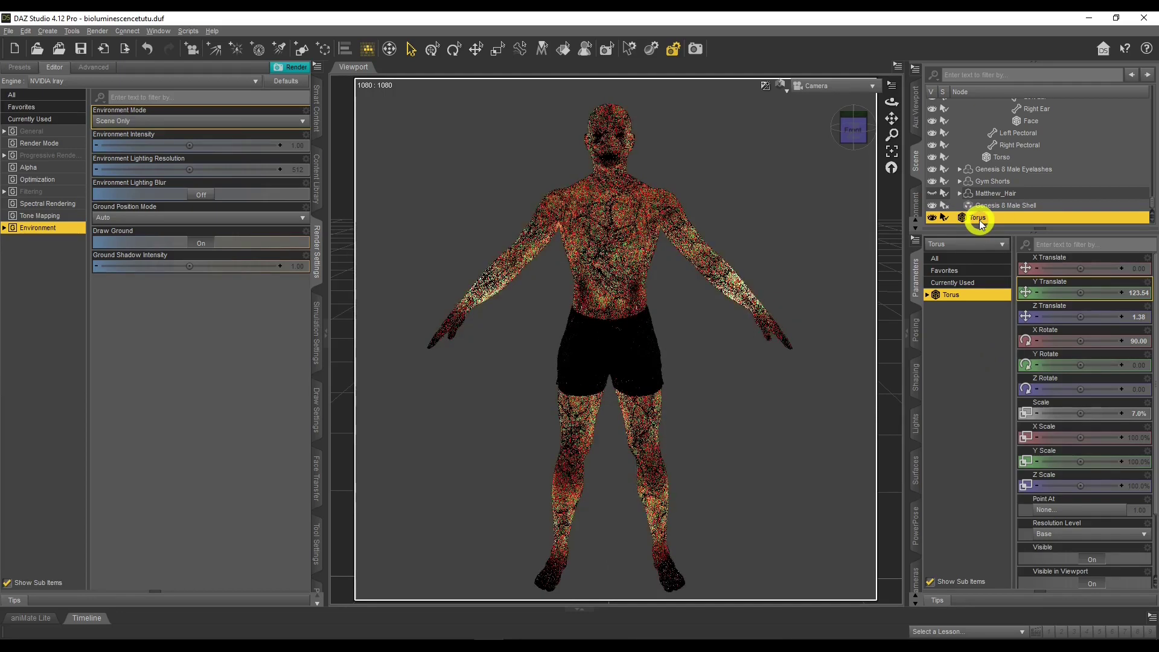
Apply the Emissive shader from the Iray Emissives presets to the torus.
click(916, 470)
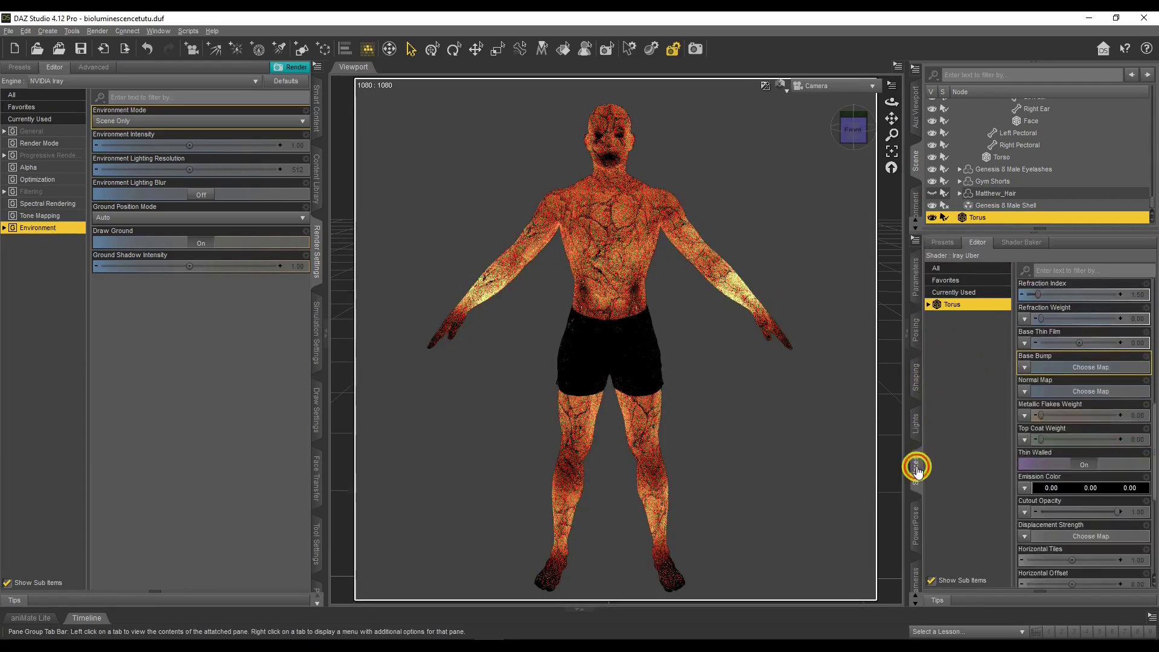
click(949, 248)
click(947, 294)
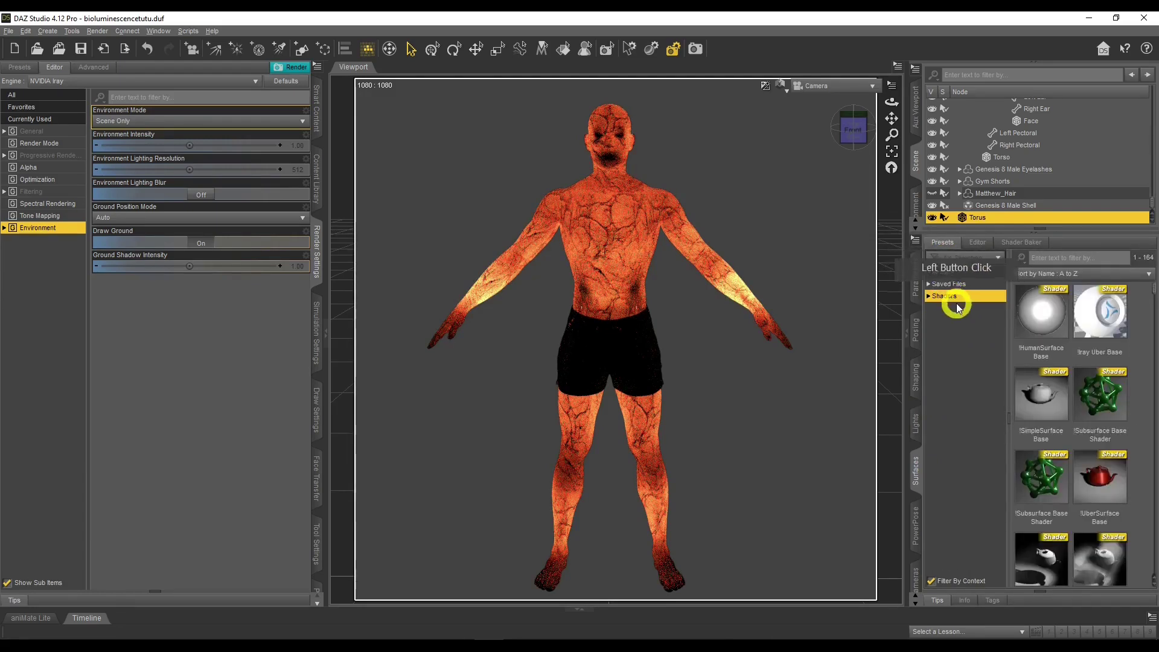
click(928, 295)
click(934, 332)
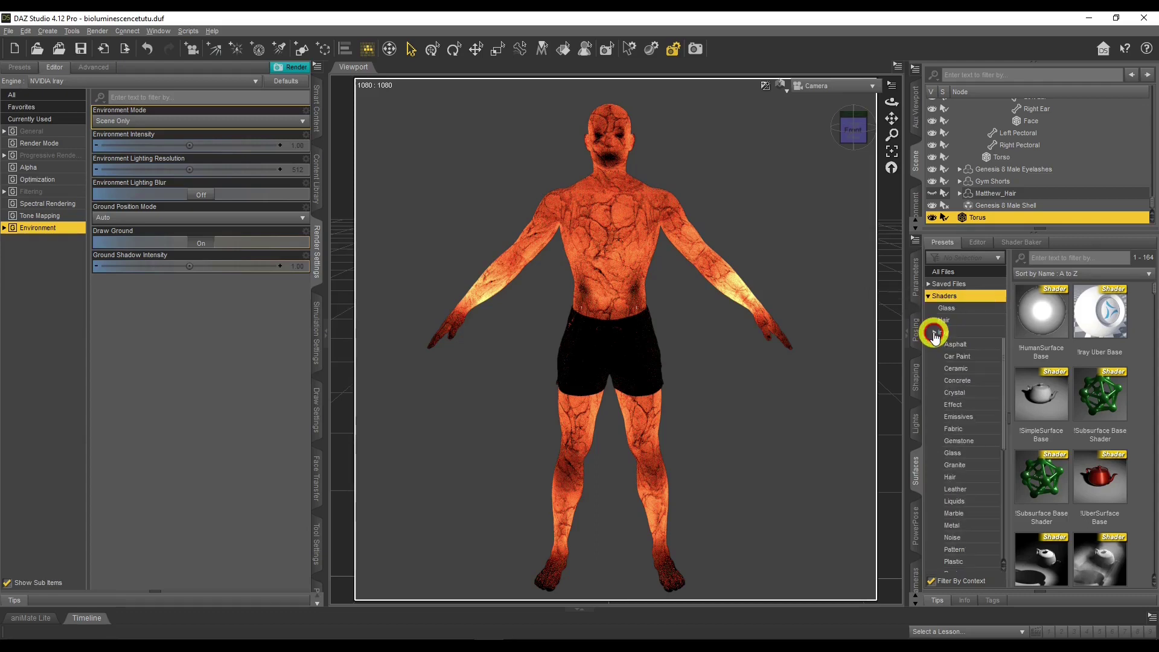
click(964, 419)
double_click(1030, 326)
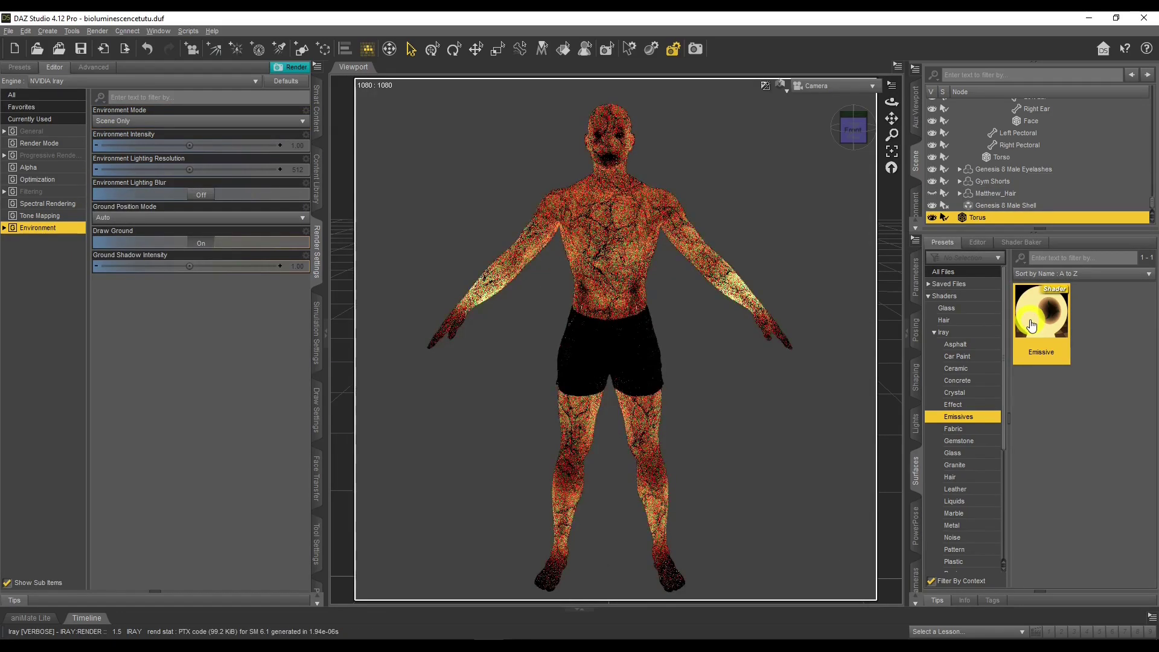
Set the Emission Temperature of the torus surface to 6500 K.
click(979, 244)
click(954, 316)
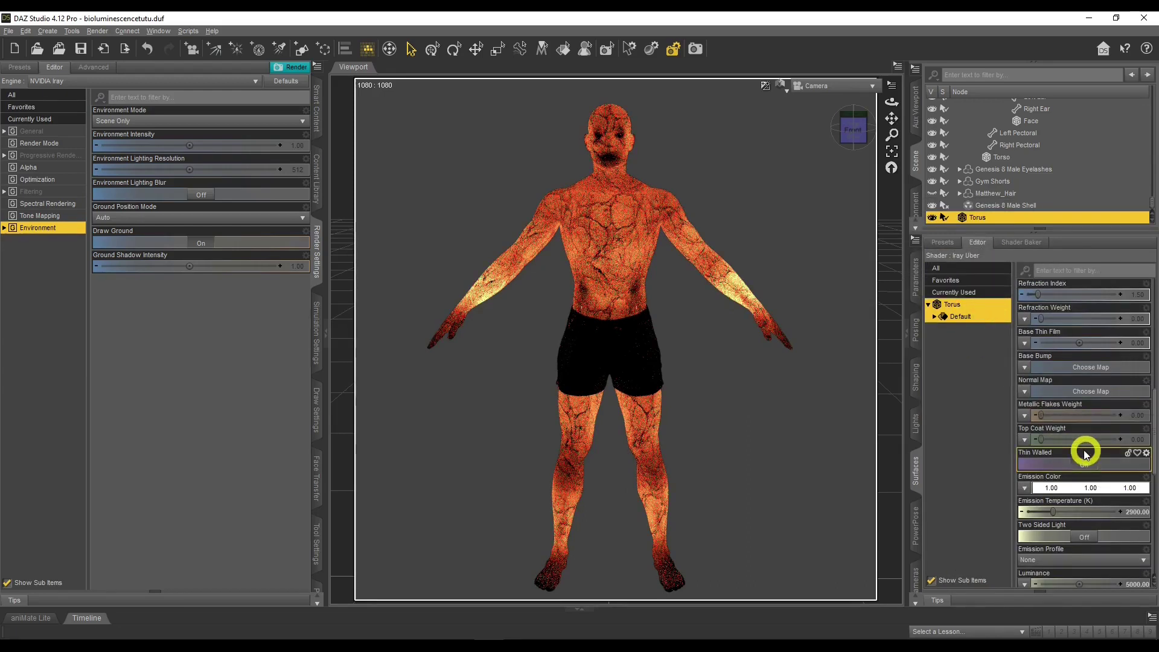
click(1124, 512)
text(6500)
key(Return)
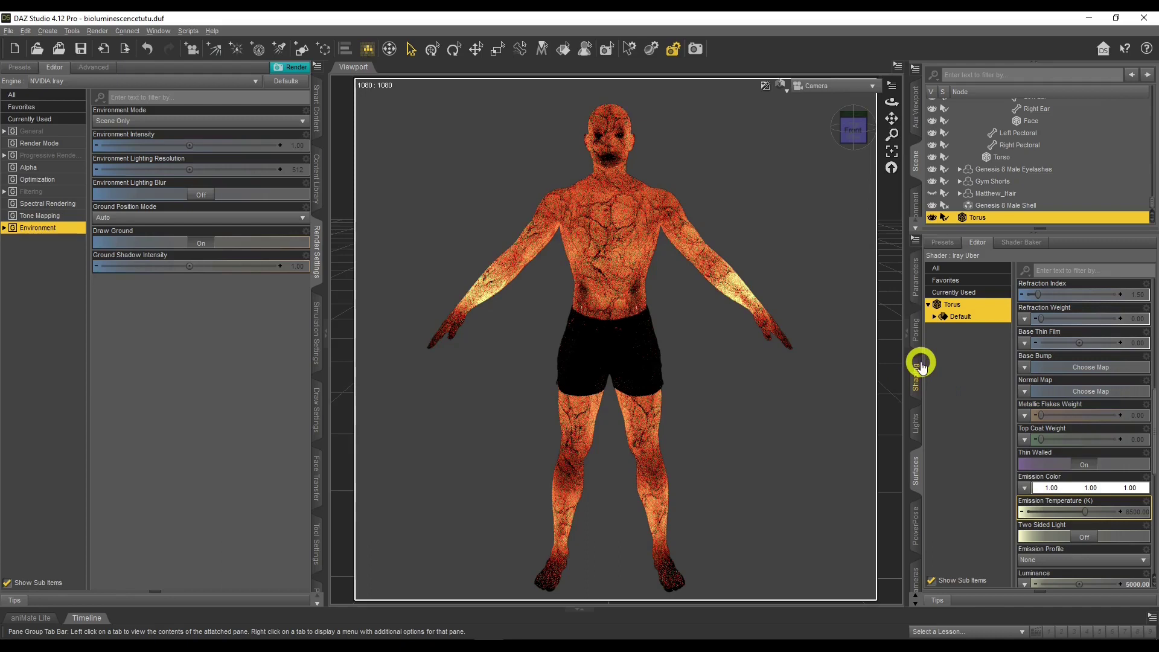
Set the torus's Emission Color to pure green (0.00, 1.00, 0.00).
click(1066, 492)
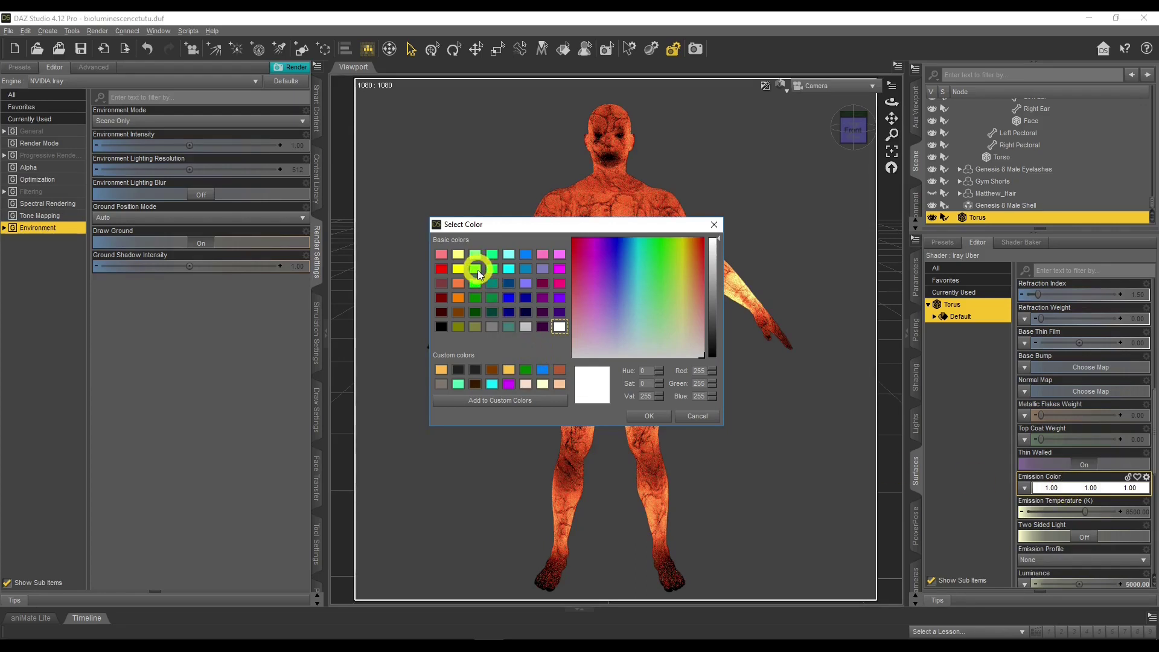
click(476, 272)
click(640, 415)
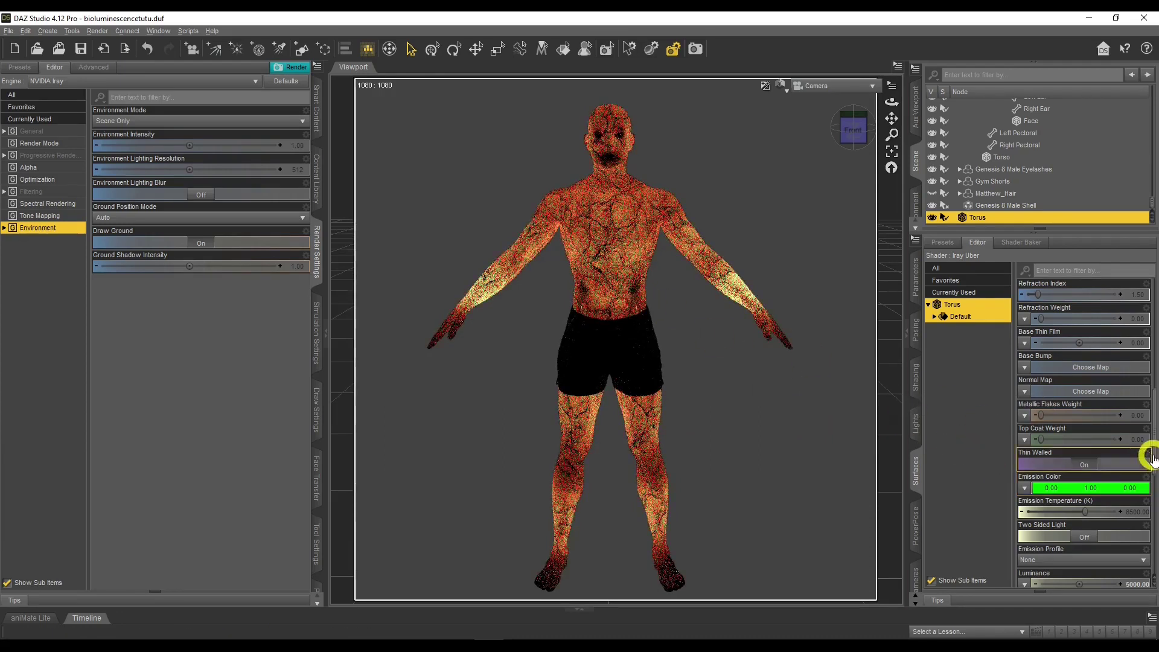
Change the torus's Luminance Units to kcd/m^2 and set its Luminance to 1000.
scroll(1117, 455, down, 3)
scroll(1102, 499, down, 3)
click(1046, 463)
click(1044, 488)
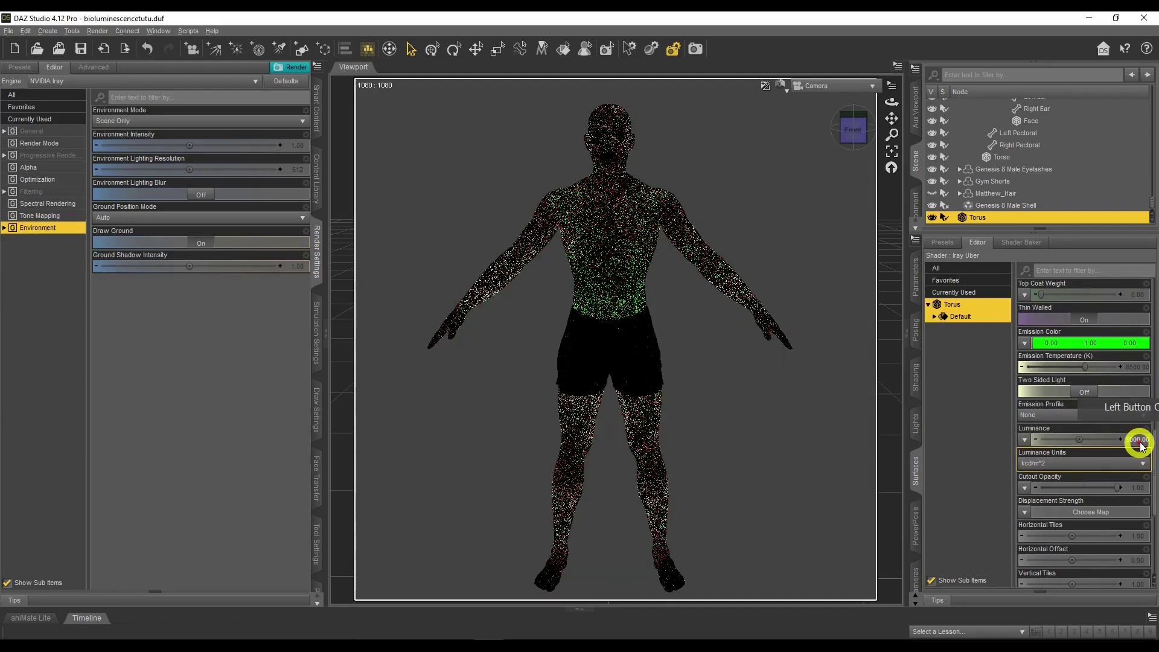
click(1138, 445)
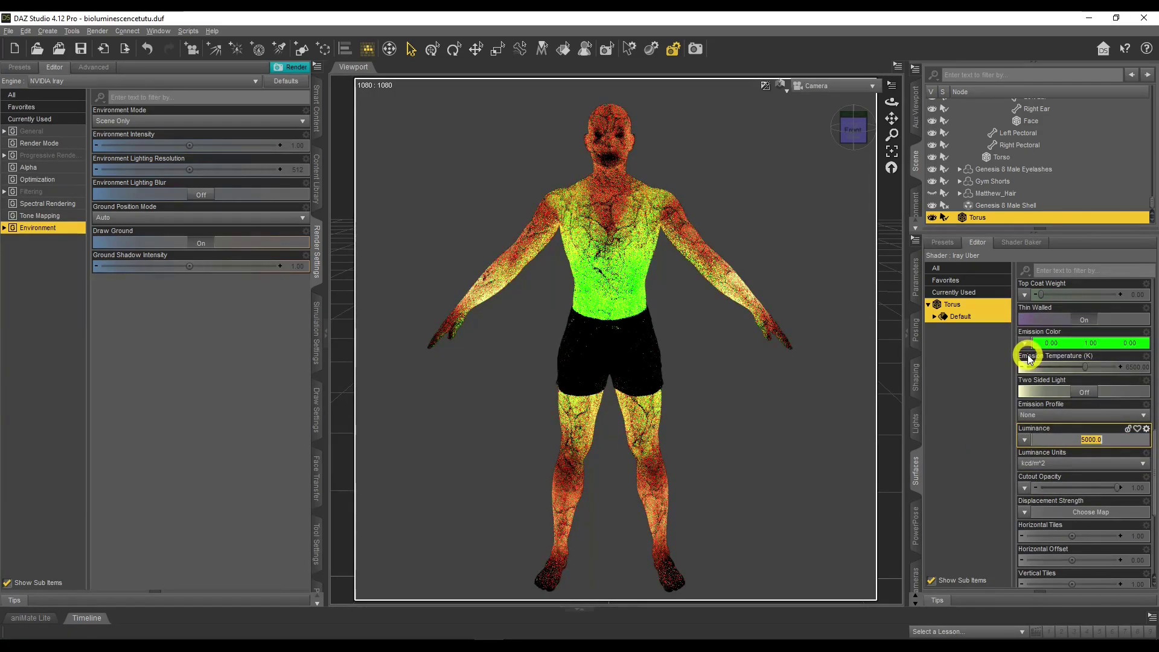
key(Return)
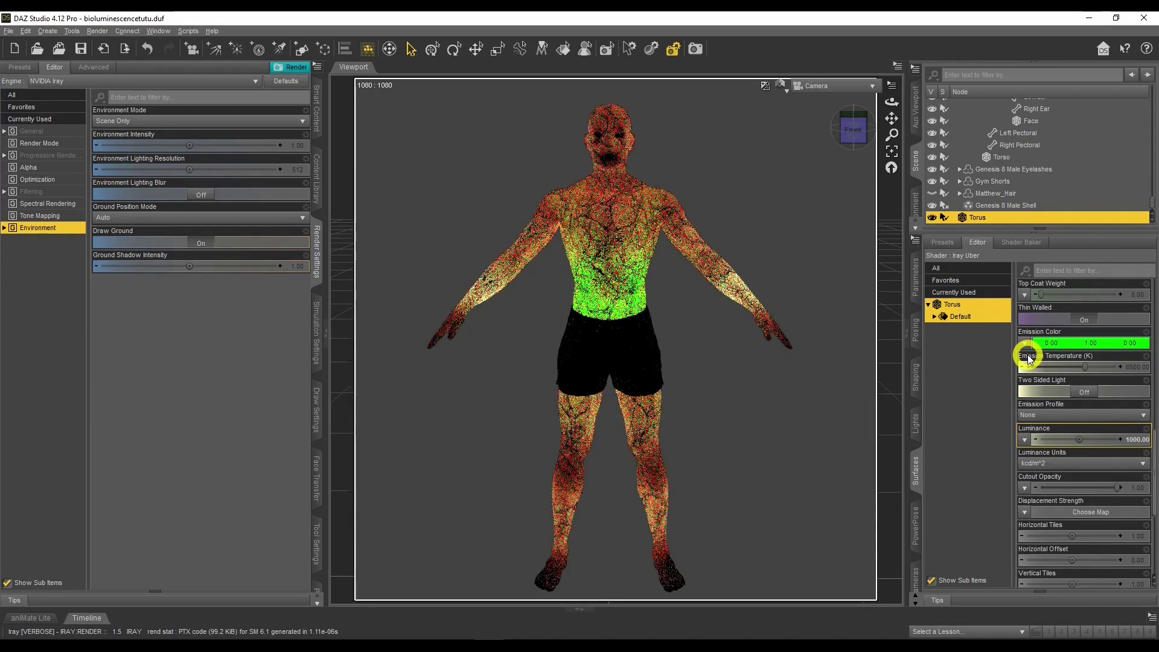
Reduce the torus's Luminance to 500 for a softer glow in the abdomen.
click(1132, 440)
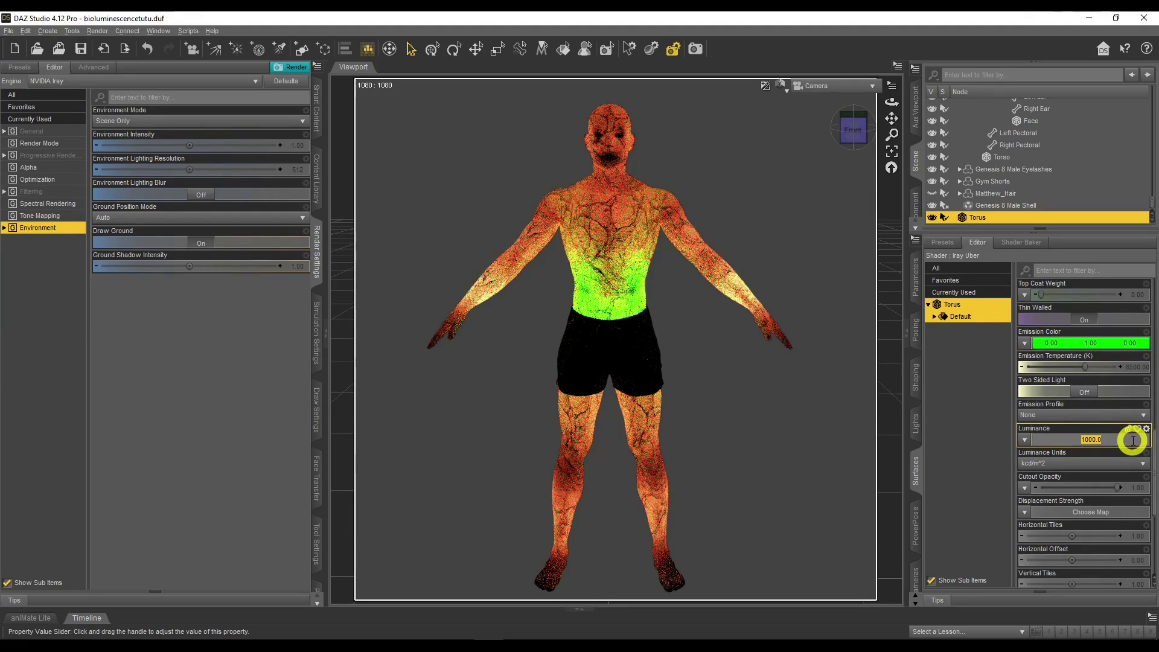
drag(1132, 440, 1071, 440)
key(Return)
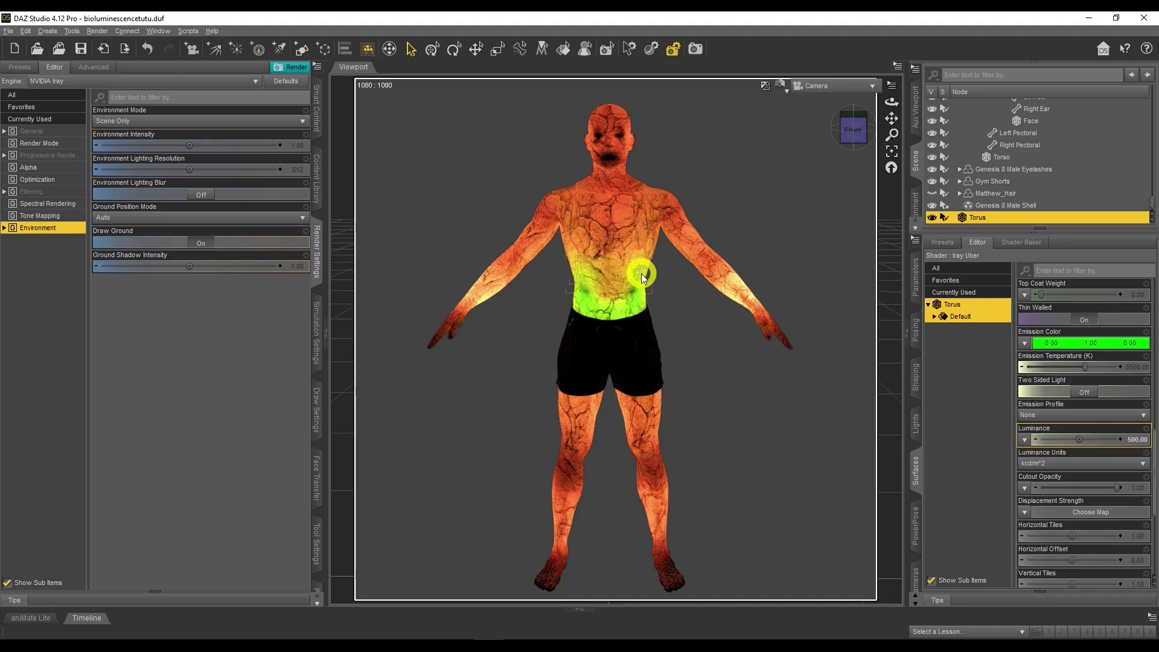
Change the torus's Emission Color to pure blue (0.00, 0.00, 1.00).
click(1065, 348)
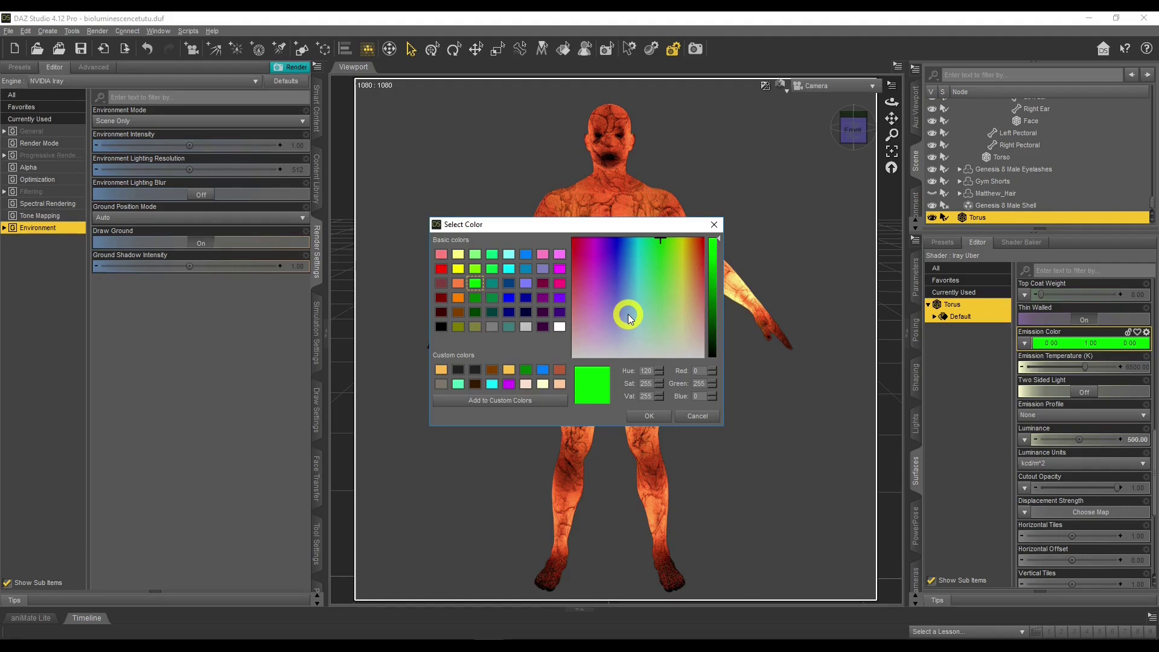
click(508, 283)
click(508, 297)
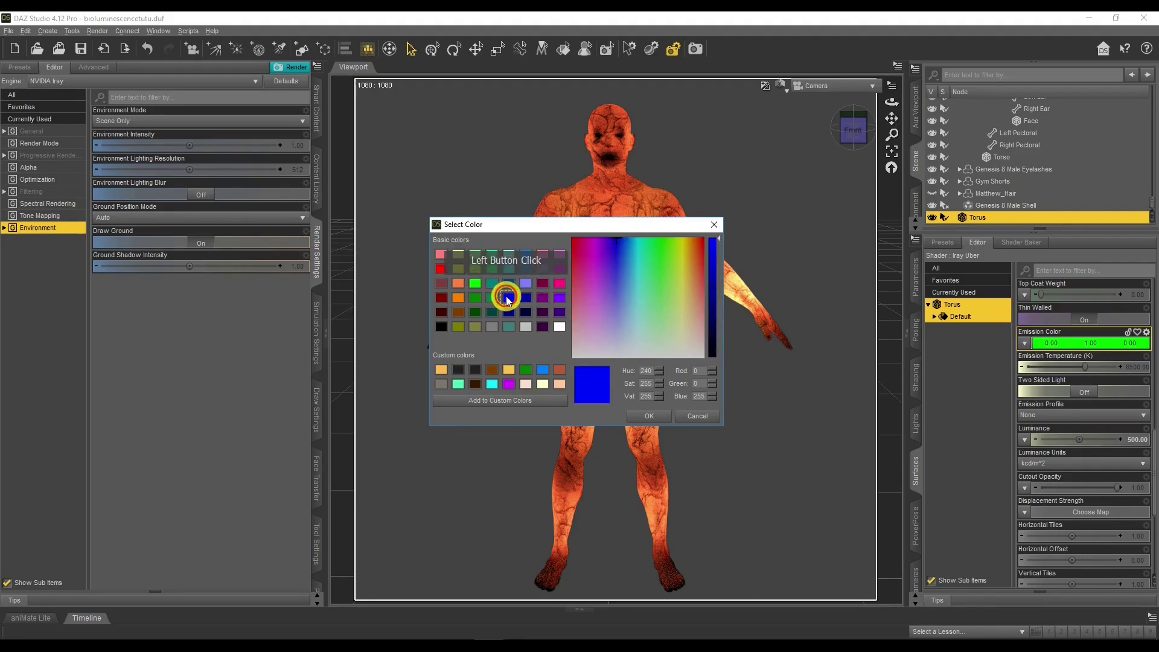
click(651, 416)
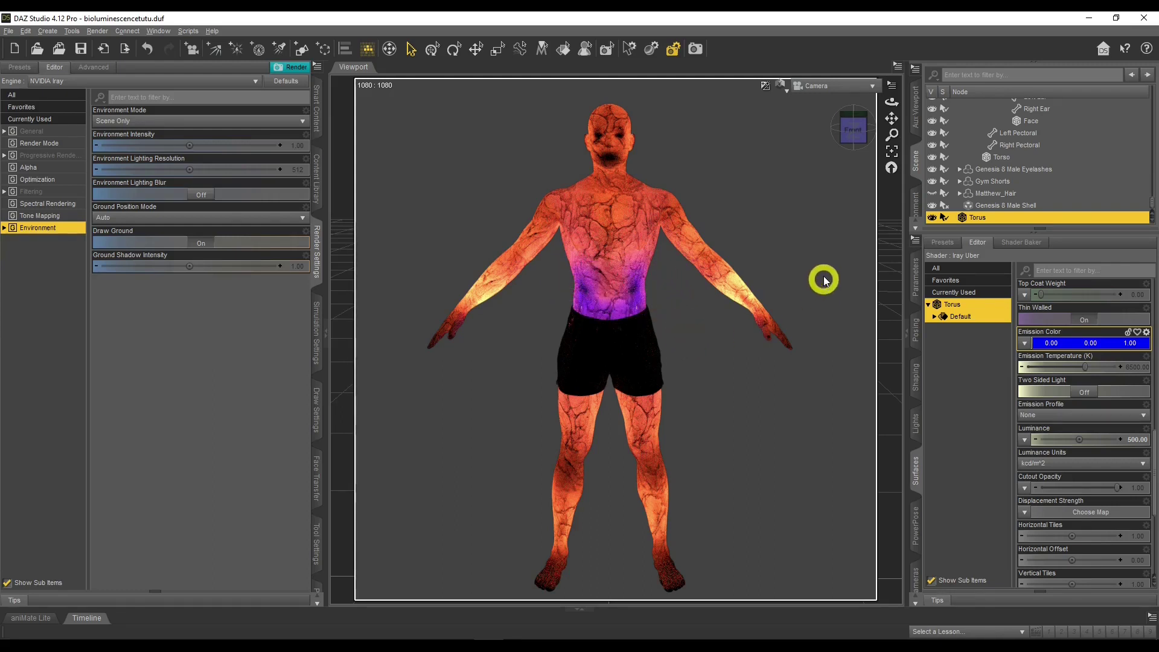
Select the Genesis 8 Male's Skin surfaces and add the Lips surface to the selection.
scroll(1013, 181, up, 10)
scroll(1029, 207, up, 10)
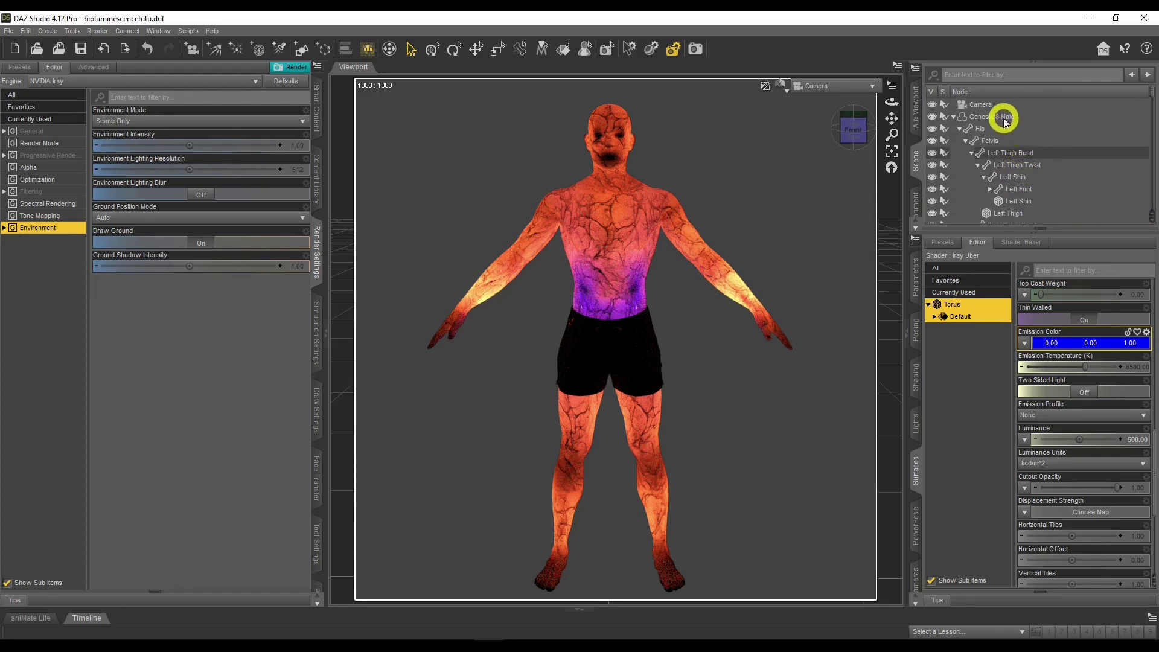
click(964, 117)
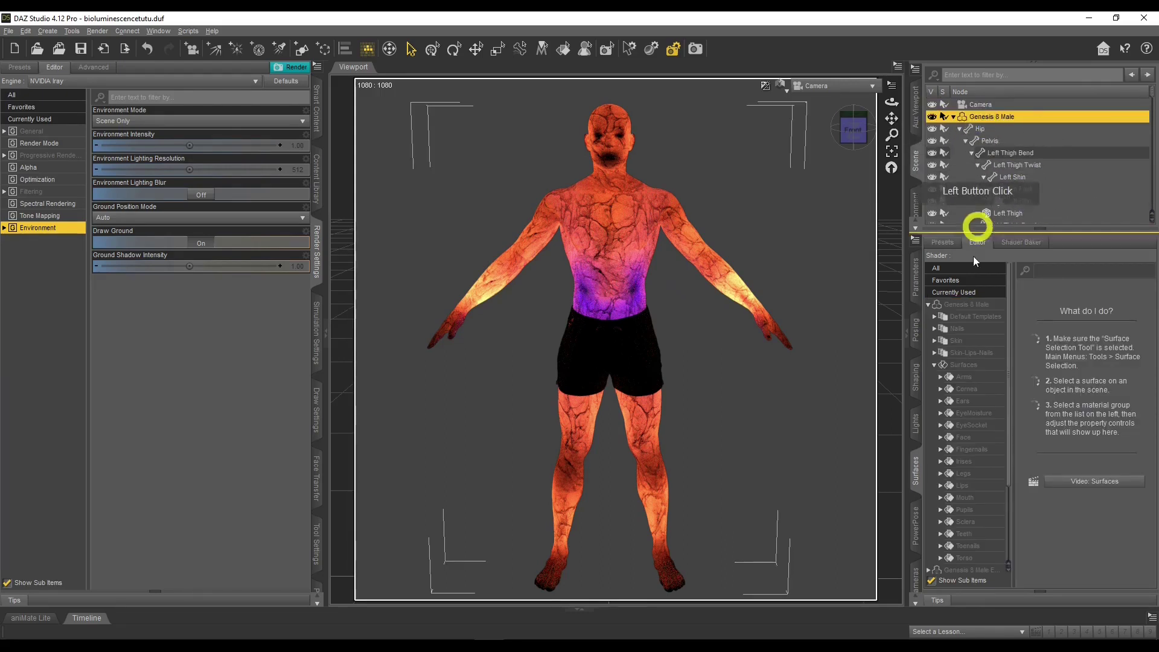
click(957, 340)
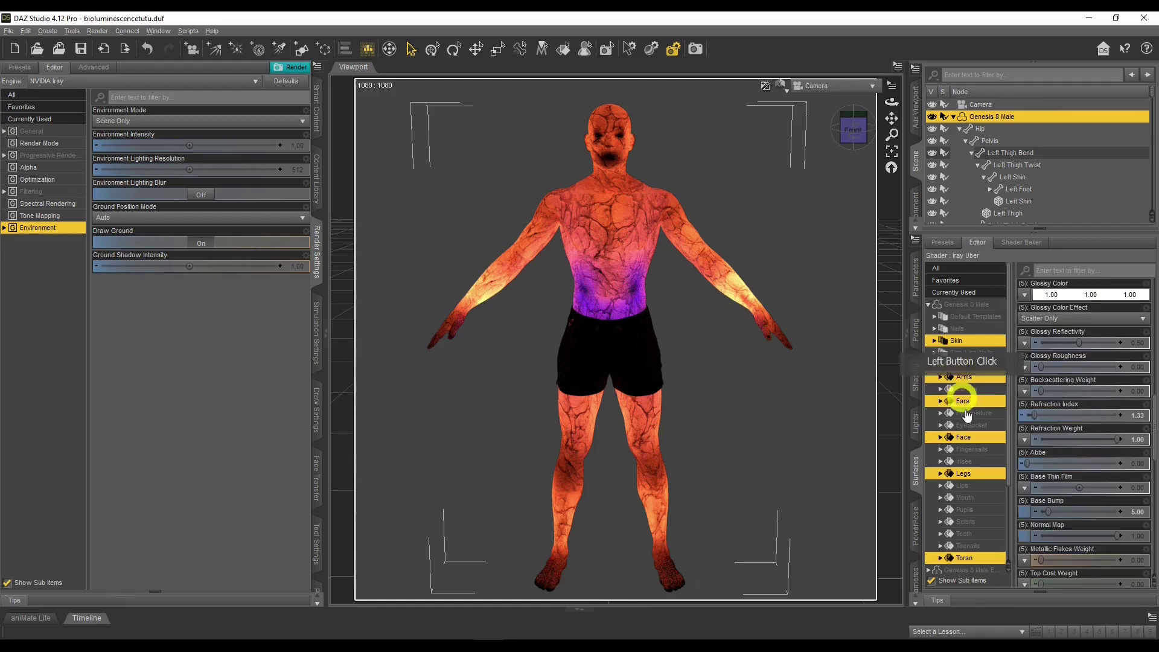
ctrl+click(973, 486)
Try lower Refraction Weight values of about 0.49, 0.25 and 0.17 on the selected skin surfaces, and return it to 1.00.
click(1058, 411)
scroll(1065, 410, down, 1)
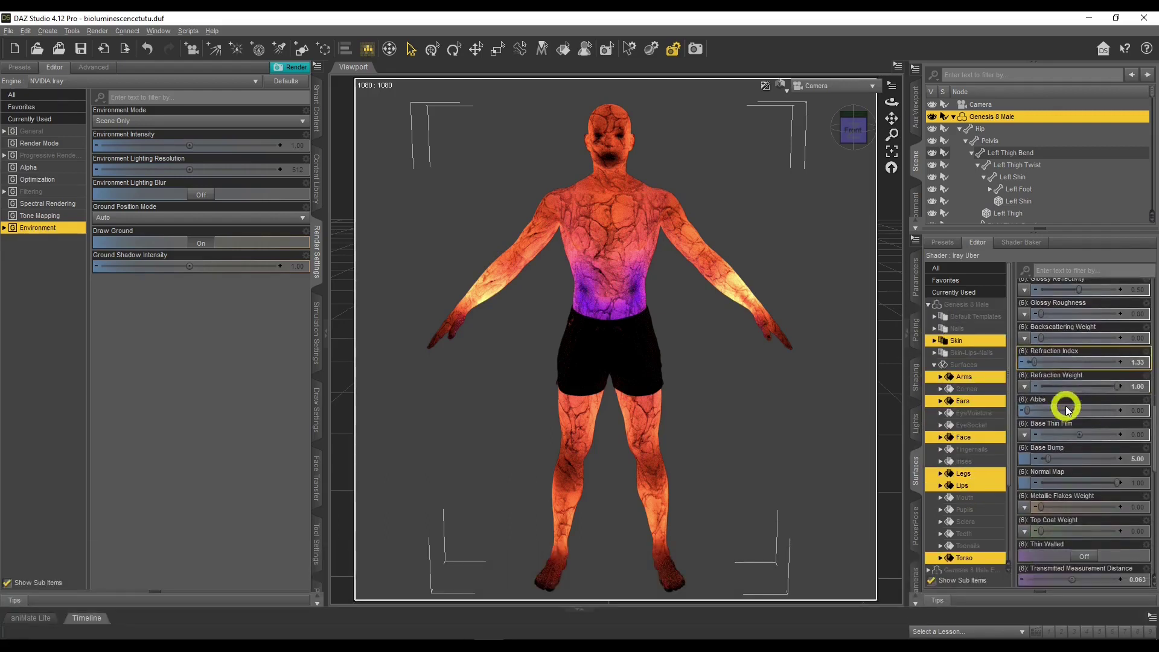
scroll(1065, 410, down, 1)
drag(1116, 368, 1078, 367)
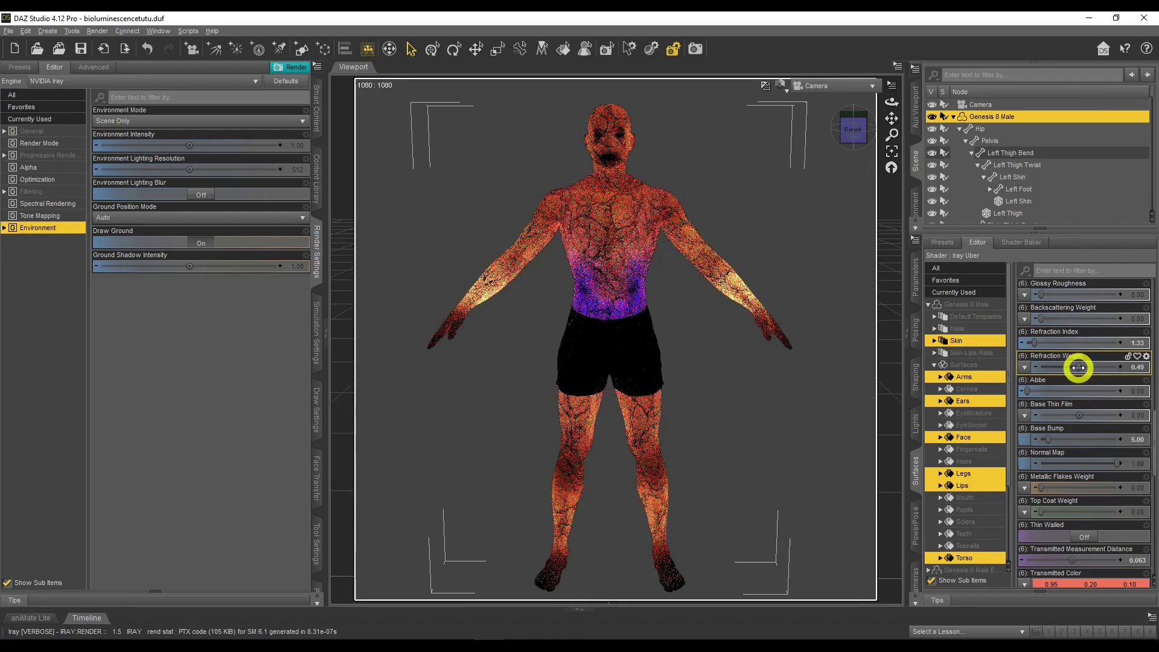
drag(1078, 368, 1060, 369)
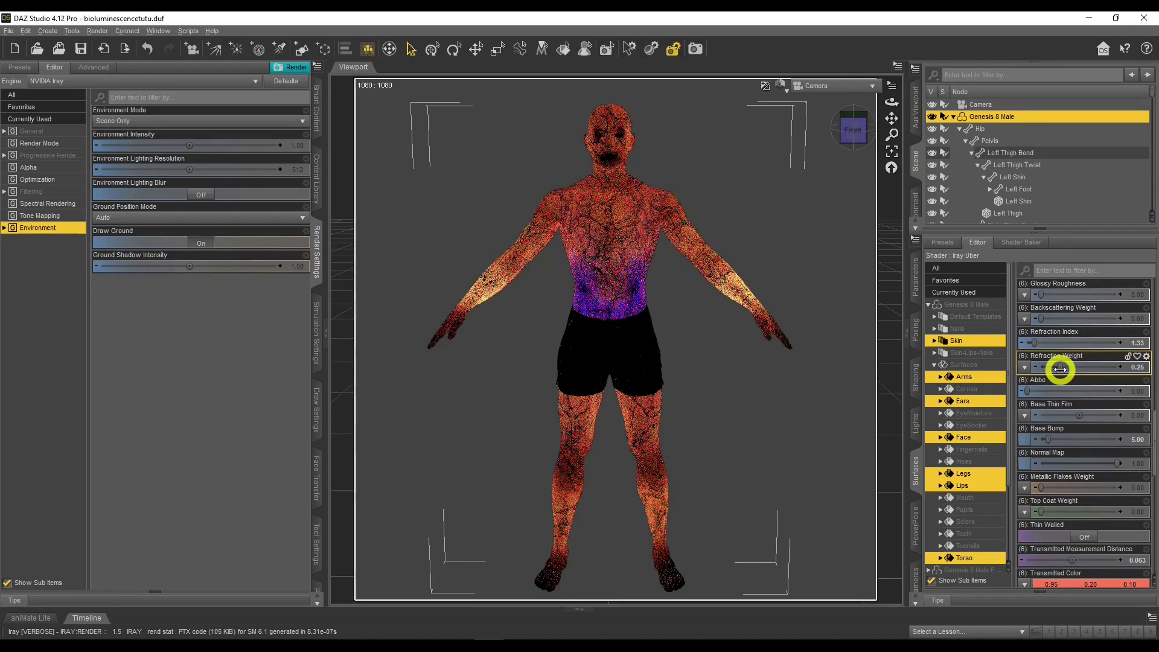
drag(1060, 370, 1053, 369)
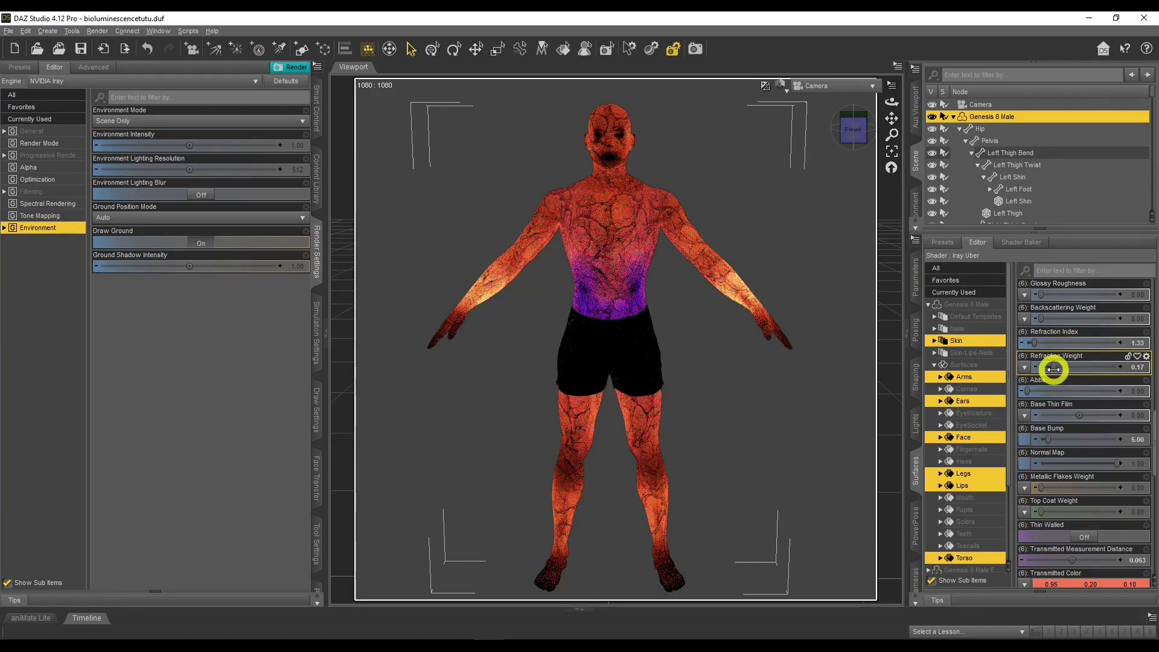
drag(1054, 369, 1131, 370)
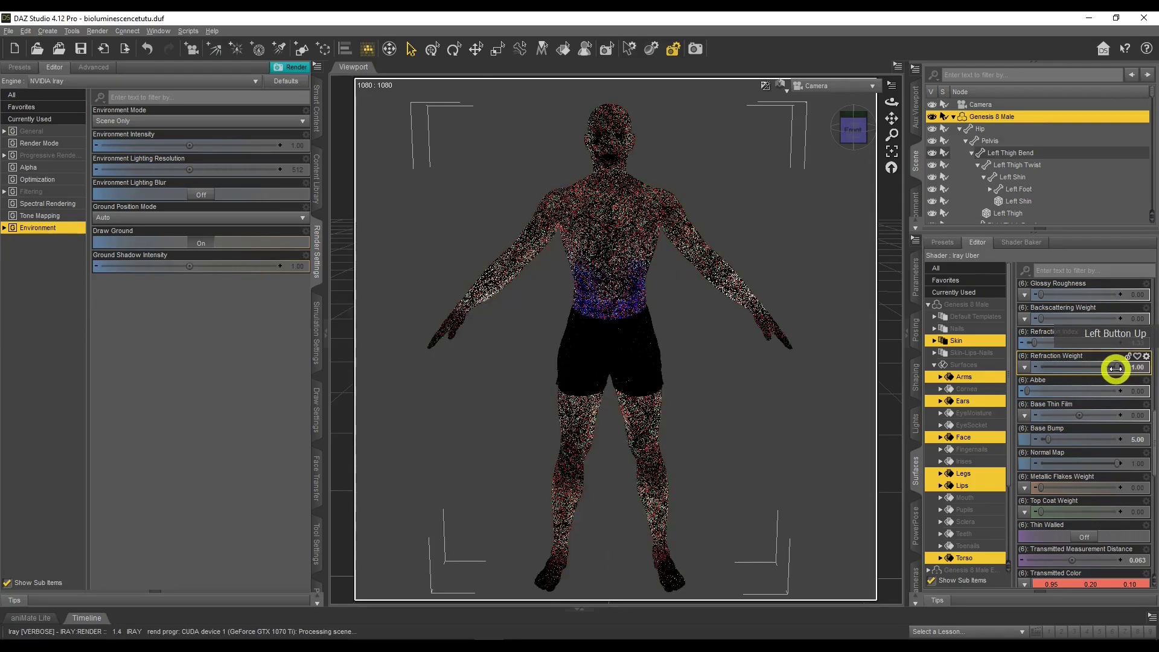